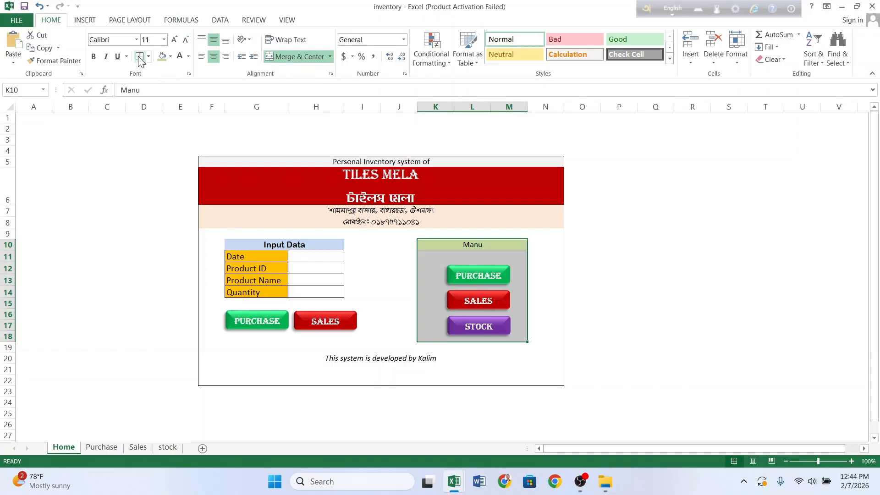
# Step: Click an empty cell to clear the selection from the menu block in the finished demo
pyautogui.click(380, 295)
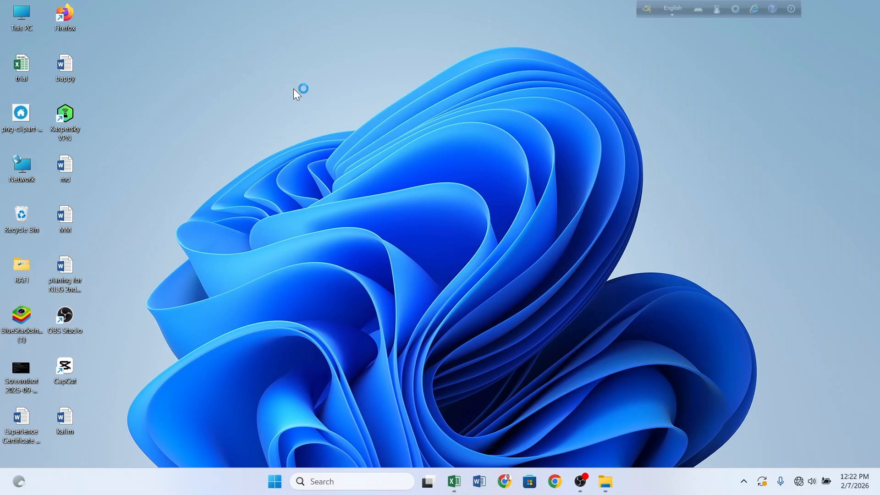
# Step: Create a new Microsoft Excel Worksheet on the desktop named 'inventory' and open it
pyautogui.rightClick(200, 53)
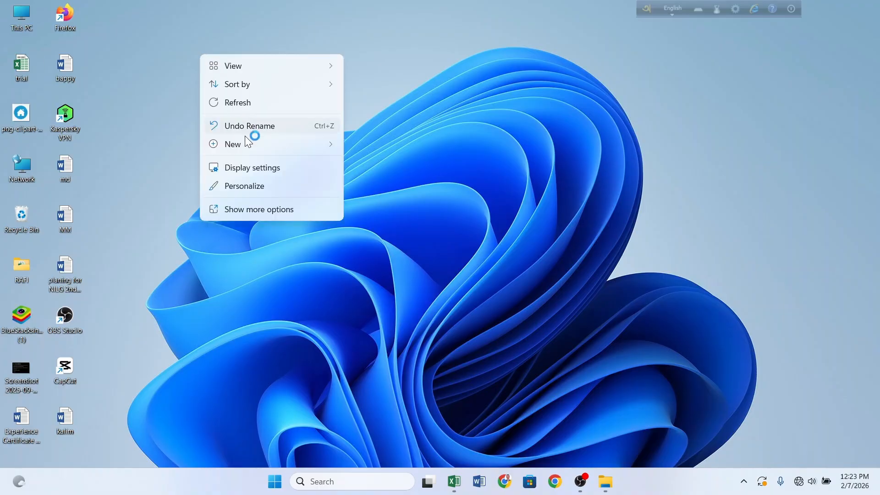
pyautogui.moveTo(245, 137)
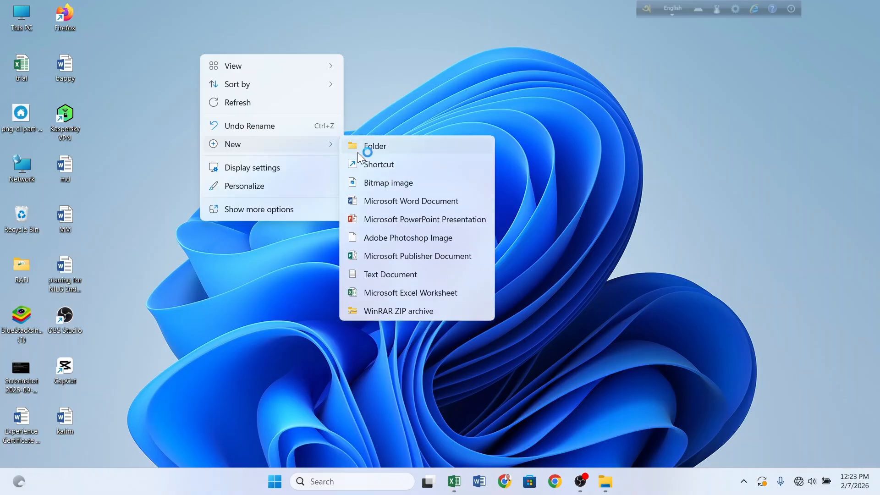
pyautogui.click(384, 292)
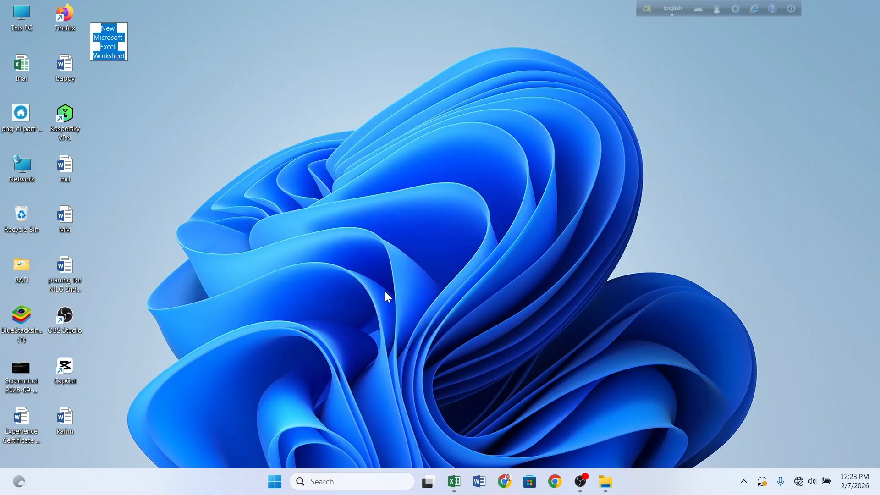
pyautogui.write('in')
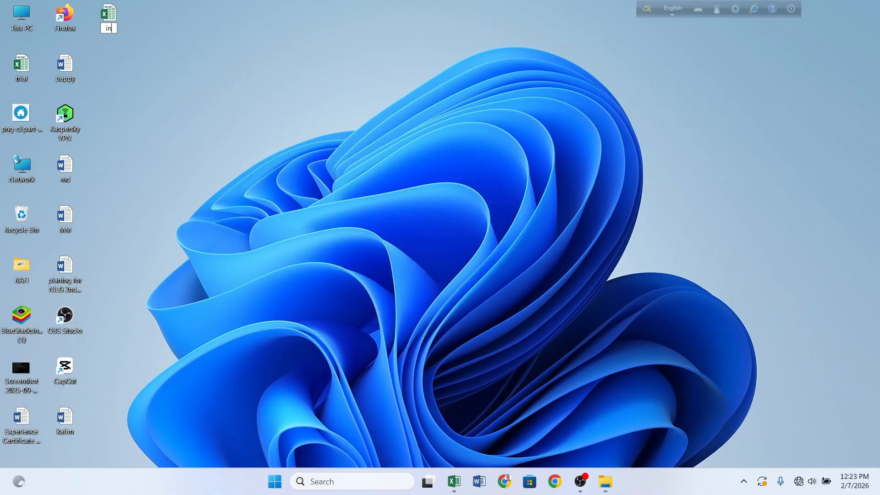
pyautogui.write('ventory')
pyautogui.press('Return')
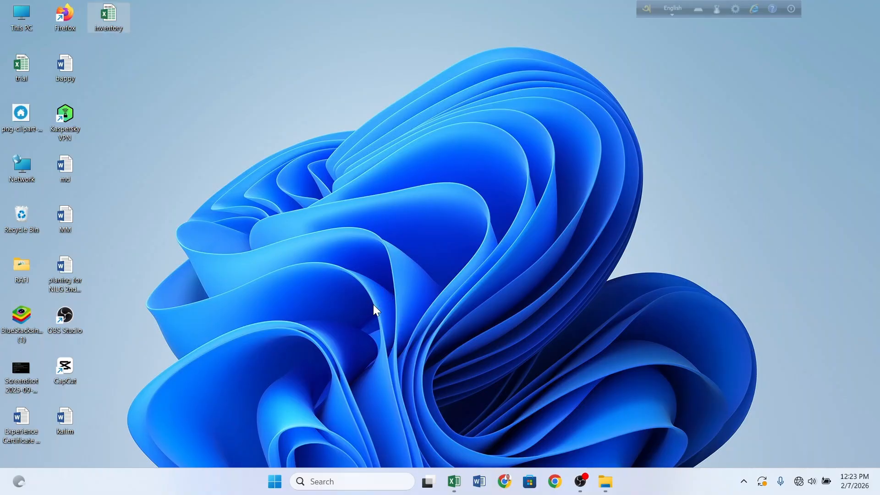
pyautogui.press('Return')
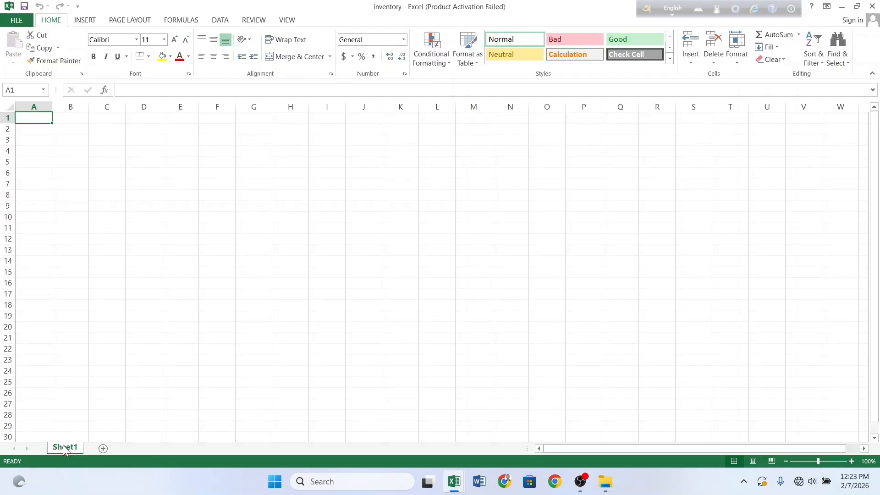
# Step: Rename Sheet1 to 'Home'
pyautogui.rightClick(62, 445)
pyautogui.click(95, 338)
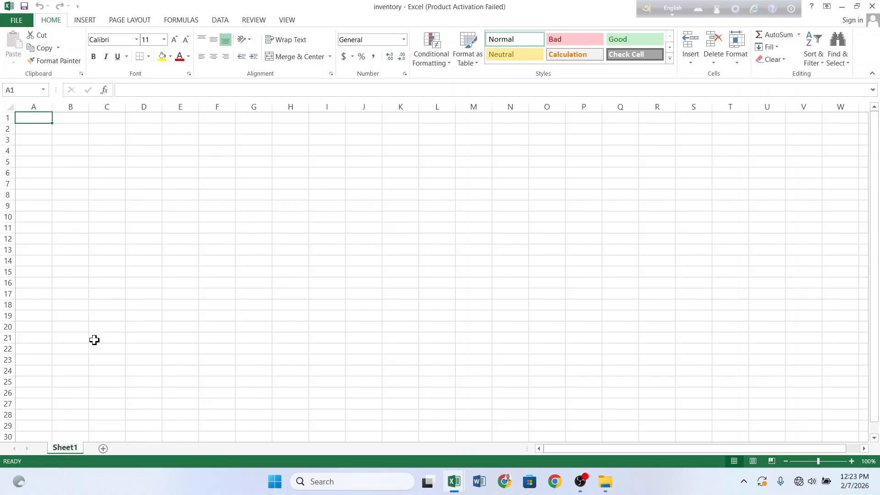
pyautogui.write('Home')
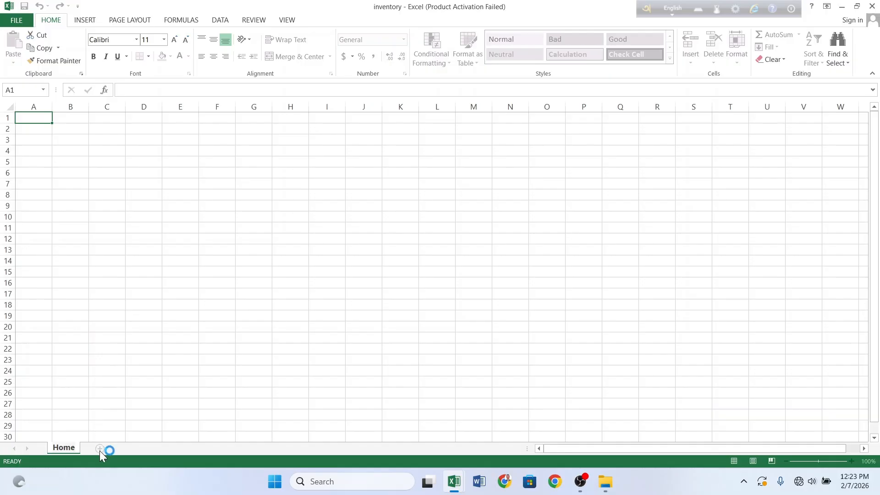
# Step: Add a new sheet after Home and name it 'Purchase'
pyautogui.click(100, 449)
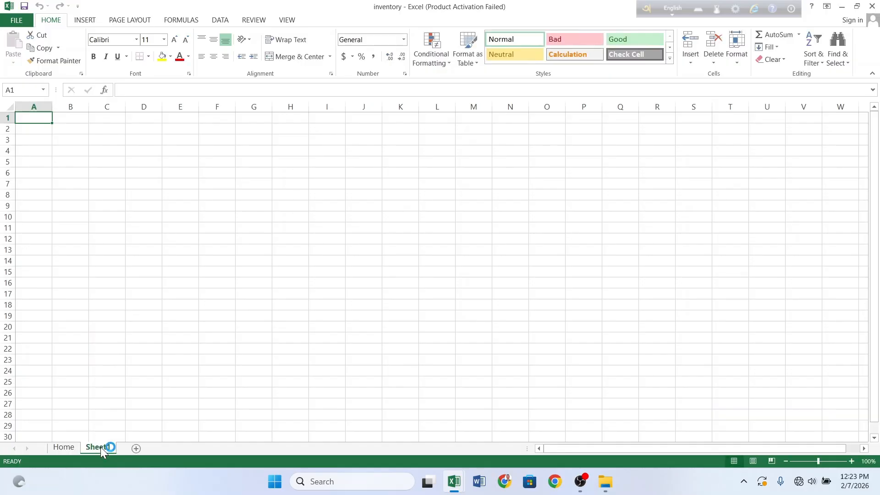
pyautogui.rightClick(101, 446)
pyautogui.click(136, 340)
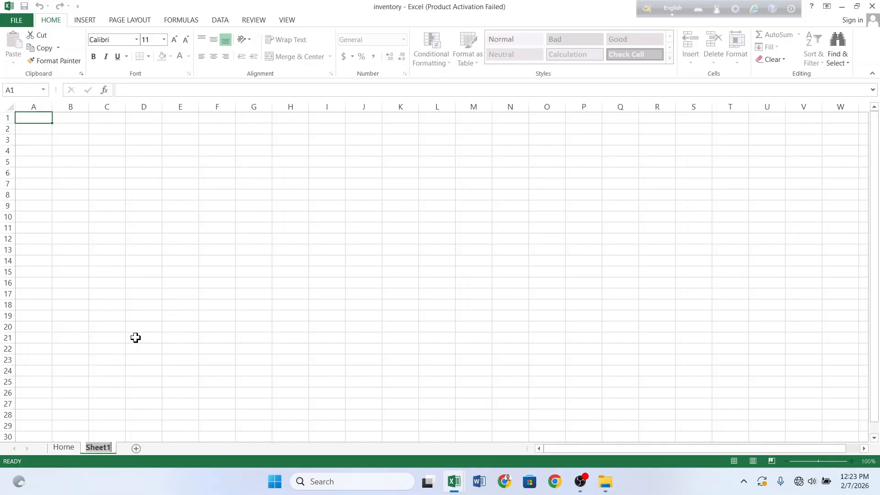
pyautogui.write('Purchase')
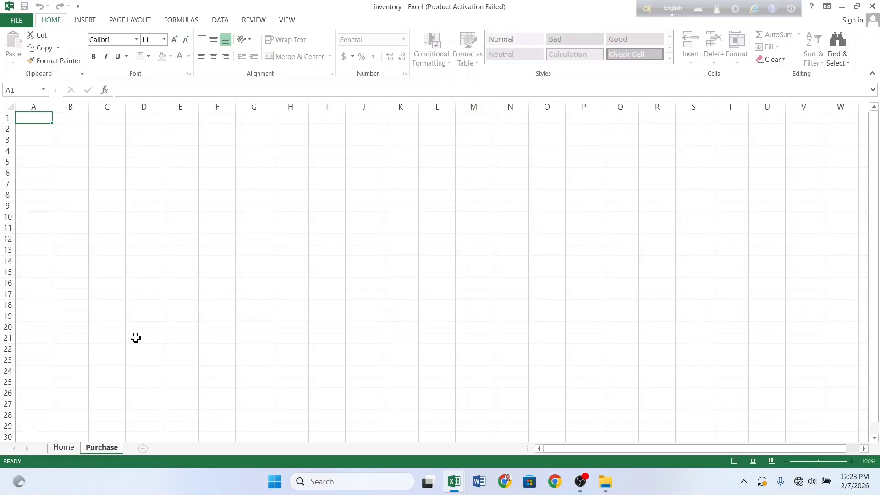
pyautogui.click(114, 286)
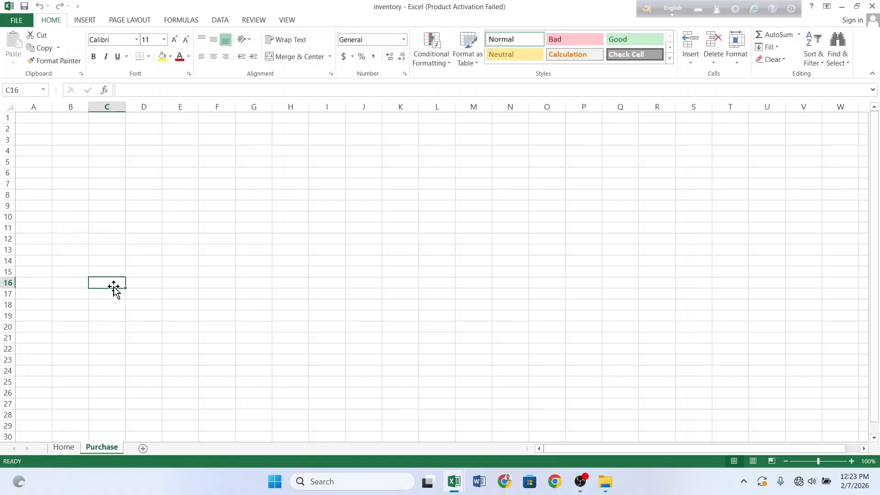
# Step: Set the Purchase sheet to A4 paper with Narrow margins
pyautogui.click(131, 20)
pyautogui.click(146, 46)
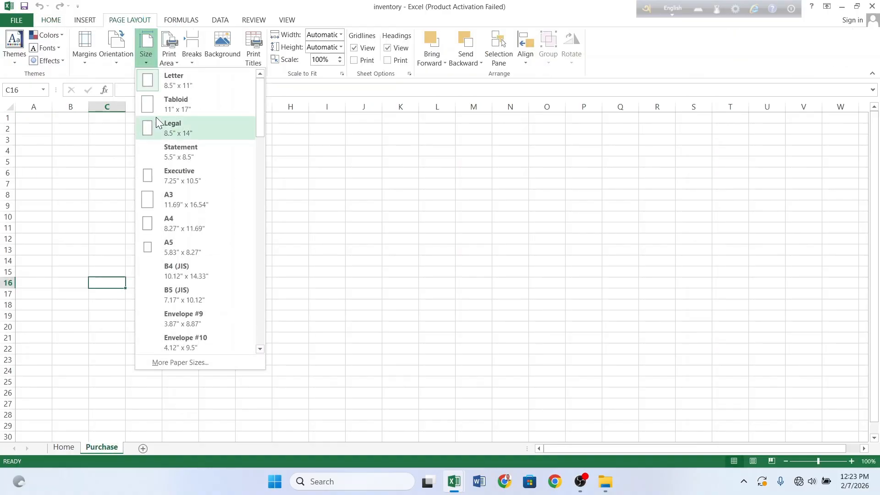
pyautogui.click(168, 222)
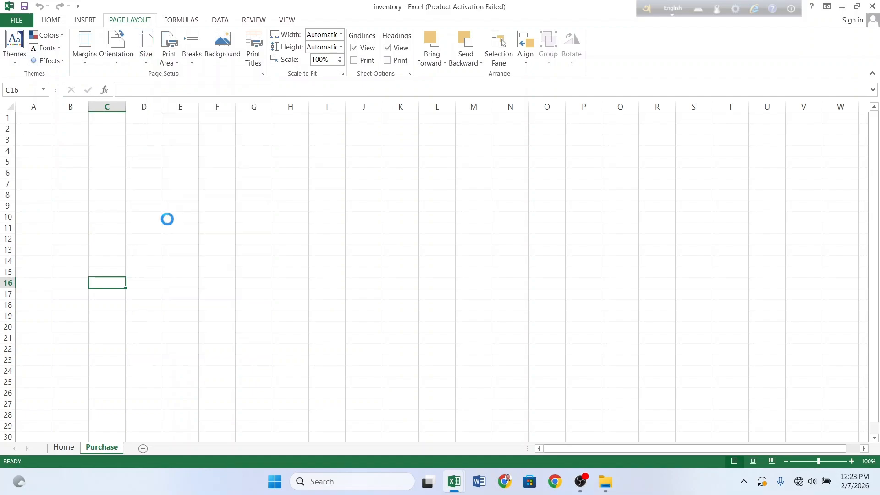
pyautogui.click(85, 44)
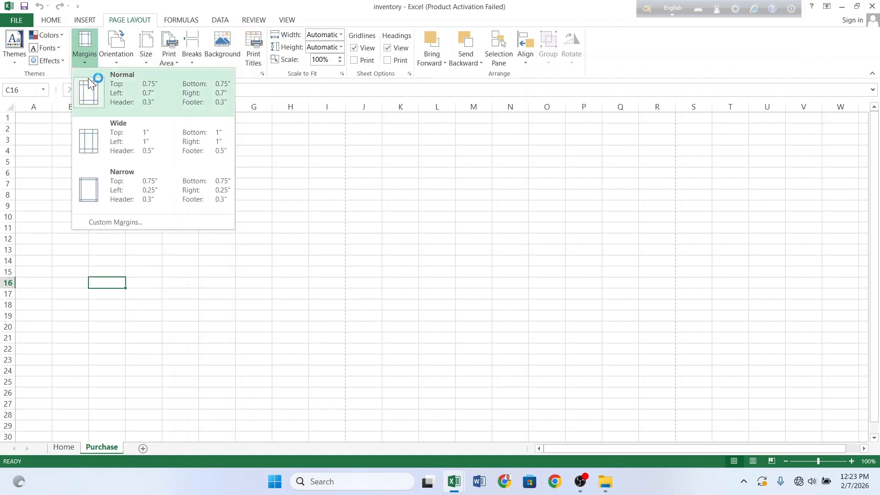
pyautogui.click(116, 180)
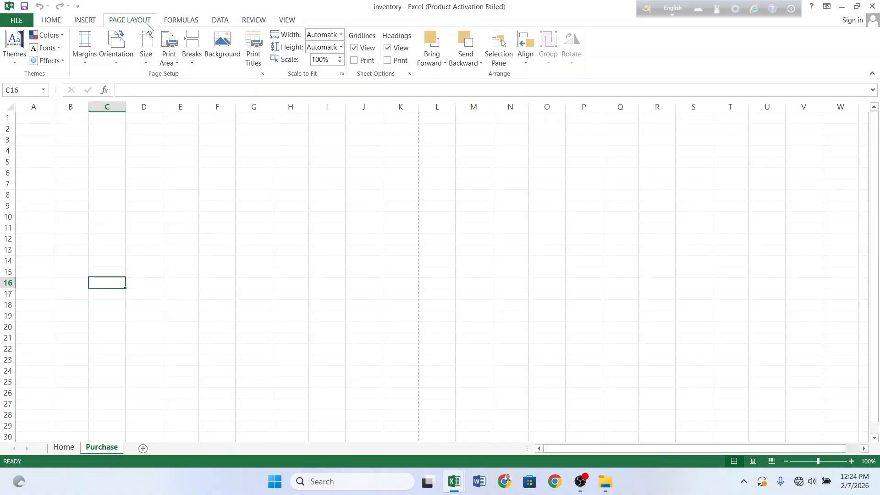
pyautogui.click(64, 18)
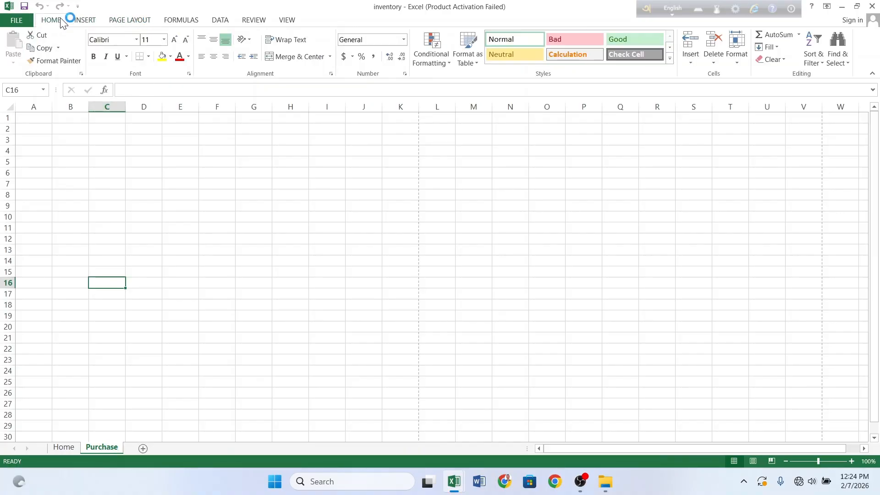
pyautogui.click(132, 21)
pyautogui.click(147, 57)
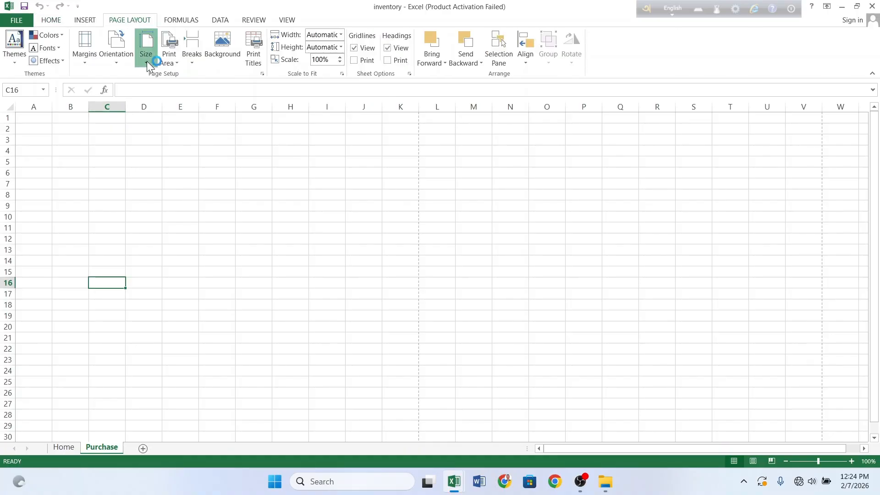
pyautogui.click(175, 220)
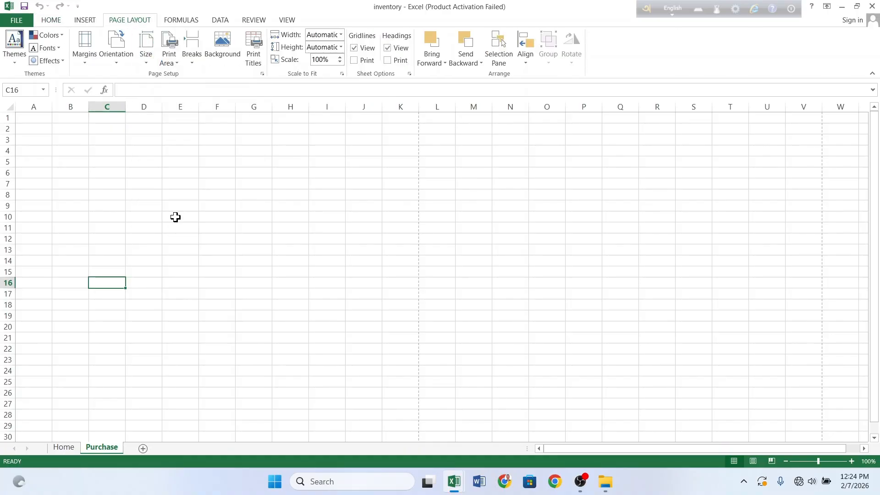
pyautogui.click(79, 54)
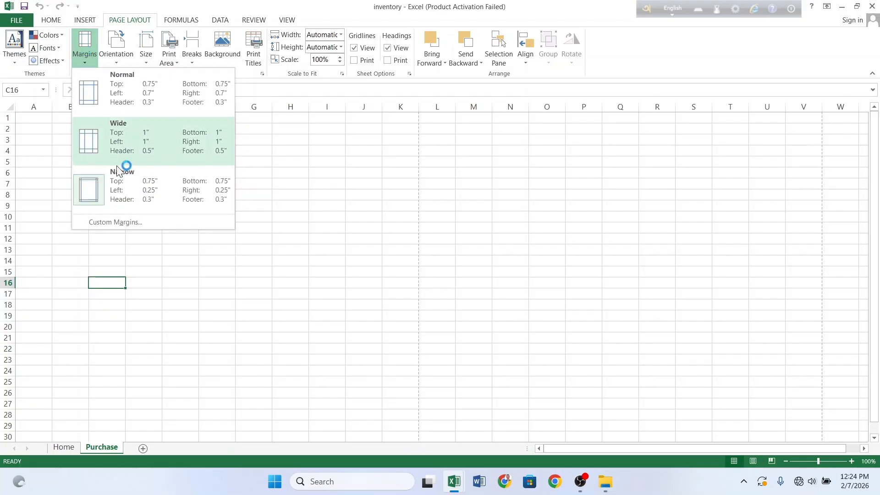
pyautogui.click(124, 187)
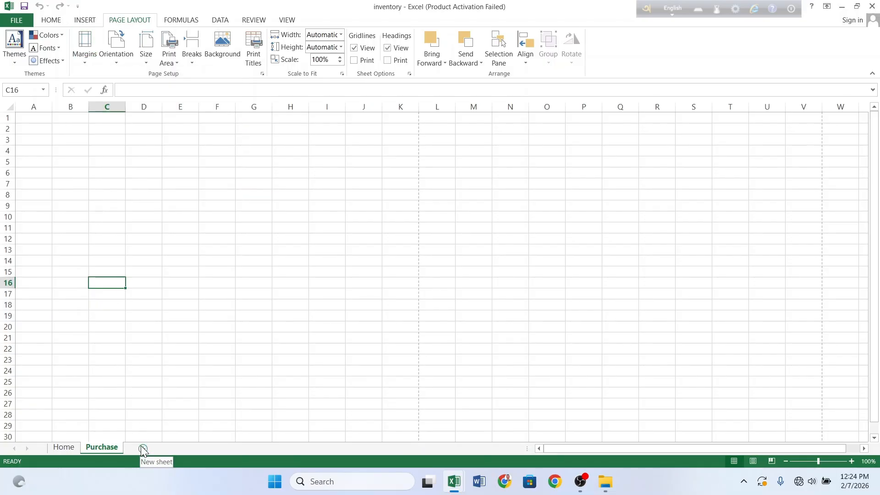
# Step: Name the next sheet 'Sales', add another sheet, and give Sales A4 paper
pyautogui.rightClick(143, 449)
pyautogui.click(177, 335)
pyautogui.write('Sales')
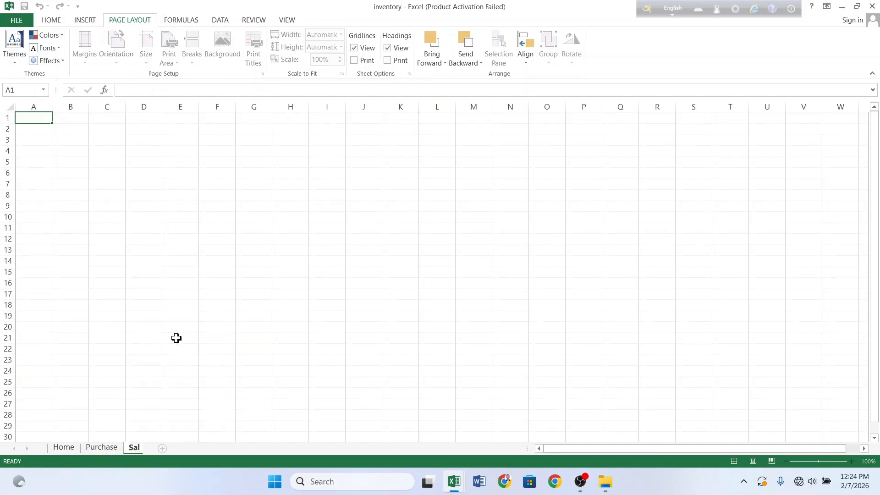
pyautogui.click(170, 449)
pyautogui.click(138, 447)
pyautogui.click(146, 51)
pyautogui.click(184, 224)
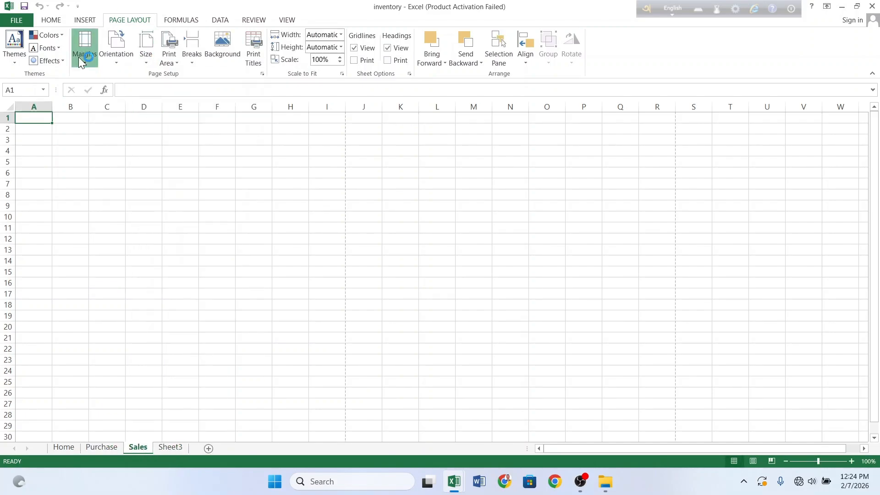
# Step: Name the third new sheet 'stock', set it to A4 paper, and go back to Home
pyautogui.rightClick(181, 449)
pyautogui.click(216, 338)
pyautogui.write('stock')
pyautogui.click(192, 314)
pyautogui.click(146, 51)
pyautogui.click(173, 228)
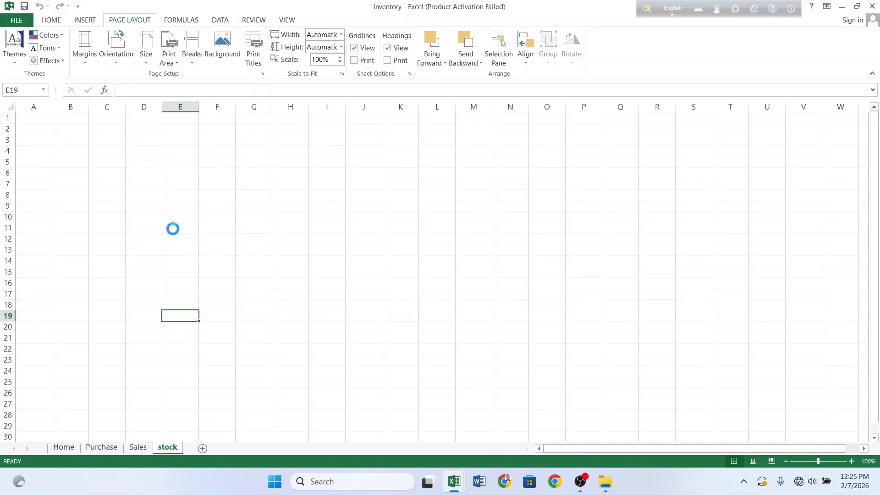
pyautogui.click(146, 51)
pyautogui.click(174, 223)
pyautogui.click(64, 447)
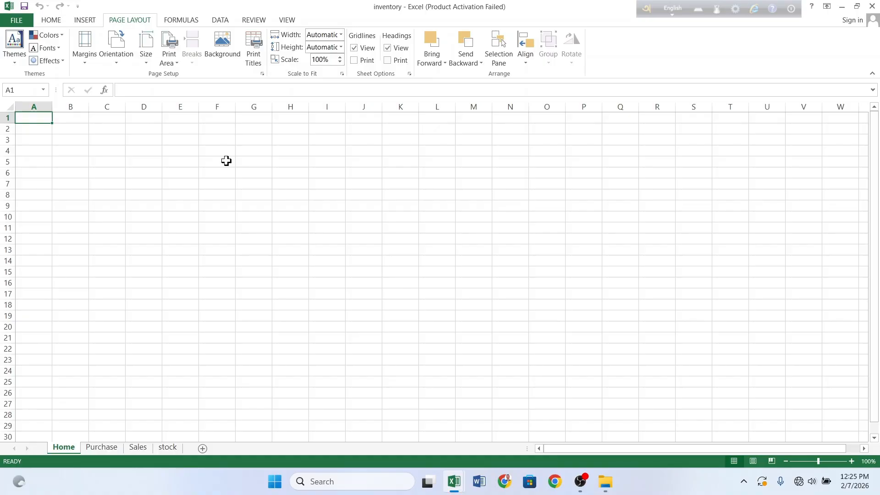
# Step: Merge and centre F5:N5 and F6:N6, each with middle vertical alignment
pyautogui.moveTo(226, 161); pyautogui.dragTo(505, 166)
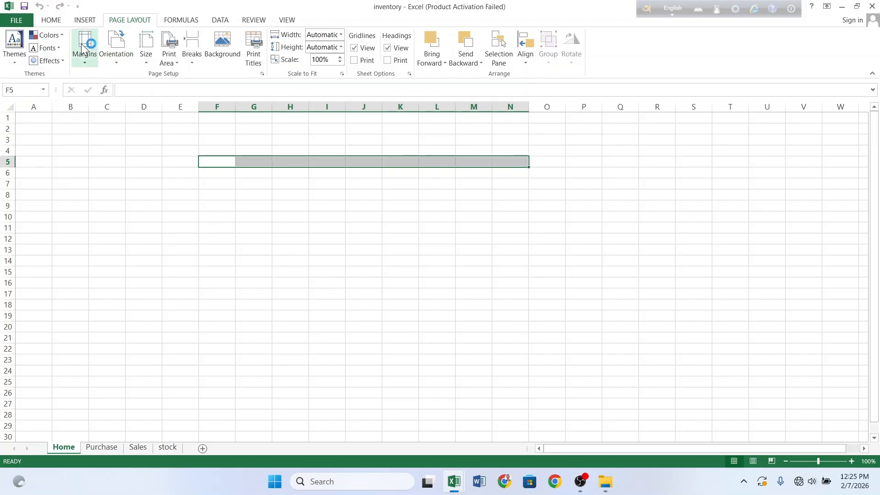
pyautogui.click(55, 20)
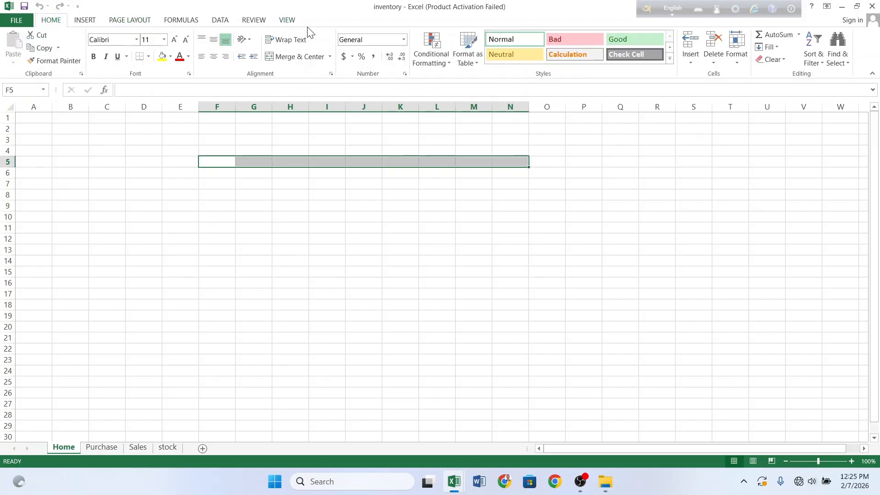
pyautogui.click(297, 56)
pyautogui.click(213, 41)
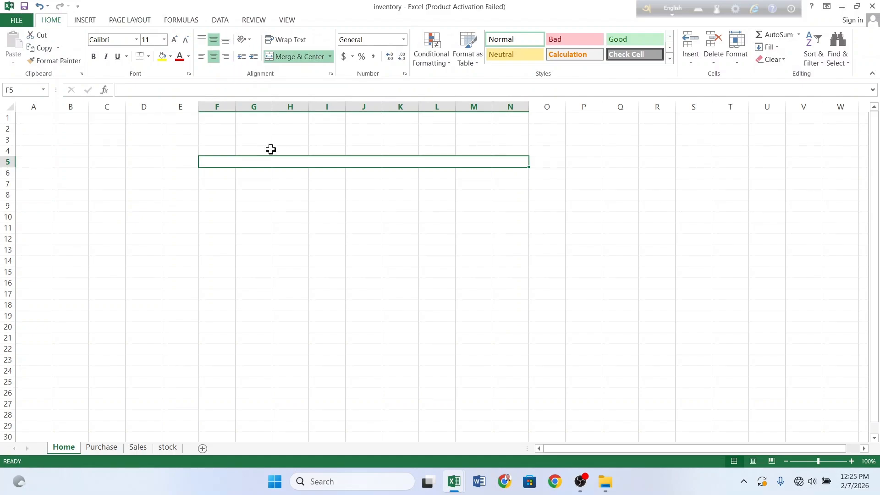
pyautogui.click(269, 173)
pyautogui.moveTo(233, 176); pyautogui.dragTo(504, 178)
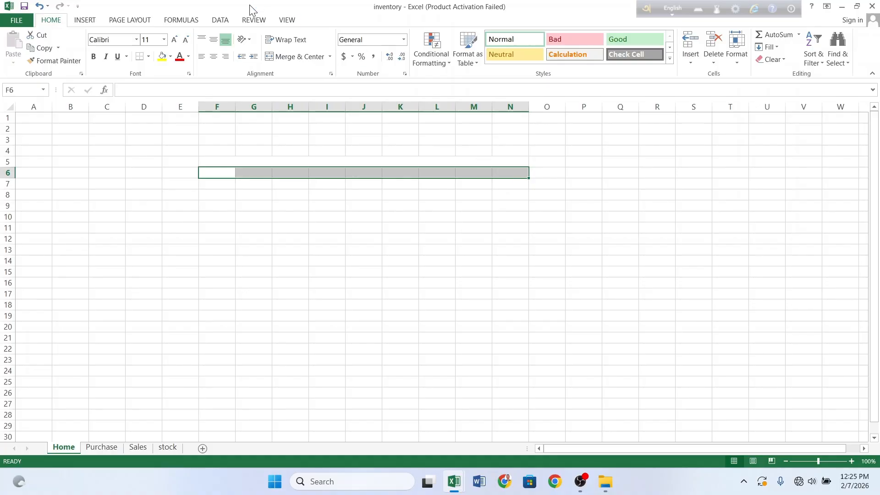
pyautogui.click(214, 40)
pyautogui.click(214, 57)
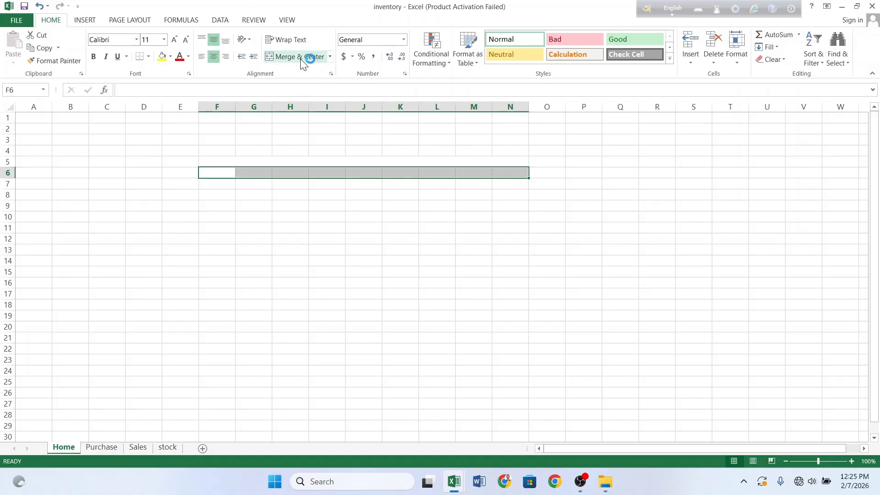
pyautogui.click(295, 57)
pyautogui.click(282, 247)
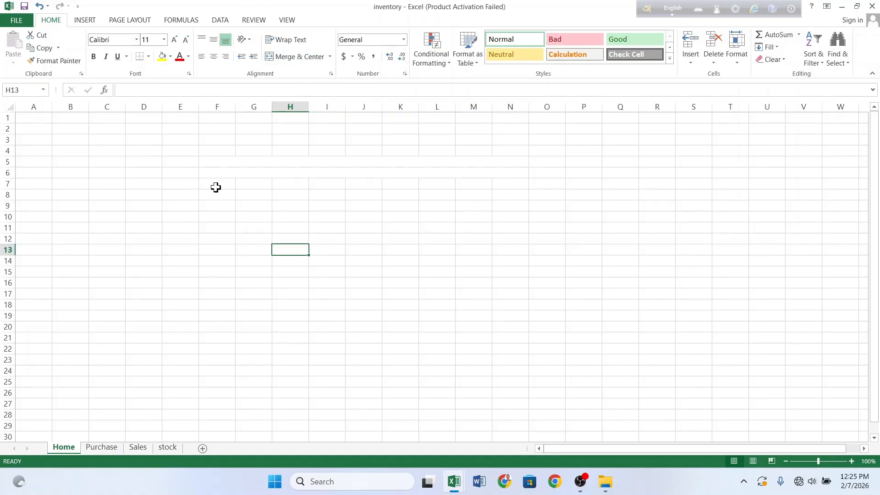
# Step: Merge and centre F7:N7 with middle alignment, then select the merged F5 cell
pyautogui.moveTo(216, 186); pyautogui.dragTo(499, 183)
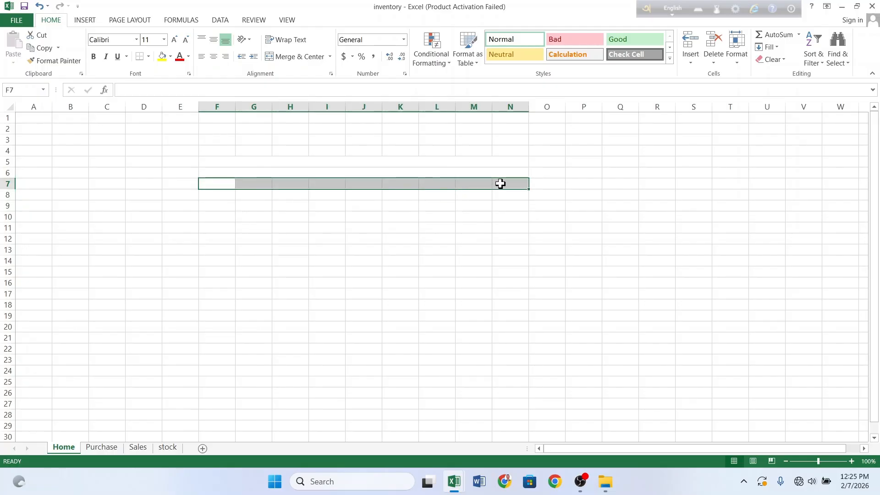
pyautogui.click(214, 41)
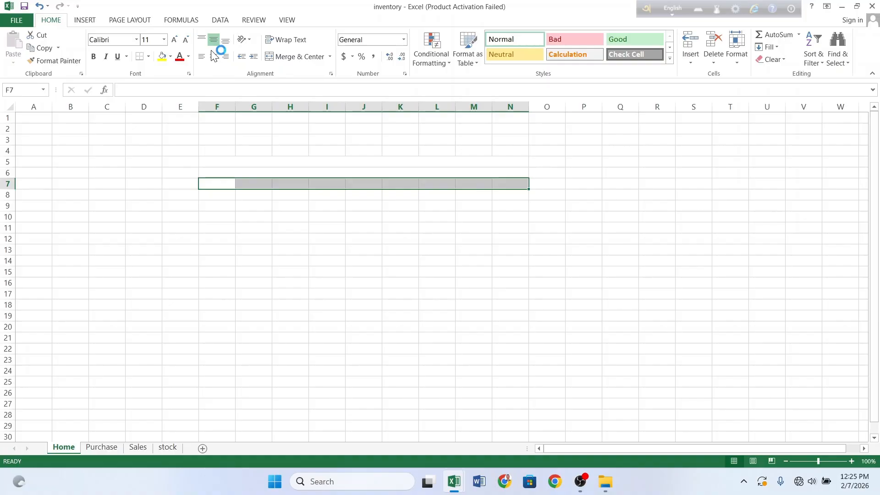
pyautogui.click(304, 56)
pyautogui.click(390, 262)
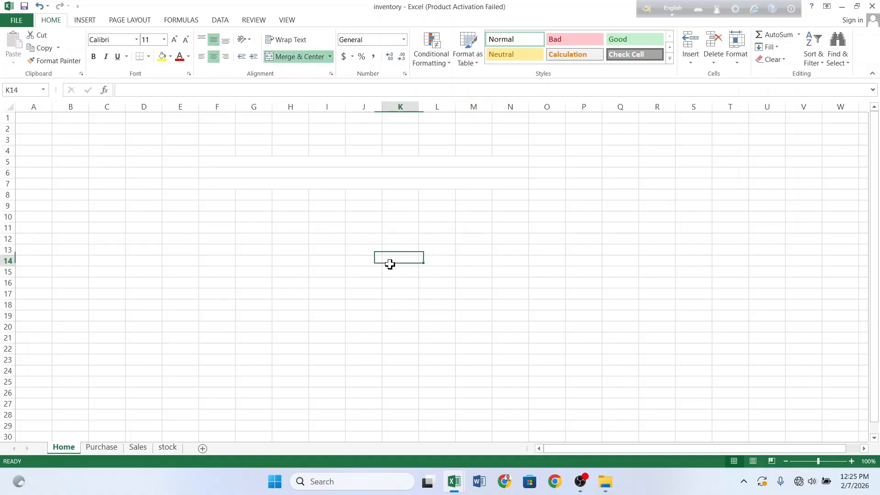
pyautogui.click(363, 162)
# Step: Type the heading 'Personal Inventory system of' into merged F5
pyautogui.write('Pa')
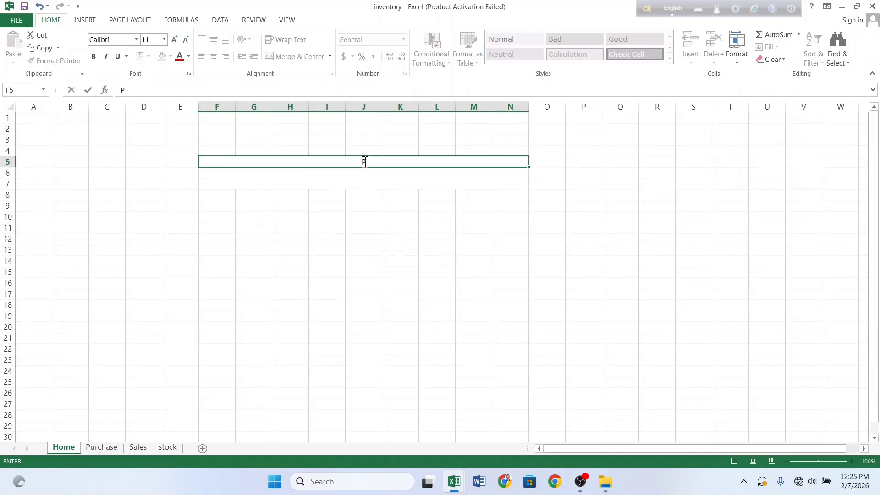
pyautogui.press('BackSpace')
pyautogui.write('ersonal Inventoryu')
pyautogui.press('BackSpace')
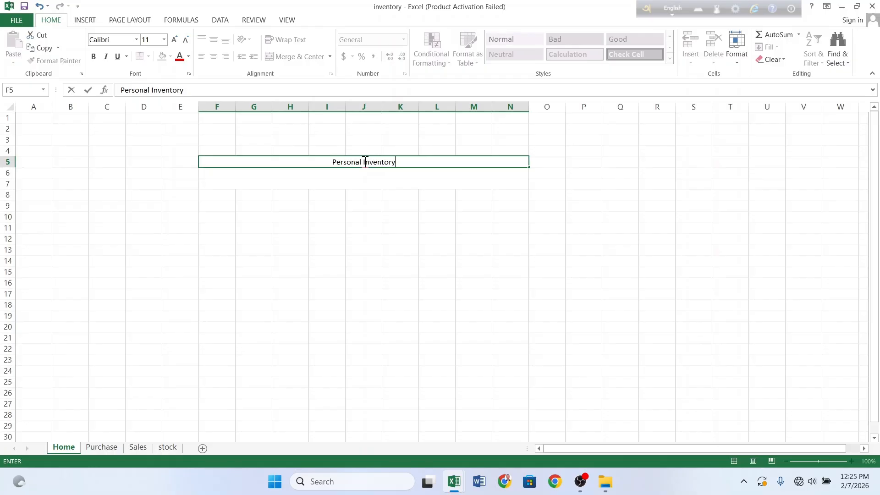
pyautogui.write('system of')
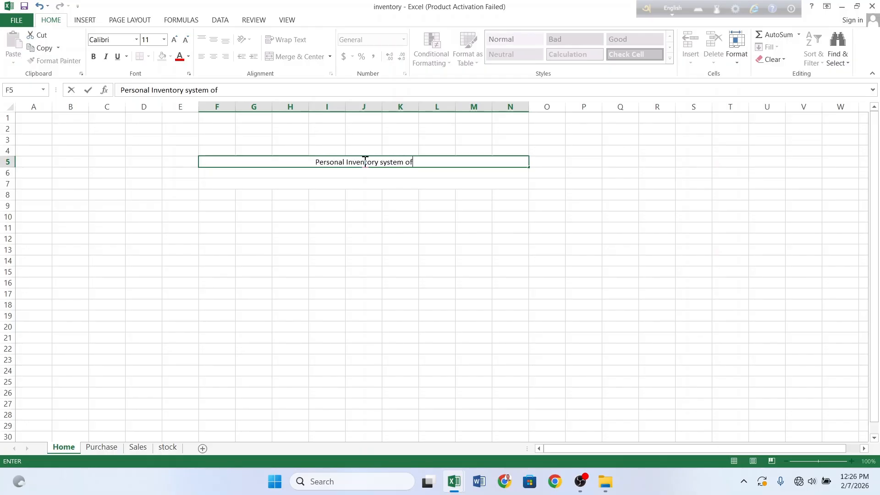
pyautogui.click(352, 174)
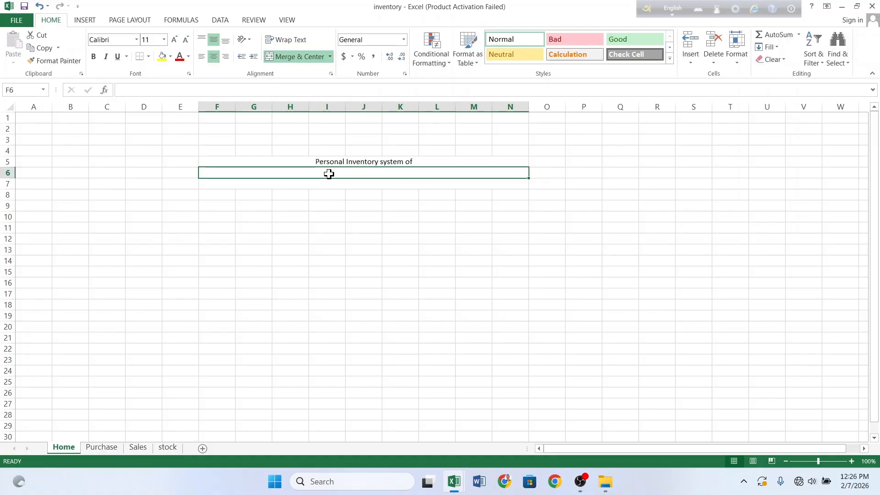
# Step: Enter 'tiles mela' in F6 in Algerian 18 pt and start a second line in the cell
pyautogui.click(146, 40)
pyautogui.click(142, 118)
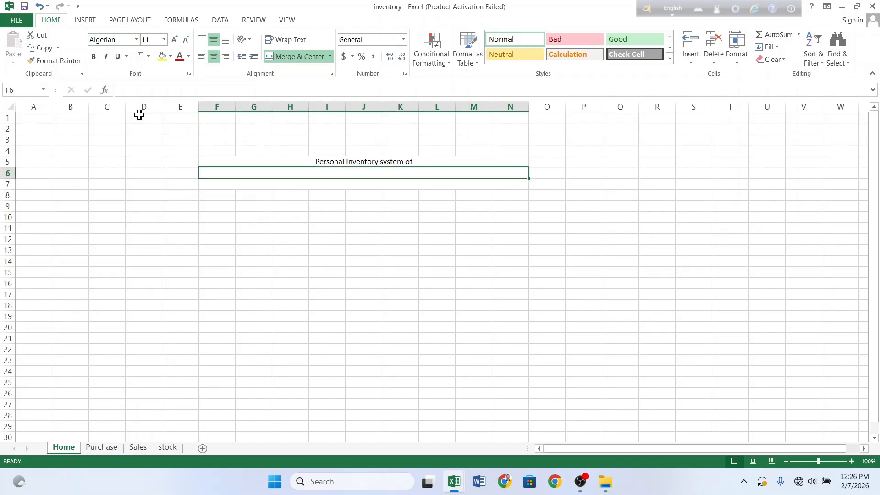
pyautogui.click(174, 40)
pyautogui.click(174, 40)
pyautogui.click(174, 39)
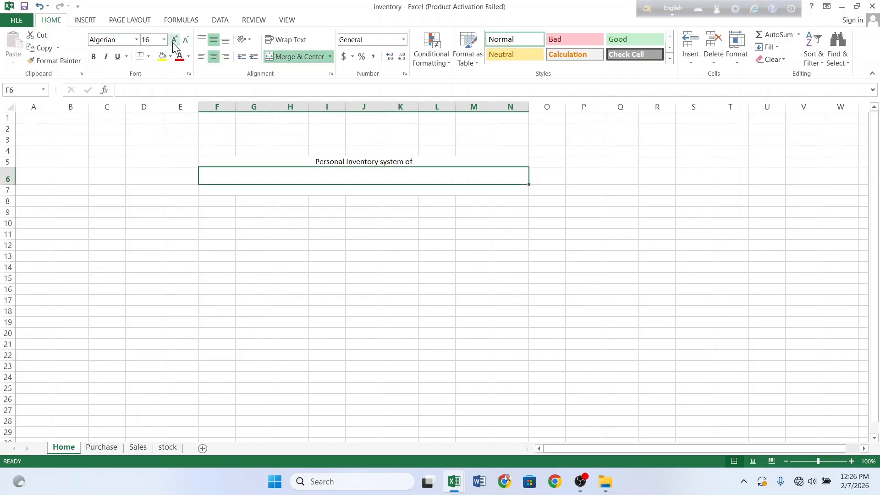
pyautogui.click(174, 40)
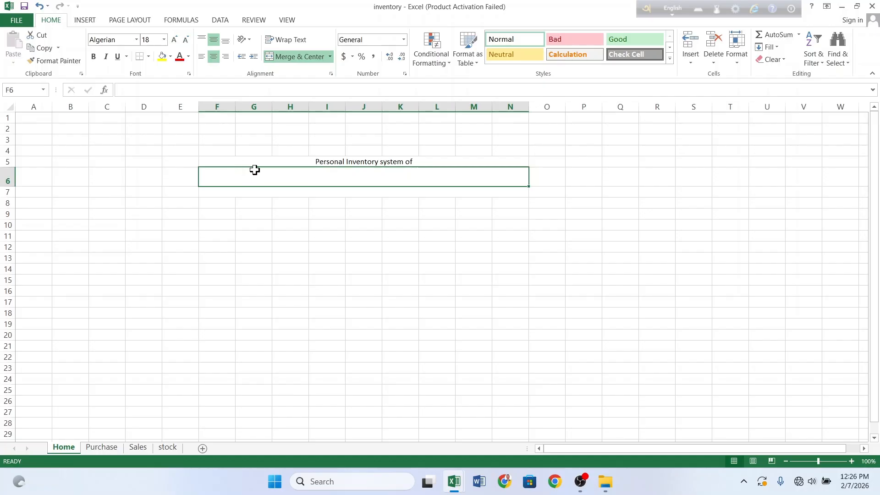
pyautogui.write('tiles me')
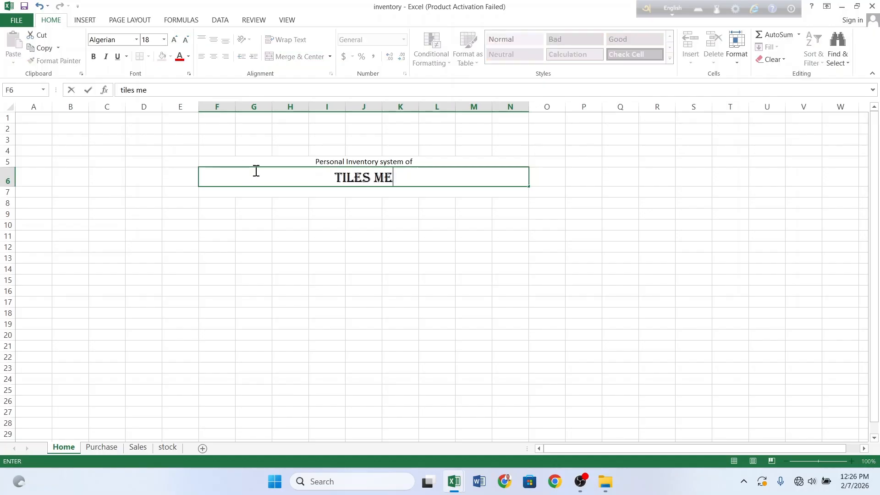
pyautogui.write('s')
pyautogui.press('BackSpace')
pyautogui.write('la')
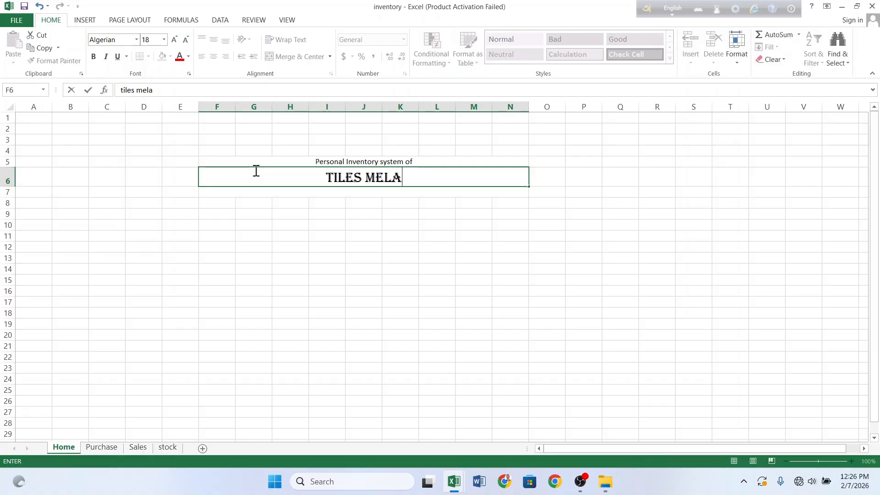
pyautogui.hotkey('alt', 'Return')
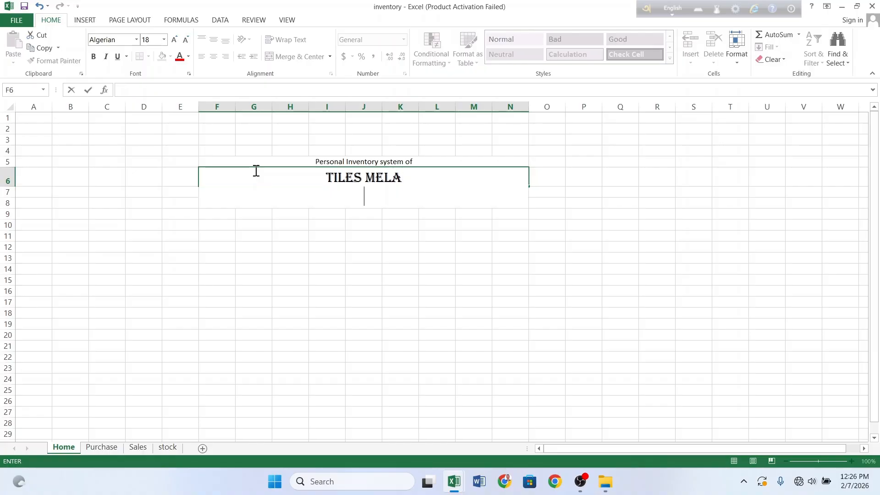
pyautogui.click(137, 39)
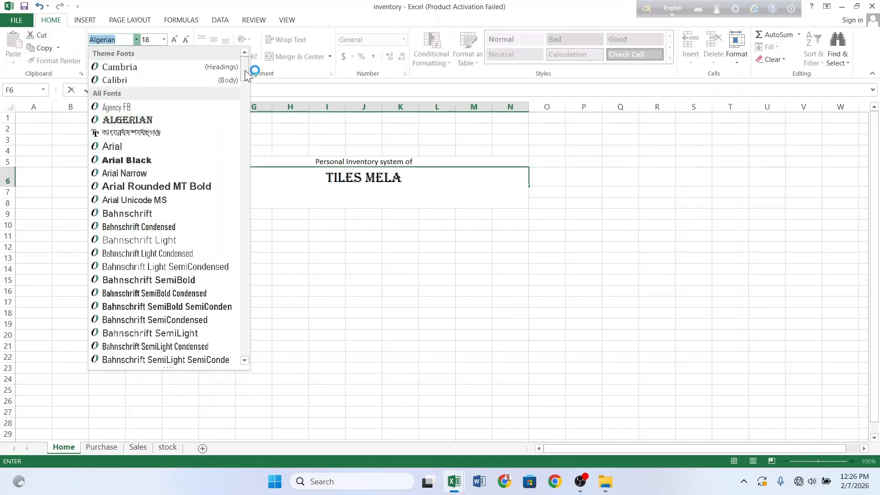
# Step: Type the Bengali title on the second line in a Bengali font, enlarged to 22 pt and bold
pyautogui.moveTo(244, 70); pyautogui.dragTo(255, 131)
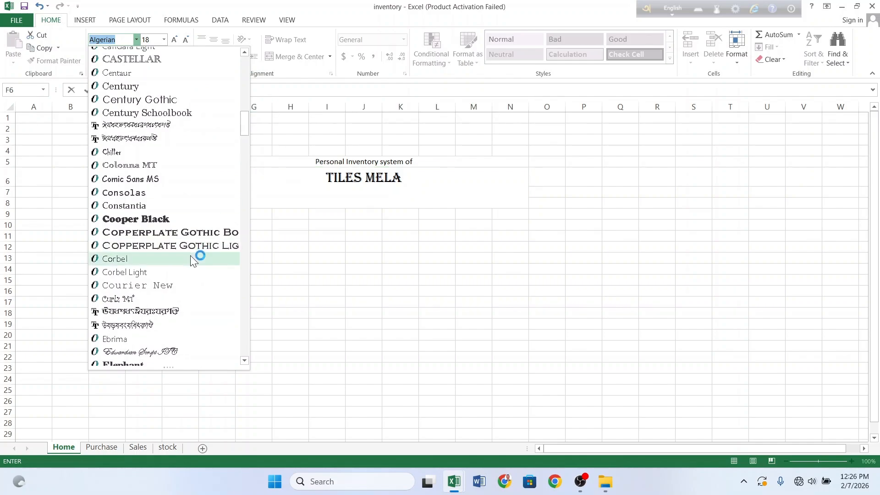
pyautogui.click(181, 309)
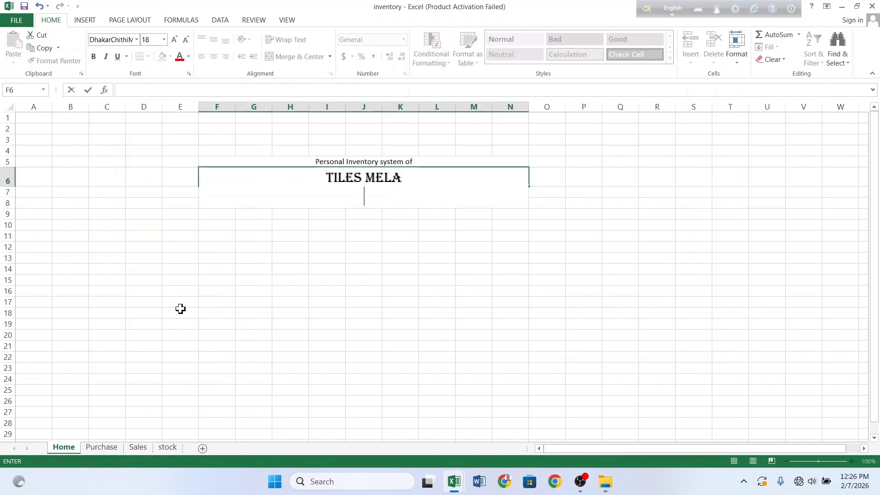
pyautogui.write('jf UvBj')
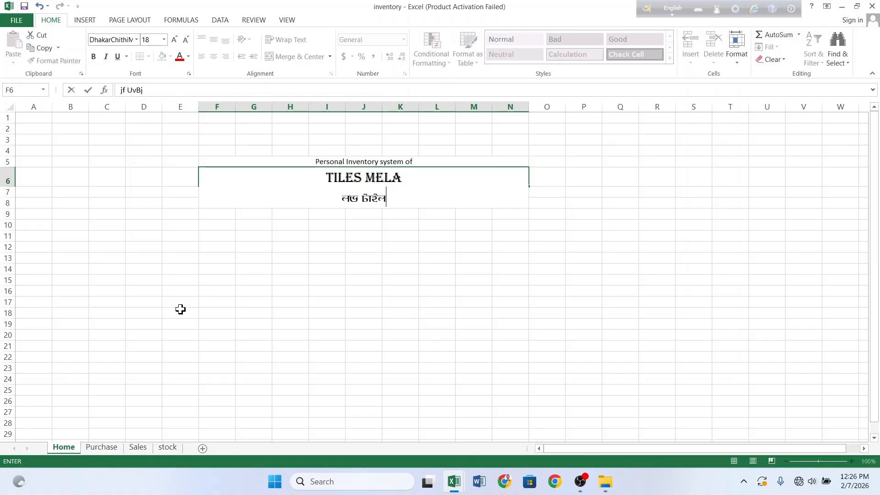
pyautogui.write('m& ‡gjv')
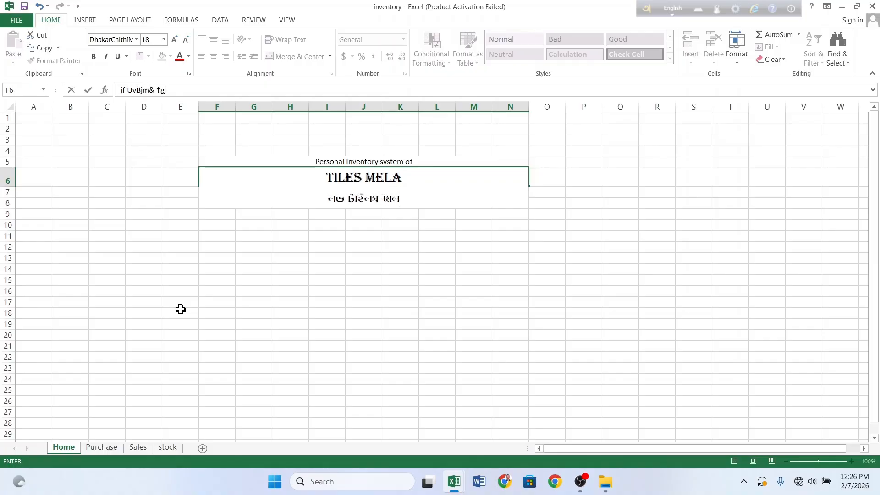
pyautogui.click(345, 201)
pyautogui.press('BackSpace')
pyautogui.press('BackSpace')
pyautogui.press('BackSpace')
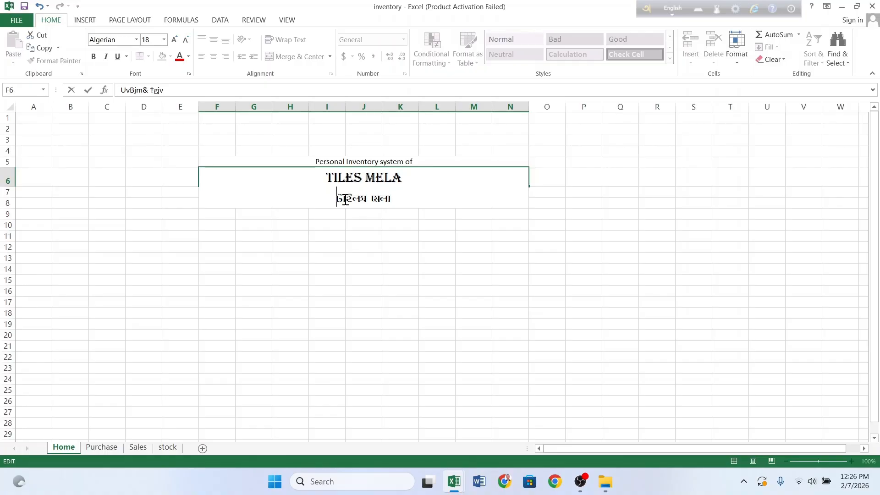
pyautogui.moveTo(402, 200); pyautogui.dragTo(339, 199)
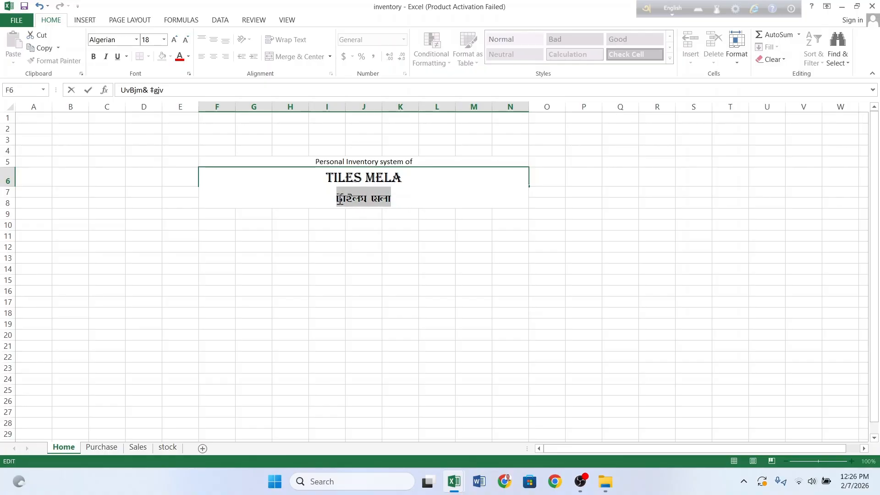
pyautogui.click(174, 40)
pyautogui.click(175, 39)
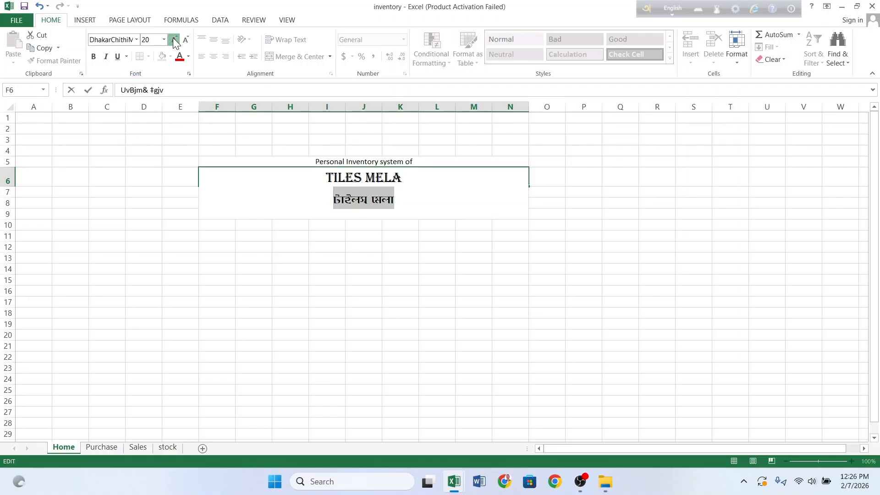
pyautogui.click(94, 56)
pyautogui.click(381, 268)
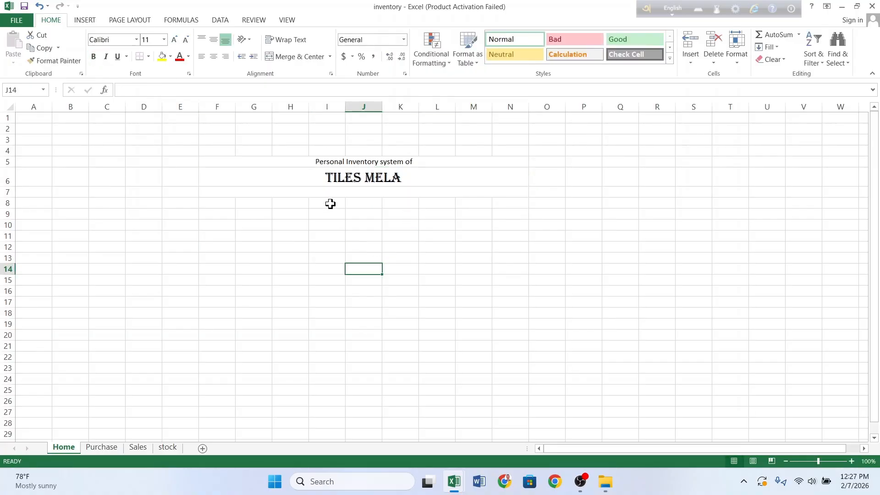
# Step: Heighten row 6 to show both title lines and shade the F5 heading light grey
pyautogui.moveTo(9, 185); pyautogui.dragTo(9, 203)
pyautogui.click(308, 210)
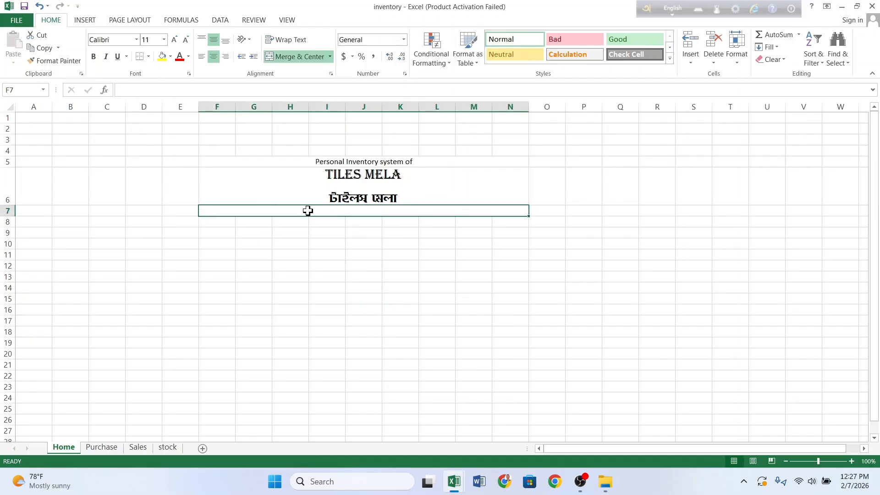
pyautogui.click(254, 161)
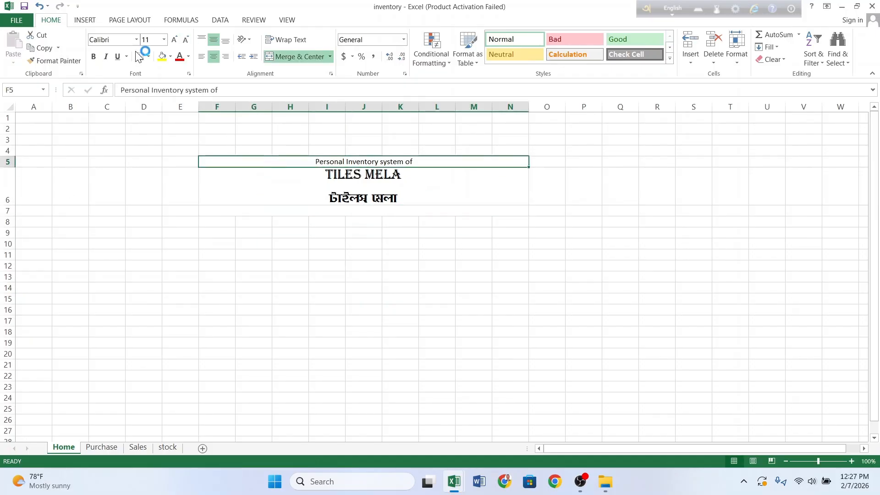
pyautogui.click(170, 57)
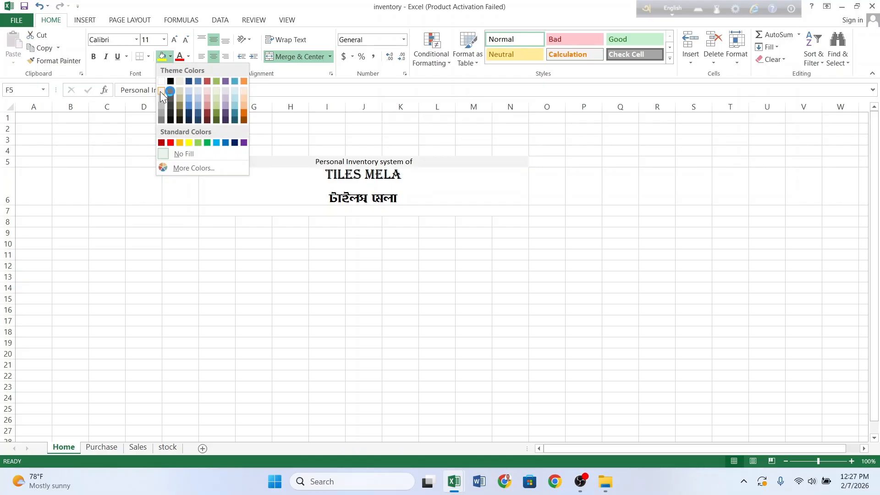
pyautogui.click(167, 93)
# Step: Give the TILES MELA title cell a dark red fill with white text
pyautogui.click(261, 186)
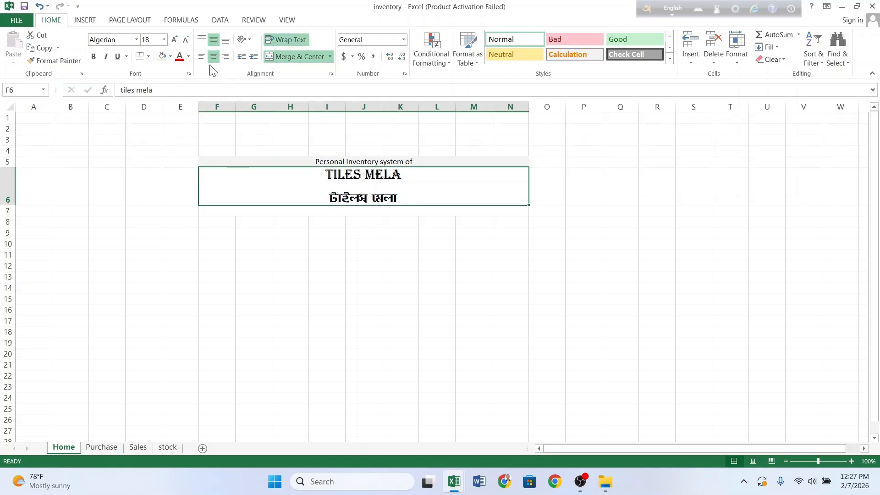
pyautogui.click(171, 57)
pyautogui.click(161, 142)
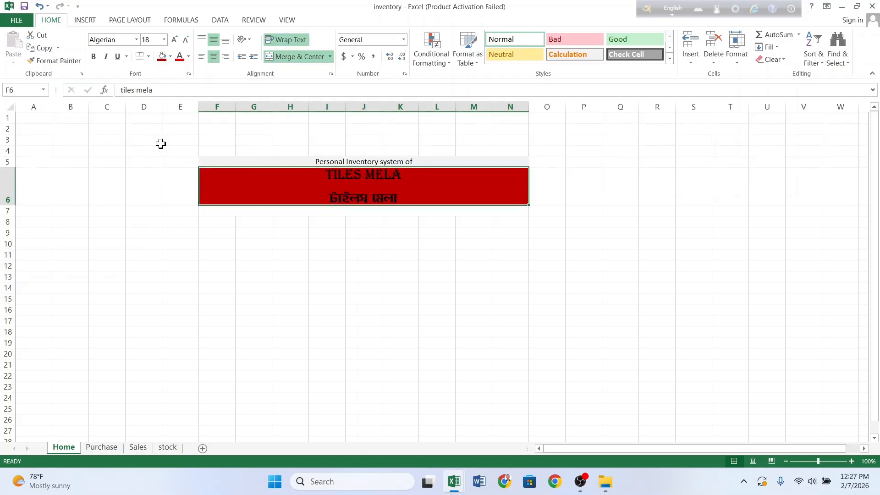
pyautogui.click(189, 58)
pyautogui.click(183, 93)
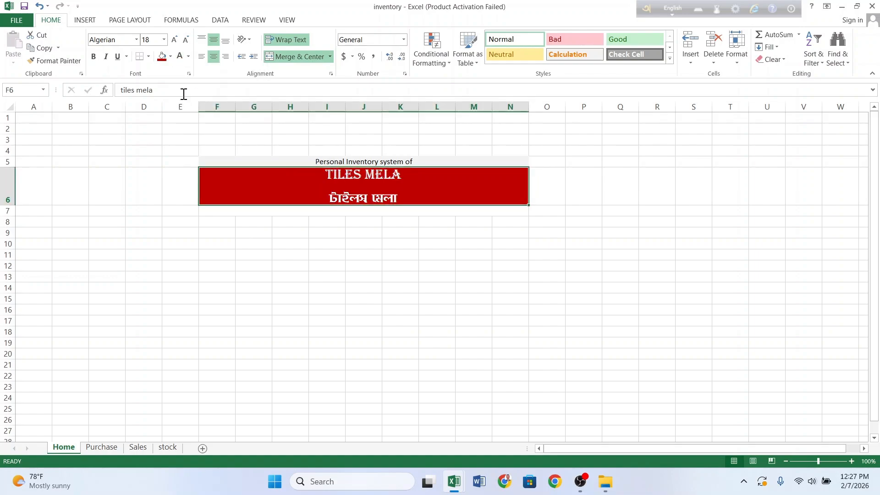
pyautogui.click(297, 212)
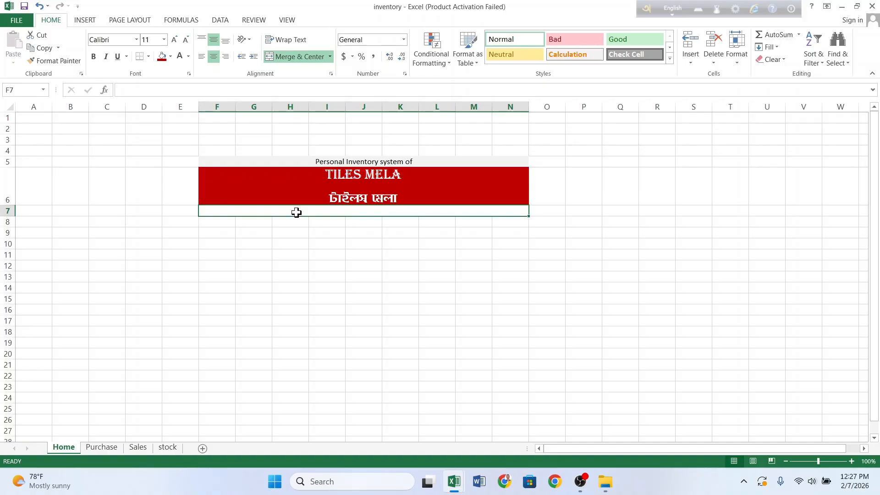
# Step: Enter the shop's address in merged row 7 using the ChandrabatiM Bengali font
pyautogui.click(136, 39)
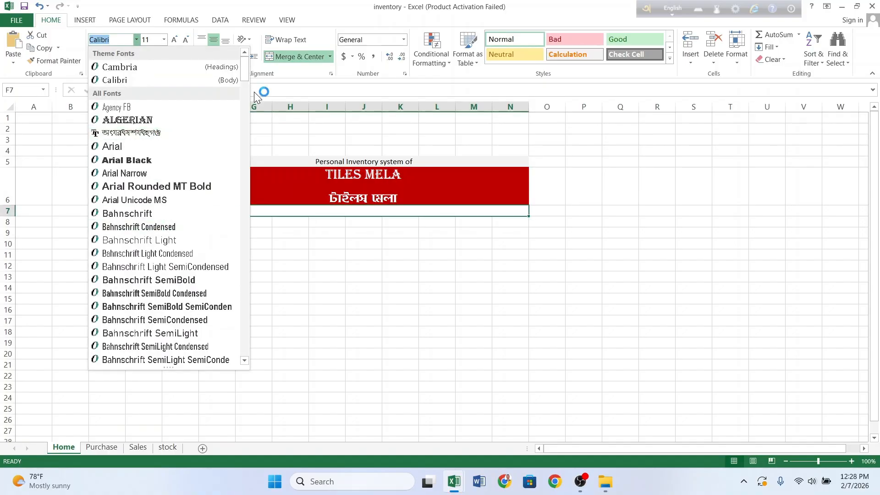
pyautogui.moveTo(244, 60); pyautogui.dragTo(246, 122)
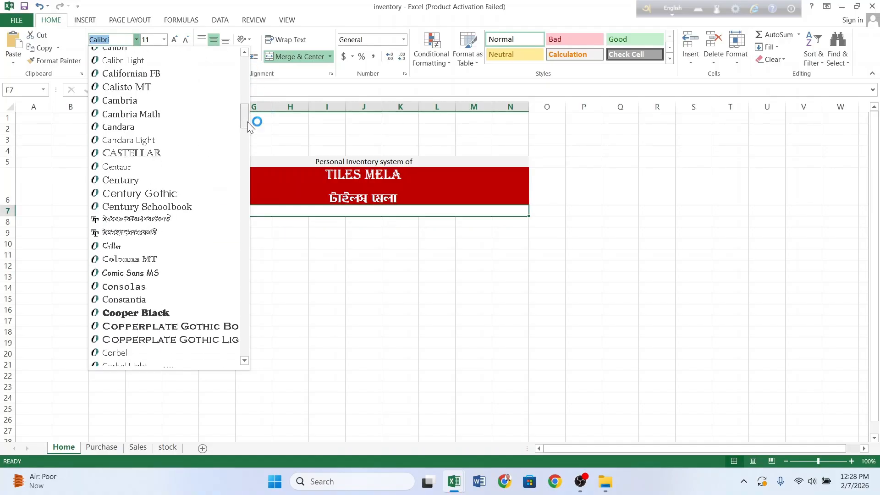
pyautogui.click(133, 219)
pyautogui.write('M')
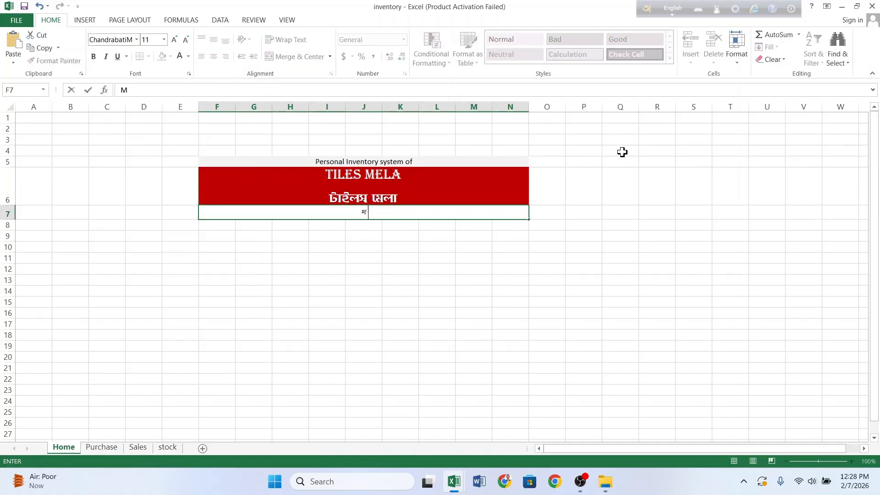
pyautogui.write(' kvgjvcyi evRvi, ev')
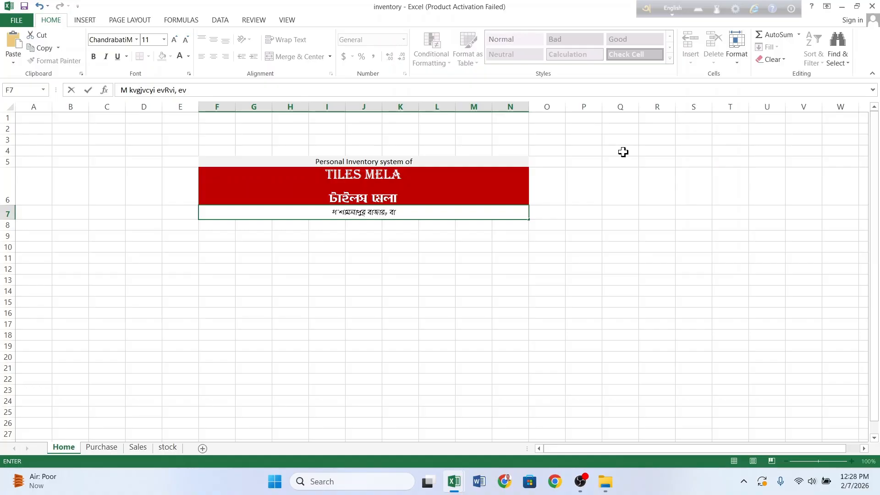
pyautogui.write('nviQov, †Ukbvd')
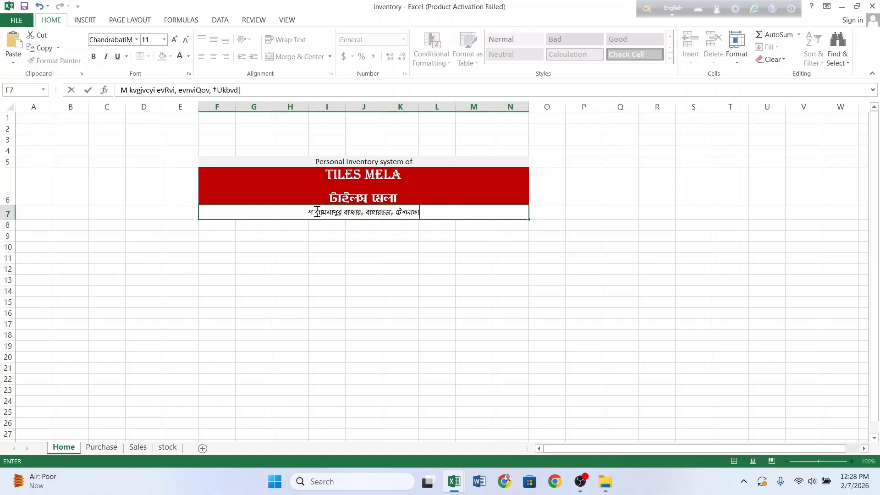
pyautogui.press('BackSpace')
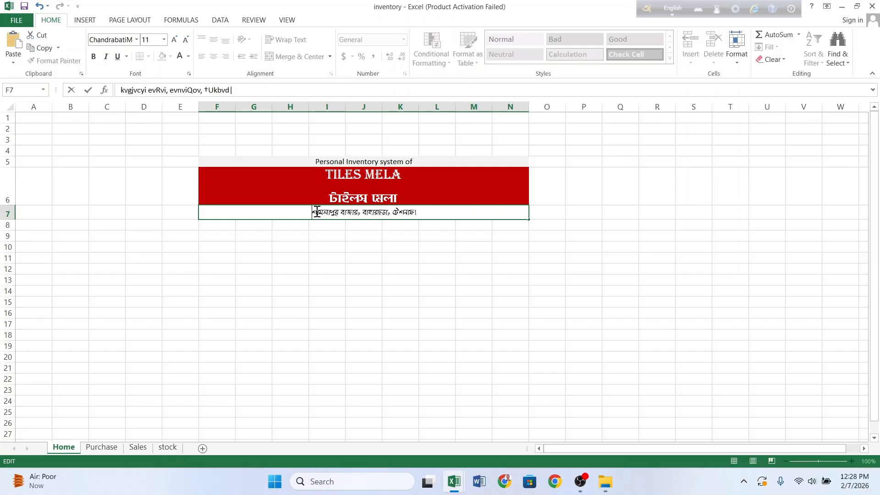
pyautogui.click(348, 246)
pyautogui.click(368, 218)
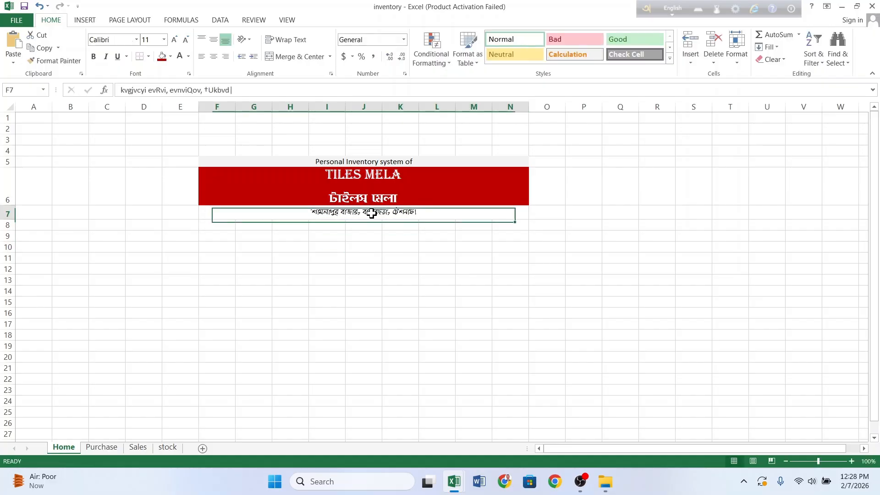
pyautogui.doubleClick(460, 209)
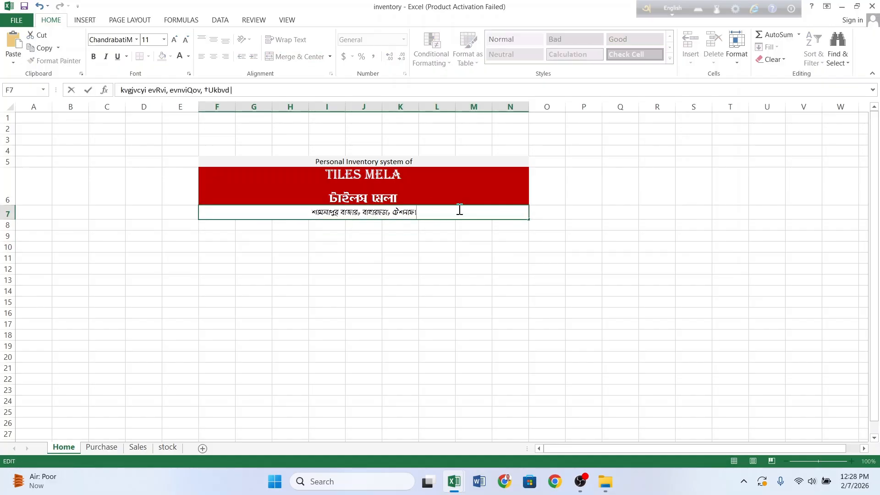
pyautogui.click(380, 250)
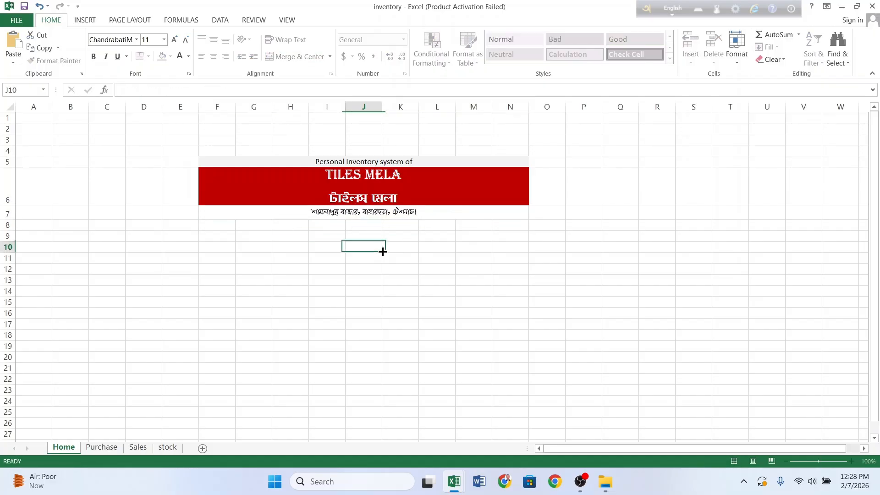
pyautogui.click(221, 228)
# Step: Merge and centre F8:N8 and apply the ChandrabatiM font
pyautogui.moveTo(221, 228); pyautogui.dragTo(498, 225)
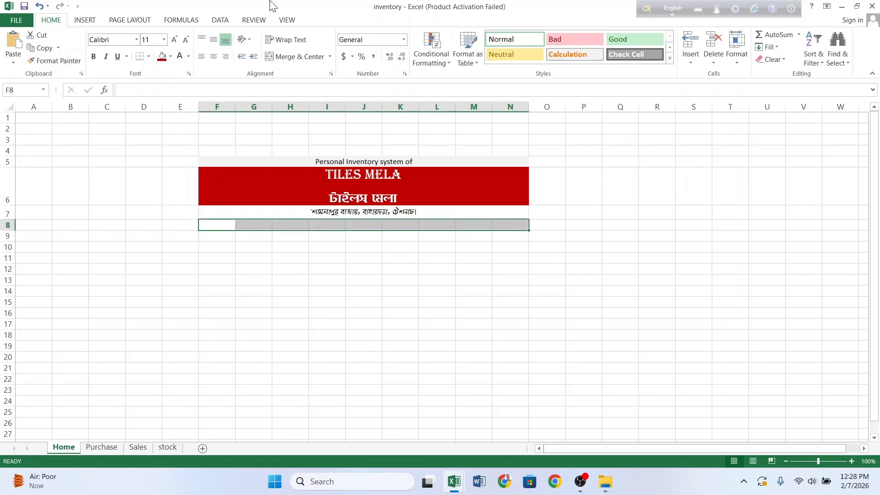
pyautogui.click(294, 57)
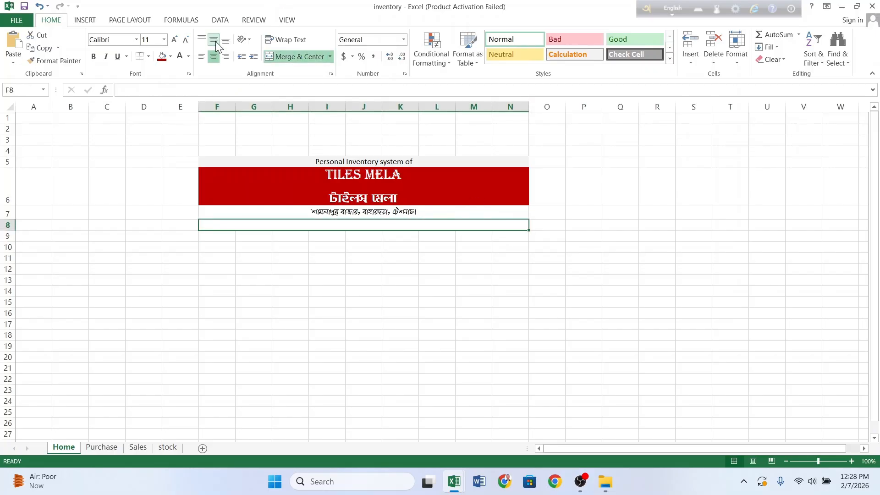
pyautogui.click(141, 41)
pyautogui.click(137, 40)
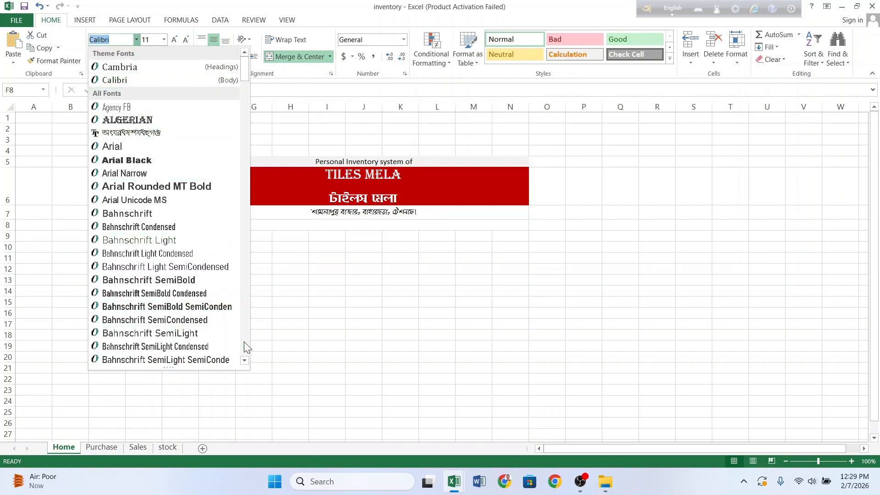
pyautogui.click(245, 360)
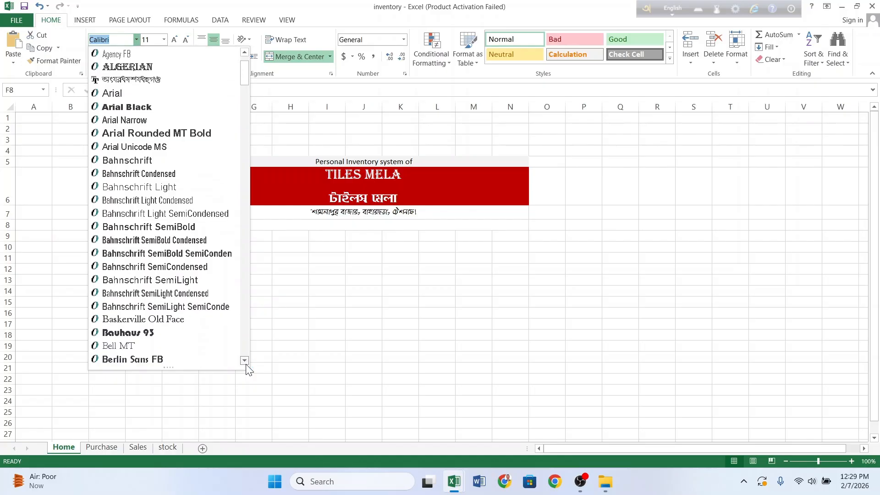
pyautogui.click(246, 364)
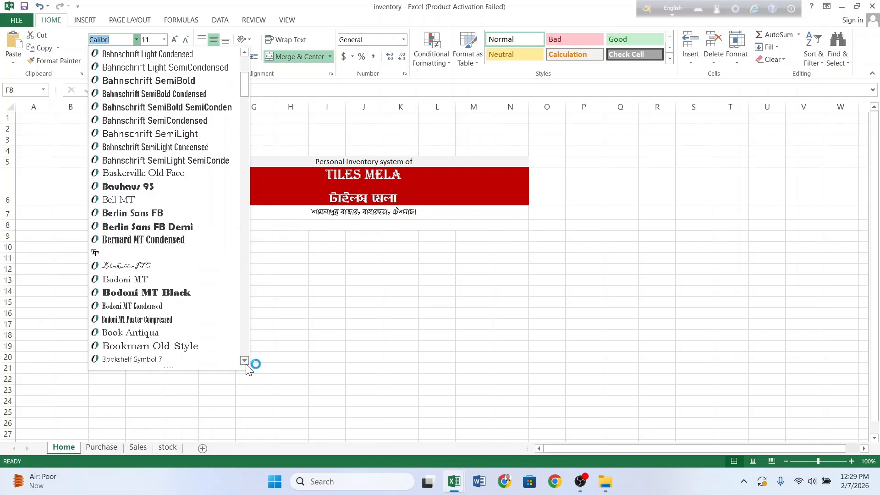
pyautogui.click(245, 361)
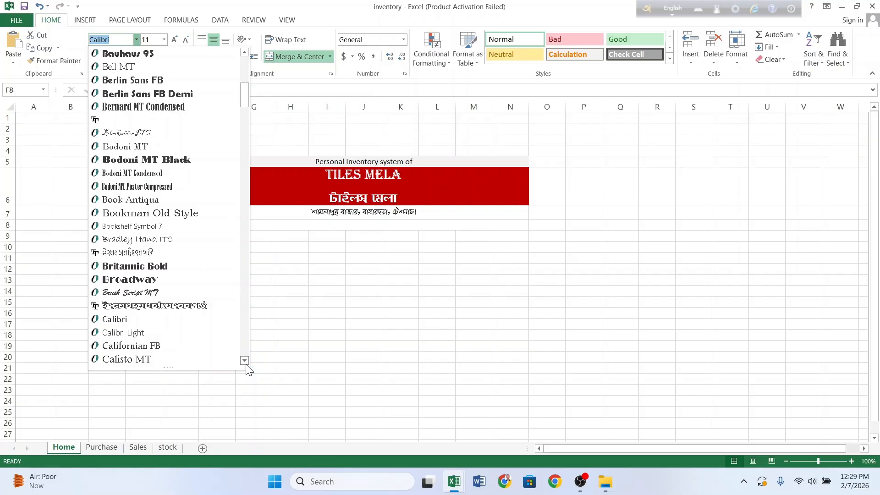
pyautogui.click(245, 361)
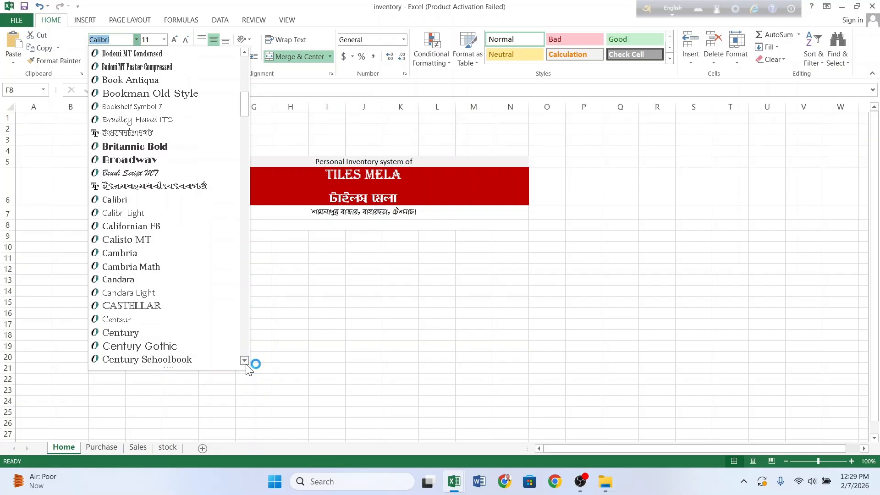
pyautogui.click(245, 361)
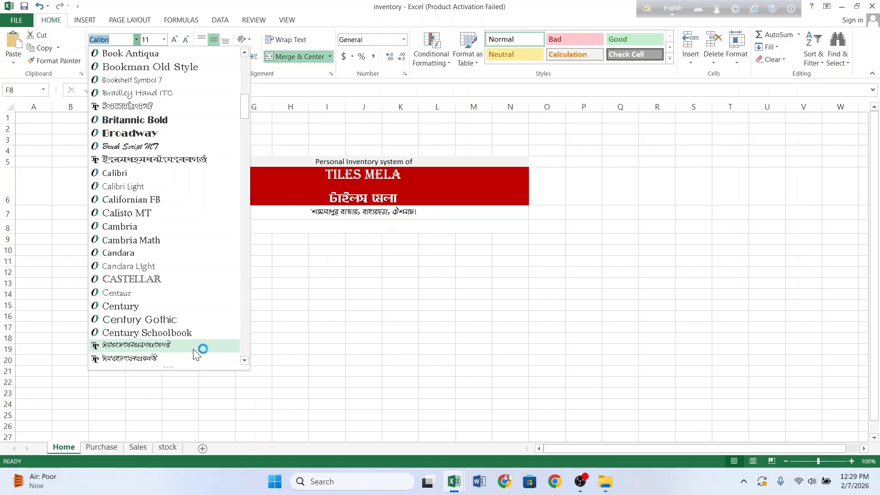
pyautogui.click(192, 357)
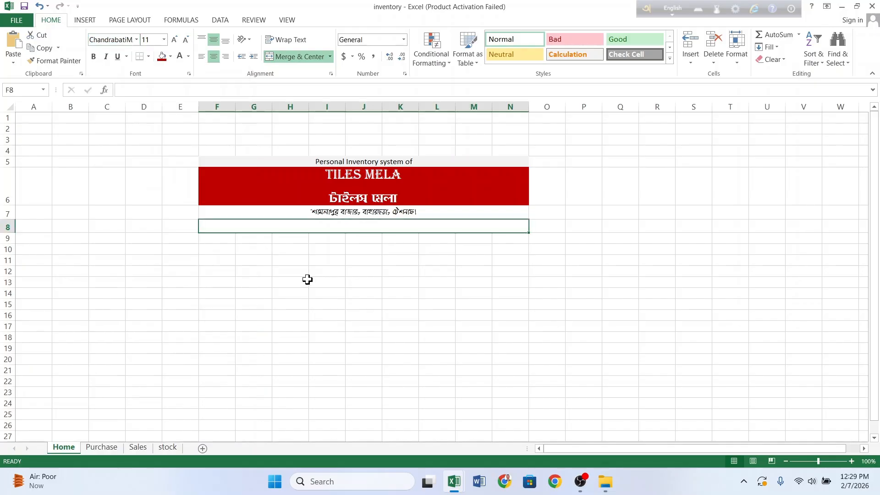
# Step: Type the Bengali mobile label with the shop's phone number in F8, fixing stray characters
pyautogui.write('Kvgjvcyi evRvi, evnviQov, †Ukbvd|')
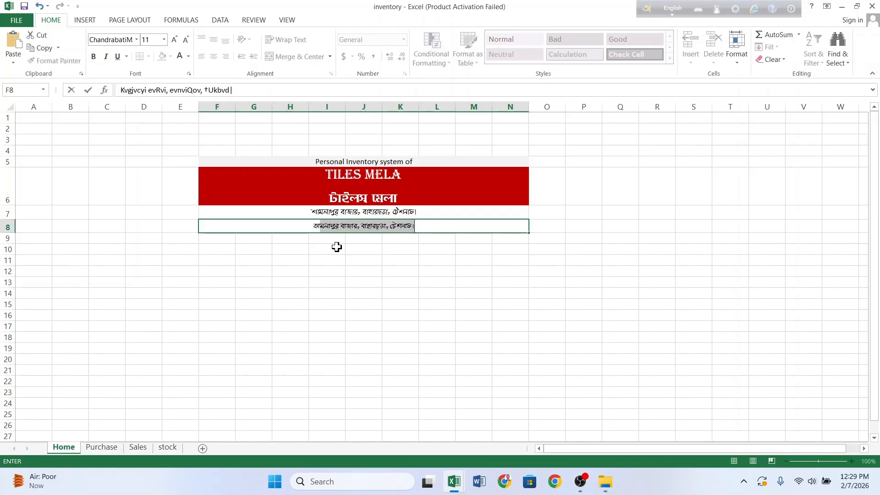
pyautogui.press('BackSpace')
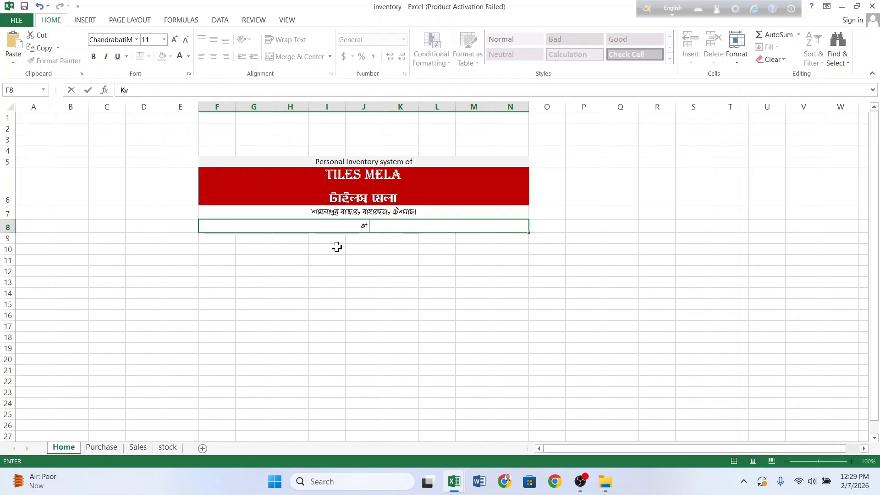
pyautogui.write('†gvevBj')
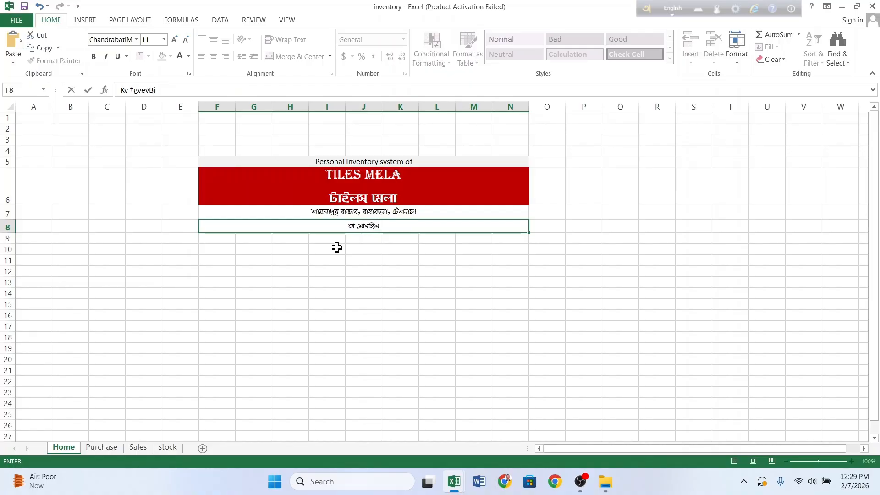
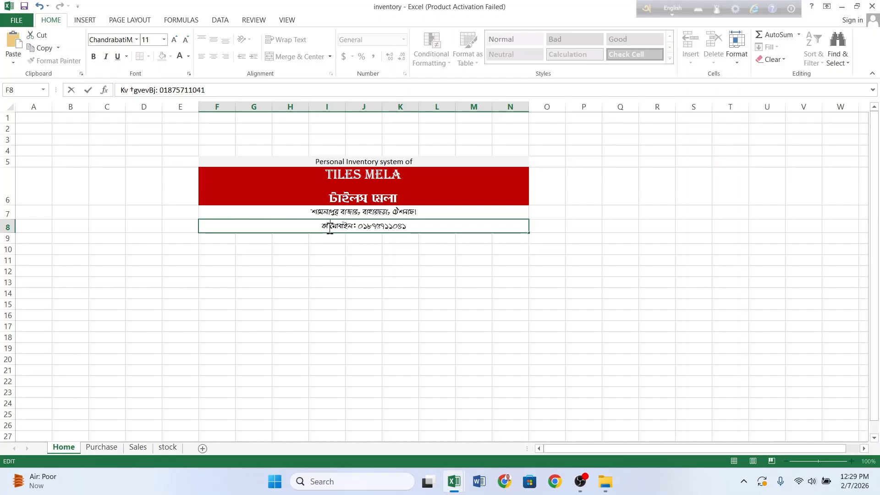
pyautogui.click(330, 227)
pyautogui.press('BackSpace')
pyautogui.press('BackSpace')
pyautogui.press('BackSpace')
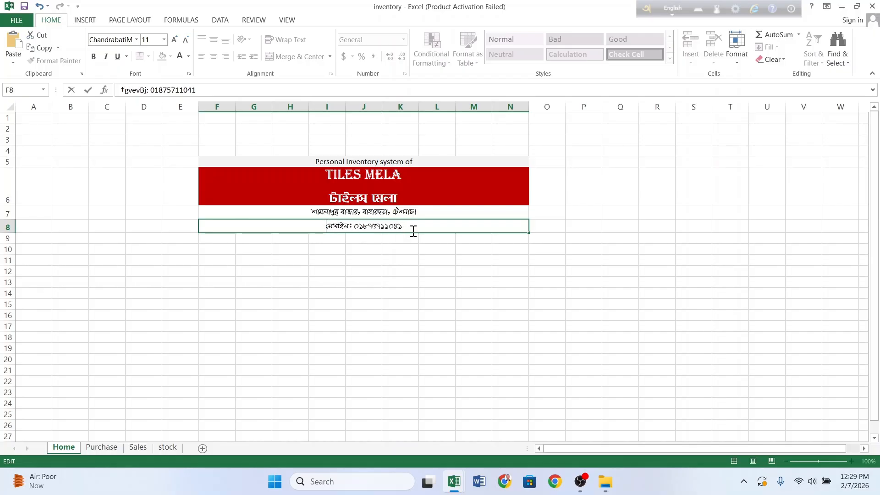
pyautogui.click(414, 260)
pyautogui.click(401, 226)
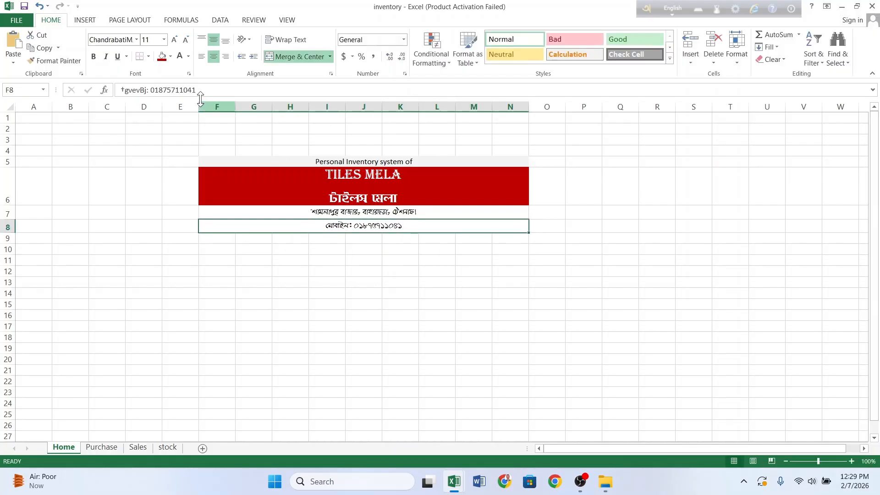
# Step: Fill the mobile-number and address rows light peach (Accent 6, lighter 80%) and narrow column F
pyautogui.click(170, 56)
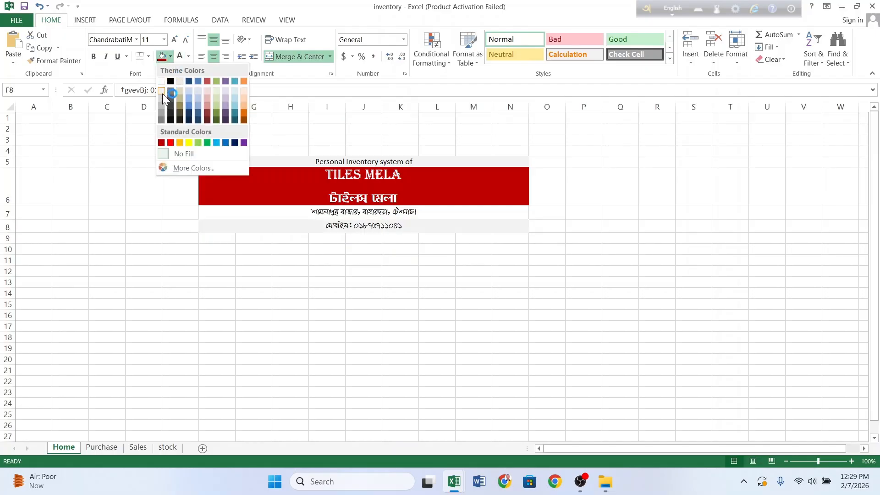
pyautogui.click(243, 90)
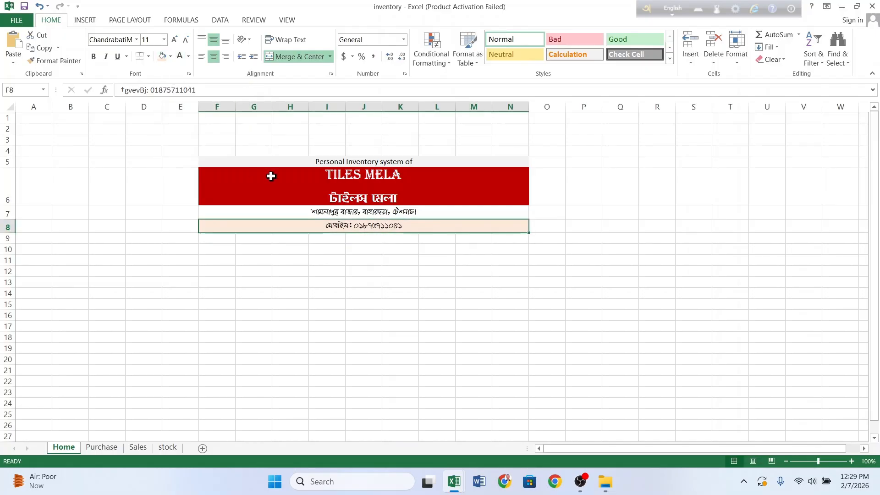
pyautogui.click(271, 213)
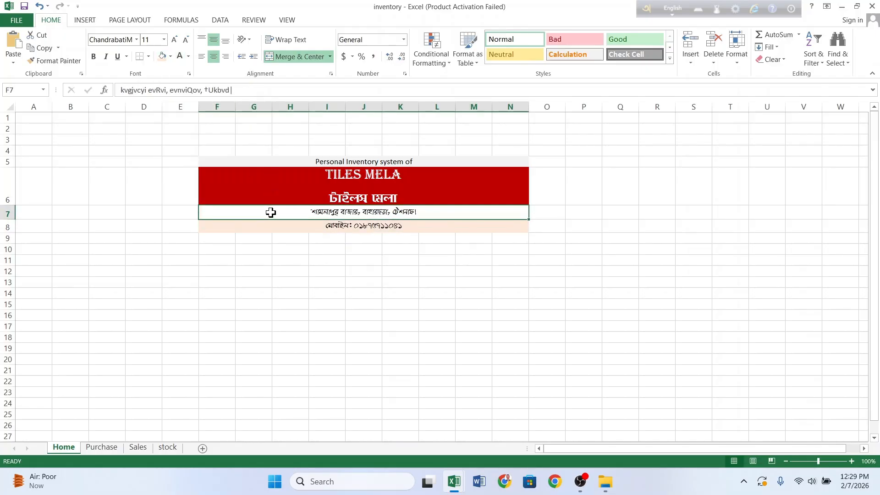
pyautogui.click(163, 57)
pyautogui.click(285, 262)
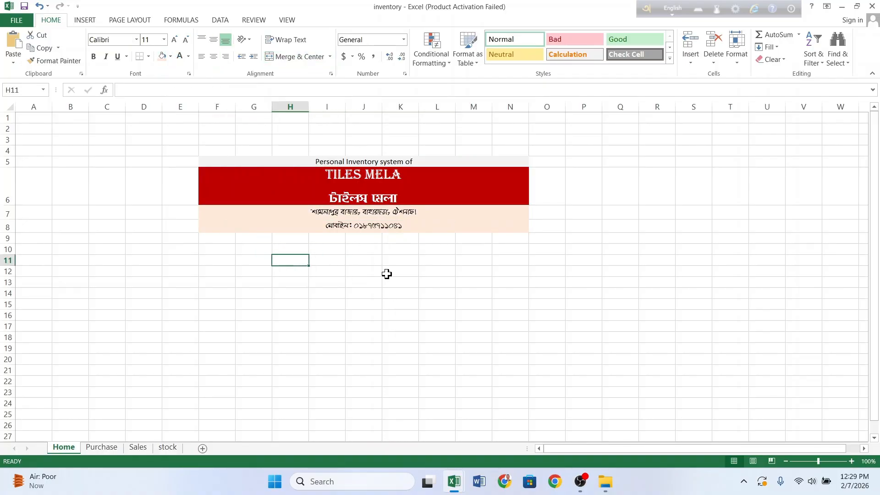
pyautogui.click(378, 299)
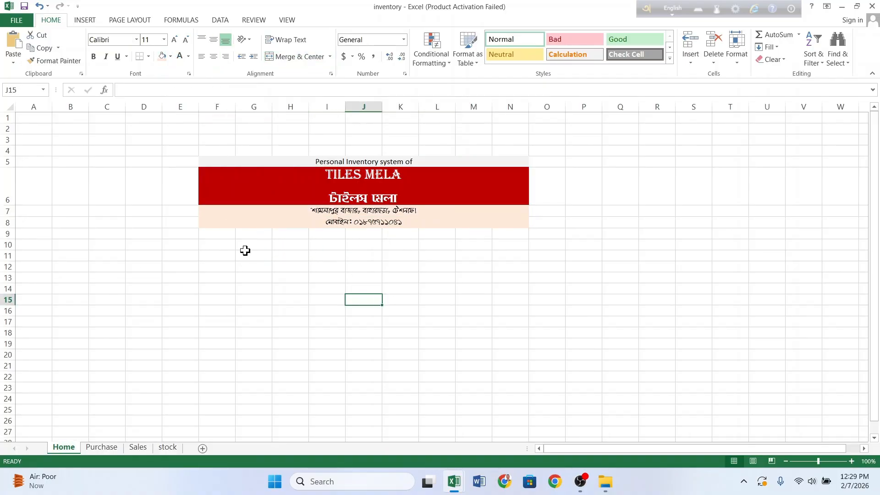
pyautogui.moveTo(235, 106); pyautogui.dragTo(336, 110)
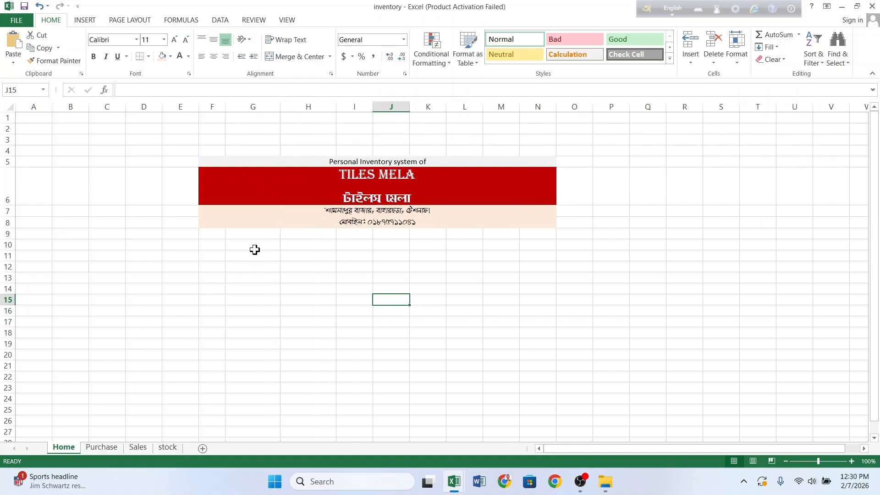
# Step: Merge and centre G10:H10 and enter the heading 'Input Data'
pyautogui.moveTo(246, 243); pyautogui.dragTo(324, 245)
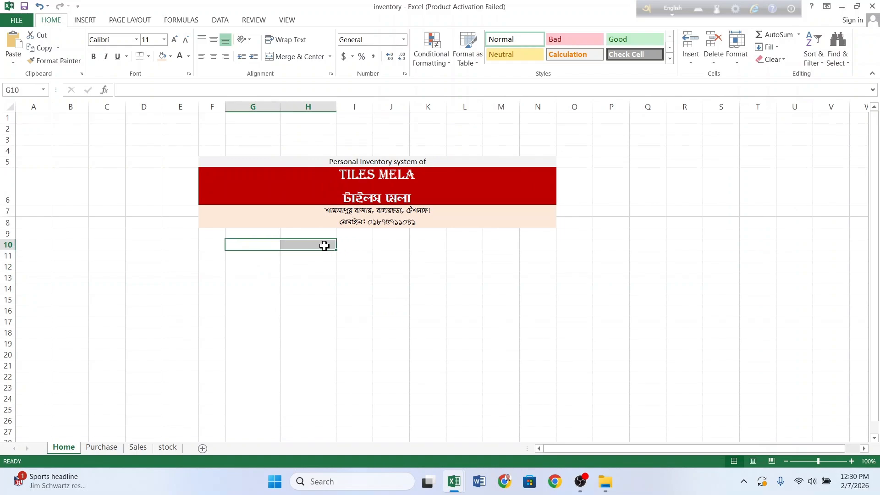
pyautogui.rightClick(326, 246)
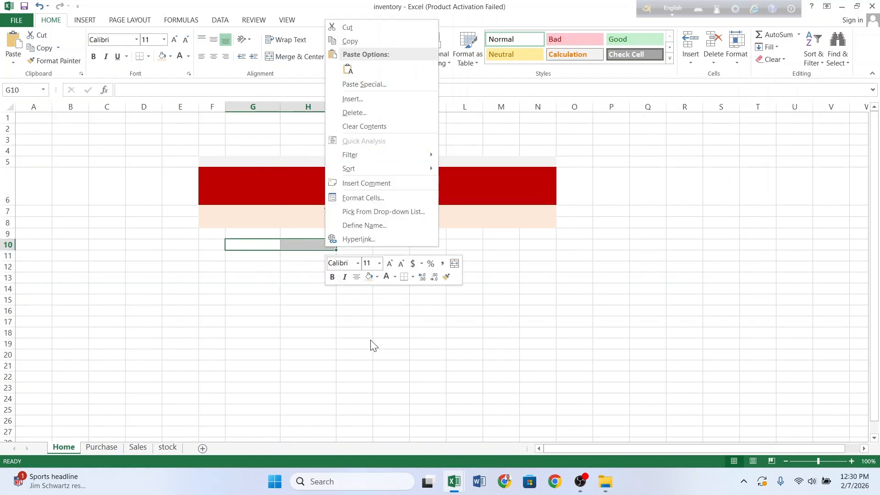
pyautogui.click(455, 263)
pyautogui.click(238, 307)
pyautogui.click(266, 245)
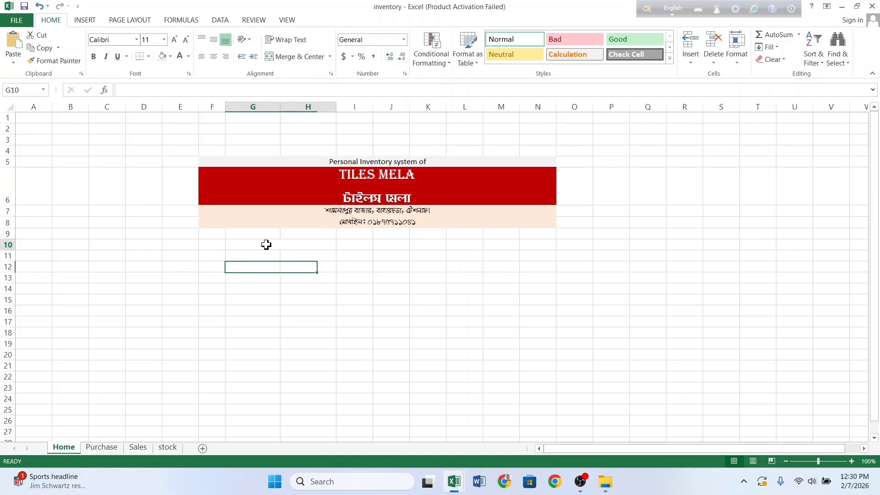
pyautogui.write('T')
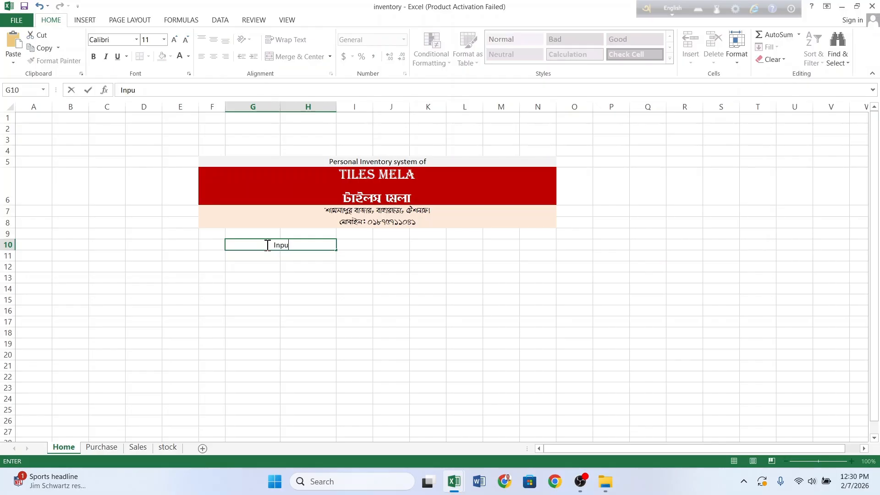
pyautogui.write('nput Data')
pyautogui.click(268, 257)
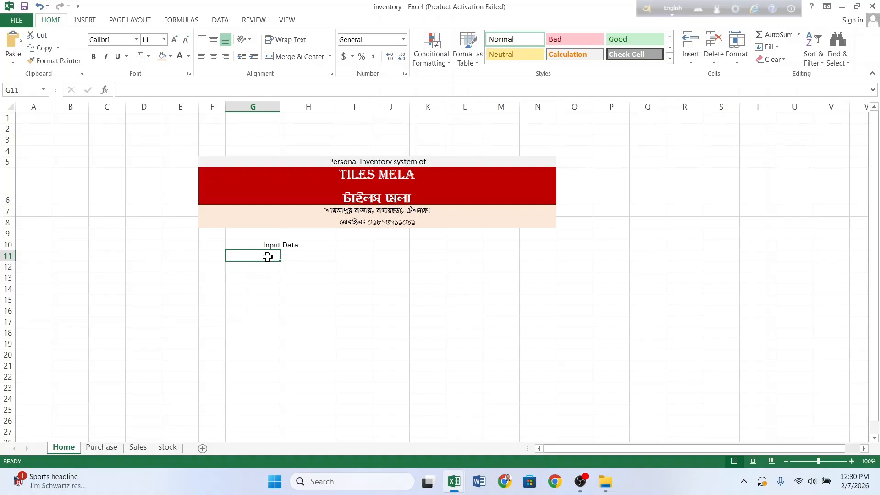
# Step: List Date, Product ID, Product Name and Quantity in G11:G14
pyautogui.write('Dat')
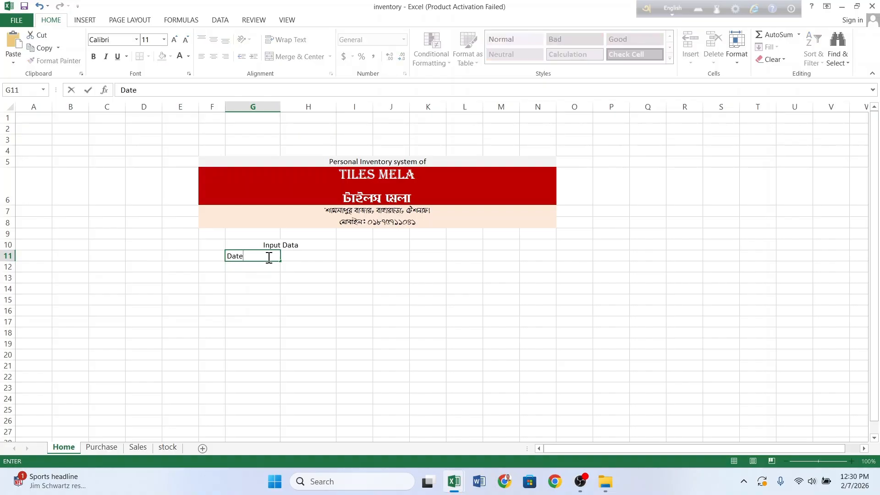
pyautogui.write('e')
pyautogui.press('Return')
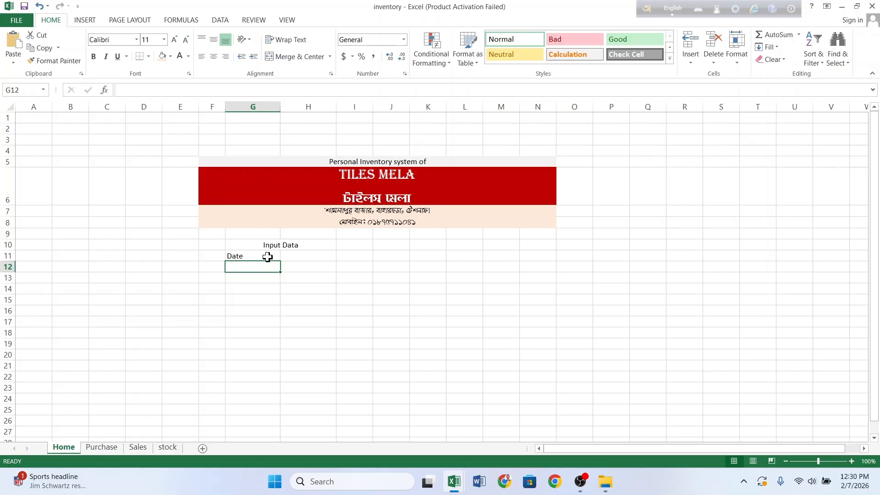
pyautogui.write('Product ID')
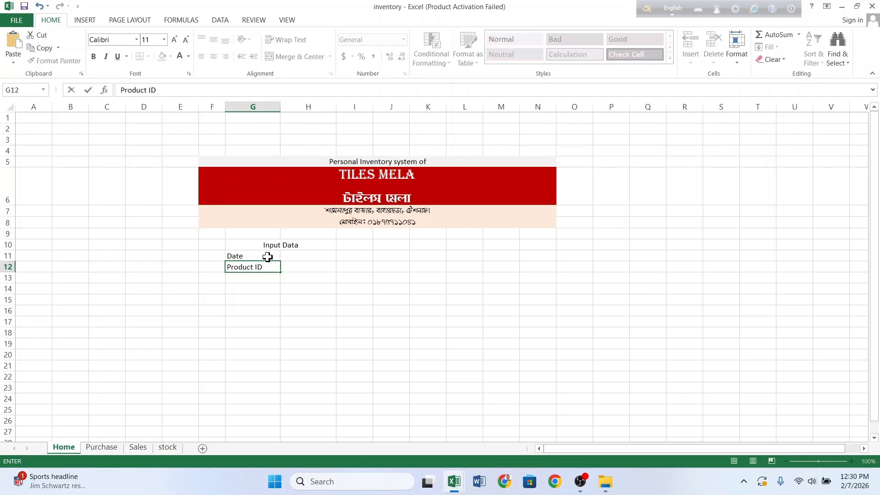
pyautogui.press('Return')
pyautogui.write('P')
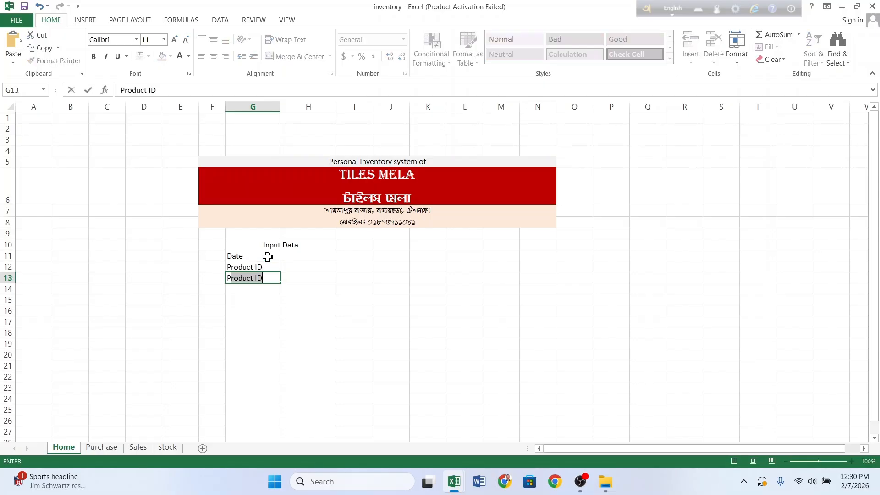
pyautogui.write('roduct Name')
pyautogui.press('Return')
pyautogui.write('Q')
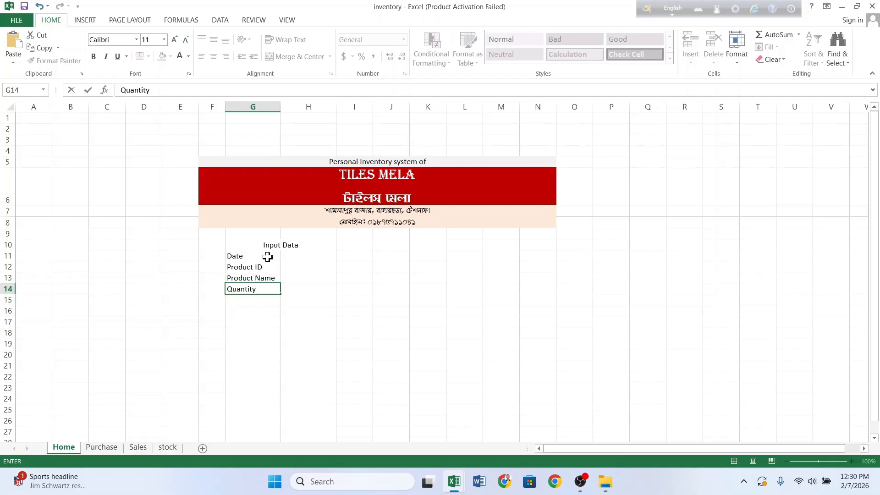
pyautogui.write('uantity')
pyautogui.press('Return')
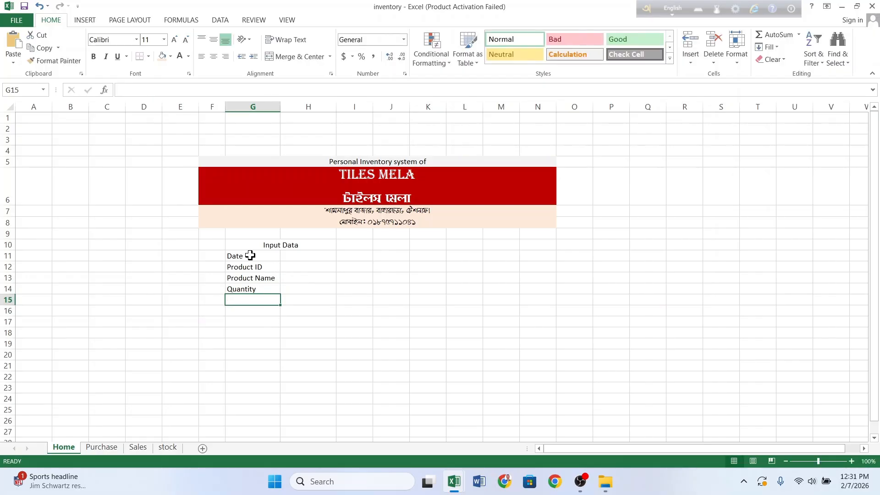
# Step: Set the G11:G14 labels to font size 12 and widen column G to fit them
pyautogui.moveTo(250, 255); pyautogui.dragTo(253, 288)
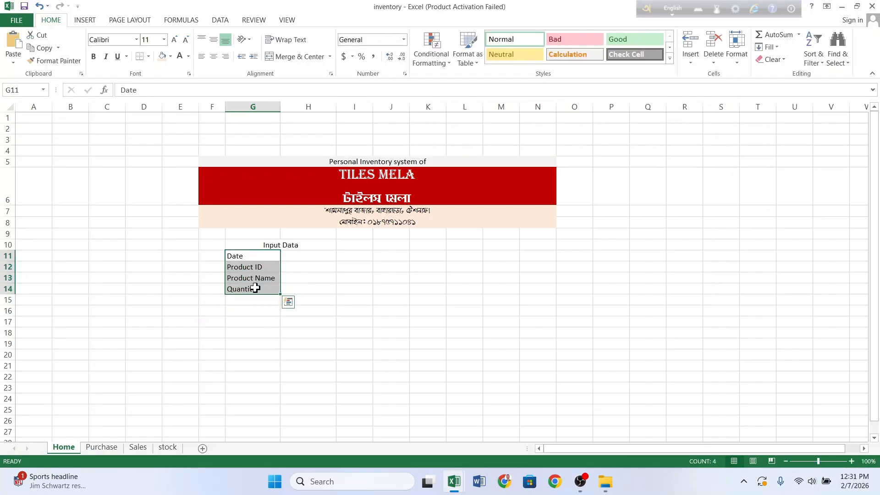
pyautogui.click(175, 40)
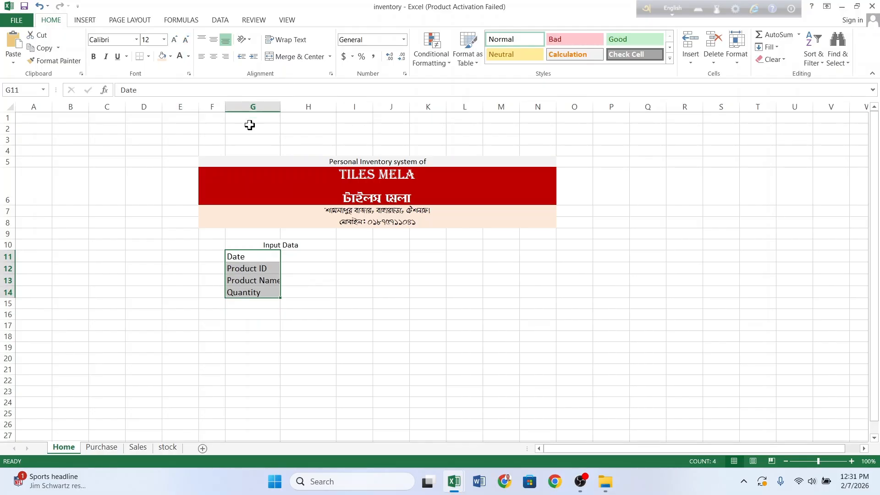
pyautogui.moveTo(280, 105); pyautogui.dragTo(290, 104)
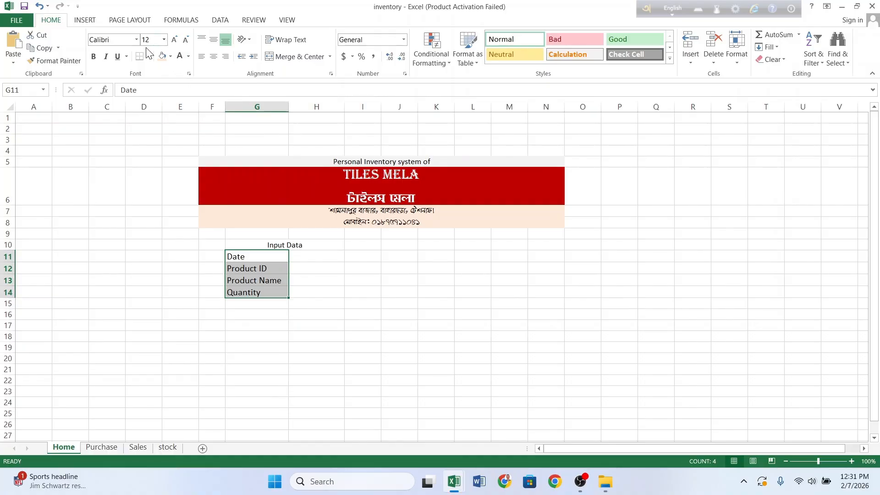
# Step: Give the labels an orange fill with all borders and copy them
pyautogui.click(170, 56)
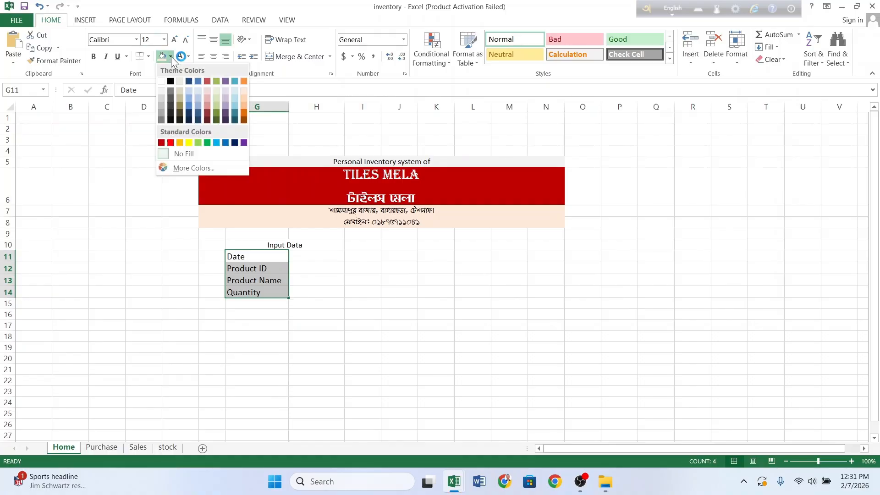
pyautogui.click(183, 142)
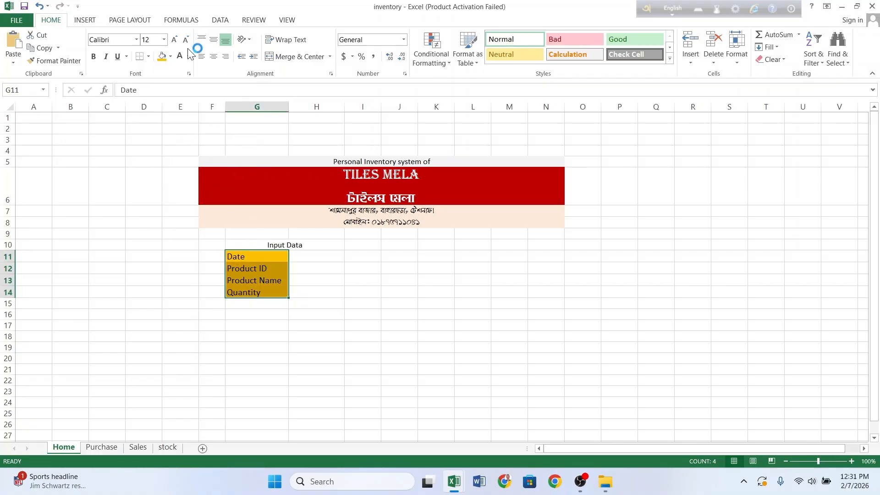
pyautogui.click(148, 56)
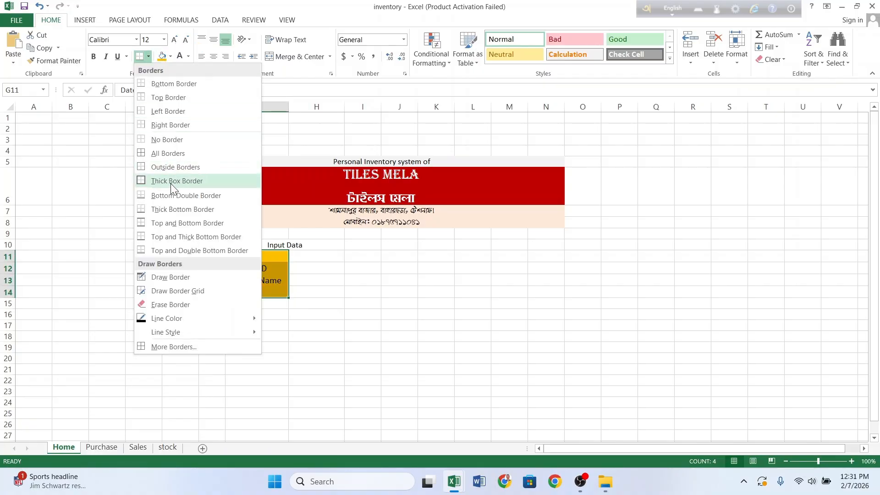
pyautogui.click(175, 153)
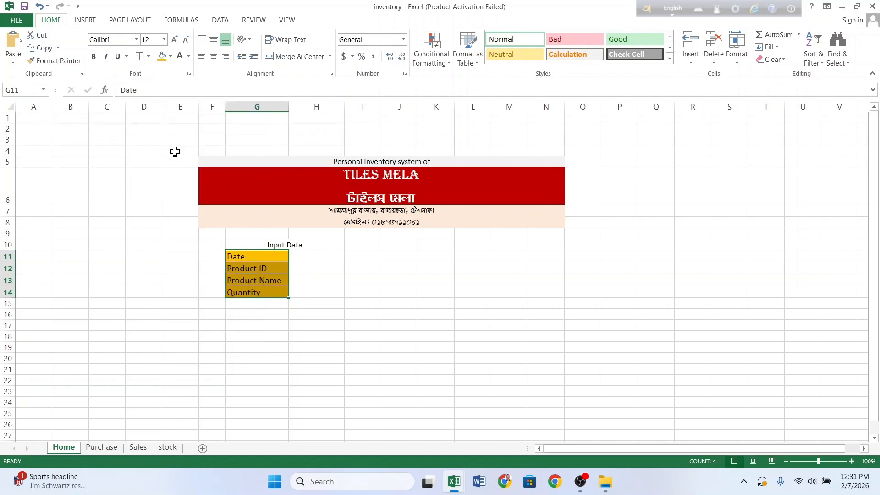
pyautogui.hotkey('ctrl', 'c')
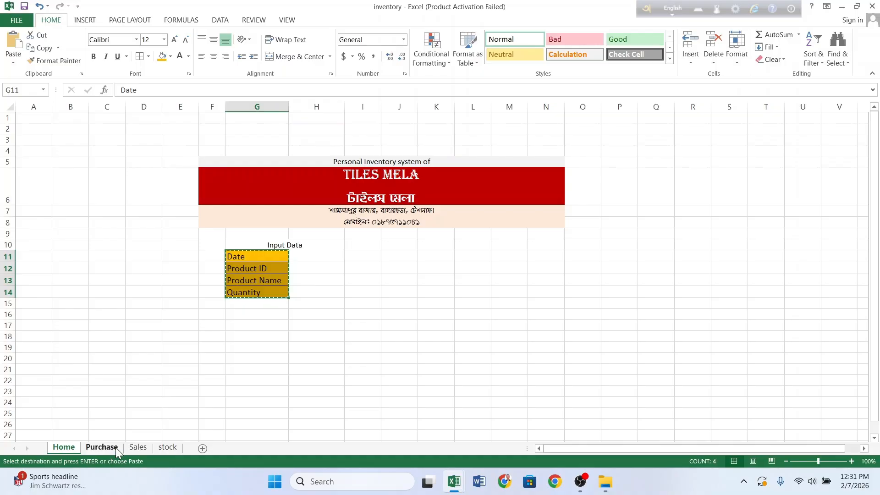
# Step: Paste the labels transposed into A4:D4 of the Purchase sheet as headers
pyautogui.click(101, 447)
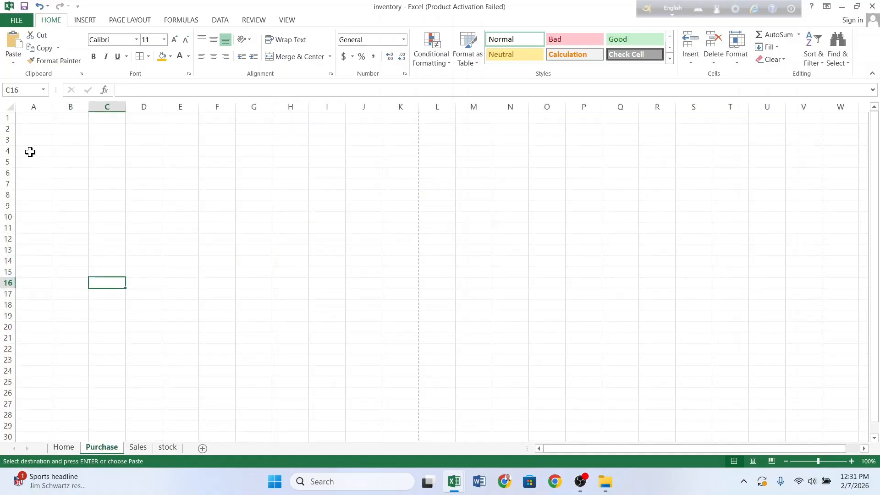
pyautogui.click(30, 152)
pyautogui.rightClick(30, 152)
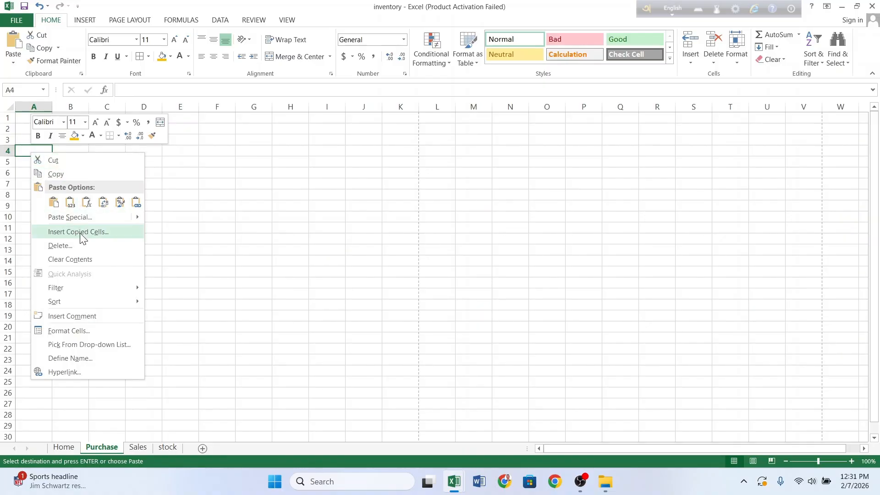
pyautogui.moveTo(137, 217)
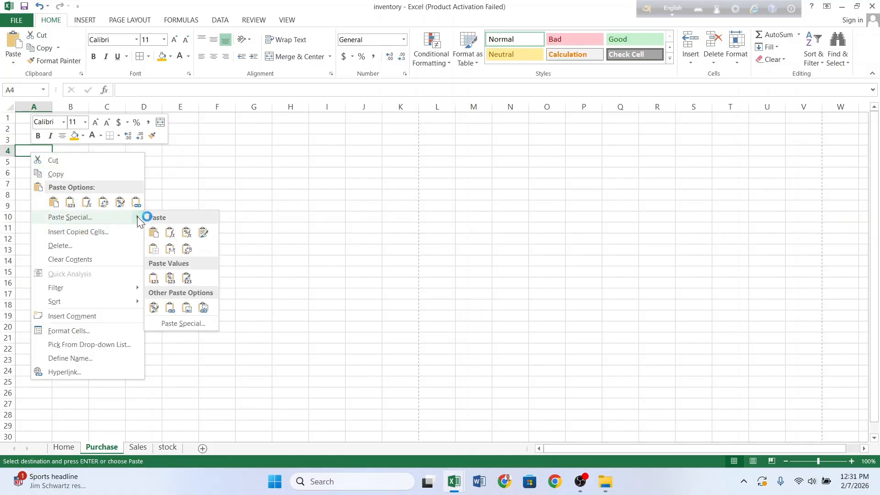
pyautogui.click(199, 324)
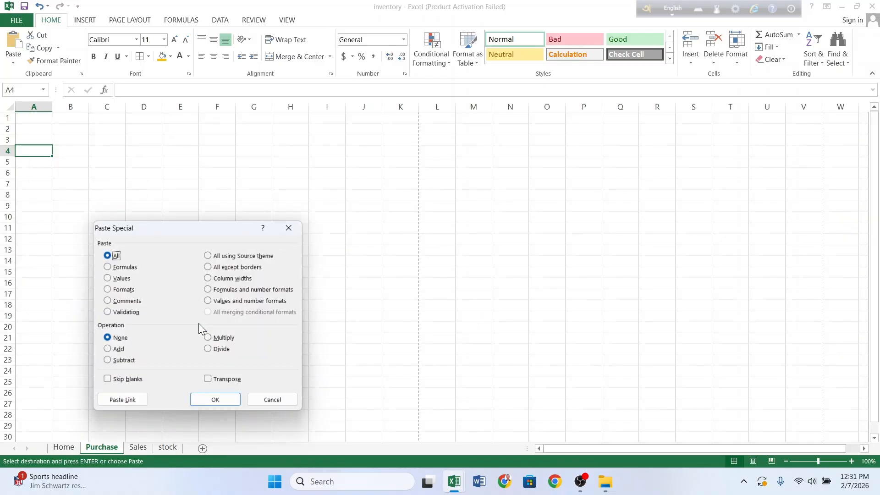
pyautogui.click(209, 381)
pyautogui.click(216, 402)
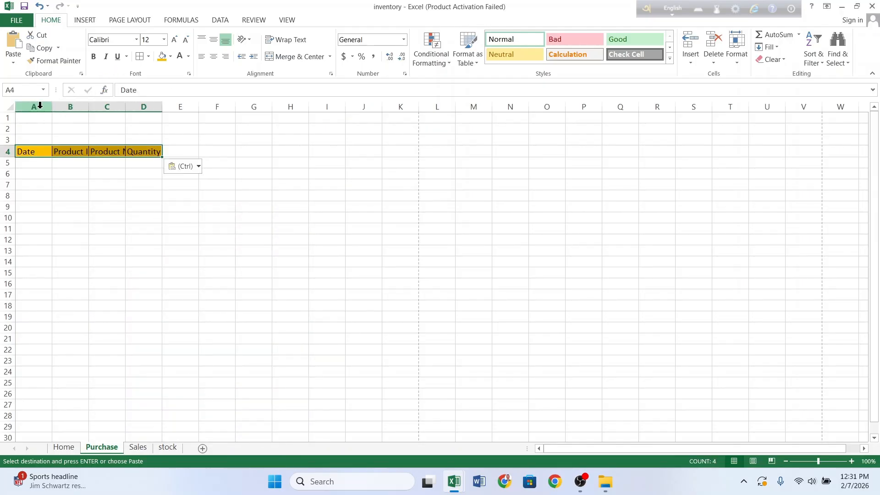
# Step: Resize columns A–D to fit the headers and centre A4:D4 horizontally and vertically
pyautogui.moveTo(52, 109); pyautogui.dragTo(307, 113)
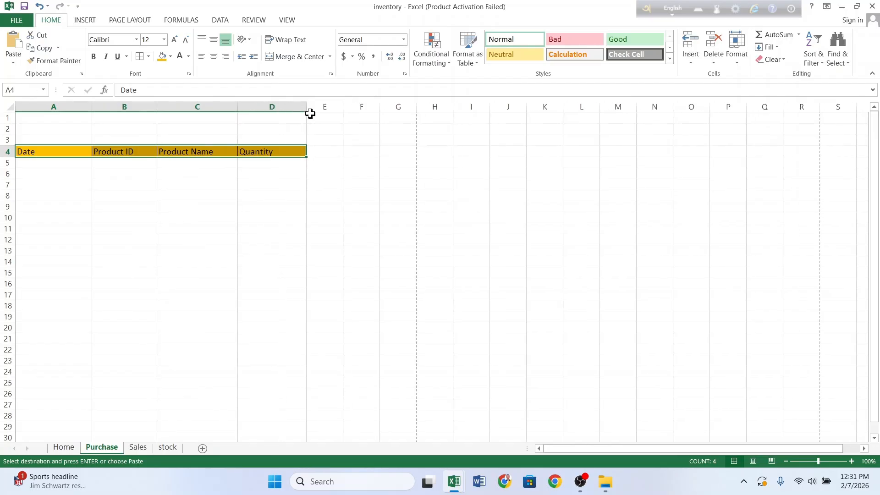
pyautogui.moveTo(238, 106); pyautogui.dragTo(263, 108)
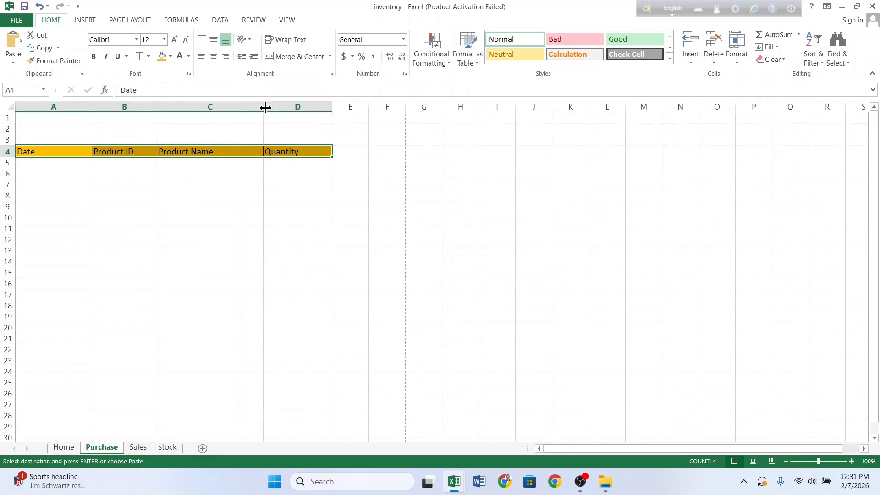
pyautogui.moveTo(157, 107); pyautogui.dragTo(179, 108)
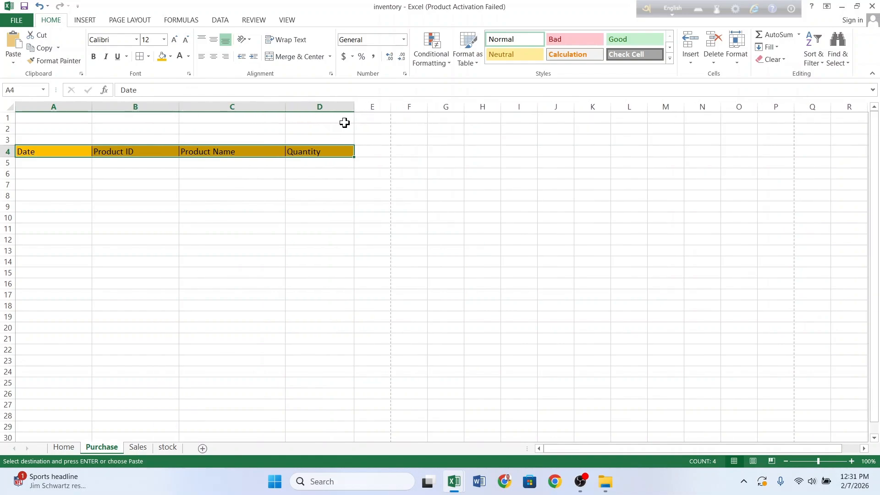
pyautogui.moveTo(351, 108); pyautogui.dragTo(342, 108)
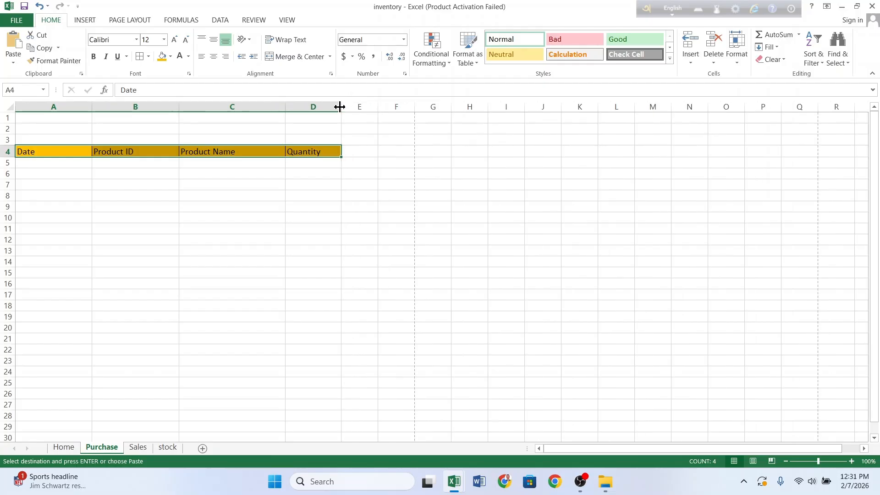
pyautogui.moveTo(284, 110); pyautogui.dragTo(265, 110)
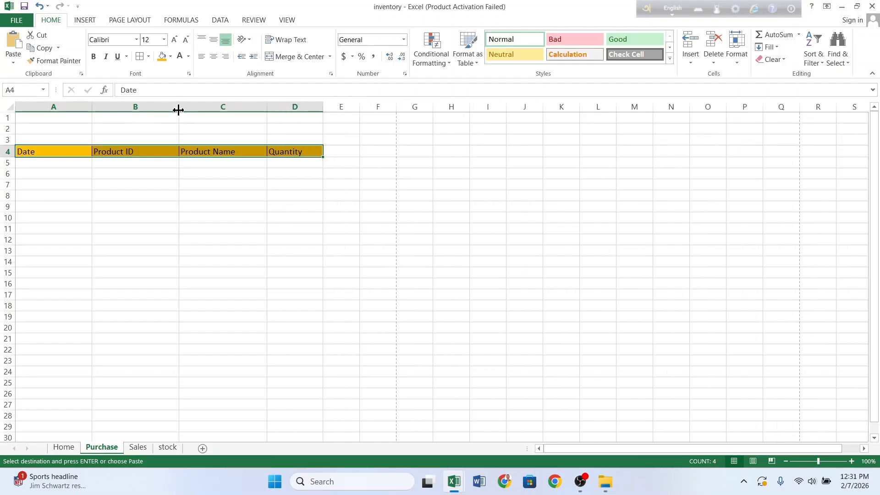
pyautogui.moveTo(178, 110); pyautogui.dragTo(173, 110)
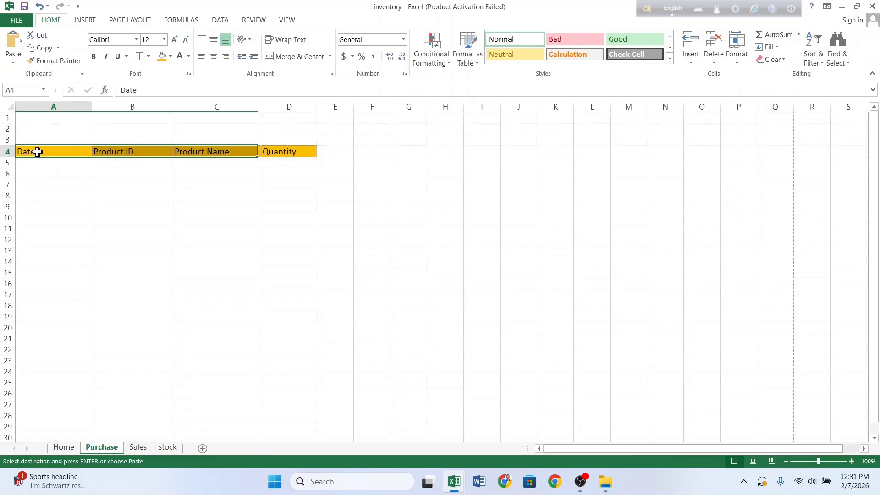
pyautogui.moveTo(38, 152); pyautogui.dragTo(270, 151)
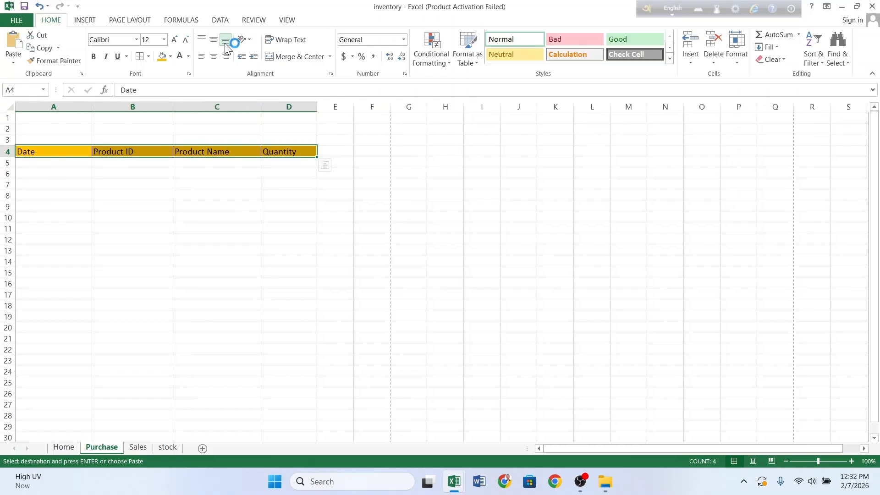
pyautogui.click(212, 40)
pyautogui.click(214, 56)
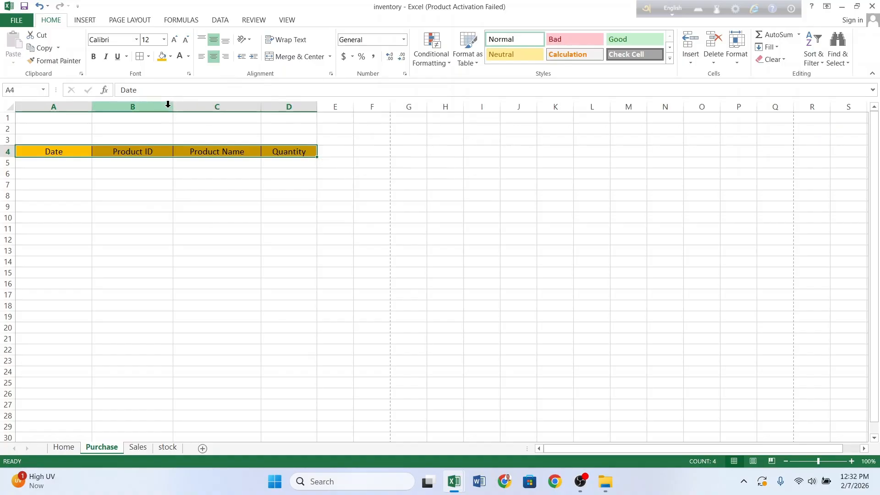
pyautogui.click(149, 181)
pyautogui.moveTo(35, 130); pyautogui.dragTo(285, 131)
# Step: Merge A2:D2 with middle alignment and enter the title 'Purchase'
pyautogui.click(288, 130)
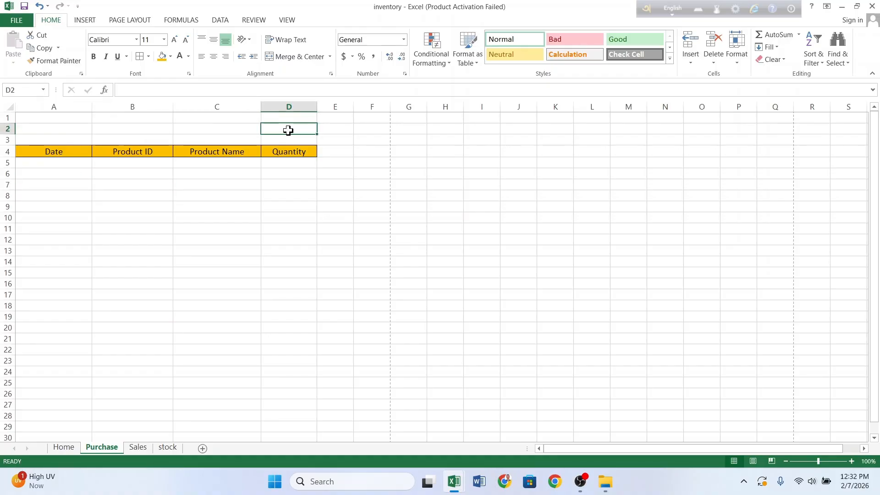
pyautogui.moveTo(69, 131); pyautogui.dragTo(283, 131)
pyautogui.click(280, 57)
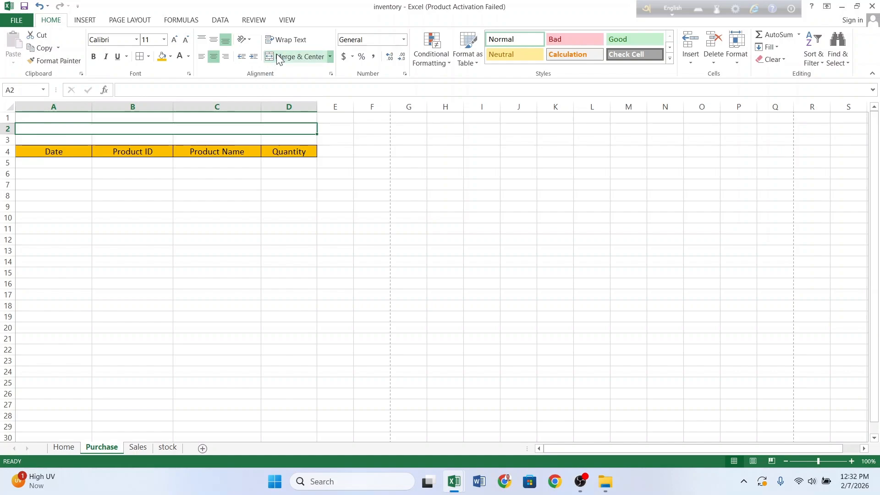
pyautogui.click(213, 39)
pyautogui.click(185, 229)
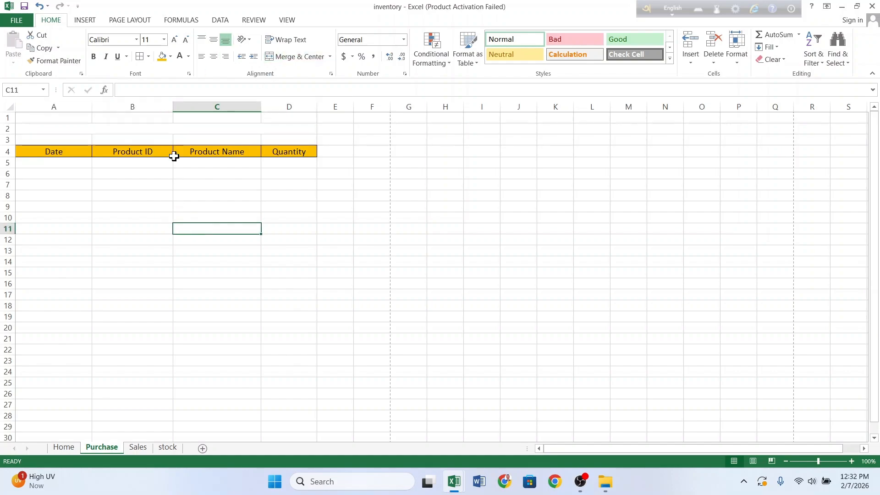
pyautogui.click(171, 128)
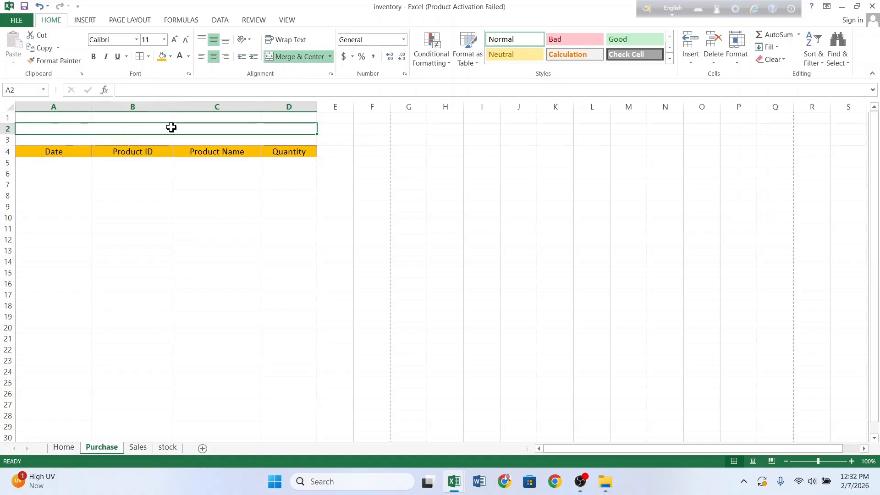
pyautogui.write('P')
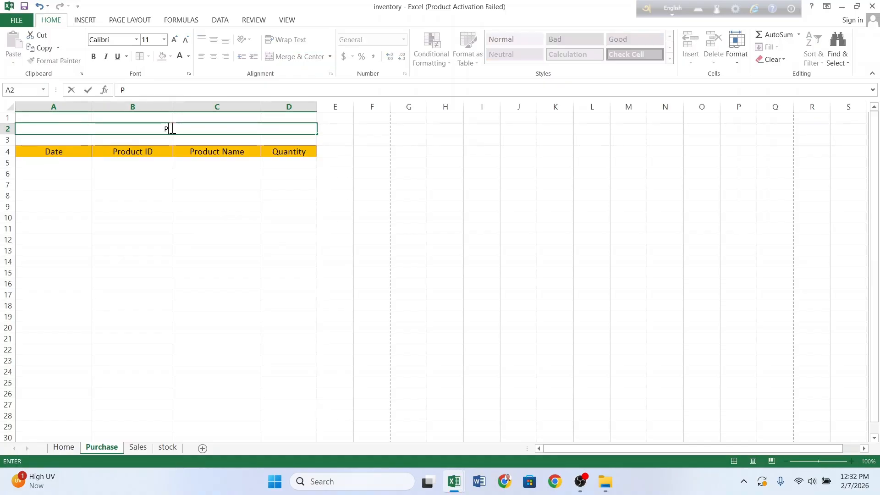
pyautogui.write('urchase')
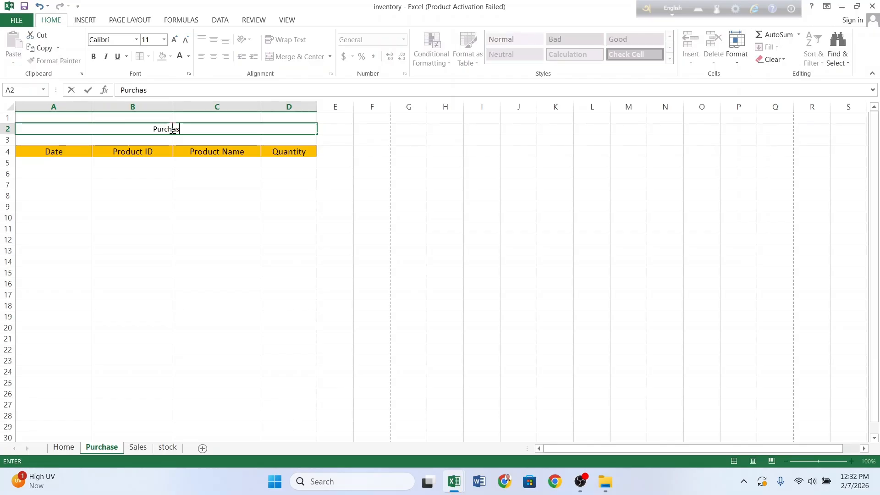
pyautogui.click(166, 189)
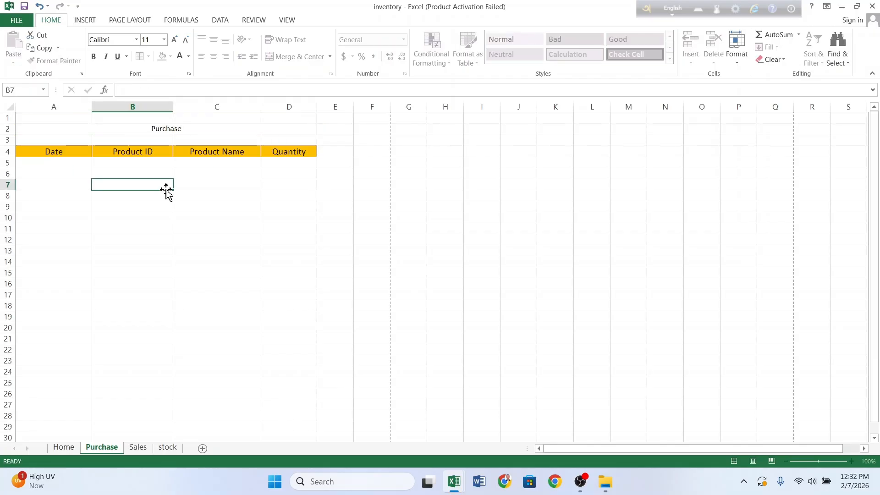
# Step: Format the title in Algerian 16 pt white text on a green fill
pyautogui.click(138, 134)
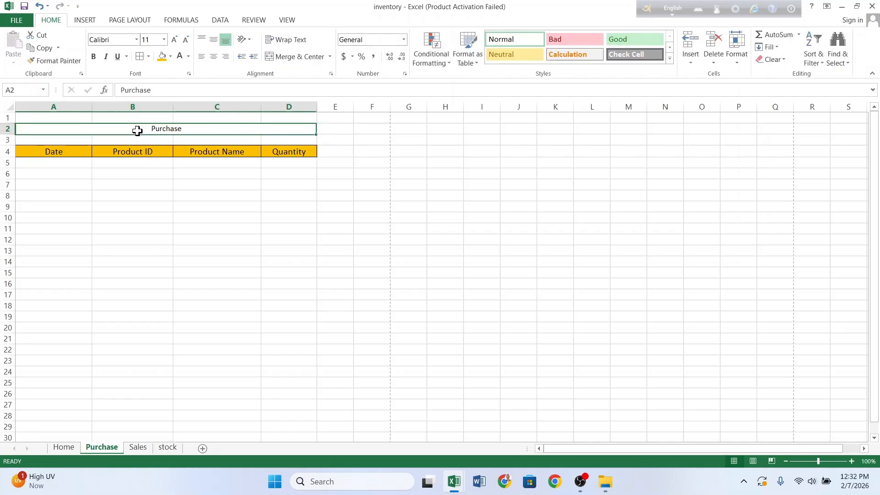
pyautogui.click(137, 40)
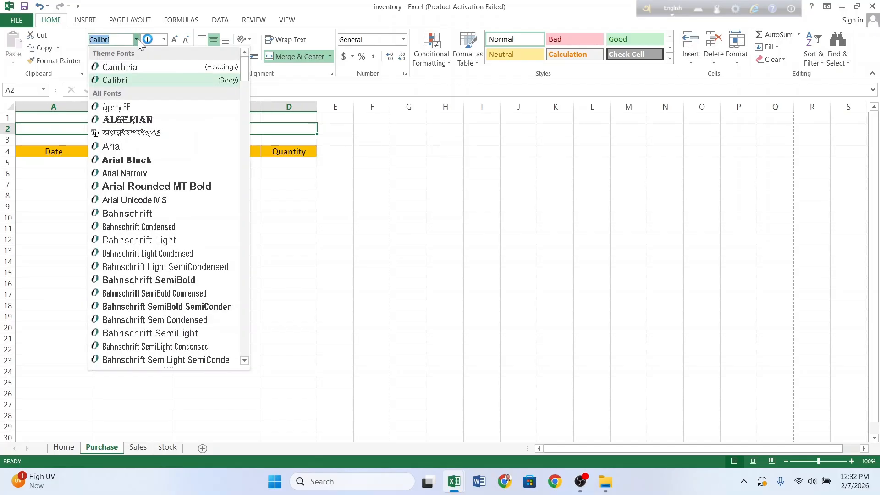
pyautogui.click(151, 120)
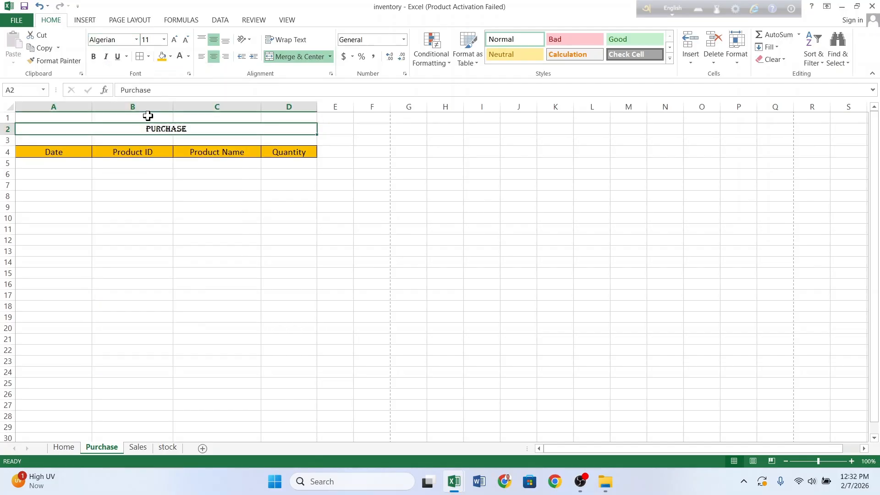
pyautogui.click(171, 56)
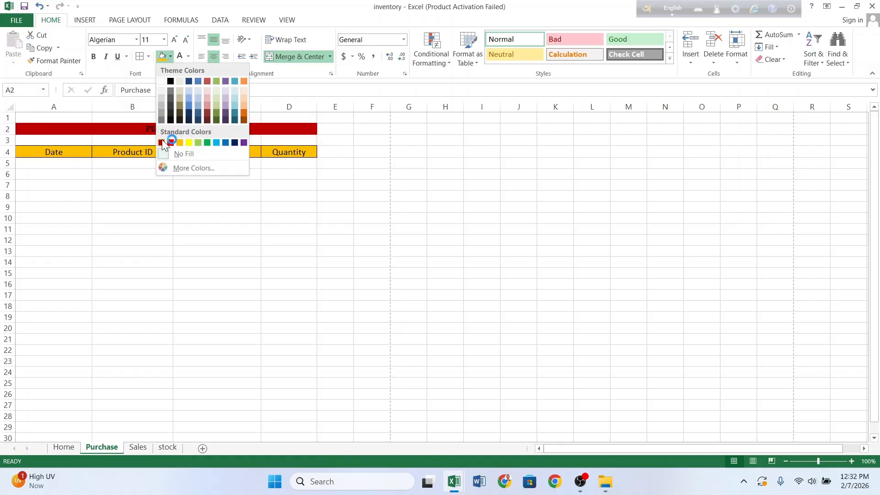
pyautogui.click(207, 142)
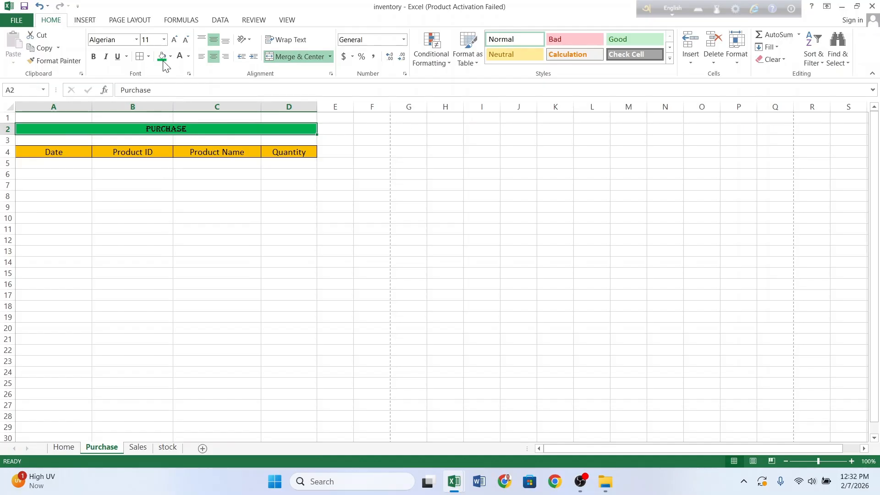
pyautogui.click(176, 40)
pyautogui.click(176, 39)
pyautogui.click(176, 39)
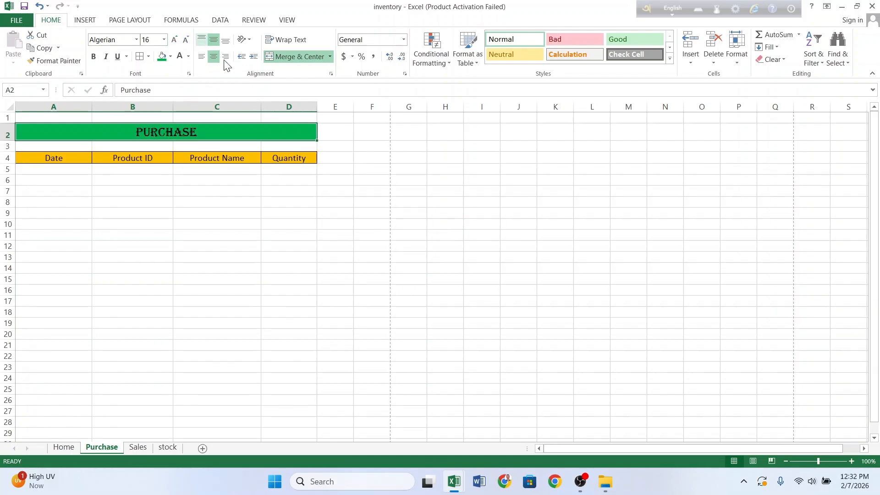
pyautogui.click(183, 56)
# Step: Copy the Date–Quantity labels from the Home sheet
pyautogui.click(199, 271)
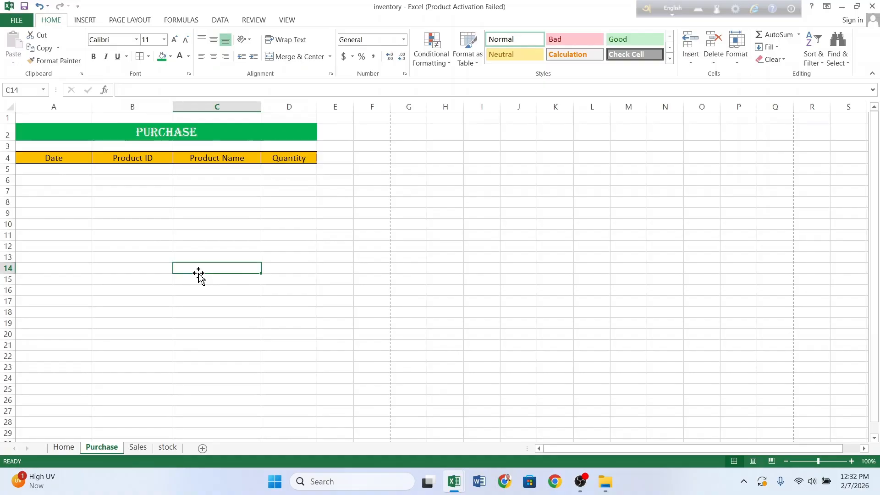
pyautogui.click(133, 448)
pyautogui.click(64, 448)
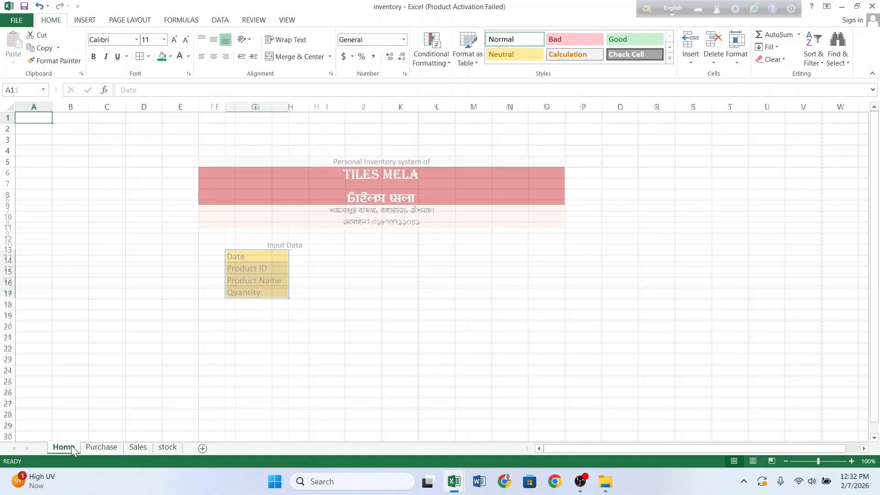
pyautogui.hotkey('ctrl', 'c')
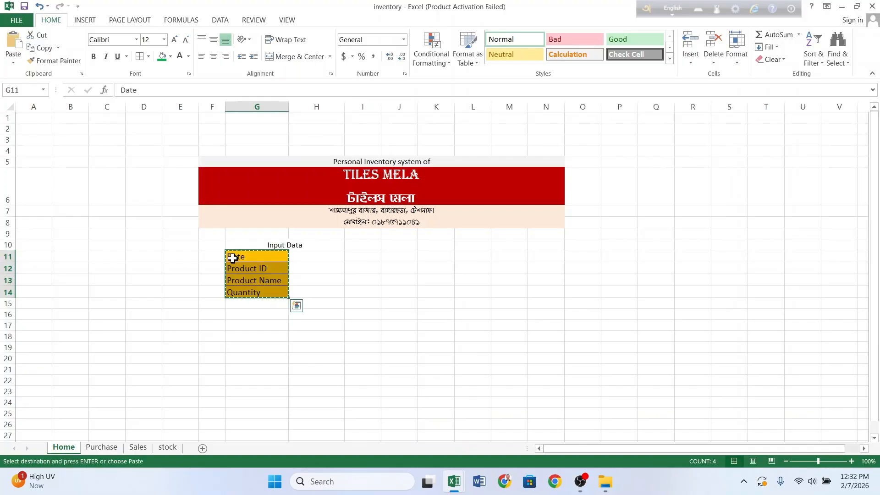
# Step: Paste them transposed into A4:D4 on the Sales sheet, widen the columns and centre the headers
pyautogui.click(137, 448)
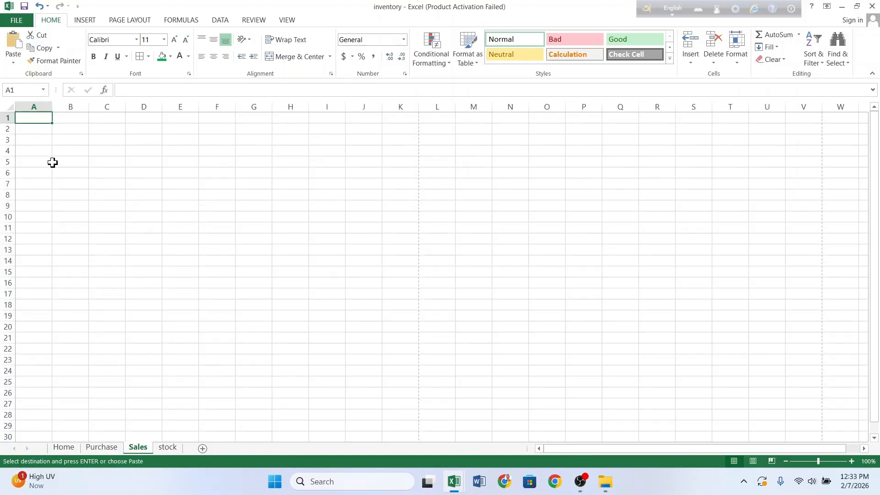
pyautogui.click(34, 150)
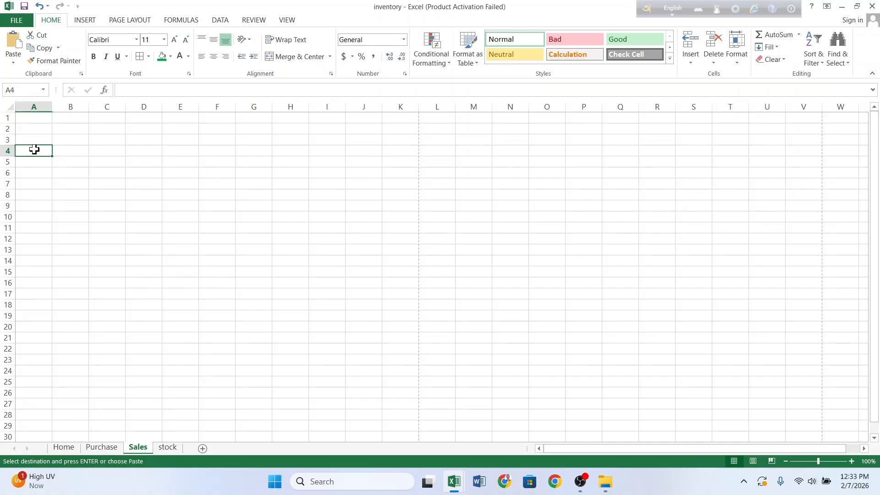
pyautogui.rightClick(34, 150)
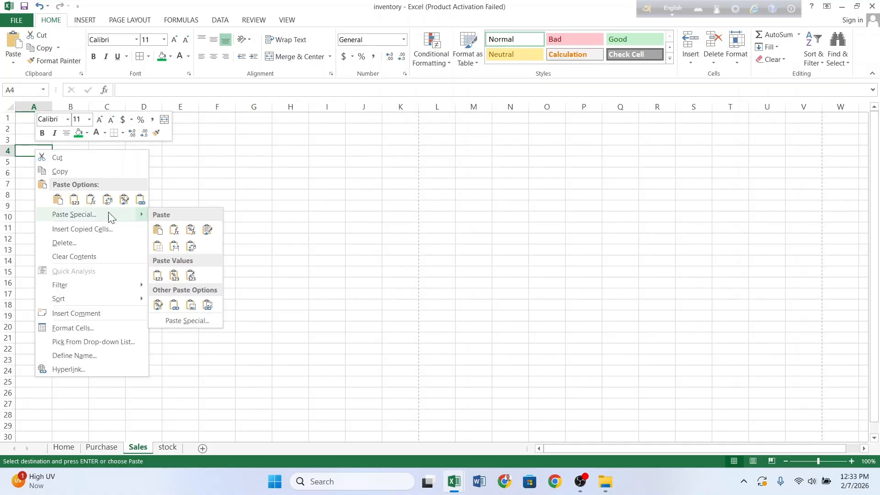
pyautogui.click(109, 214)
pyautogui.click(119, 270)
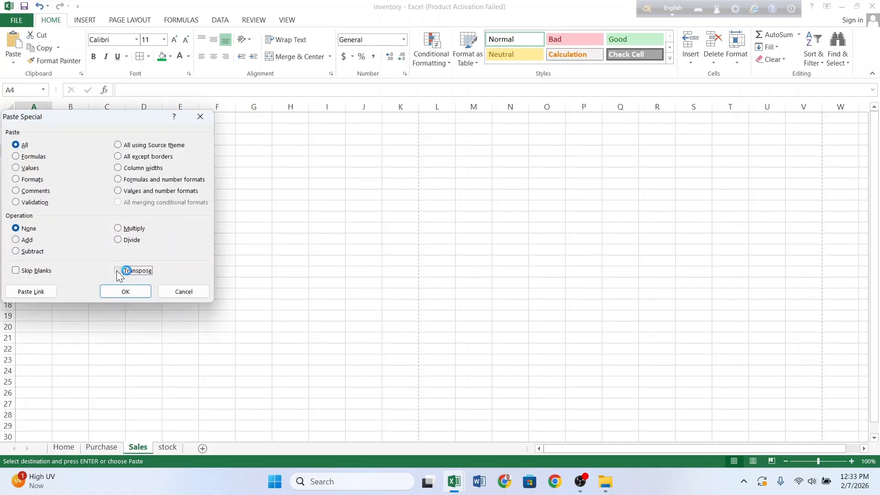
pyautogui.click(122, 292)
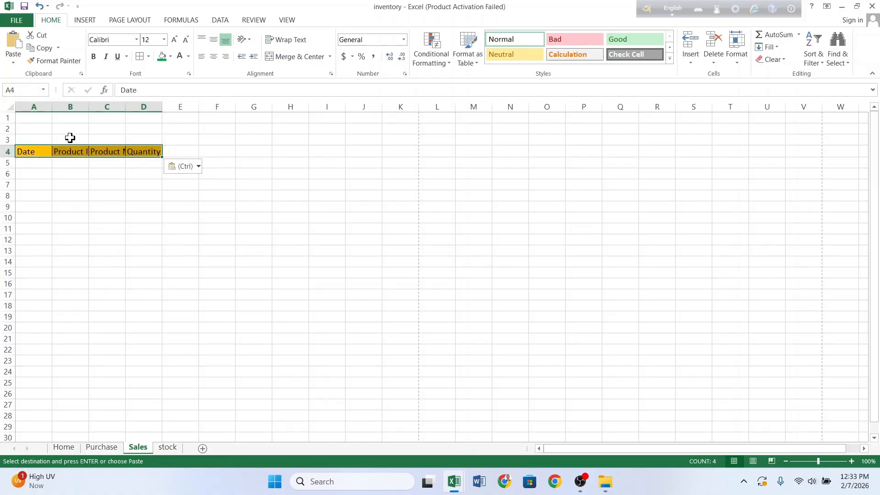
pyautogui.moveTo(52, 107); pyautogui.dragTo(324, 109)
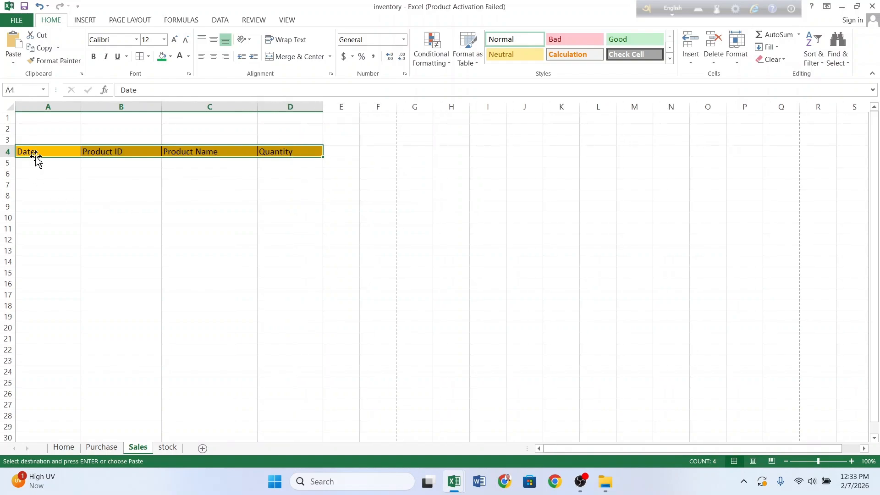
pyautogui.click(213, 40)
pyautogui.click(212, 57)
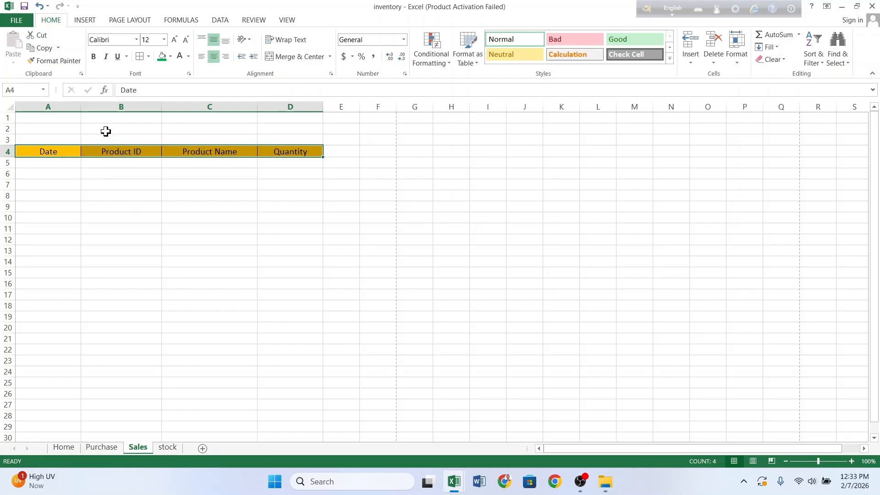
# Step: Merge A2:D2, set the Algerian font and enter the title 'SALES'
pyautogui.moveTo(57, 130); pyautogui.dragTo(313, 130)
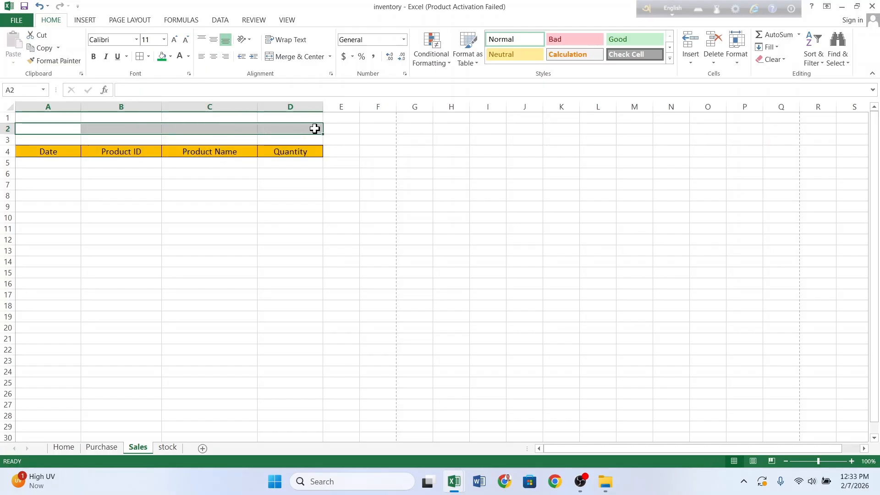
pyautogui.click(295, 56)
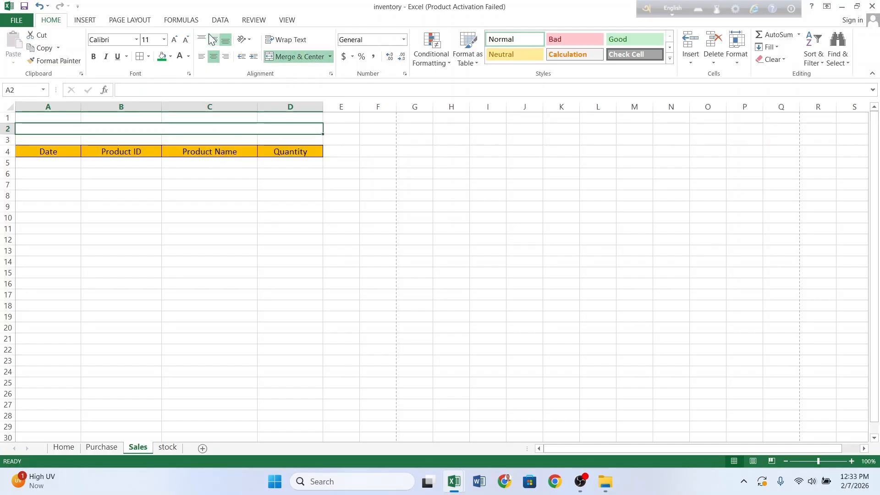
pyautogui.click(213, 40)
pyautogui.click(163, 147)
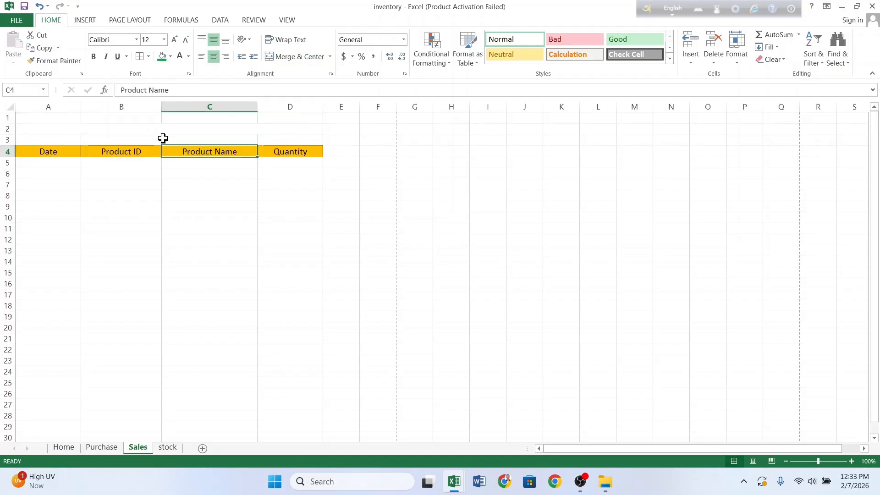
pyautogui.click(163, 131)
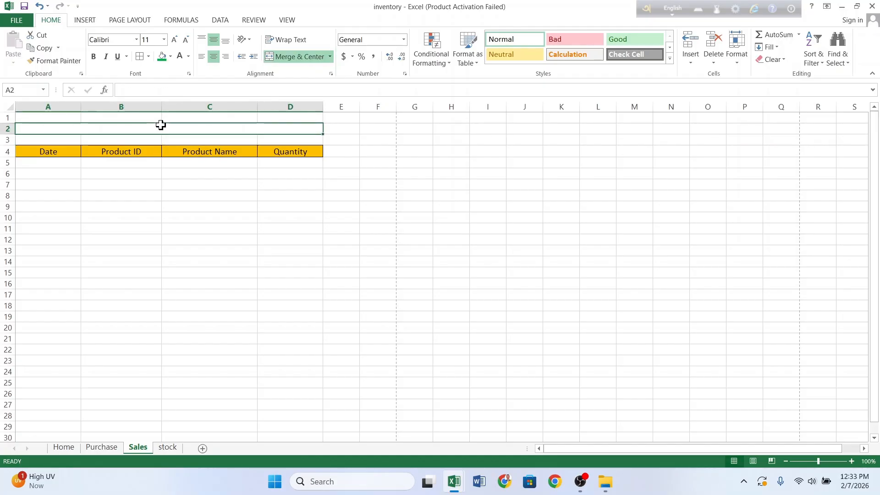
pyautogui.click(136, 39)
pyautogui.click(133, 121)
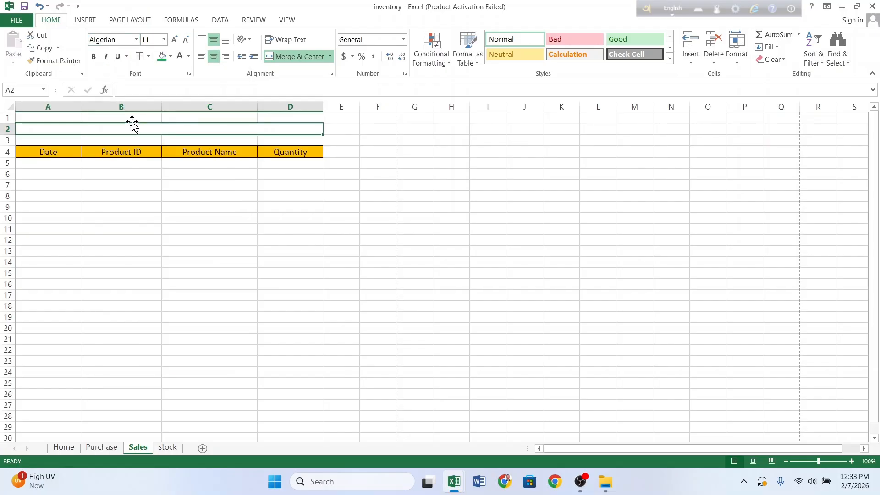
pyautogui.write('sale')
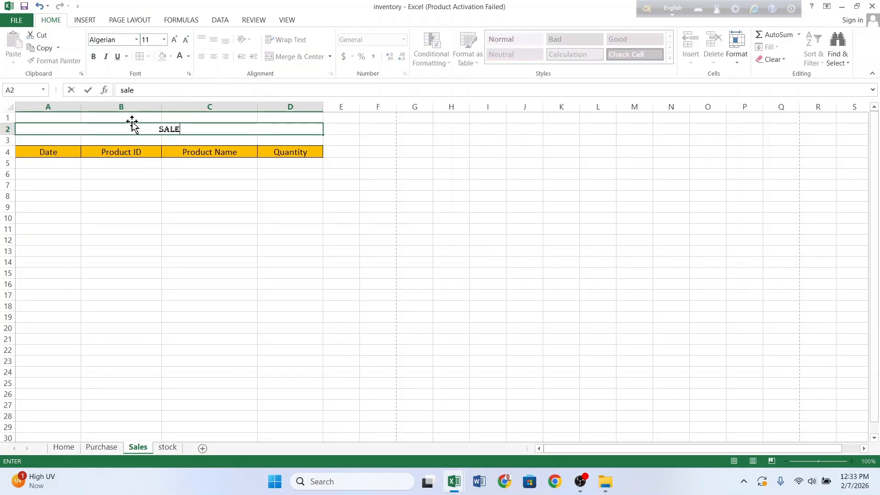
pyautogui.write('s')
pyautogui.click(189, 173)
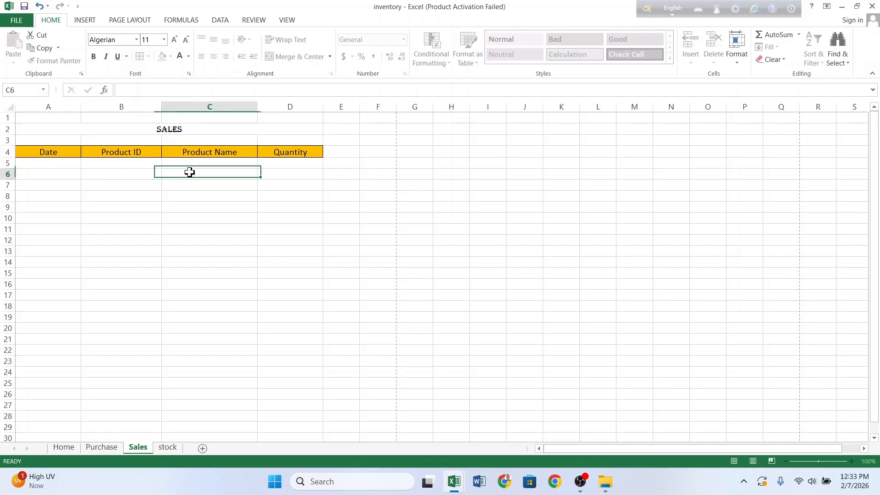
# Step: Give the SALES title a red fill with white 18 pt text, then go to the stock sheet
pyautogui.click(190, 129)
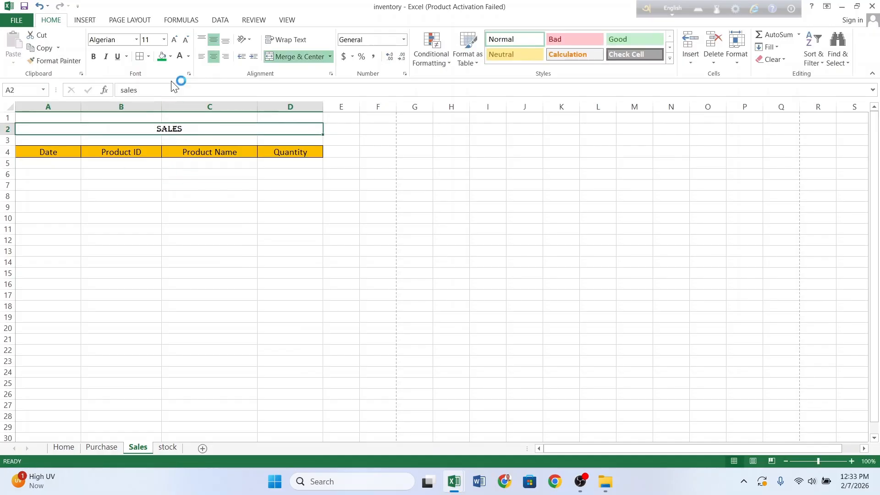
pyautogui.click(170, 57)
pyautogui.click(171, 142)
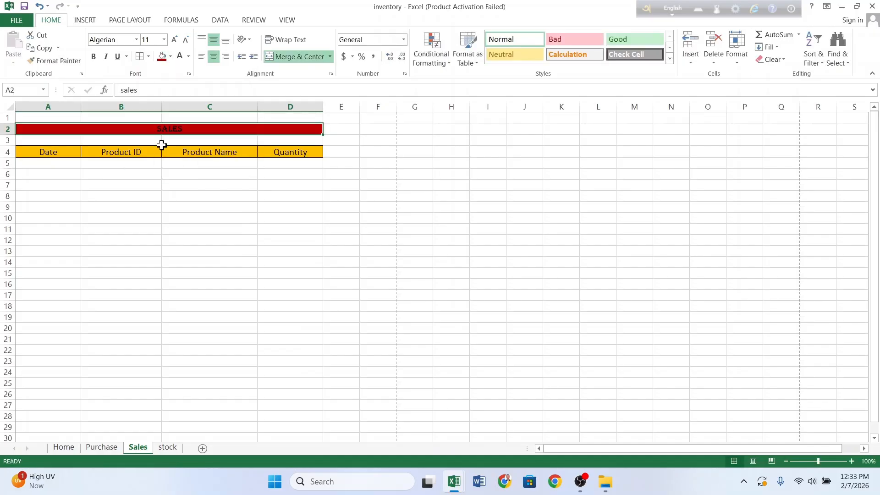
pyautogui.click(179, 56)
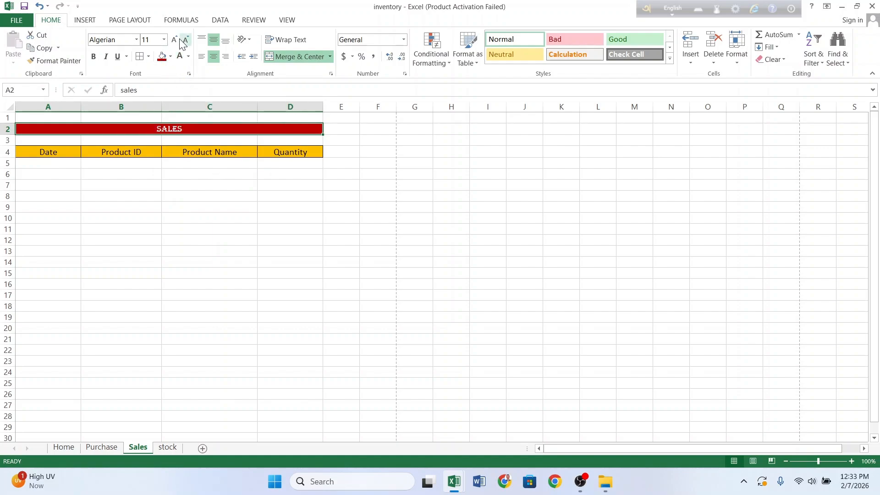
pyautogui.click(175, 40)
pyautogui.click(174, 40)
pyautogui.click(175, 40)
pyautogui.click(175, 40)
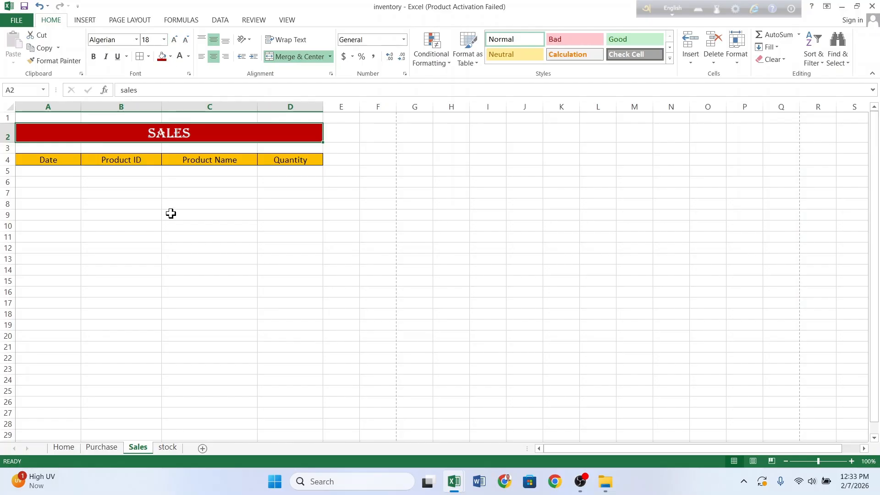
pyautogui.click(177, 251)
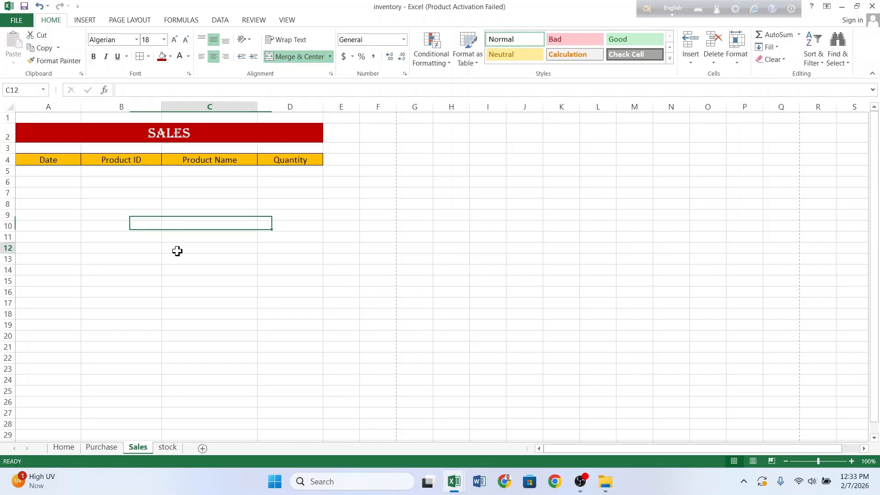
pyautogui.click(171, 447)
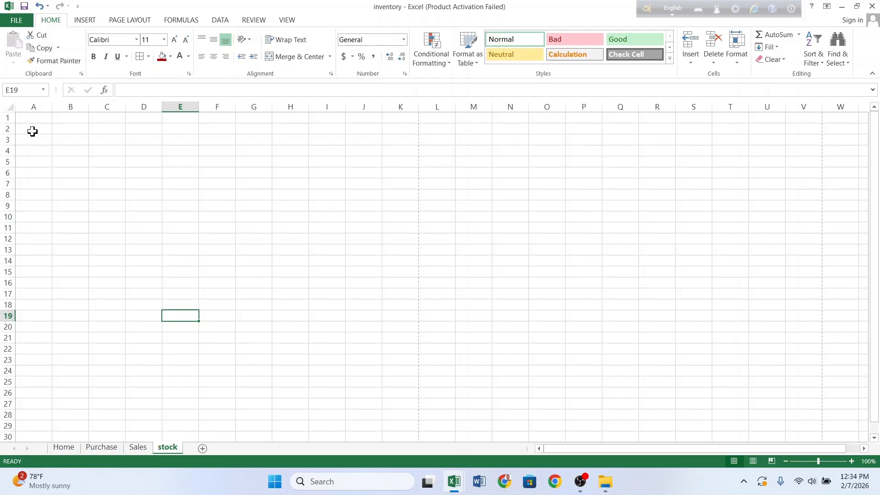
# Step: Enter the headers Product ID and Product Name in A4:B4 of the stock sheet
pyautogui.moveTo(32, 131); pyautogui.dragTo(284, 59)
pyautogui.click(168, 219)
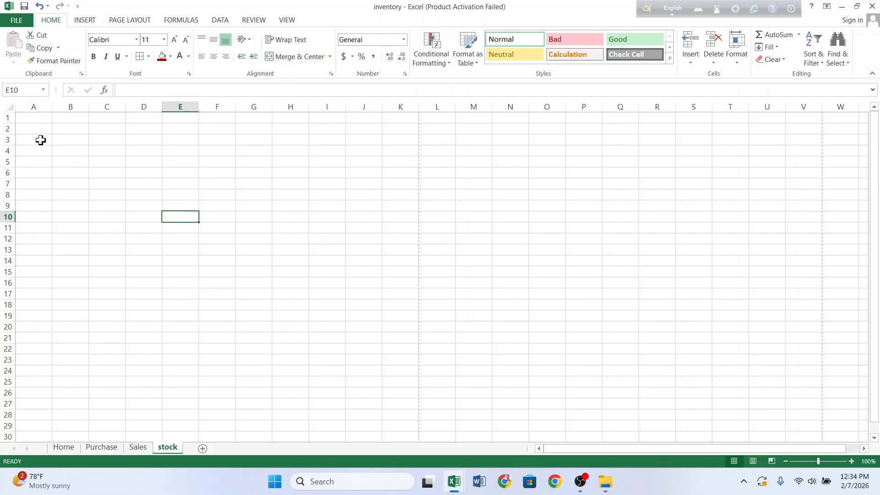
pyautogui.click(35, 154)
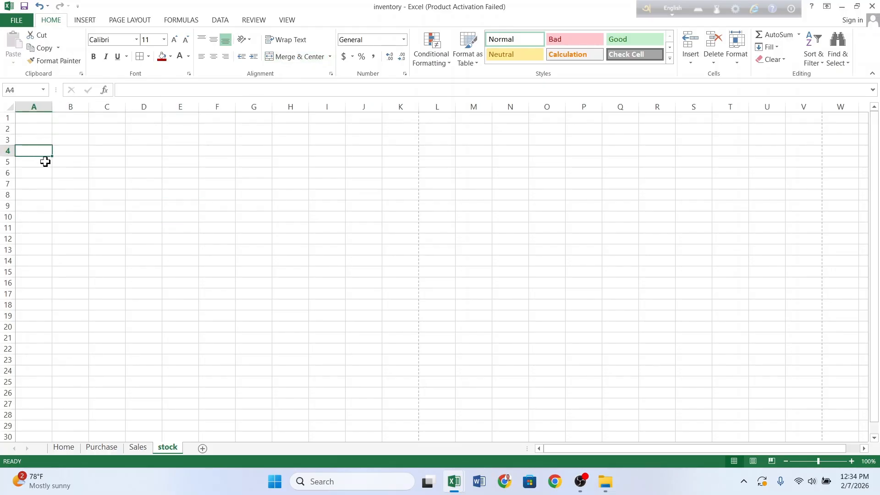
pyautogui.write('Product ID')
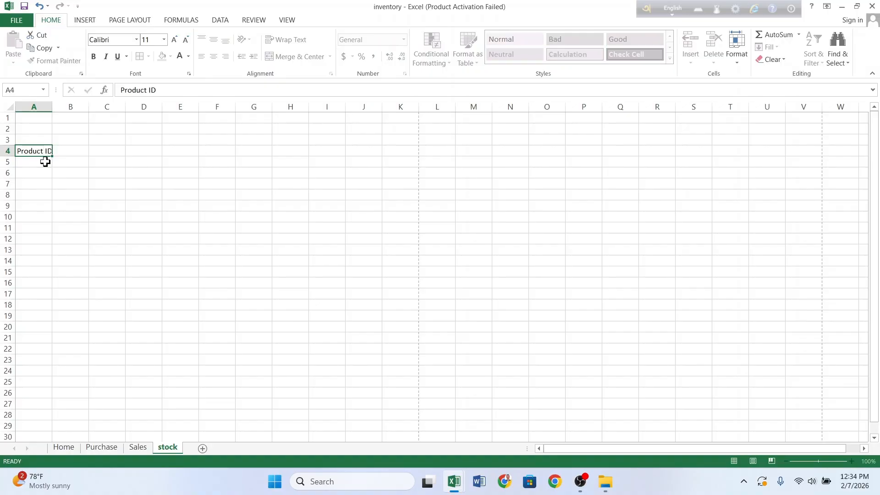
pyautogui.press('Tab')
pyautogui.write('kP')
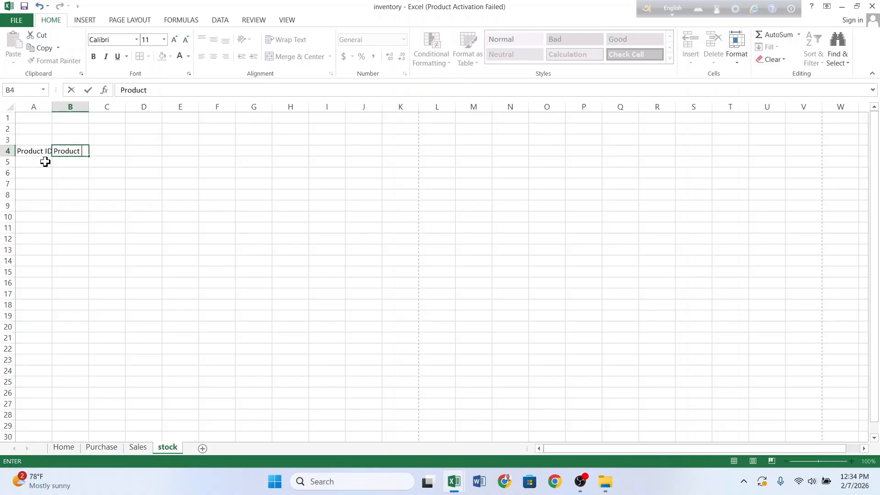
pyautogui.press('Tab')
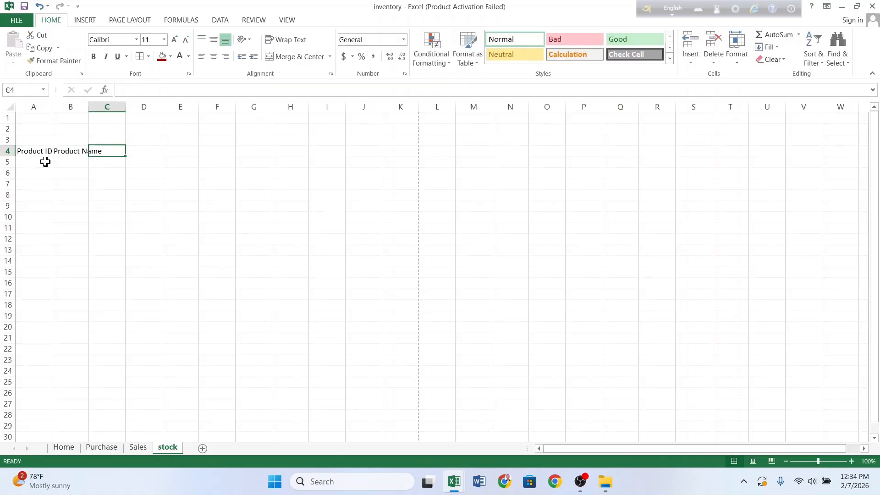
# Step: Add Quantity and Alart in C4:D4 and widen the columns to fit
pyautogui.write('U')
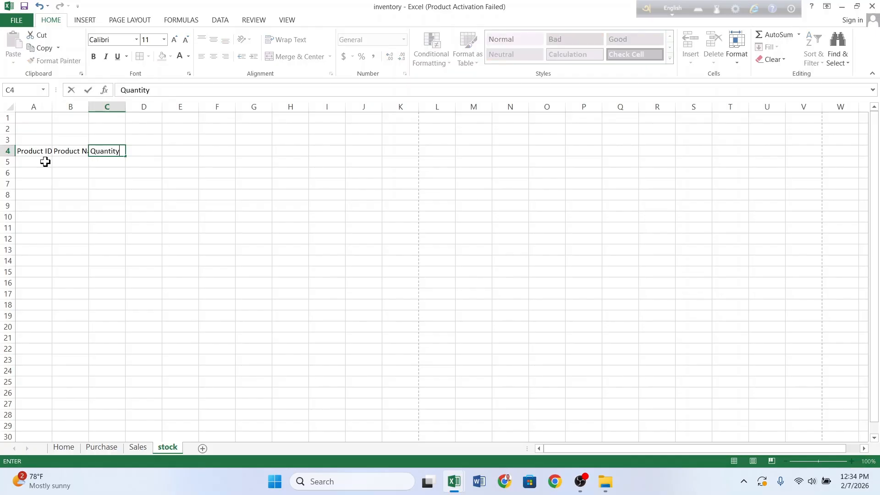
pyautogui.write('uantity')
pyautogui.press('Tab')
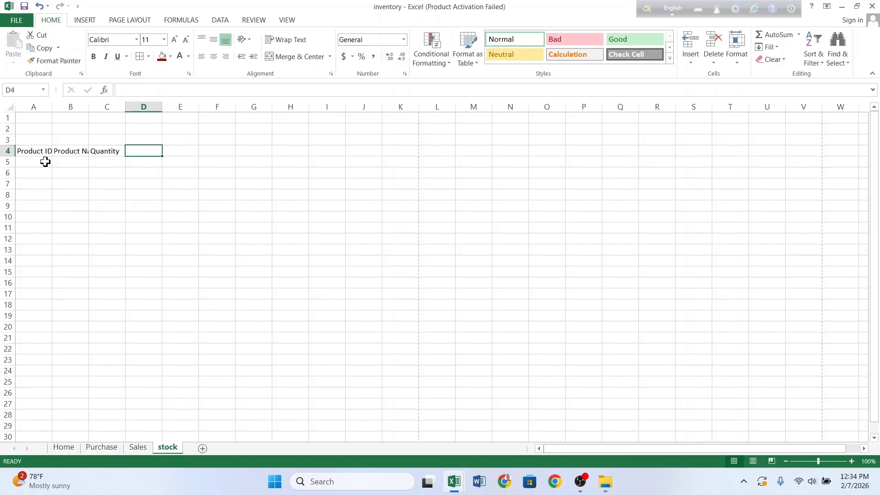
pyautogui.write('AL')
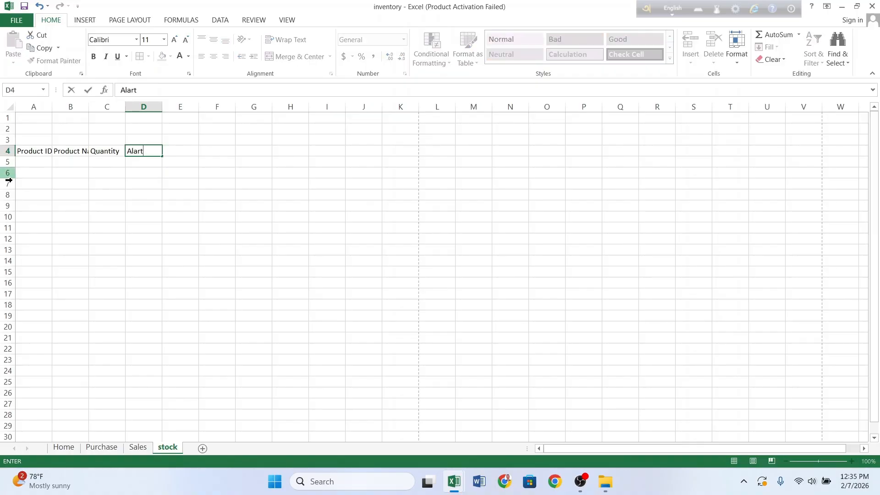
pyautogui.click(45, 215)
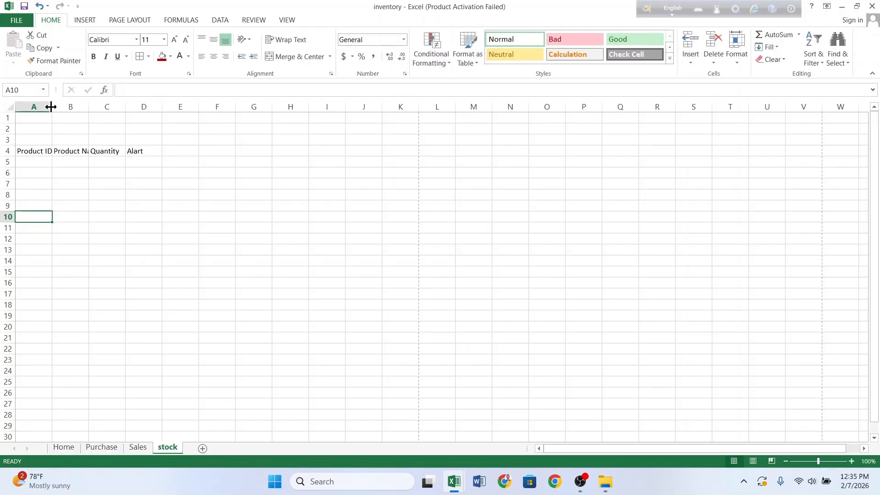
pyautogui.moveTo(51, 106); pyautogui.dragTo(306, 110)
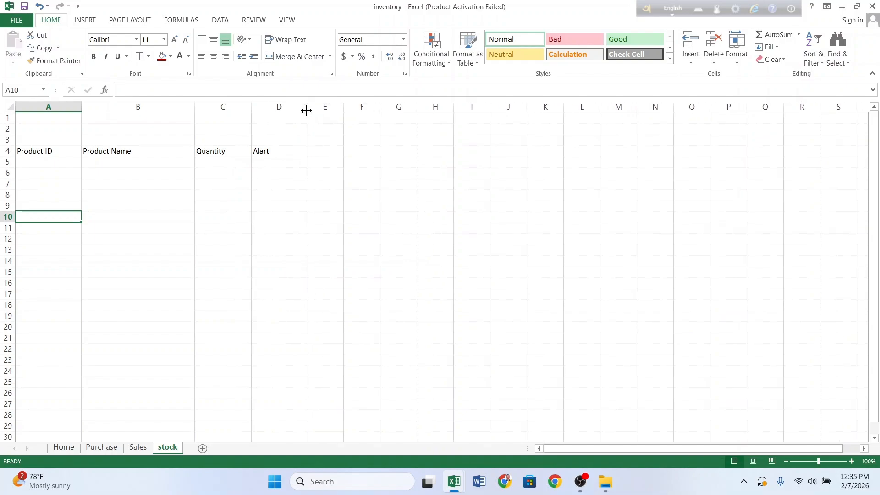
pyautogui.moveTo(20, 153); pyautogui.dragTo(288, 151)
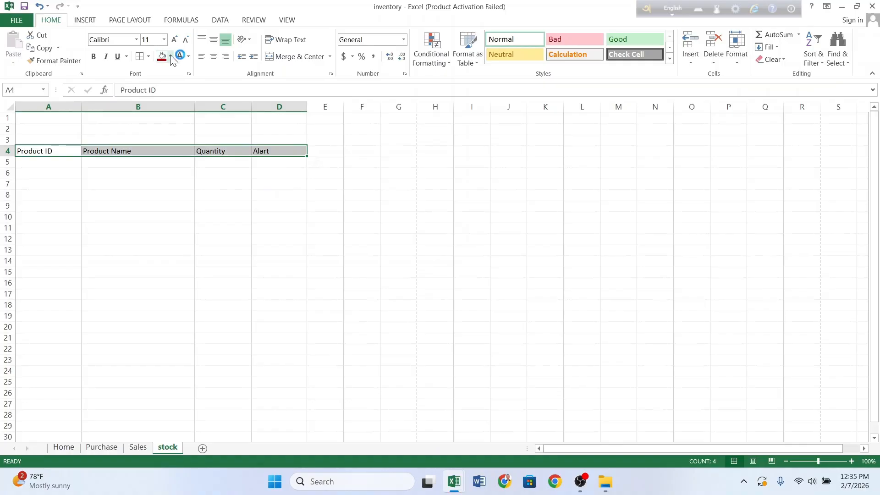
# Step: Give the A4:D4 stock headers an orange fill with horizontally and vertically centred text
pyautogui.click(171, 57)
pyautogui.click(181, 143)
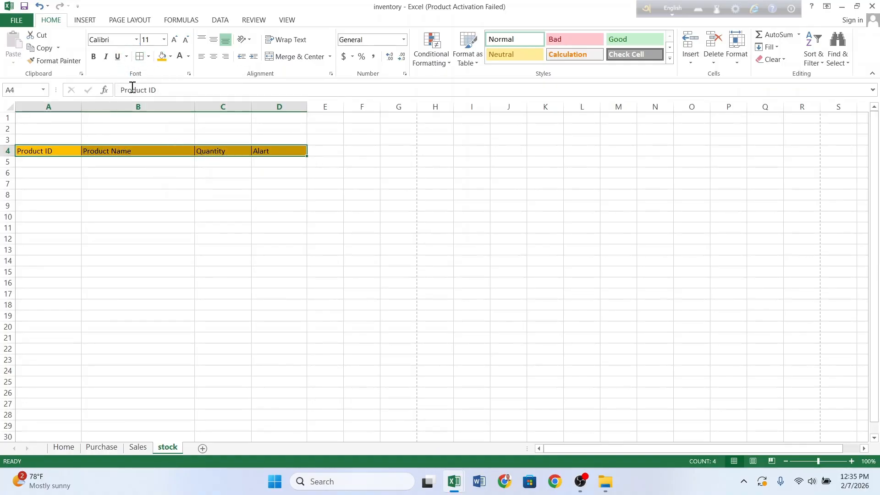
pyautogui.click(214, 57)
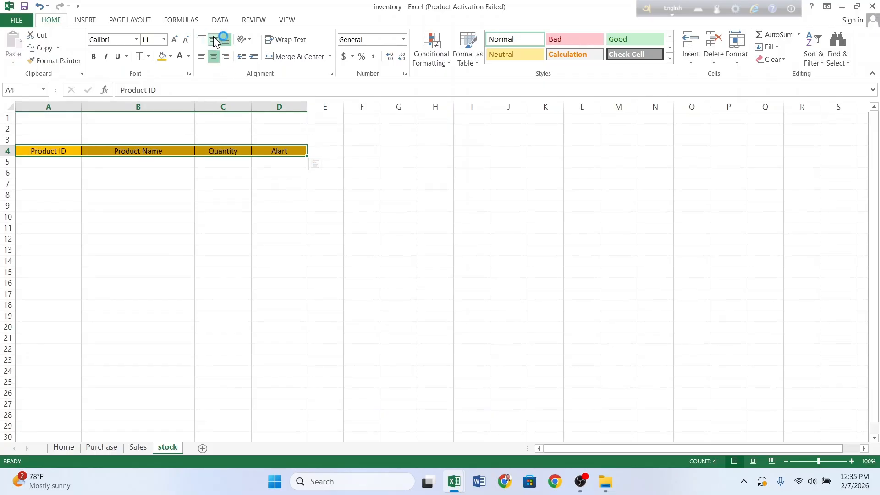
pyautogui.click(214, 40)
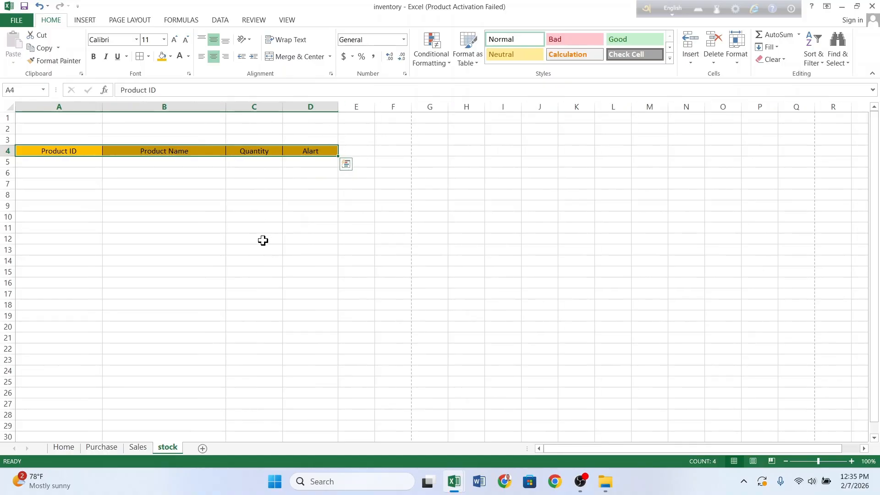
pyautogui.click(262, 240)
pyautogui.moveTo(33, 124); pyautogui.dragTo(321, 126)
# Step: Merge A2:D2 into one title cell and enter 'Stock Page'
pyautogui.click(299, 56)
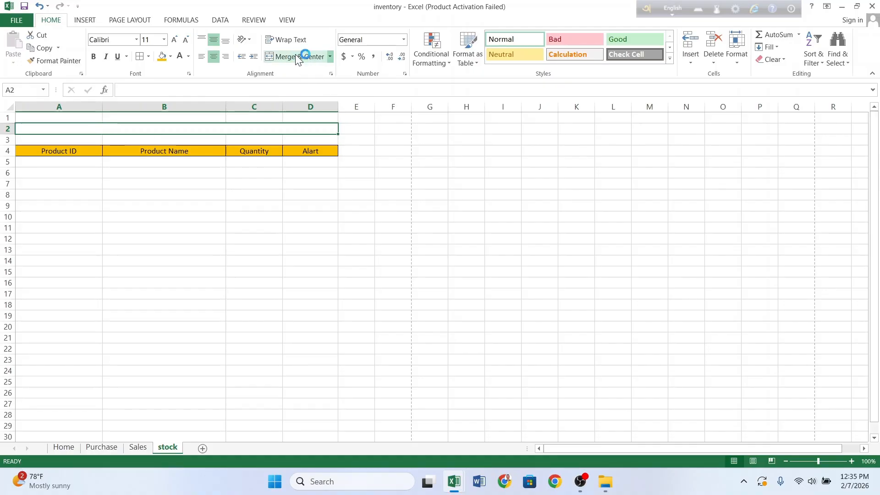
pyautogui.click(158, 216)
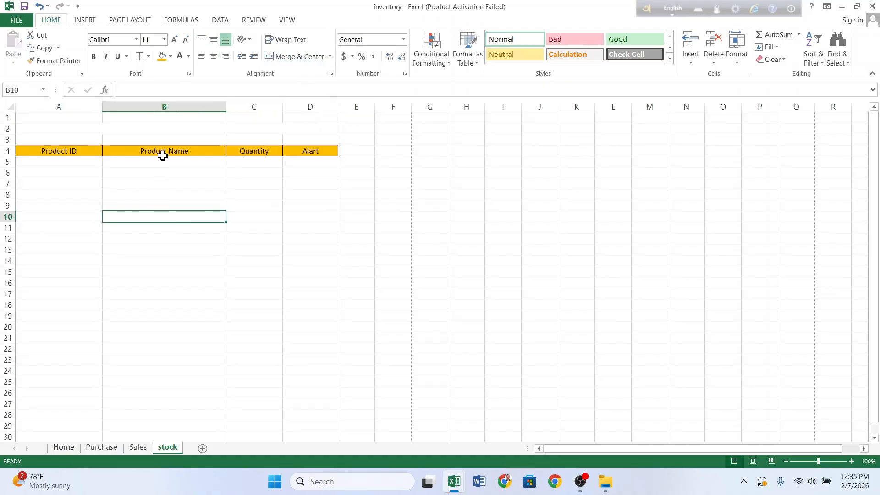
pyautogui.click(169, 129)
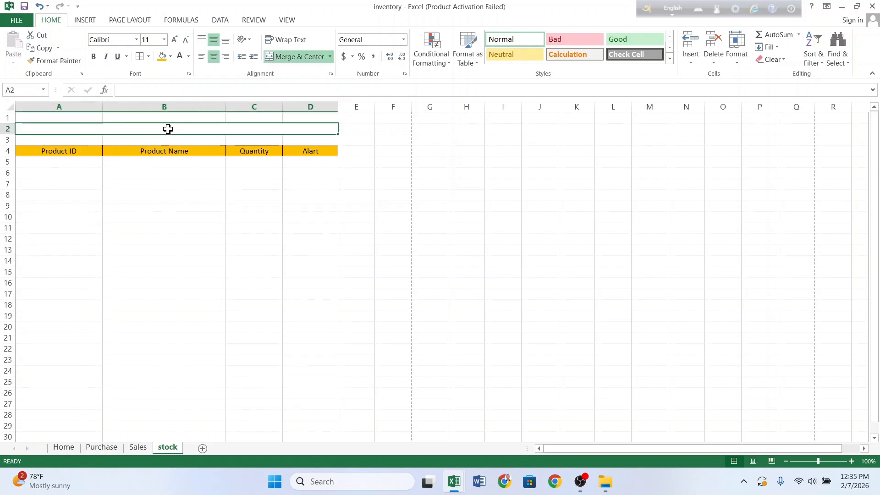
pyautogui.write('Stock LPag')
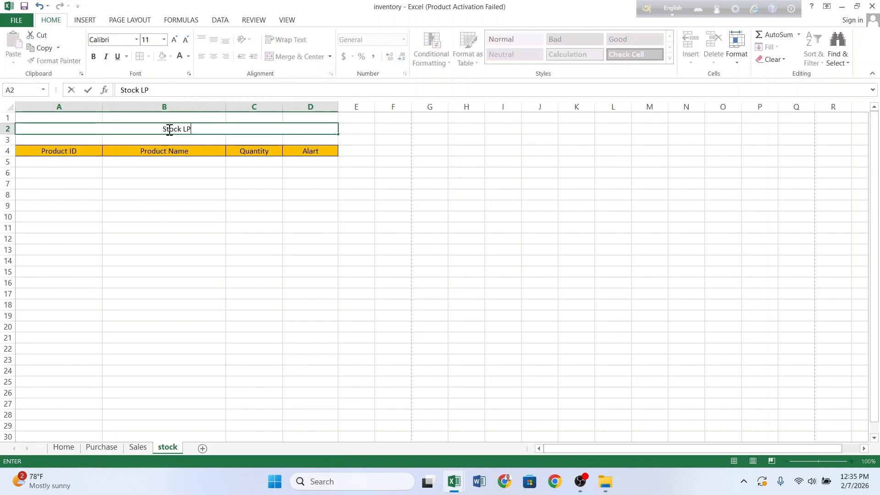
pyautogui.press('BackSpace')
pyautogui.press('BackSpace')
pyautogui.press('BackSpace')
pyautogui.press('BackSpace')
pyautogui.write('O')
pyautogui.press('BackSpace')
pyautogui.write('Page')
pyautogui.click(157, 209)
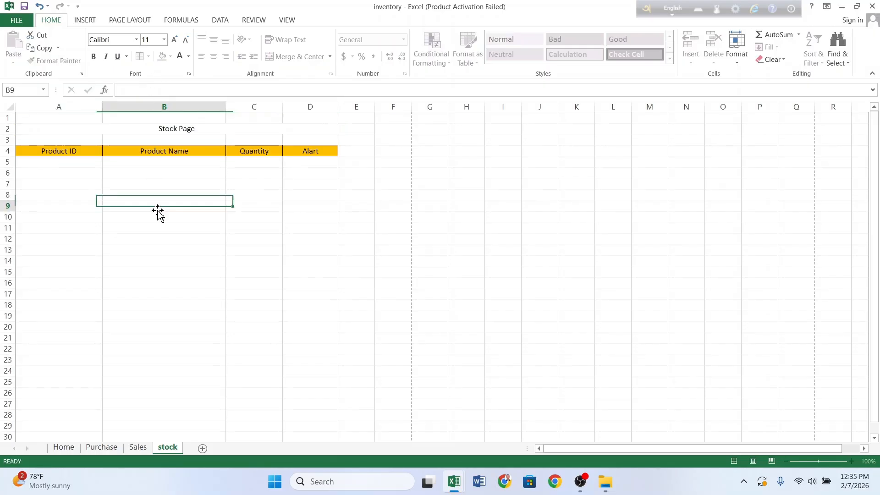
# Step: Format the STOCK PAGE title in Algerian 18 pt white text on a purple fill
pyautogui.click(160, 130)
pyautogui.click(133, 41)
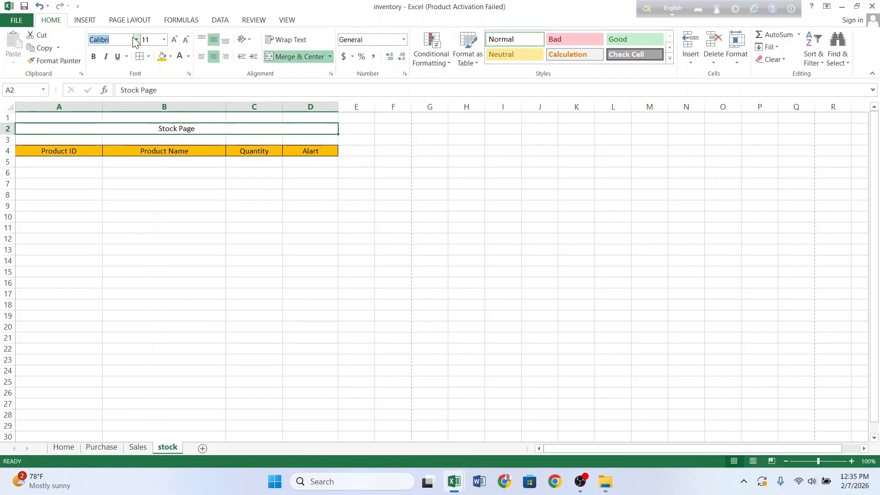
pyautogui.click(137, 40)
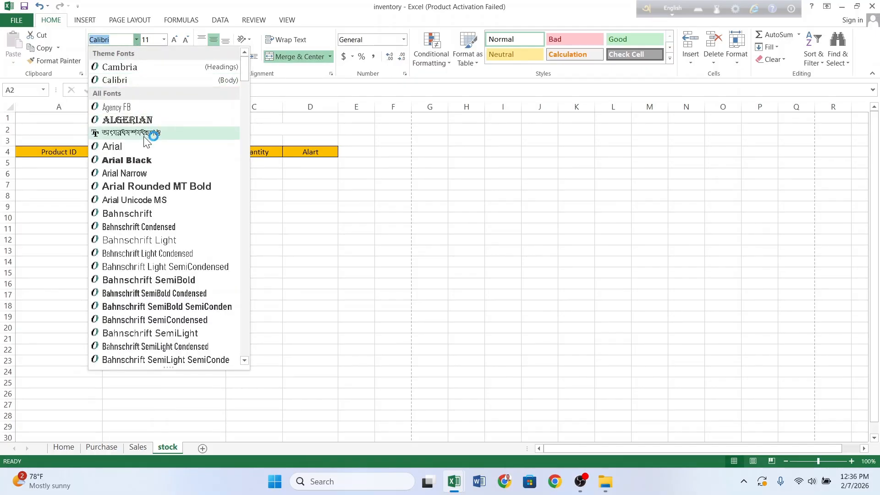
pyautogui.click(143, 120)
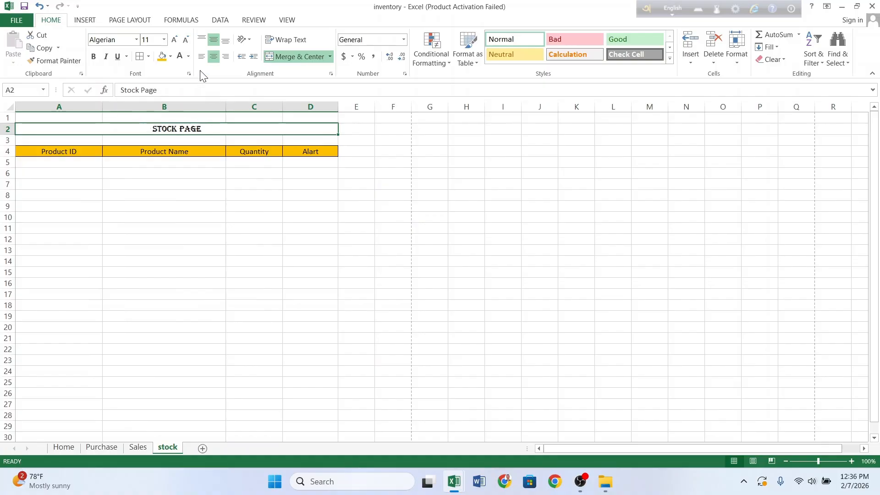
pyautogui.click(175, 41)
pyautogui.click(174, 41)
pyautogui.click(174, 40)
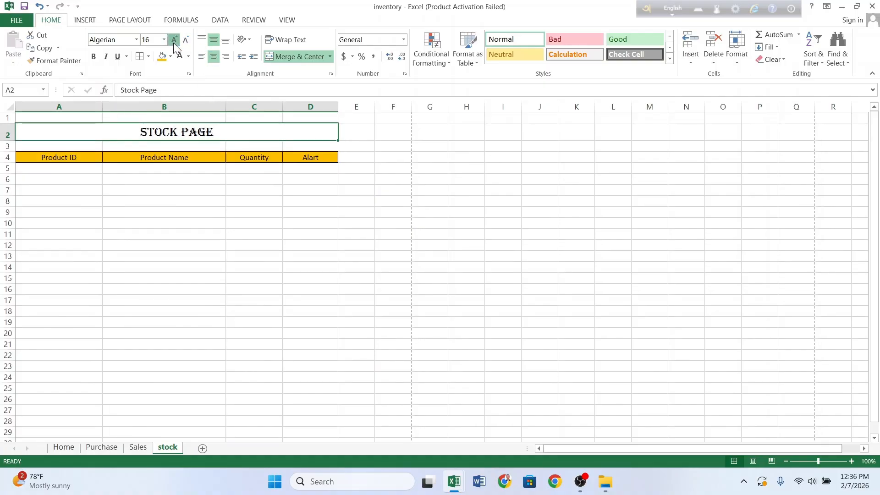
pyautogui.click(174, 40)
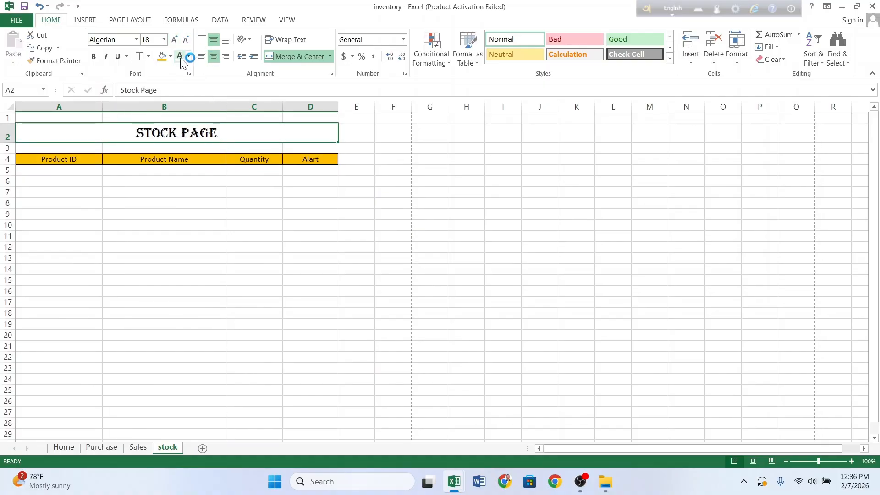
pyautogui.click(171, 57)
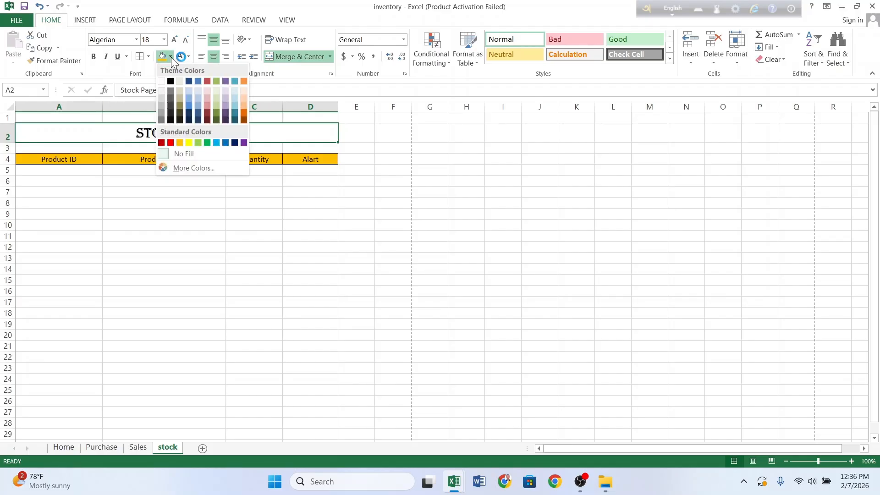
pyautogui.click(244, 143)
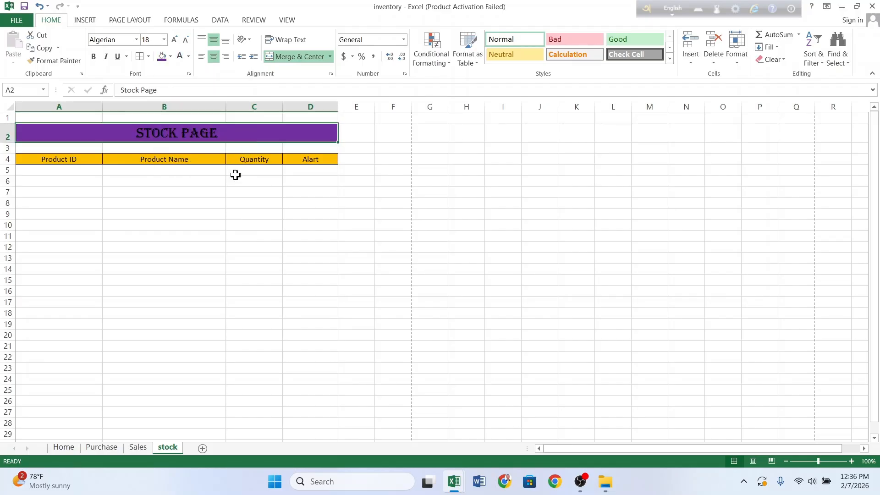
pyautogui.click(181, 56)
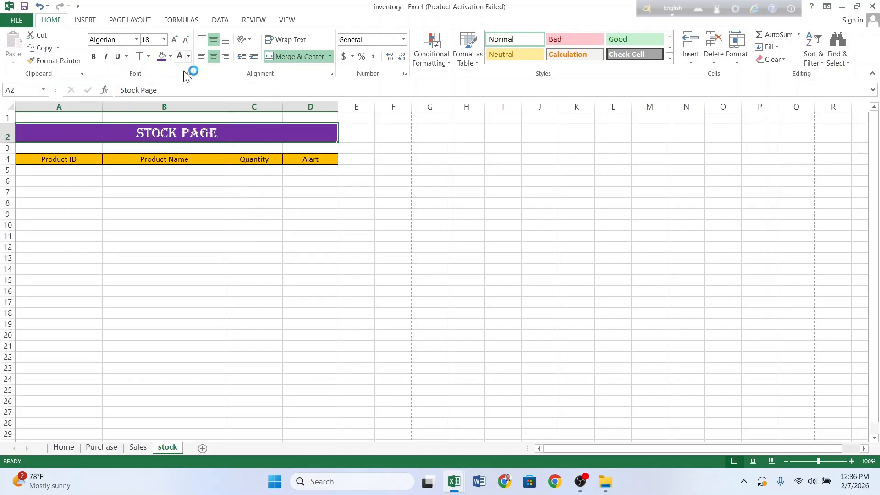
pyautogui.click(205, 255)
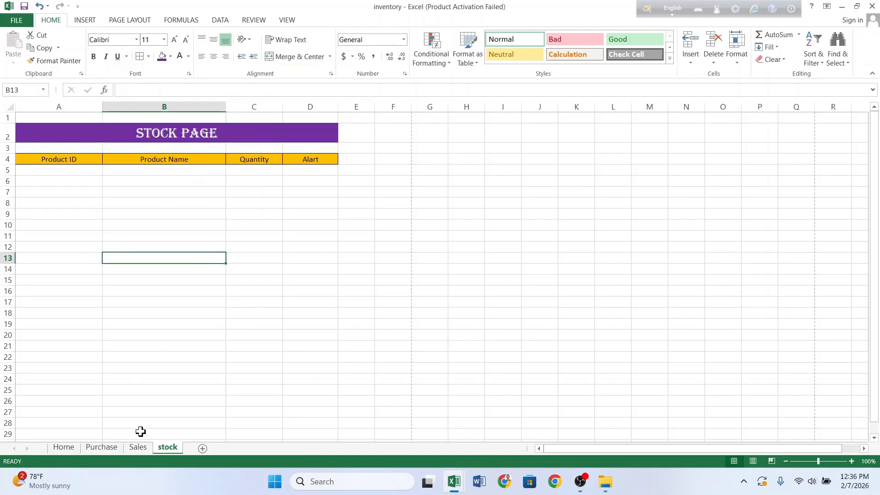
# Step: Append 'page' to the Sales sheet title so it reads SALES PAGE
pyautogui.click(139, 447)
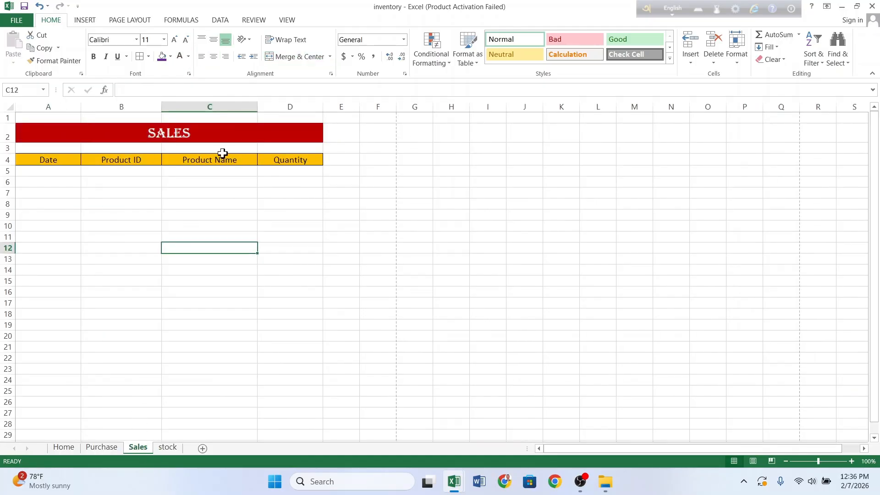
pyautogui.doubleClick(200, 137)
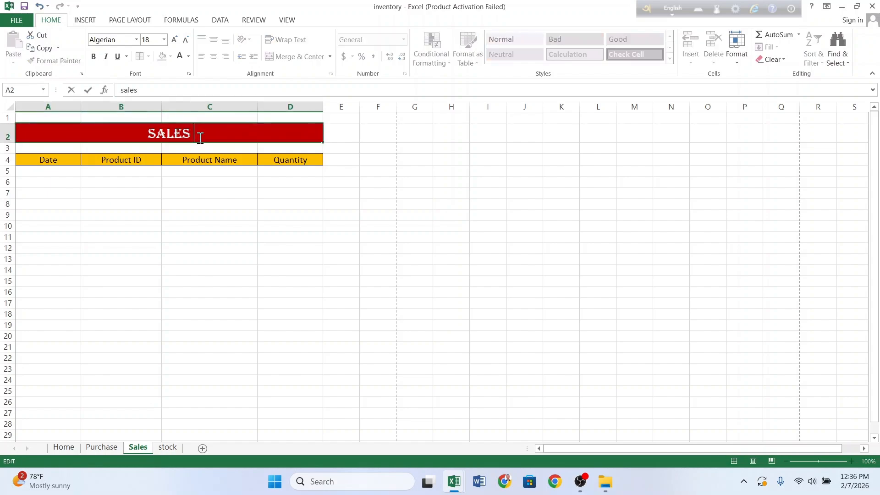
pyautogui.write('page')
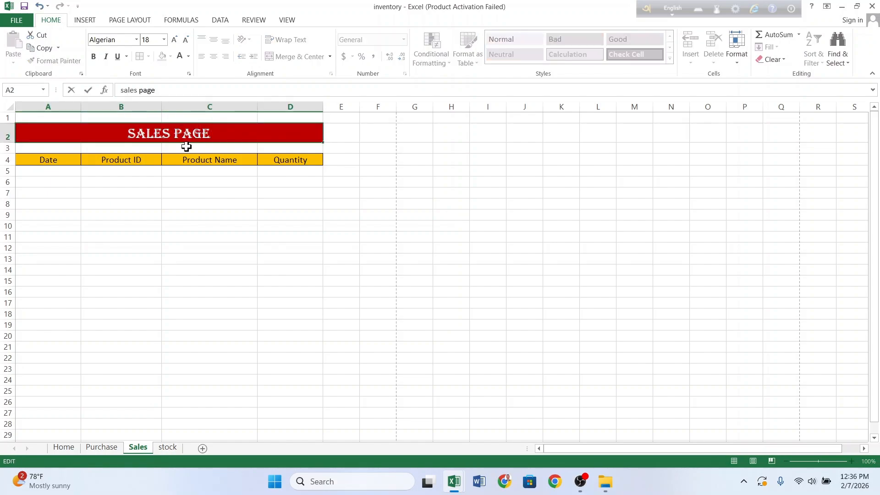
# Step: Retitle the Purchase sheet banner in A2 to PURCHASE PAGE
pyautogui.click(100, 449)
pyautogui.click(203, 130)
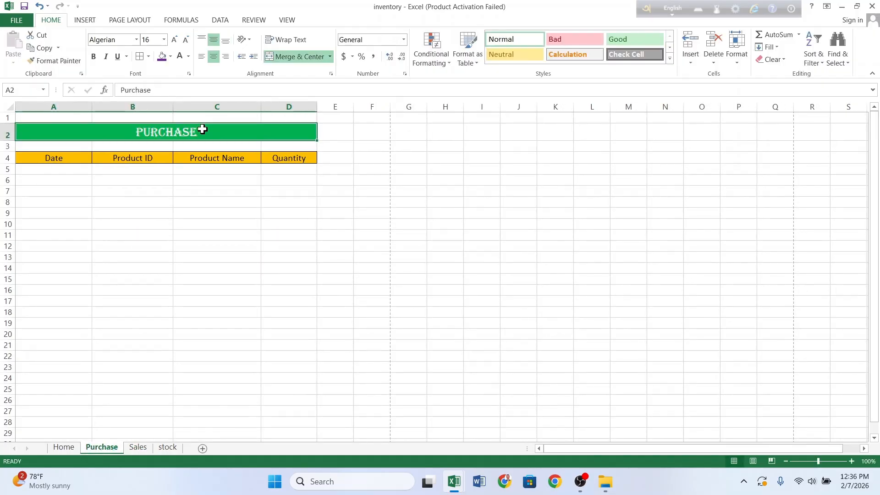
pyautogui.doubleClick(203, 130)
pyautogui.write('page')
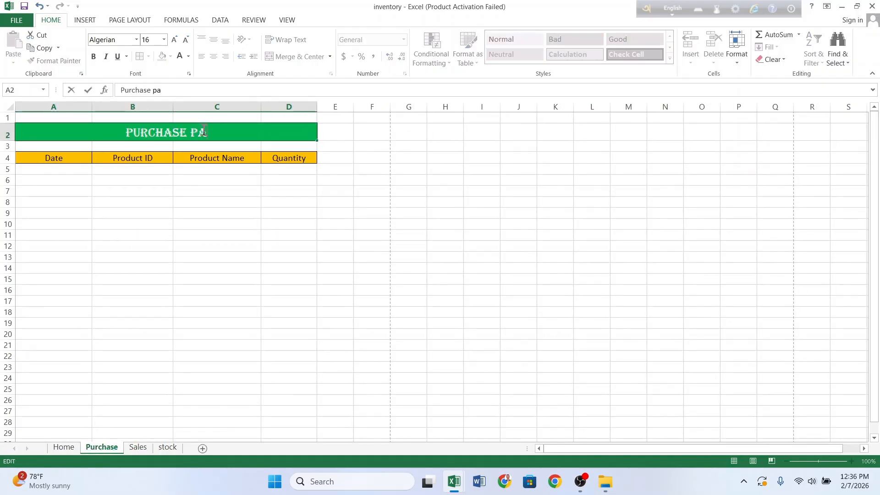
pyautogui.click(192, 266)
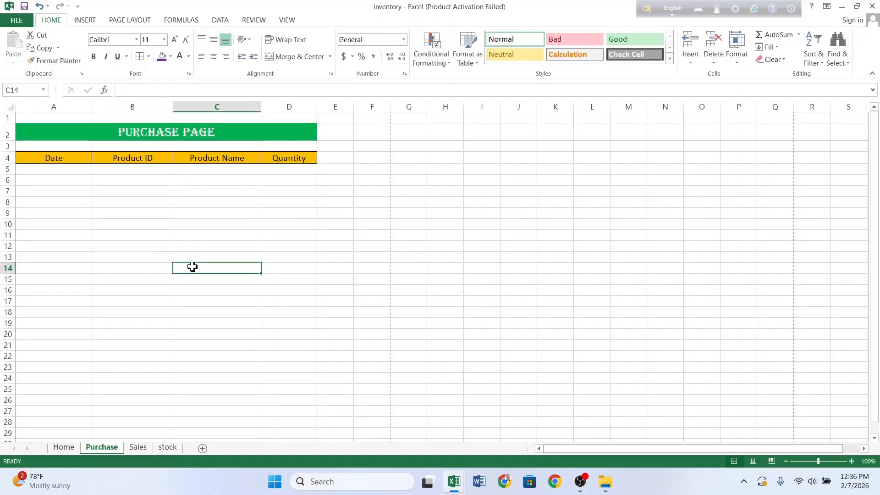
# Step: Style the Home sheet's Input Data header: middle-aligned, light blue fill, Arial Rounded MT Bold
pyautogui.click(55, 448)
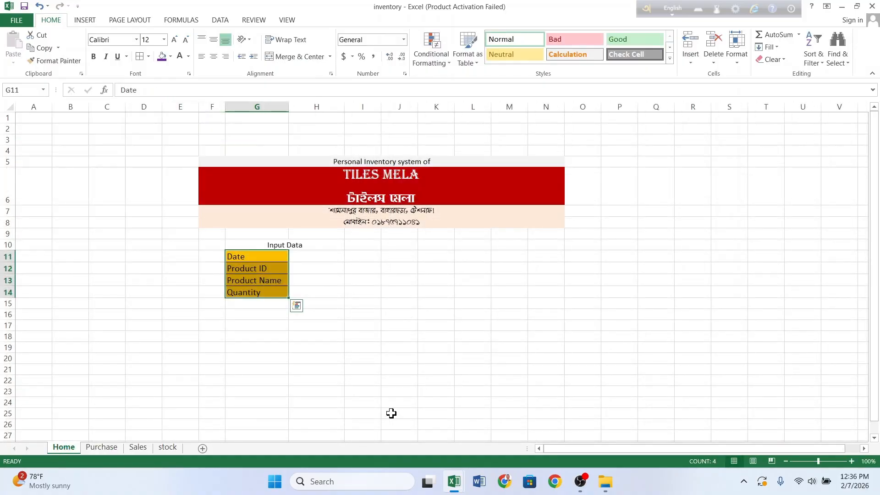
pyautogui.click(340, 368)
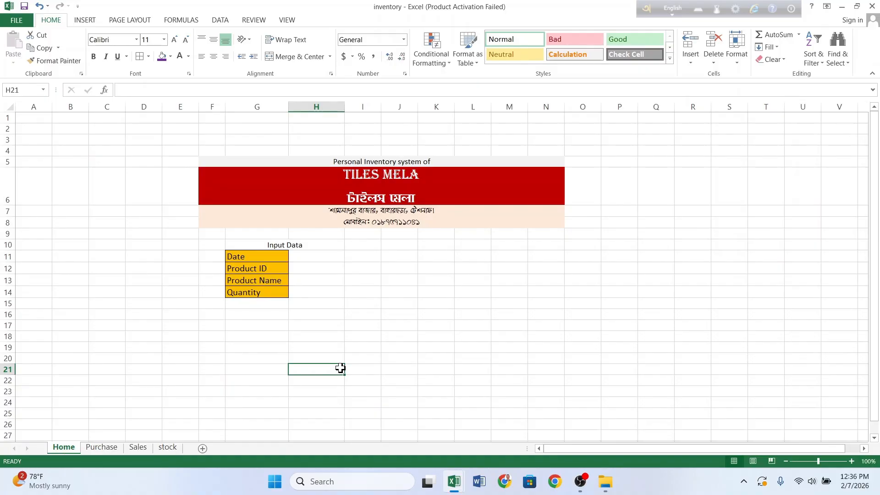
pyautogui.click(250, 243)
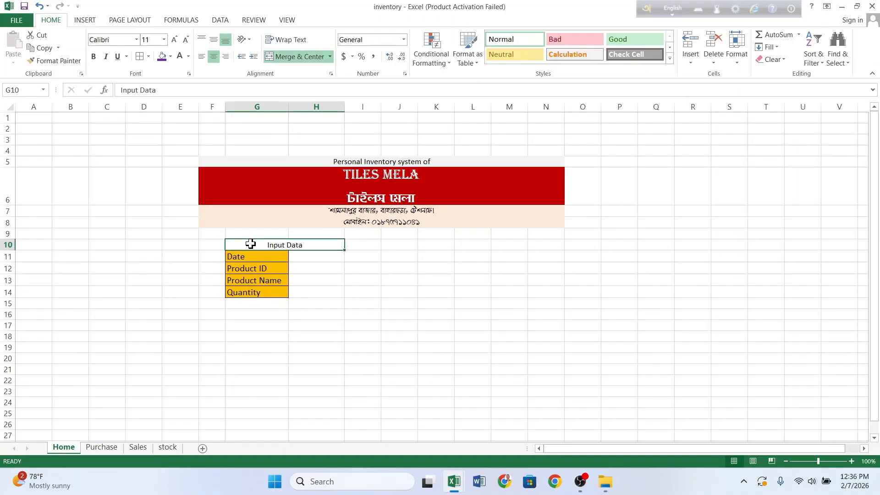
pyautogui.click(214, 41)
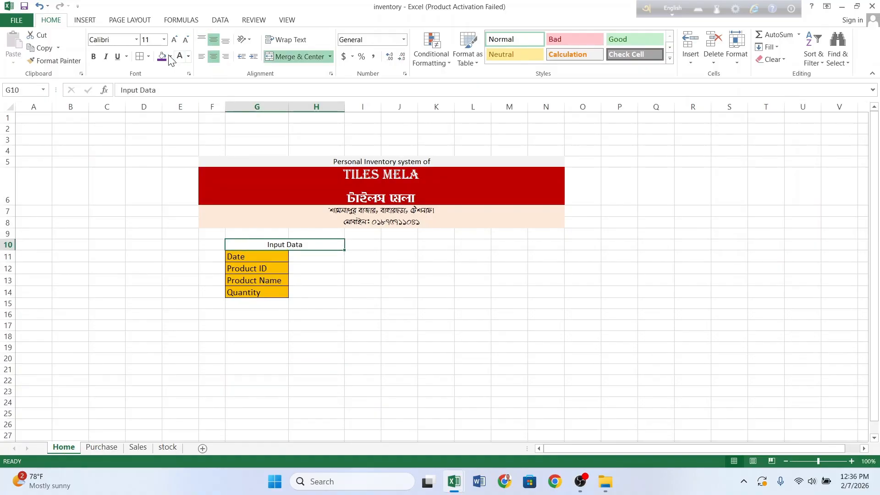
pyautogui.click(170, 57)
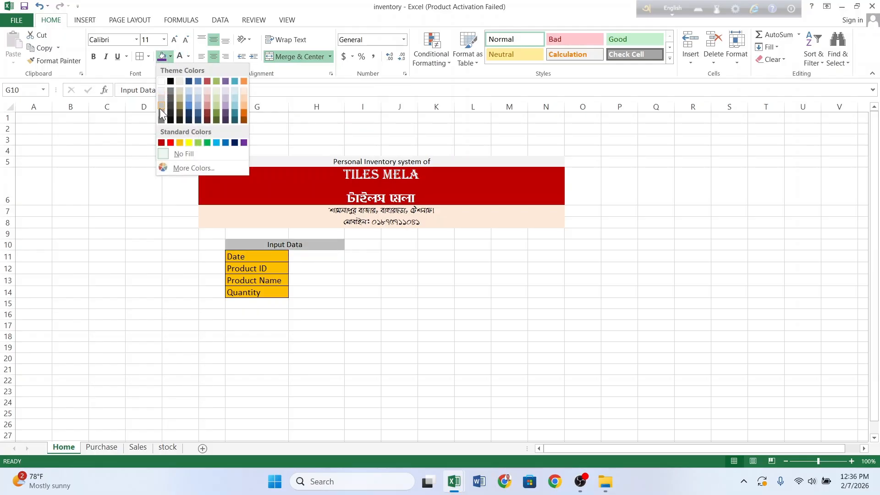
pyautogui.click(188, 92)
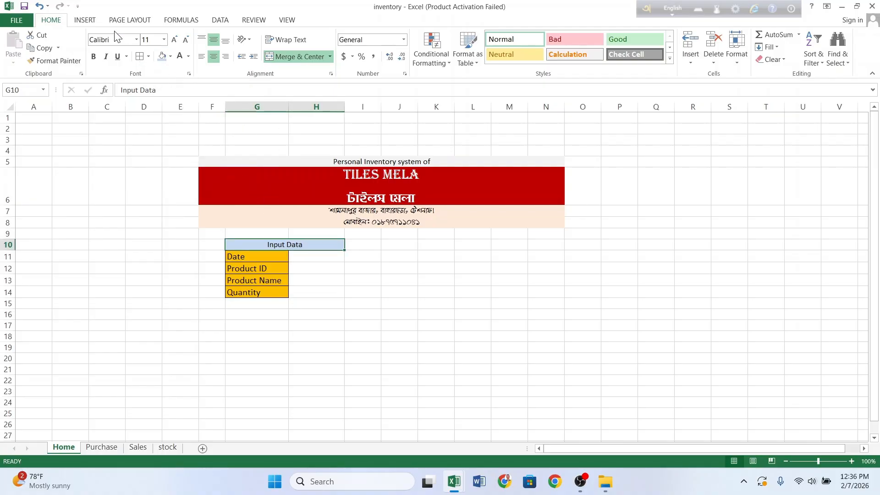
pyautogui.click(137, 40)
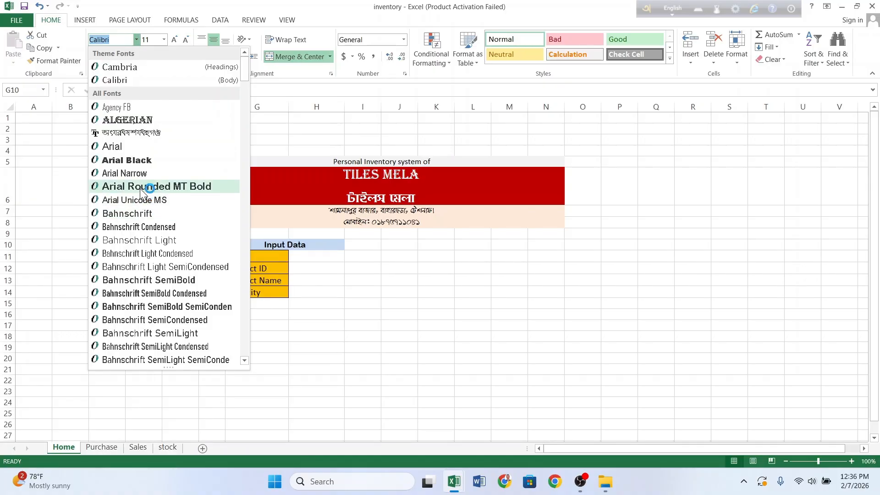
pyautogui.click(139, 186)
pyautogui.click(274, 395)
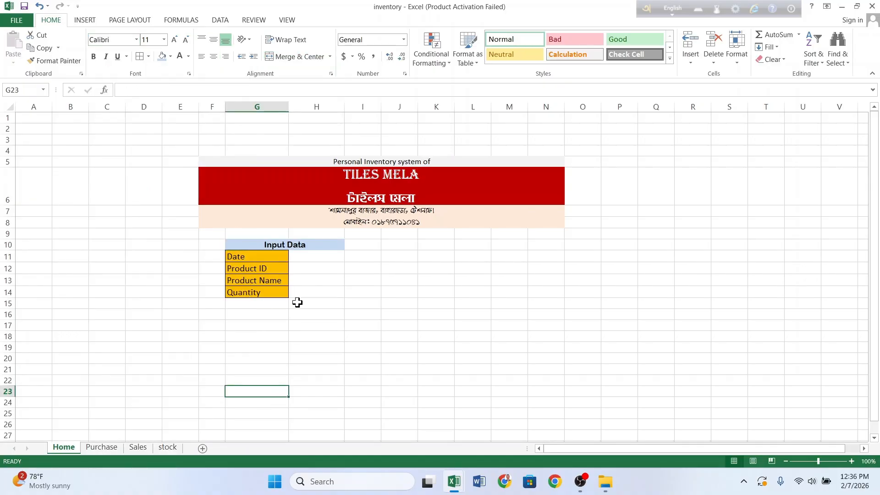
# Step: Middle-align the entry cells H11:H14 and give them All Borders
pyautogui.moveTo(310, 257); pyautogui.dragTo(322, 289)
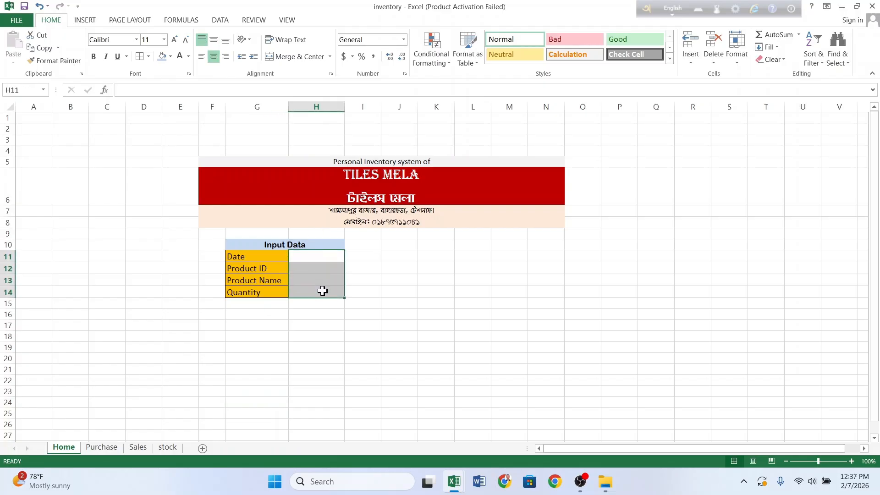
pyautogui.click(214, 40)
pyautogui.click(312, 285)
pyautogui.moveTo(312, 256); pyautogui.dragTo(319, 286)
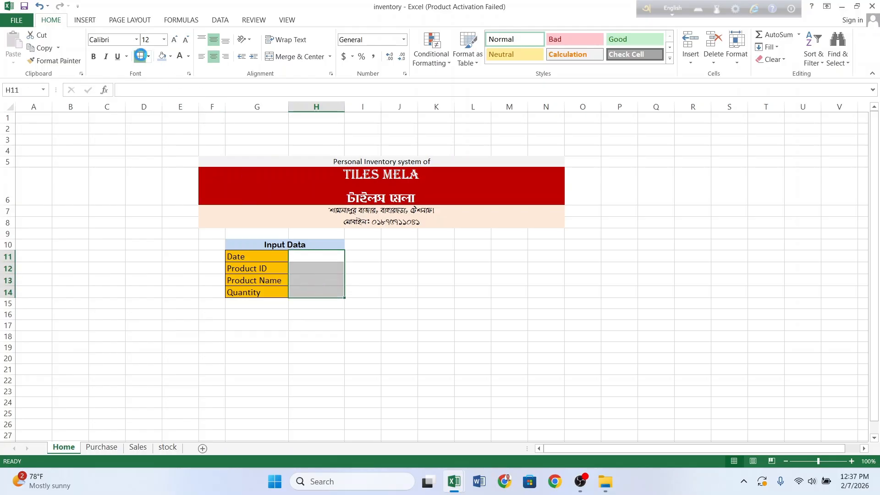
pyautogui.click(140, 55)
pyautogui.click(312, 324)
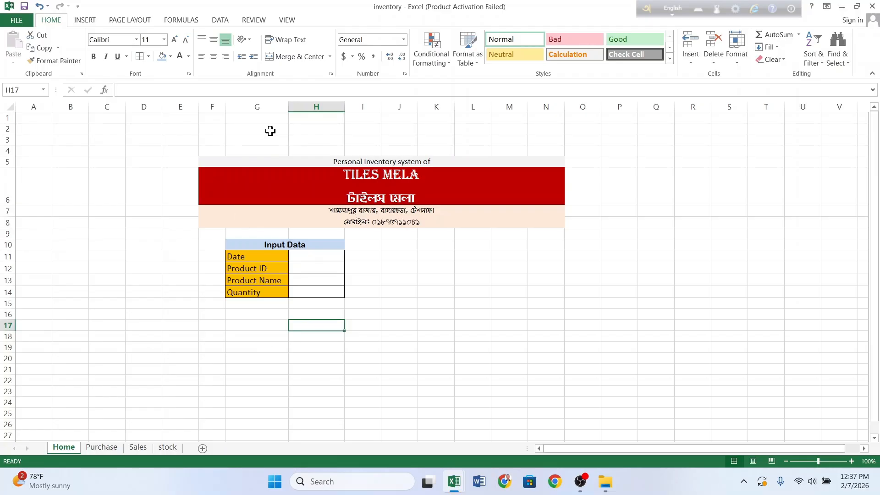
# Step: Draw a rounded rectangle below the Input Data table, filled green with no outline
pyautogui.click(87, 19)
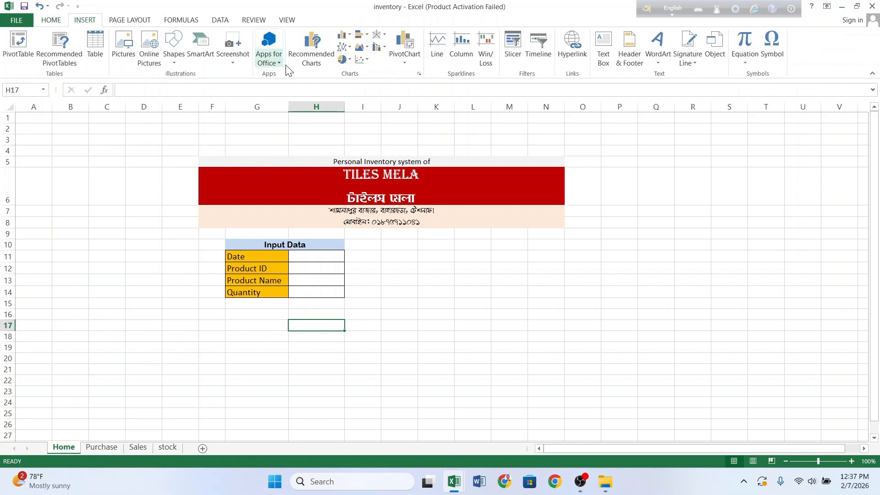
pyautogui.click(175, 52)
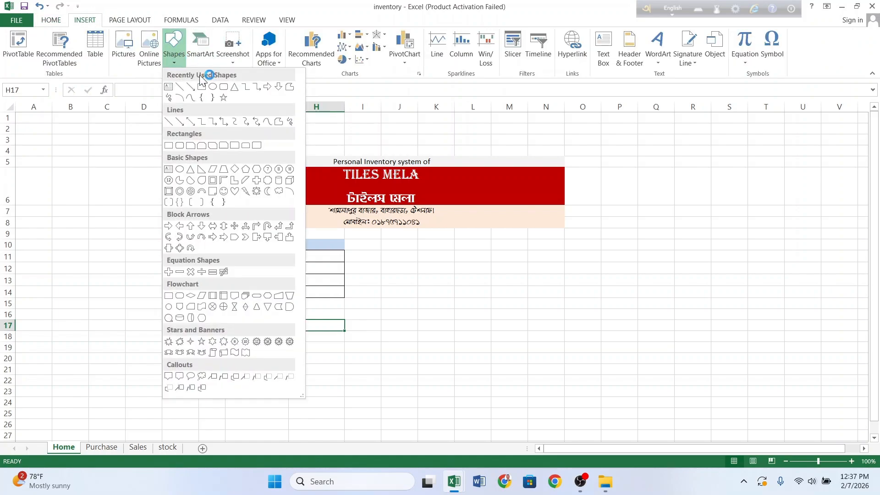
pyautogui.click(232, 87)
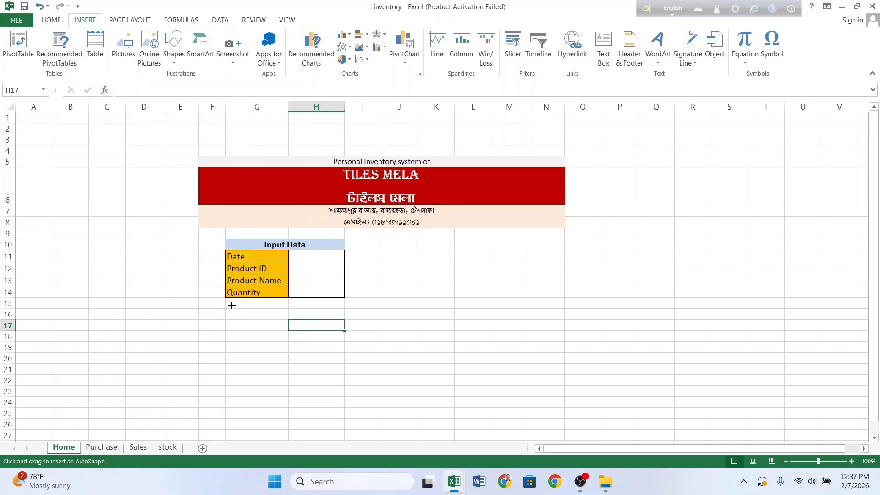
pyautogui.moveTo(226, 311); pyautogui.dragTo(289, 329)
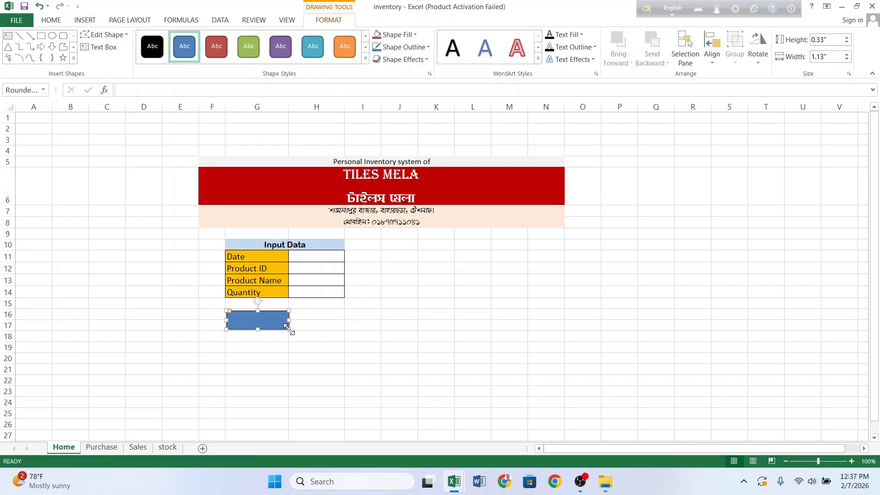
pyautogui.click(408, 35)
pyautogui.click(423, 133)
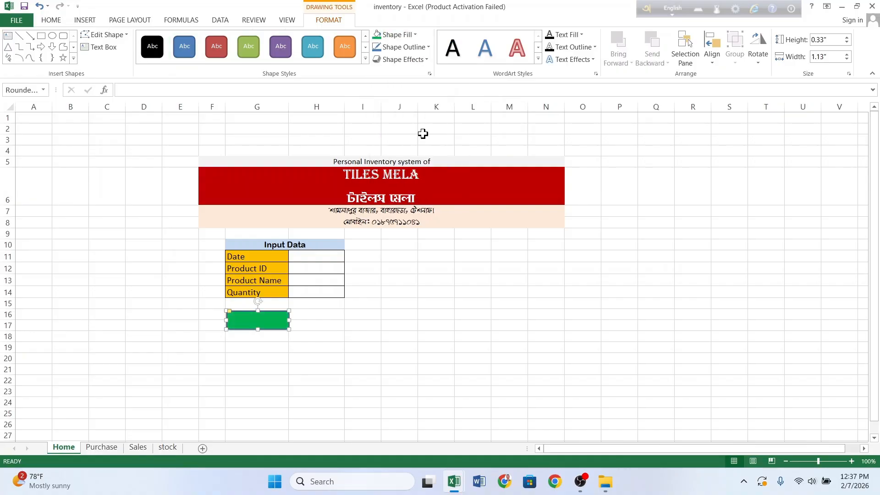
pyautogui.click(409, 48)
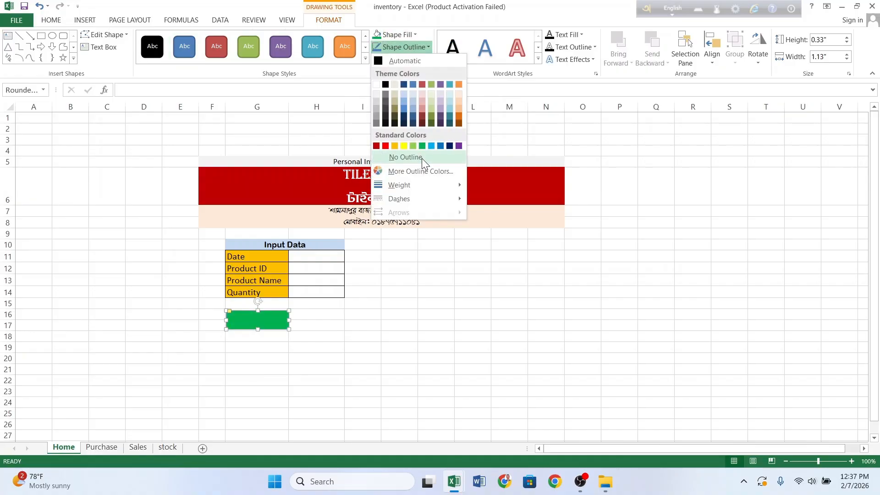
pyautogui.click(422, 157)
# Step: Give the green rectangle the 3-D Preset 2 effect and an outer shadow
pyautogui.click(425, 61)
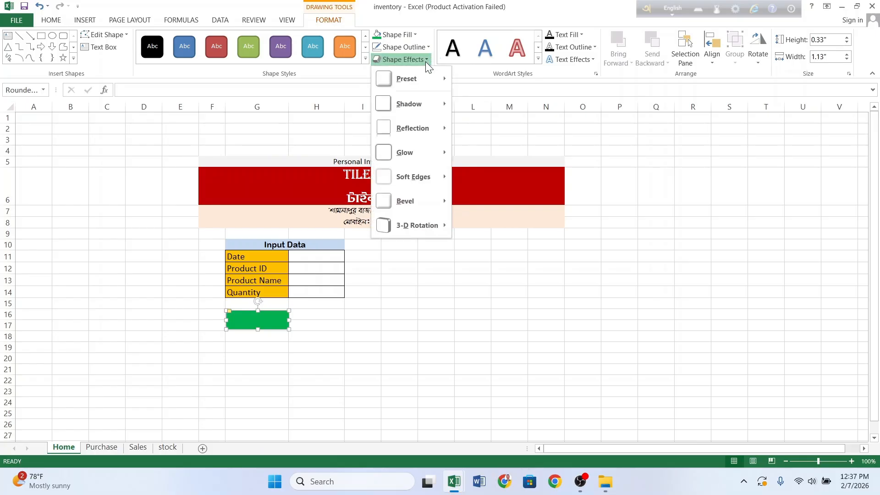
pyautogui.moveTo(436, 81)
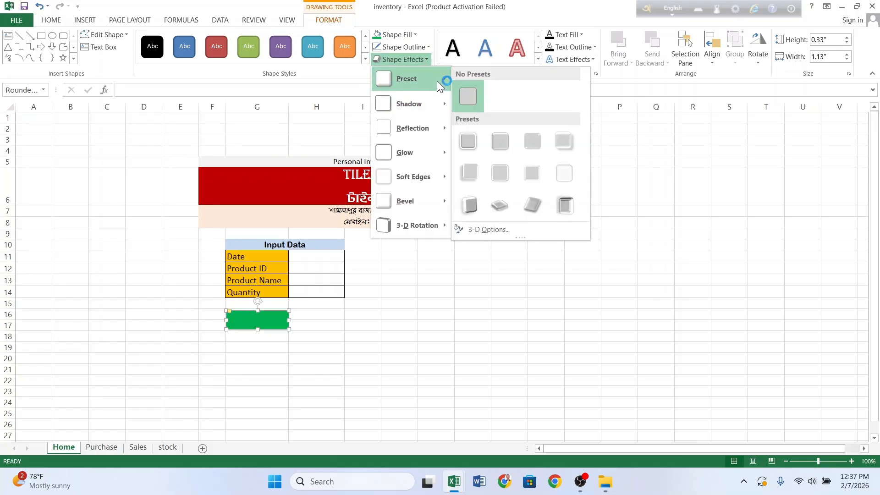
pyautogui.click(499, 142)
pyautogui.click(419, 60)
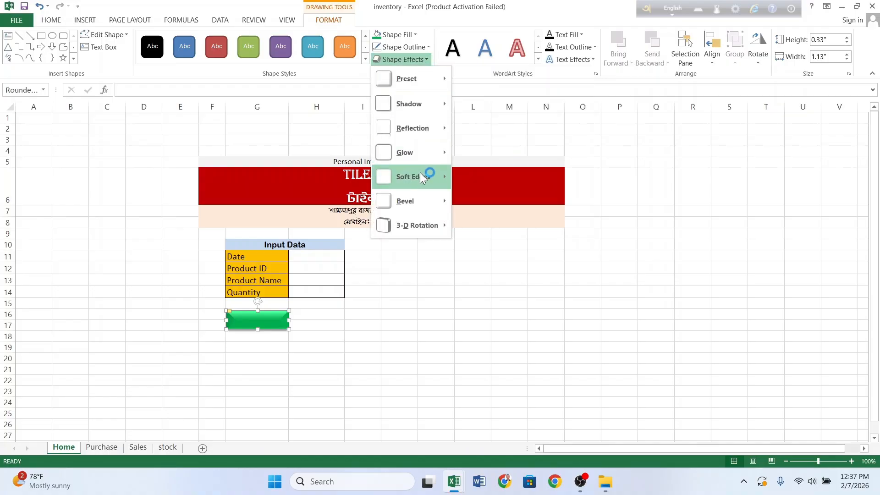
pyautogui.moveTo(433, 111)
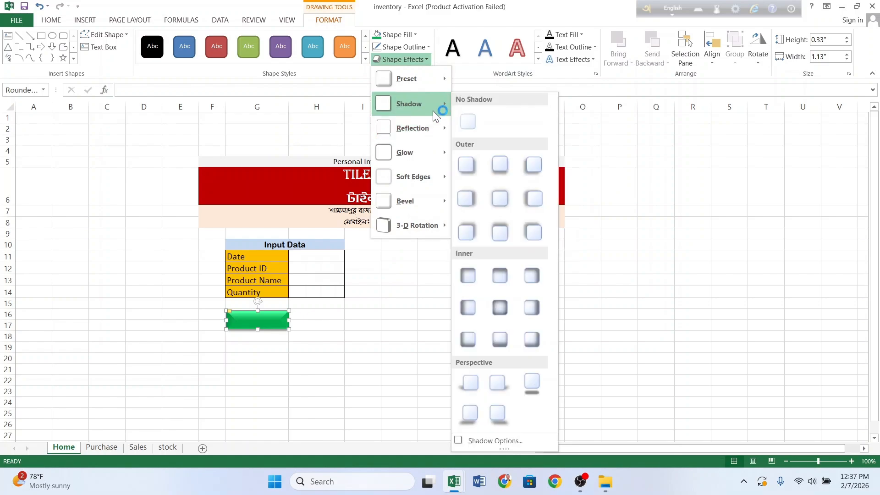
pyautogui.click(531, 165)
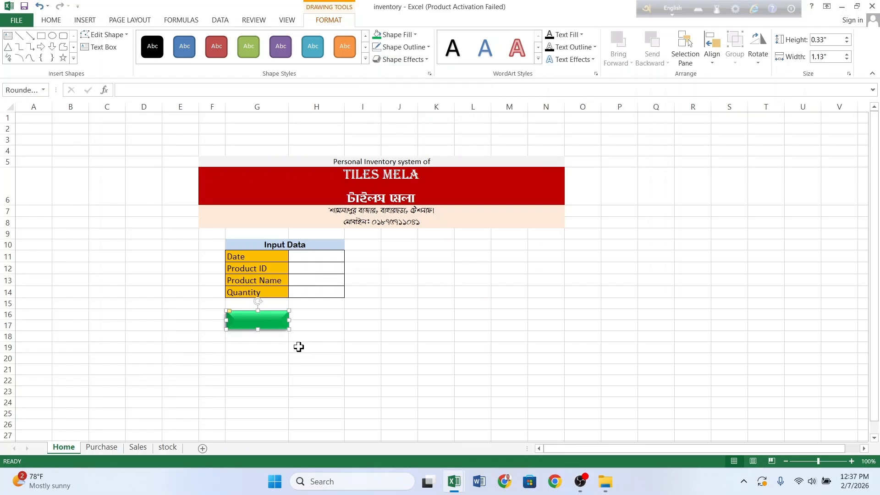
pyautogui.rightClick(268, 319)
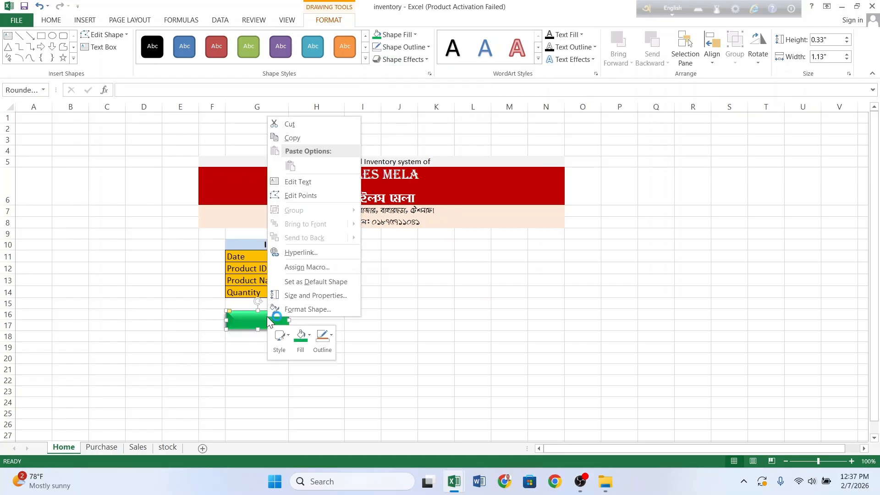
# Step: Center the PURCHASE label on the green button and set it in Algerian 12 pt
pyautogui.click(311, 183)
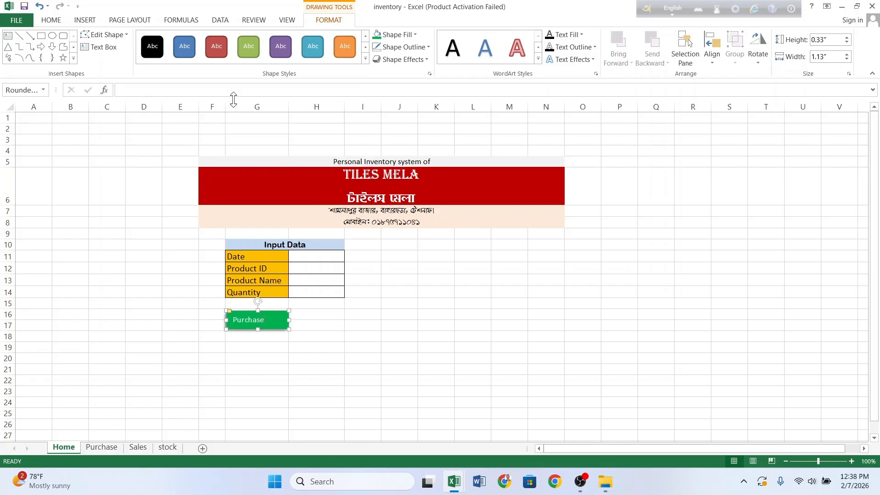
pyautogui.click(51, 20)
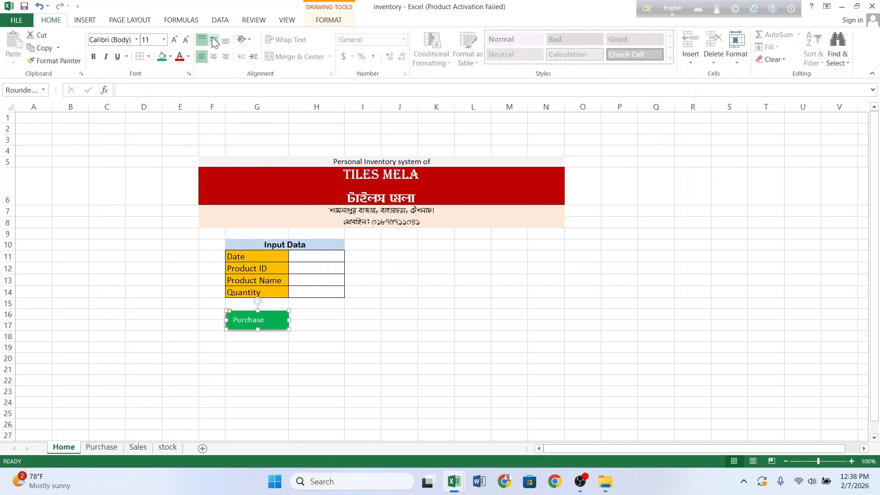
pyautogui.click(214, 56)
pyautogui.click(326, 324)
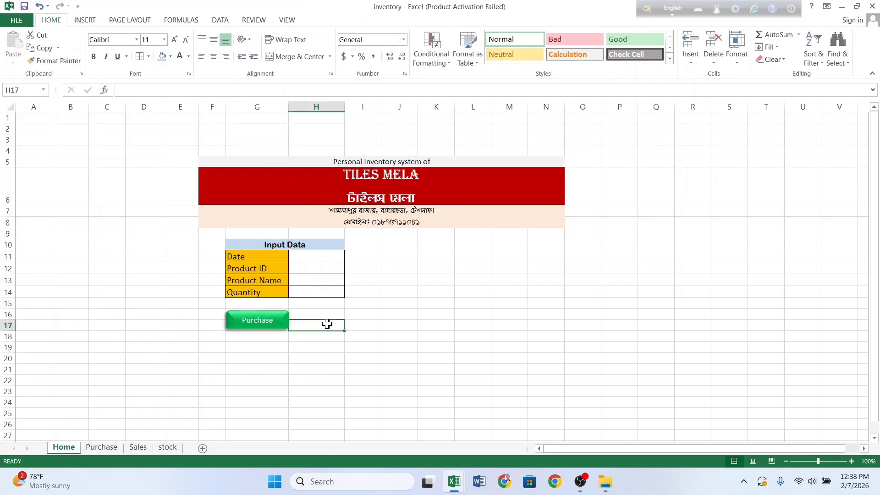
pyautogui.click(274, 321)
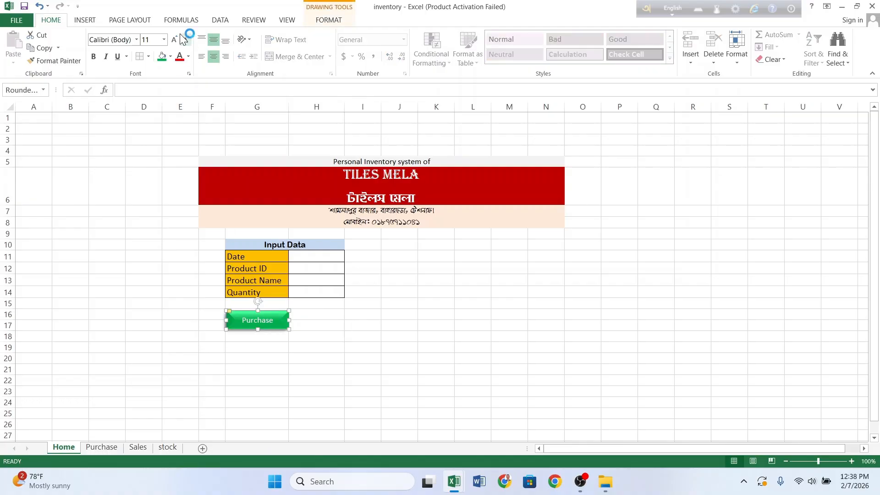
pyautogui.click(136, 40)
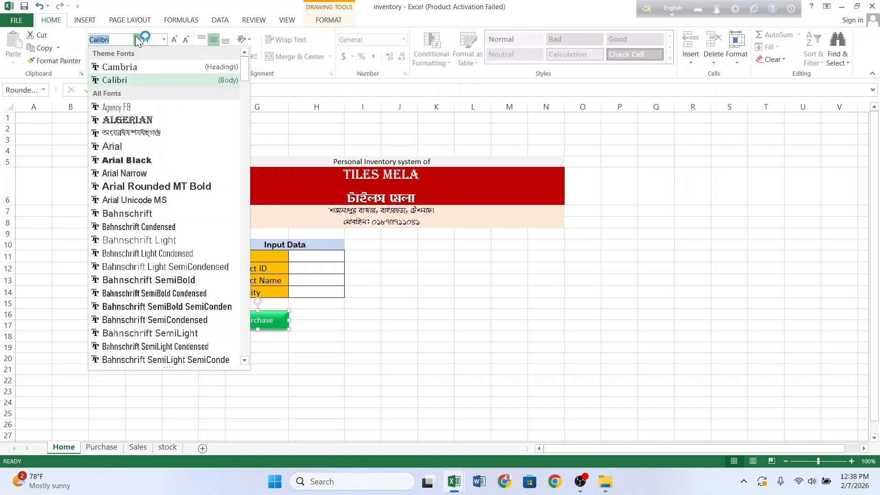
pyautogui.click(144, 120)
pyautogui.click(169, 43)
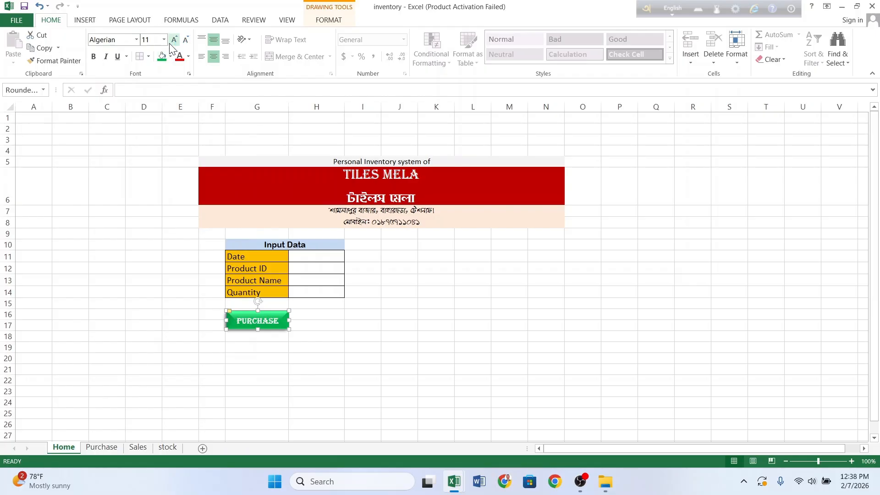
pyautogui.click(350, 343)
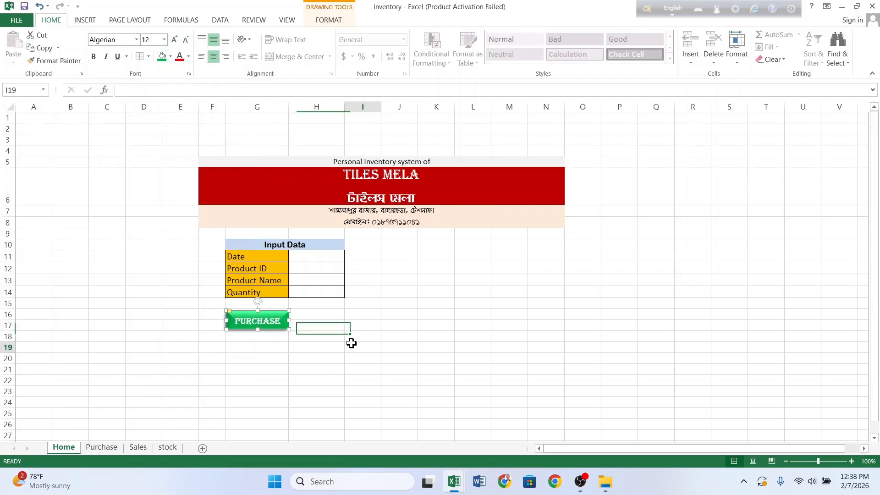
pyautogui.click(284, 319)
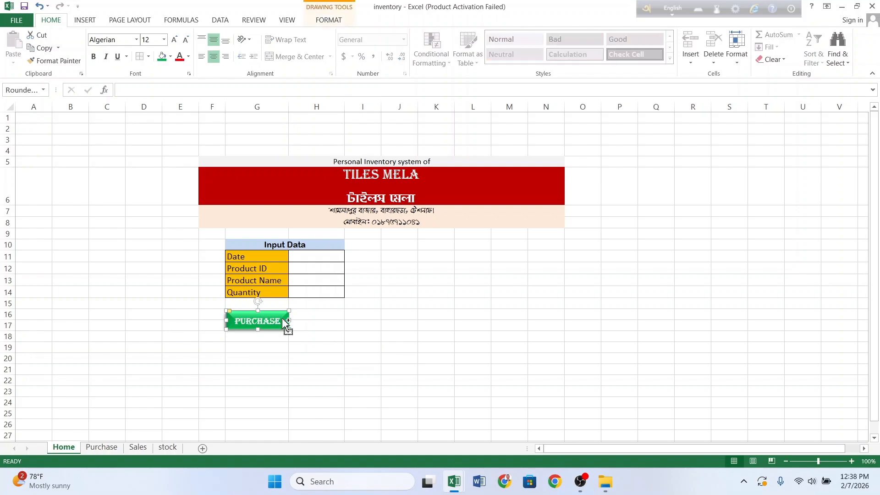
# Step: Ctrl-drag copies of the PURCHASE button beside the original and into a column on the right
pyautogui.moveTo(283, 319); pyautogui.dragTo(353, 323)
pyautogui.moveTo(371, 324); pyautogui.dragTo(507, 301)
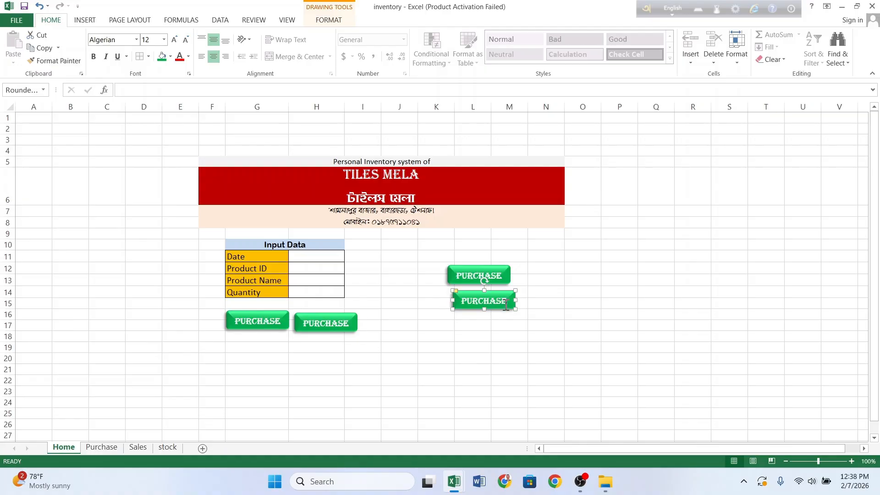
pyautogui.moveTo(507, 315); pyautogui.dragTo(500, 334)
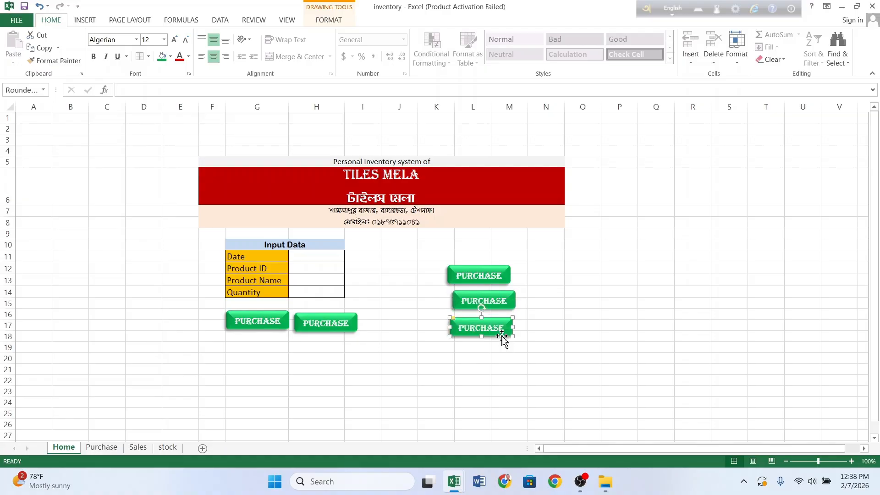
# Step: Nudge the button copies with the arrow keys so they line up neatly
pyautogui.click(496, 295)
pyautogui.click(496, 294)
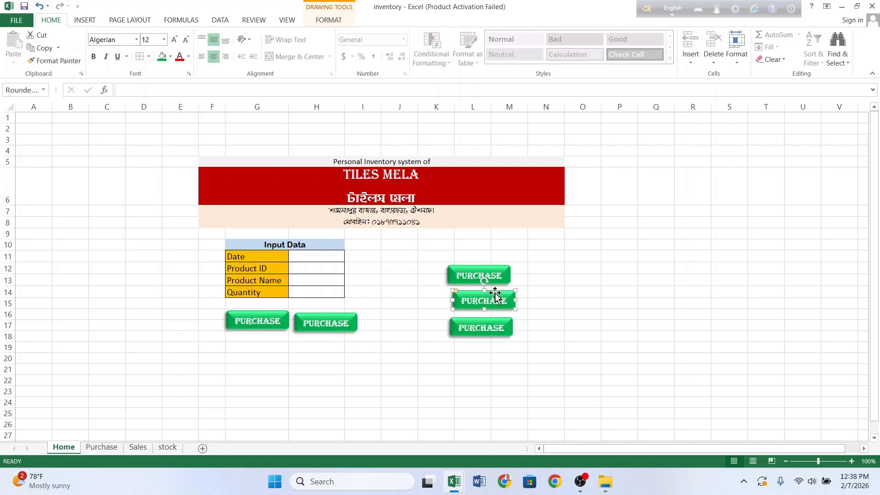
pyautogui.press('Left')
pyautogui.press('Left')
pyautogui.press('Left')
pyautogui.press('Left')
pyautogui.press('Left')
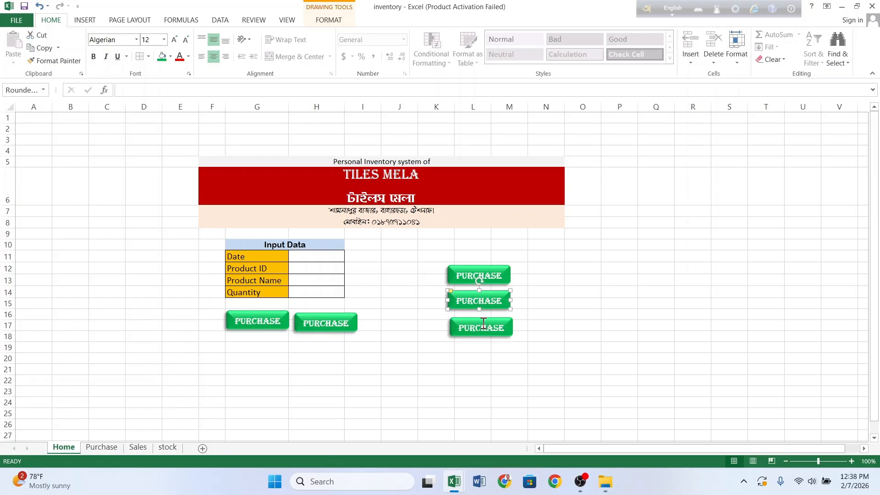
pyautogui.click(460, 320)
pyautogui.press('Left')
pyautogui.press('Left')
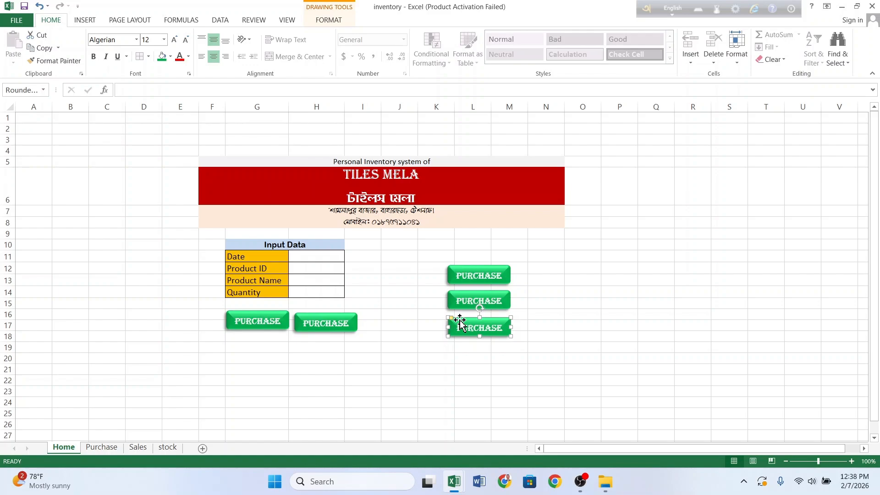
pyautogui.press('Up')
pyautogui.press('Up')
pyautogui.click(559, 343)
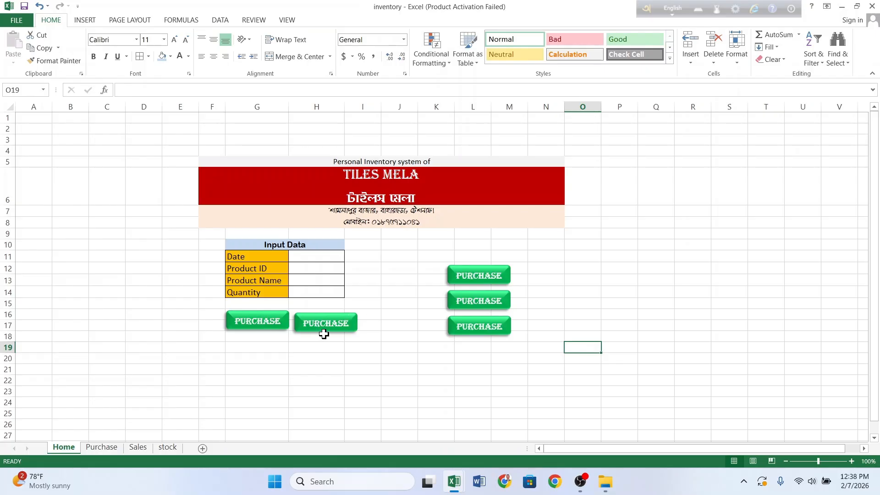
pyautogui.click(324, 334)
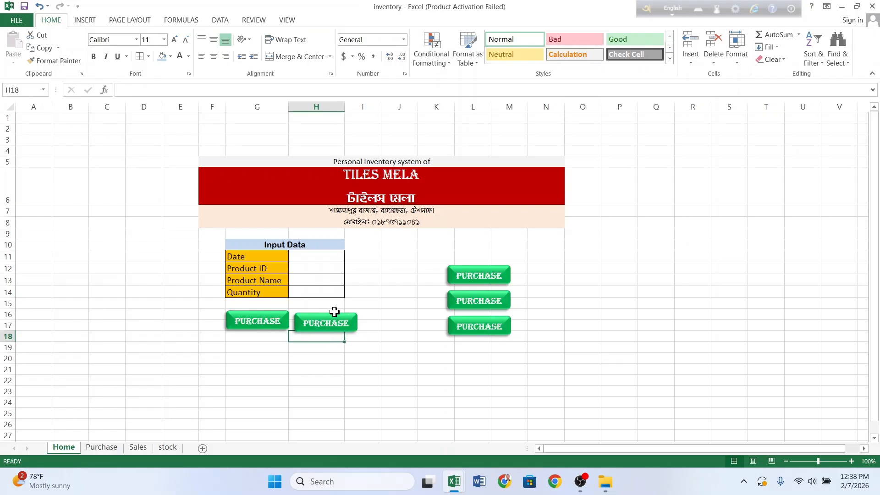
pyautogui.click(334, 313)
pyautogui.press('Up')
pyautogui.press('Up')
pyautogui.press('Up')
pyautogui.press('Up')
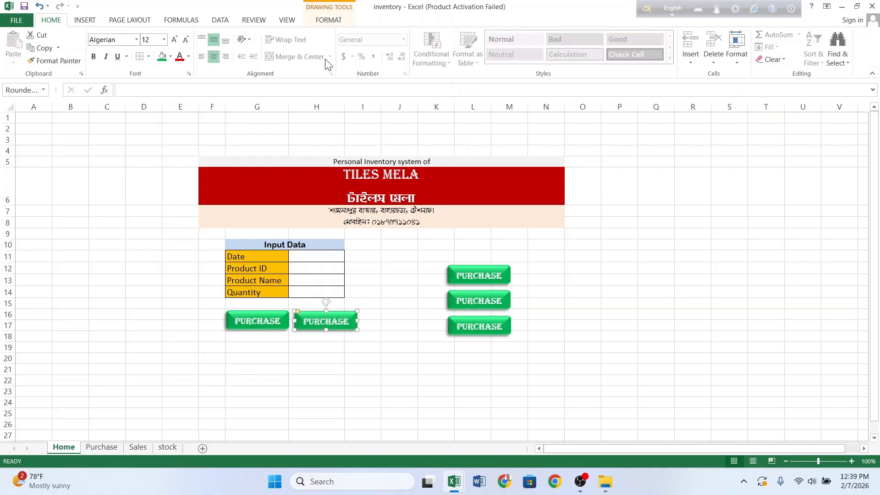
# Step: Fill the copy beside the original dark red and relabel it SALES
pyautogui.click(334, 20)
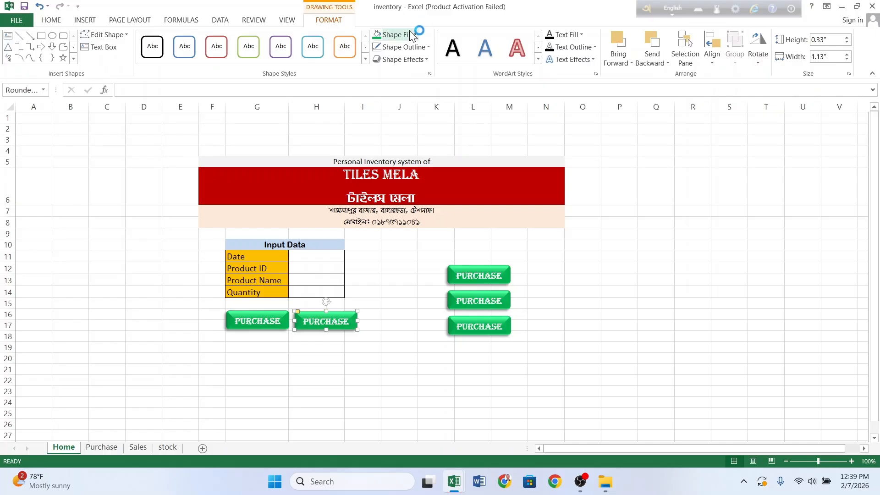
pyautogui.click(410, 34)
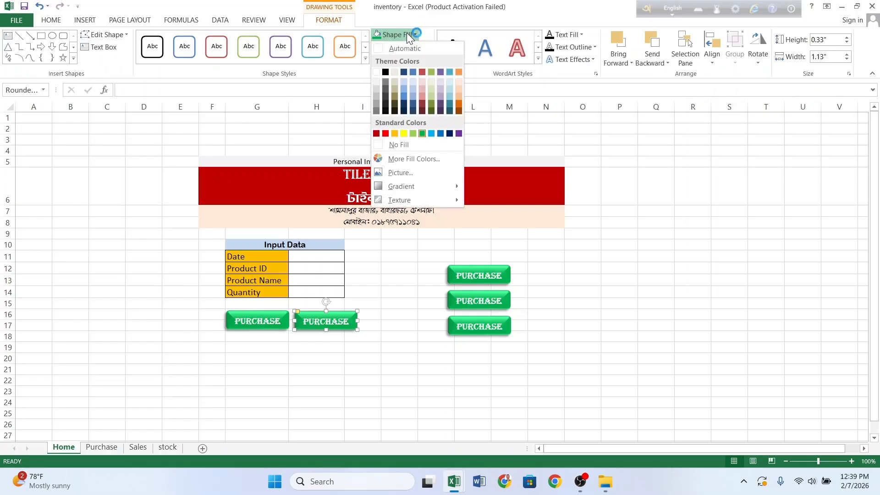
pyautogui.click(376, 134)
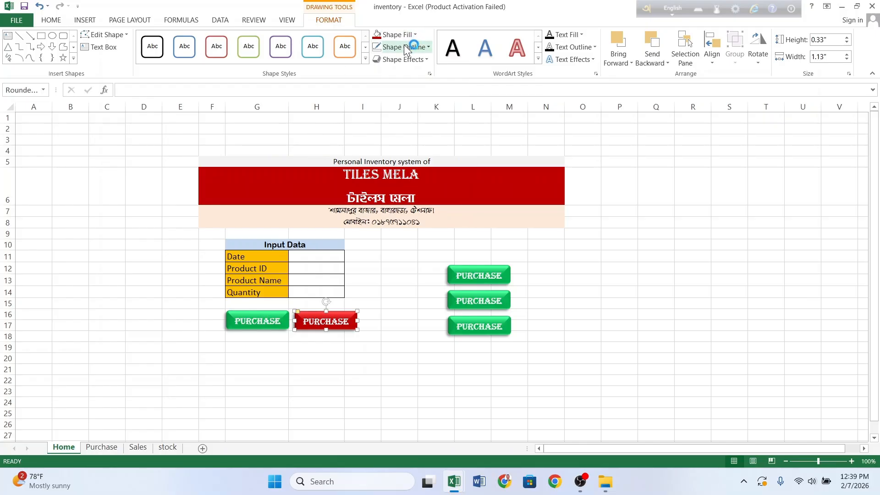
pyautogui.doubleClick(349, 320)
pyautogui.press('BackSpace')
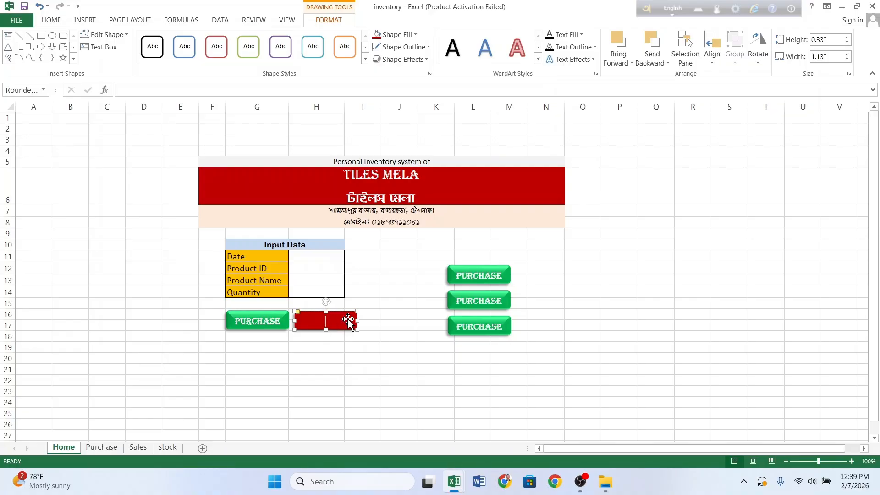
pyautogui.write('SALES')
pyautogui.click(368, 368)
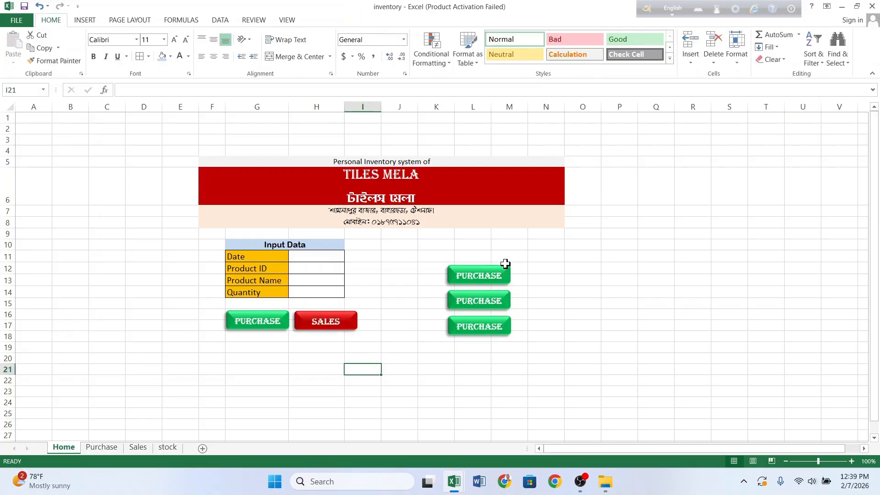
# Step: Relabel the middle right-hand button SALES and fill it dark red
pyautogui.click(496, 275)
pyautogui.click(533, 300)
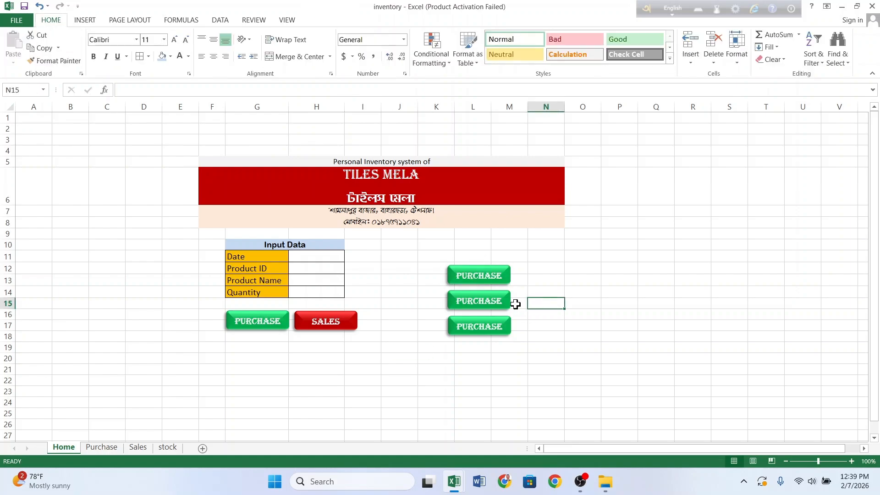
pyautogui.click(503, 302)
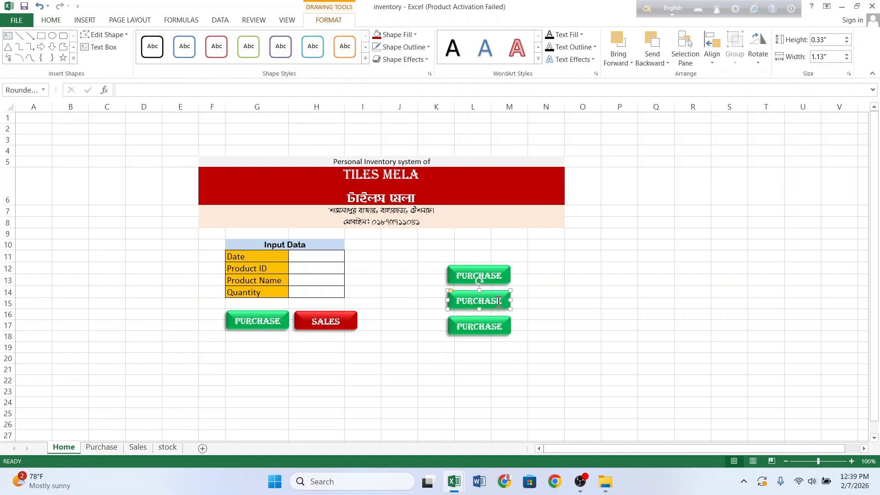
pyautogui.click(499, 301)
pyautogui.hotkey('ctrl', 'a')
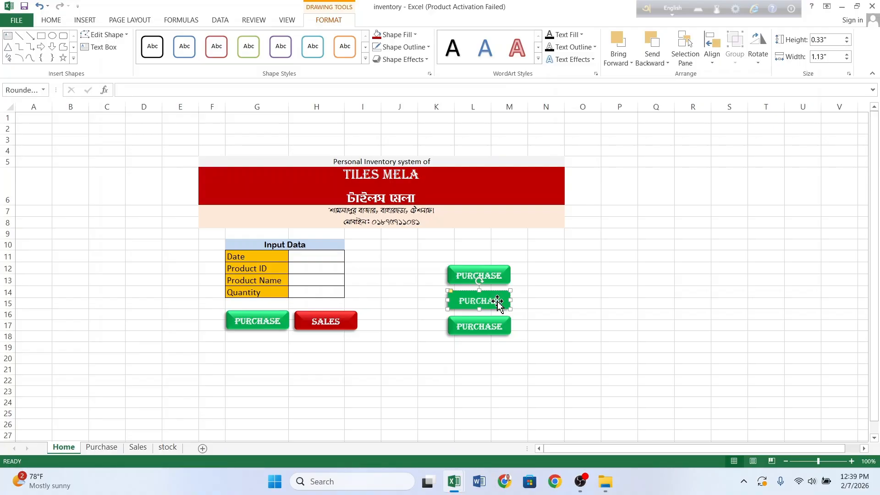
pyautogui.press('Delete')
pyautogui.write('SALES')
pyautogui.click(542, 300)
pyautogui.click(507, 302)
pyautogui.doubleClick(506, 302)
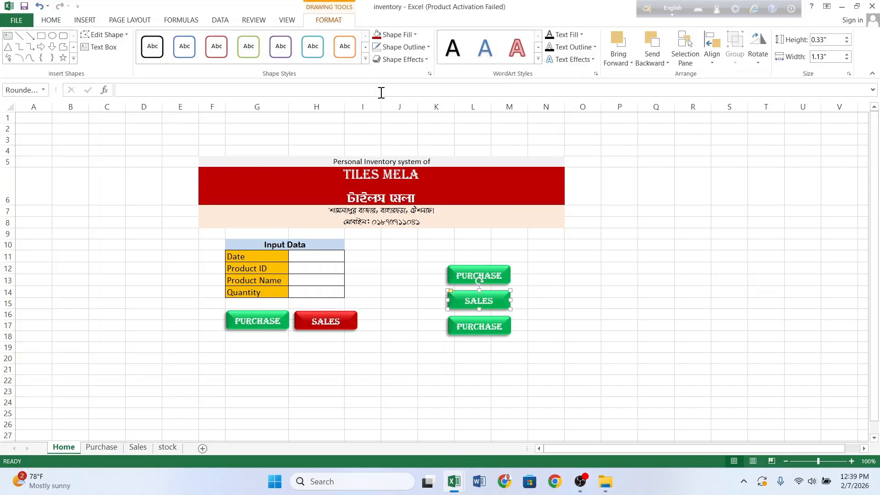
pyautogui.click(394, 34)
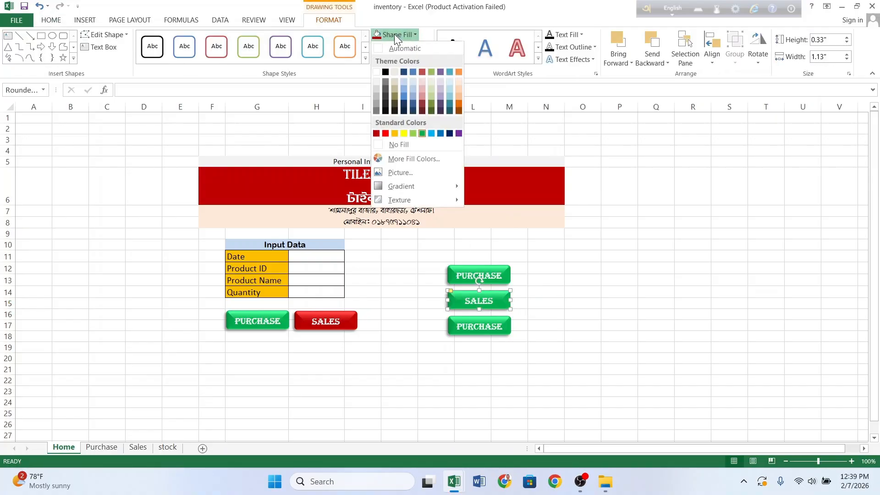
pyautogui.click(378, 134)
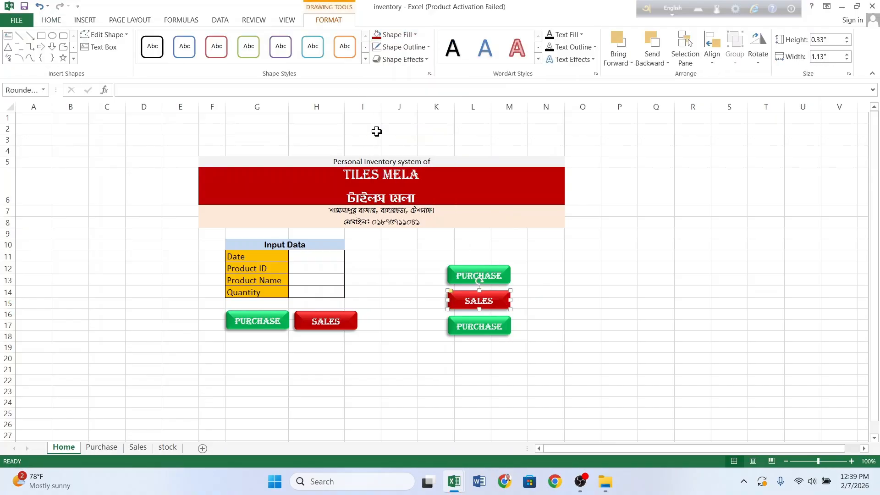
# Step: Clear the lowest button's PURCHASE text and fill it purple as the STOCK button
pyautogui.click(499, 330)
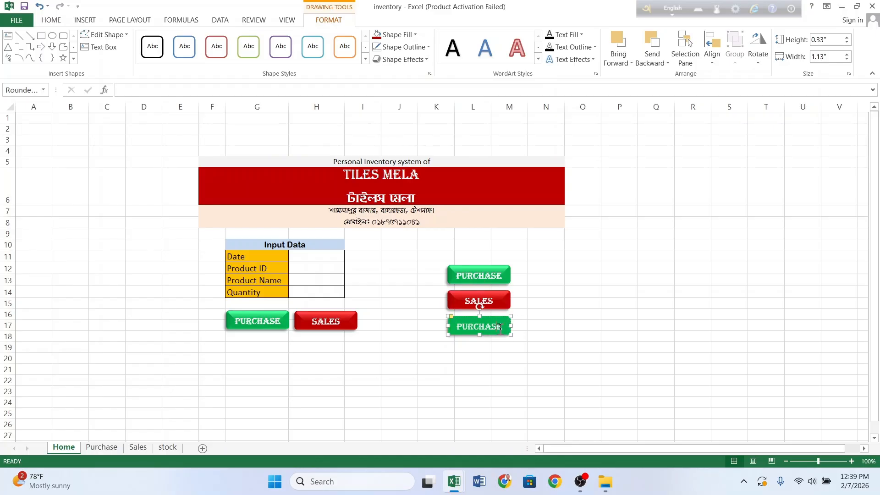
pyautogui.doubleClick(499, 328)
pyautogui.press('BackSpace')
pyautogui.click(398, 35)
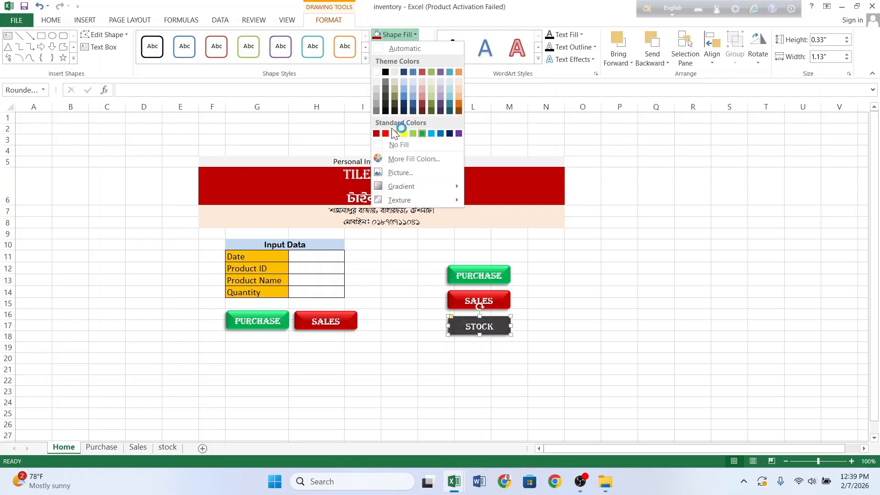
pyautogui.click(457, 134)
pyautogui.moveTo(589, 324); pyautogui.dragTo(597, 333)
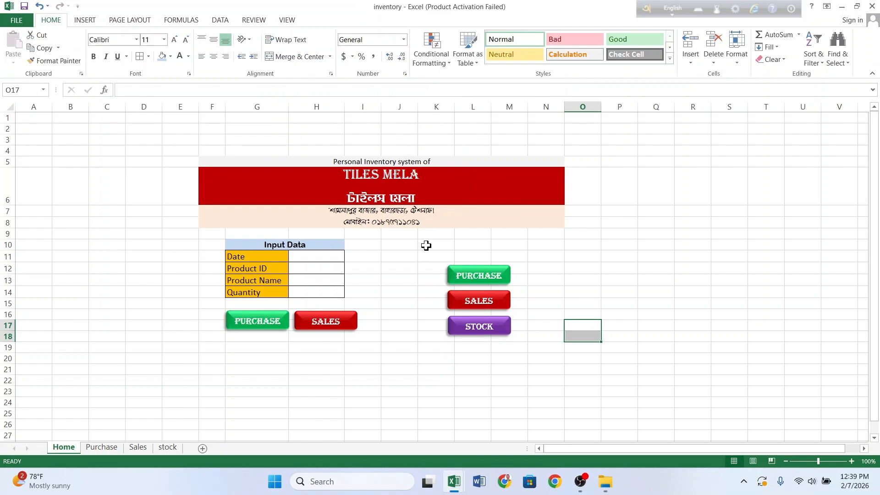
pyautogui.moveTo(427, 246); pyautogui.dragTo(507, 243)
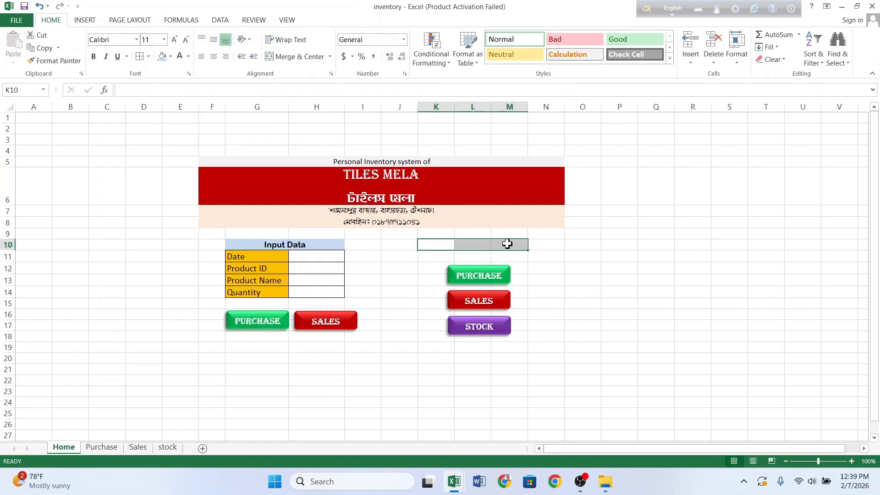
# Step: Merge and middle-align K10:M10, enter the Manu heading, and fill it olive green
pyautogui.click(215, 41)
pyautogui.click(293, 57)
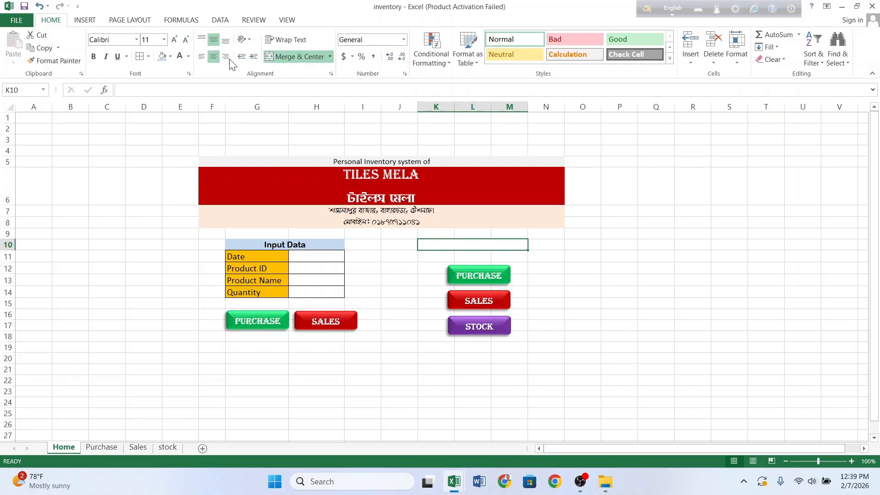
pyautogui.doubleClick(467, 247)
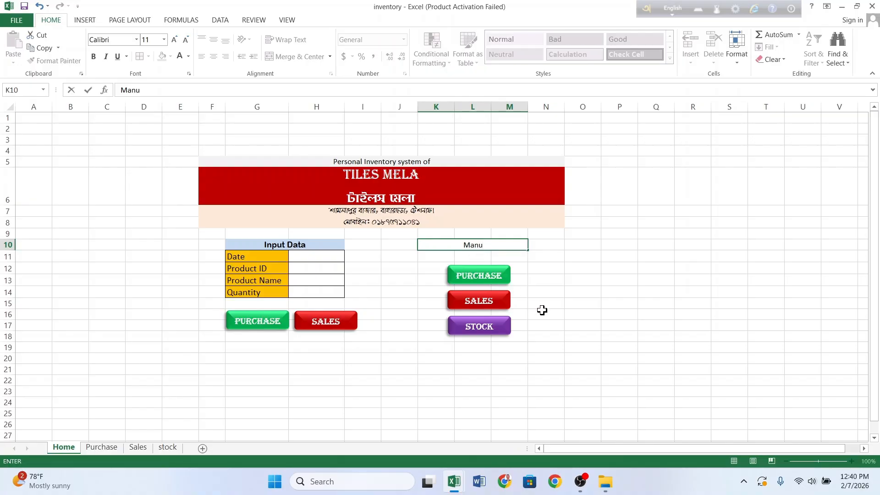
pyautogui.click(569, 325)
pyautogui.click(484, 247)
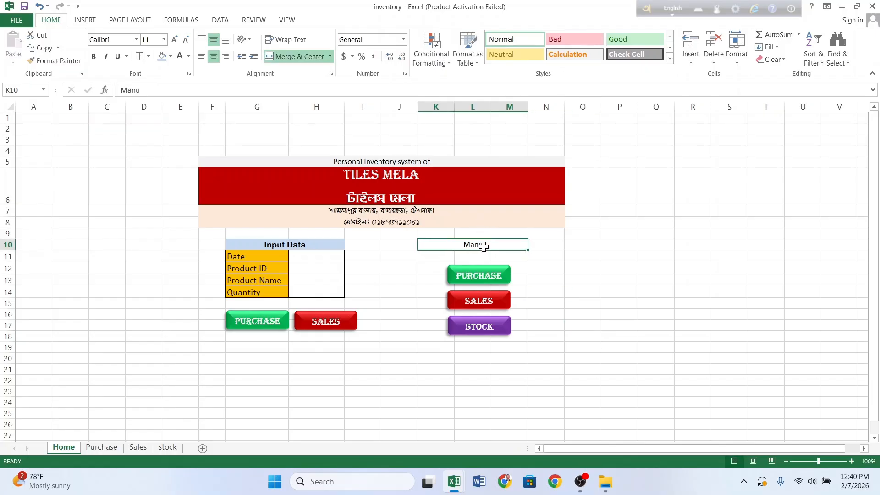
pyautogui.click(169, 57)
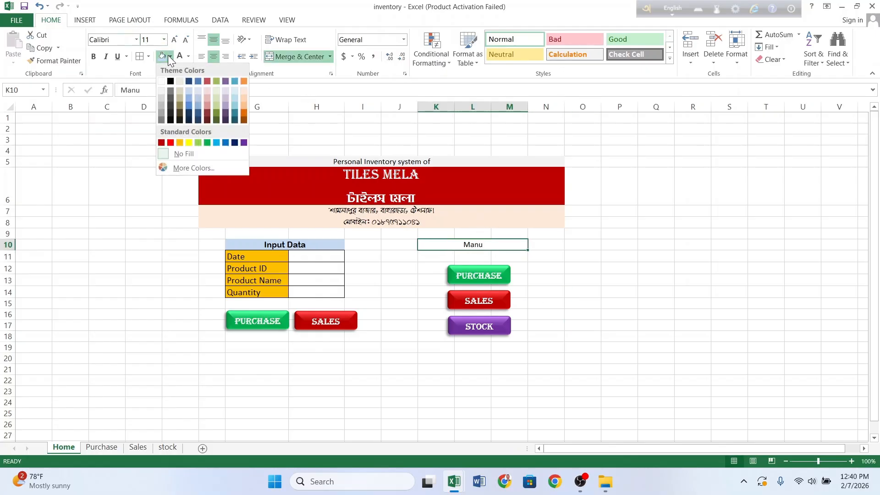
pyautogui.click(216, 106)
pyautogui.click(403, 303)
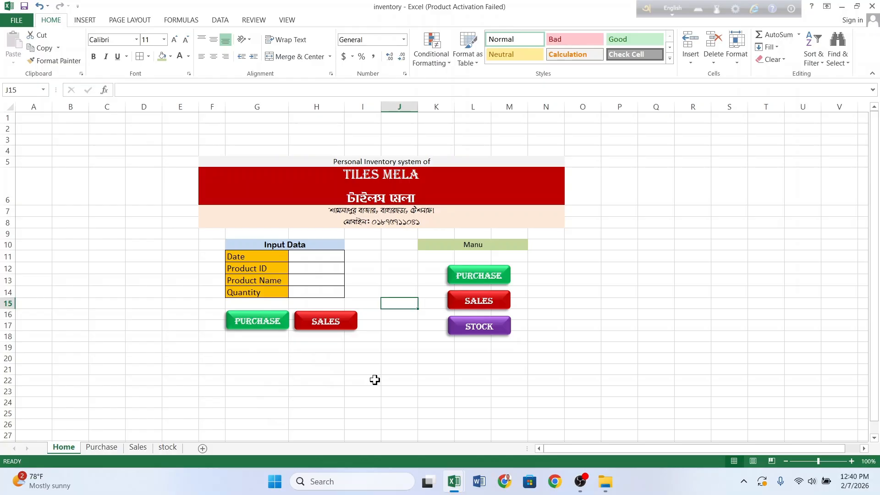
# Step: Insert the png-clipart home image from the Desktop at cell F3 of the Purchase sheet
pyautogui.click(167, 447)
pyautogui.click(134, 446)
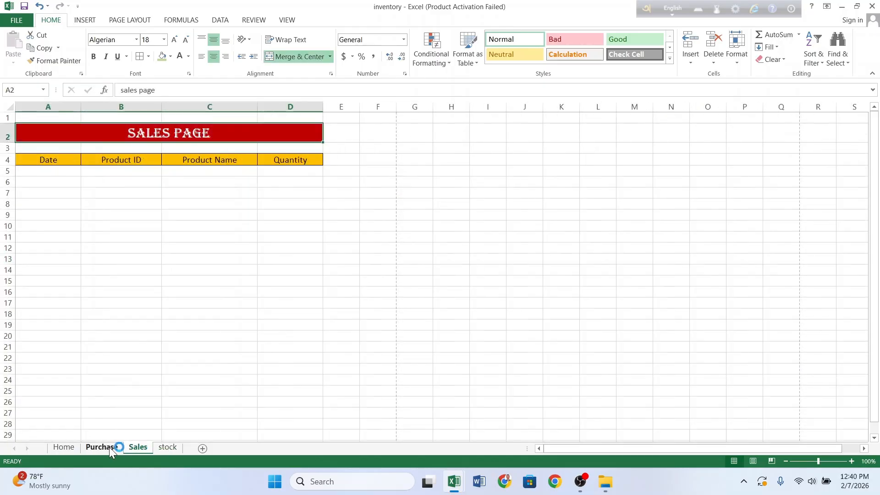
pyautogui.click(105, 448)
pyautogui.click(56, 451)
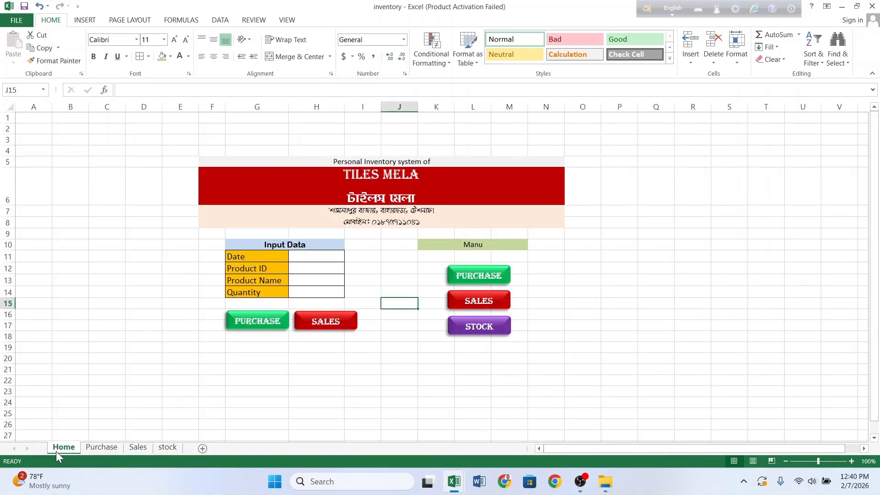
pyautogui.click(95, 449)
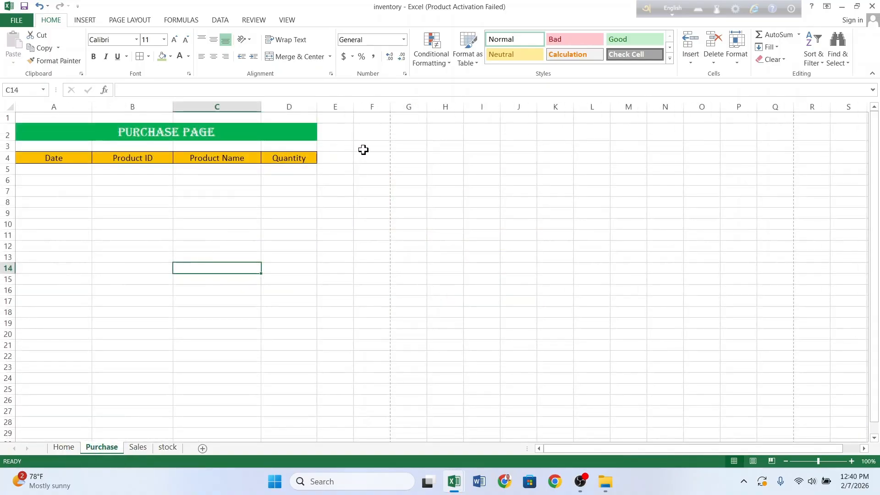
pyautogui.click(364, 147)
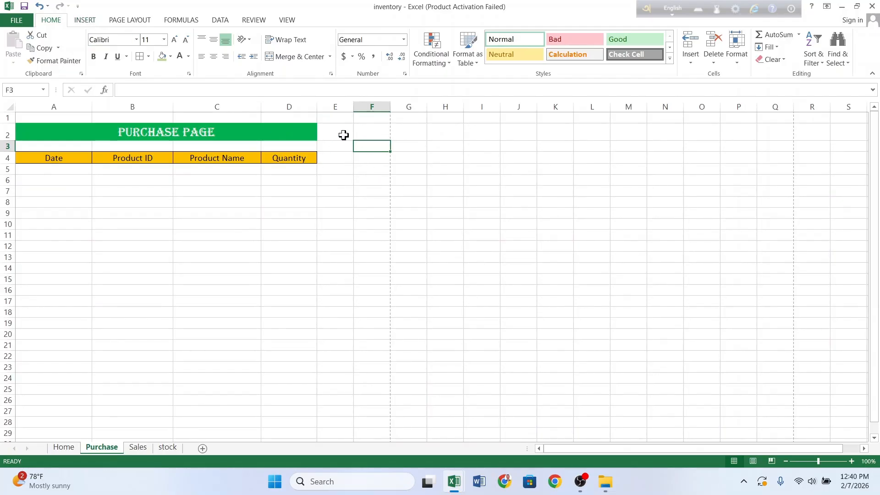
pyautogui.click(74, 20)
pyautogui.click(125, 52)
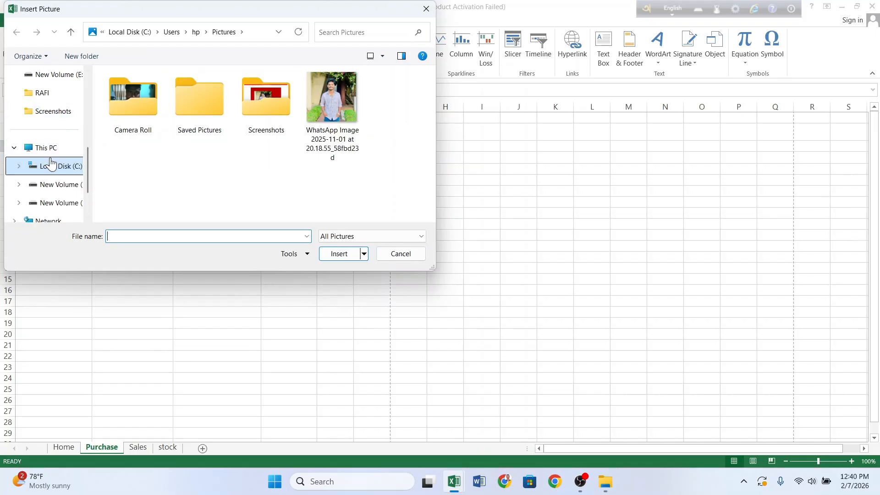
pyautogui.click(48, 149)
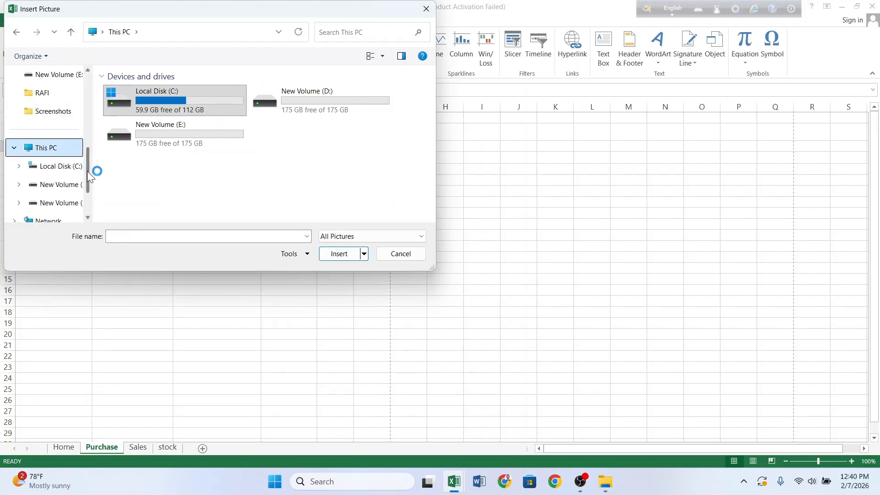
pyautogui.moveTo(87, 172); pyautogui.dragTo(77, 94)
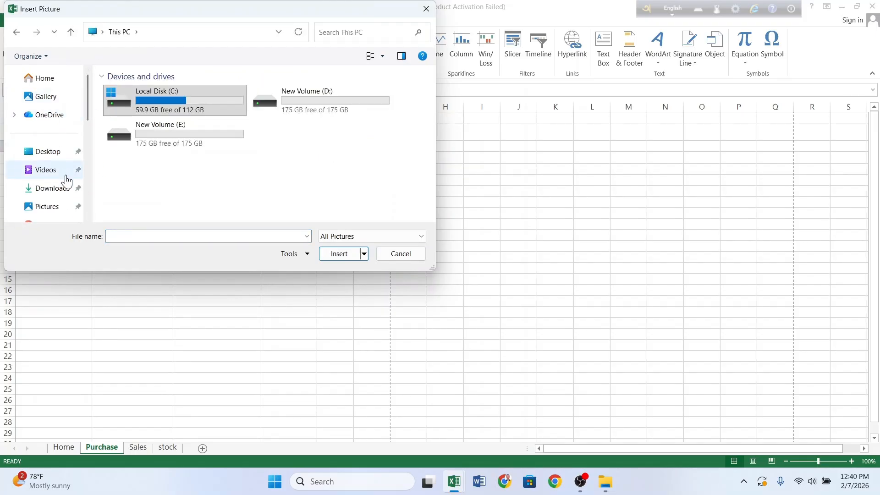
pyautogui.click(57, 155)
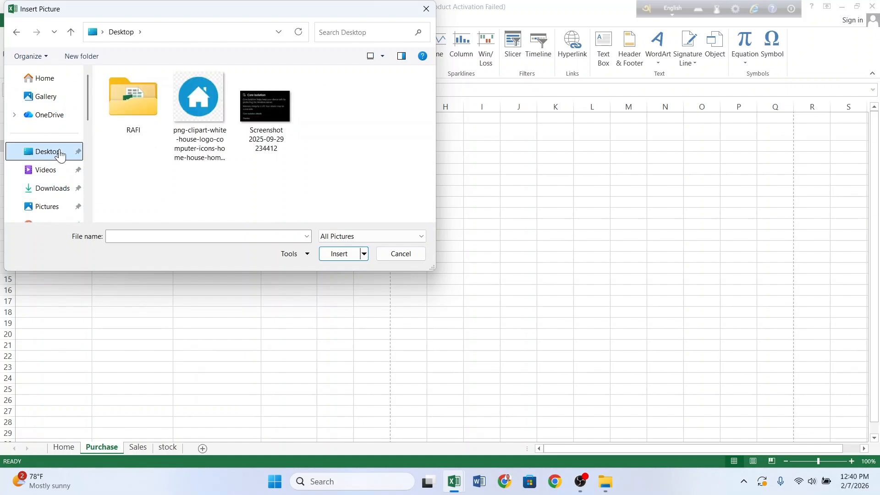
pyautogui.click(188, 114)
pyautogui.click(339, 254)
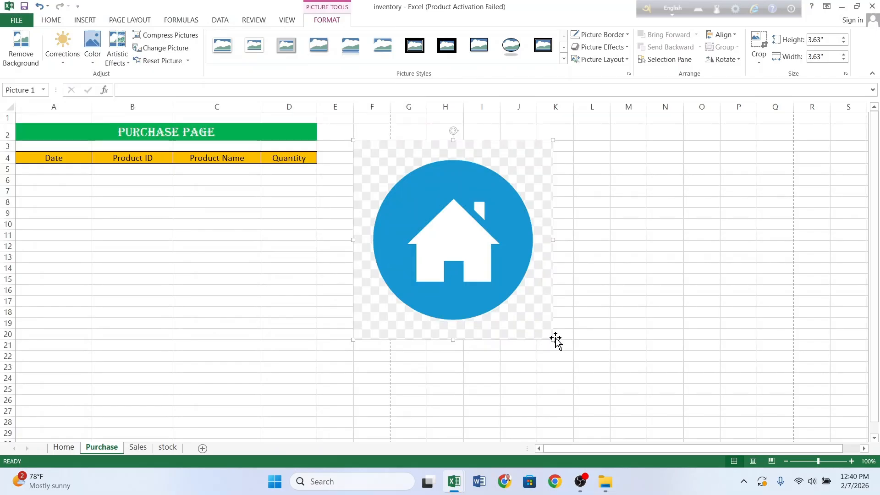
# Step: Shrink the house picture to a 0.83" icon beside PURCHASE PAGE and remove its background
pyautogui.moveTo(556, 340); pyautogui.dragTo(372, 161)
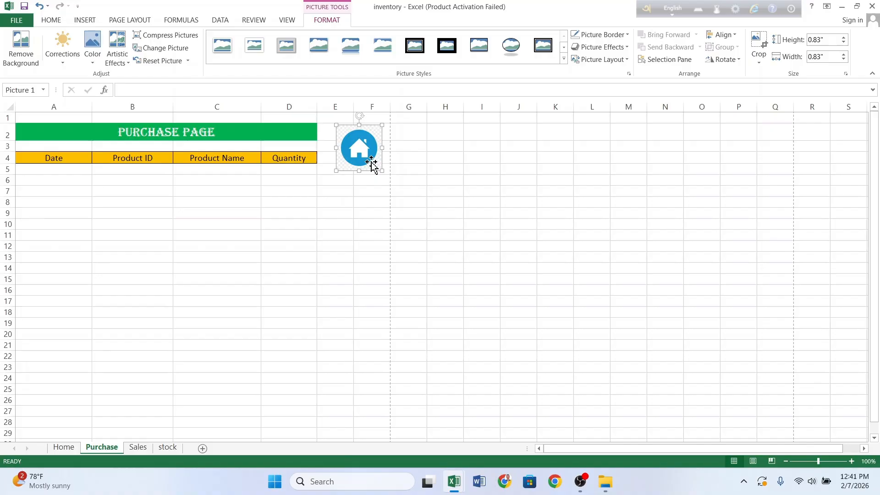
pyautogui.click(17, 43)
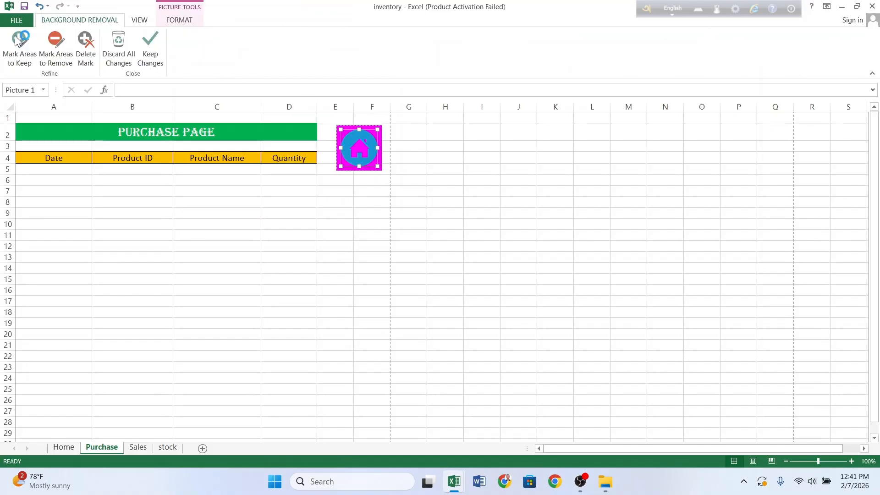
pyautogui.click(158, 56)
pyautogui.click(356, 232)
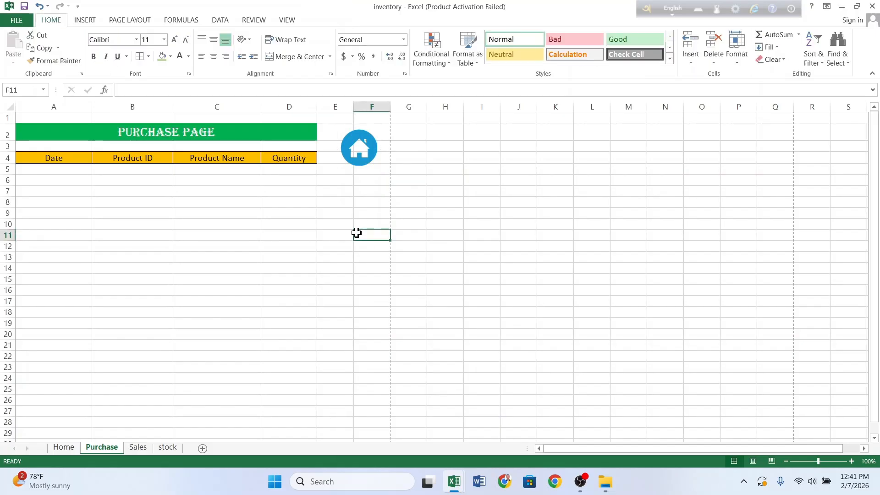
pyautogui.click(367, 158)
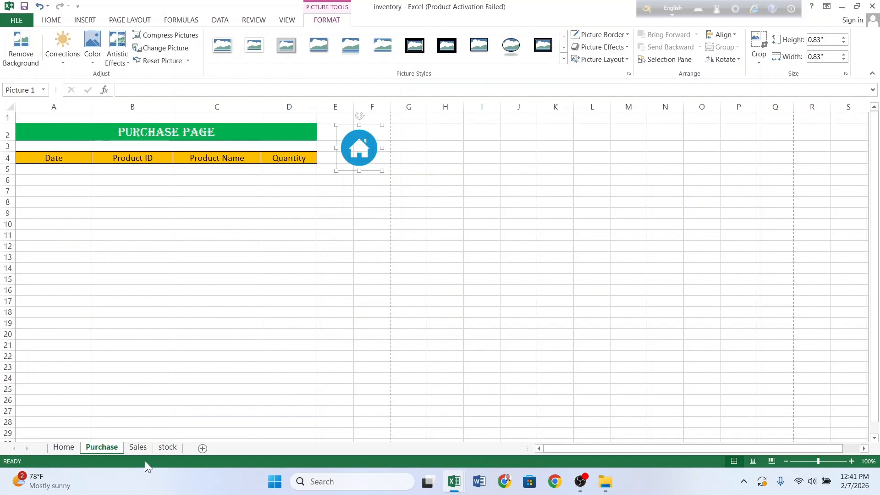
# Step: Paste the home icon beside the SALES PAGE title on the Sales sheet
pyautogui.click(138, 447)
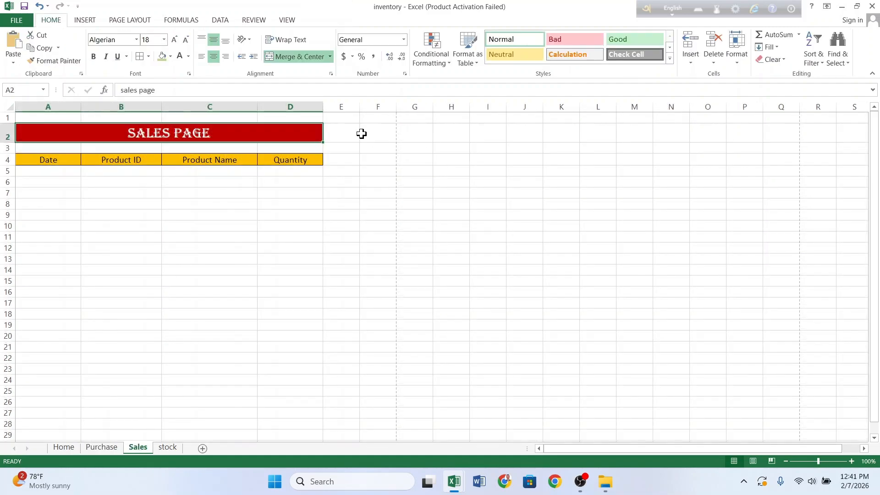
pyautogui.click(362, 133)
pyautogui.hotkey('ctrl', 'v')
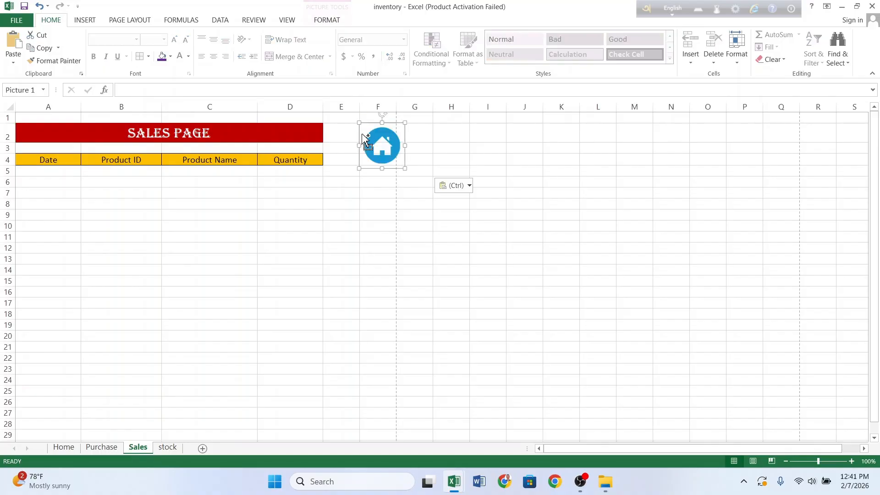
pyautogui.moveTo(396, 152); pyautogui.dragTo(379, 147)
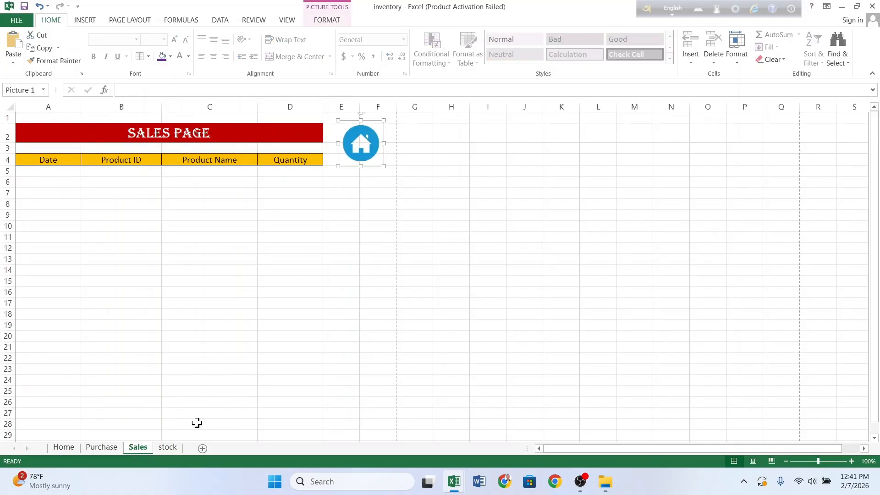
# Step: Paste the home icon beside STOCK PAGE, then bring up the Purchase icon's context menu
pyautogui.click(172, 449)
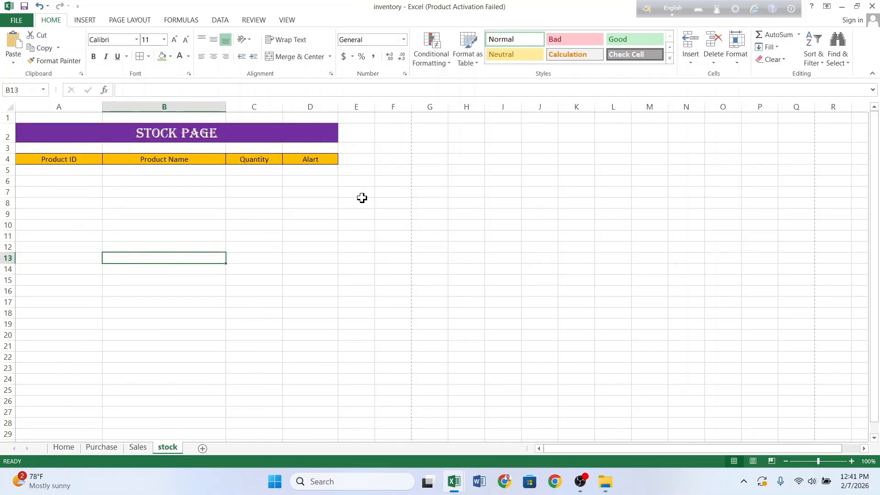
pyautogui.click(373, 147)
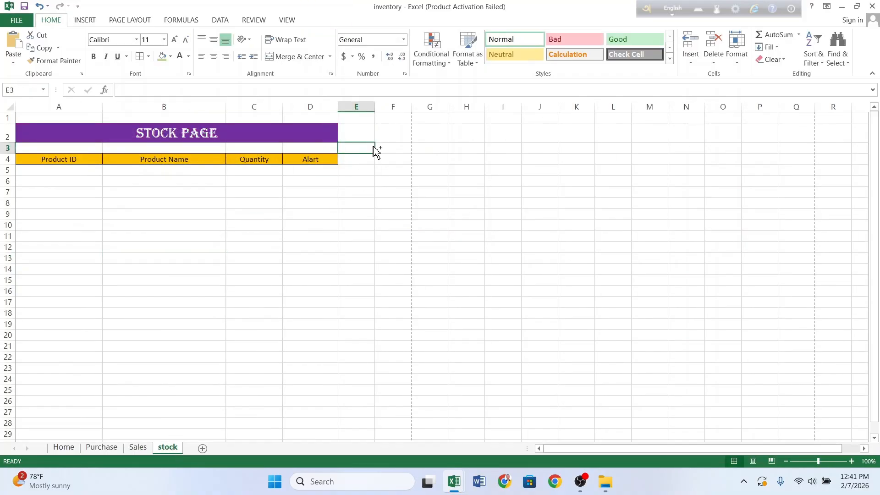
pyautogui.hotkey('ctrl', 'v')
pyautogui.moveTo(361, 173); pyautogui.dragTo(377, 155)
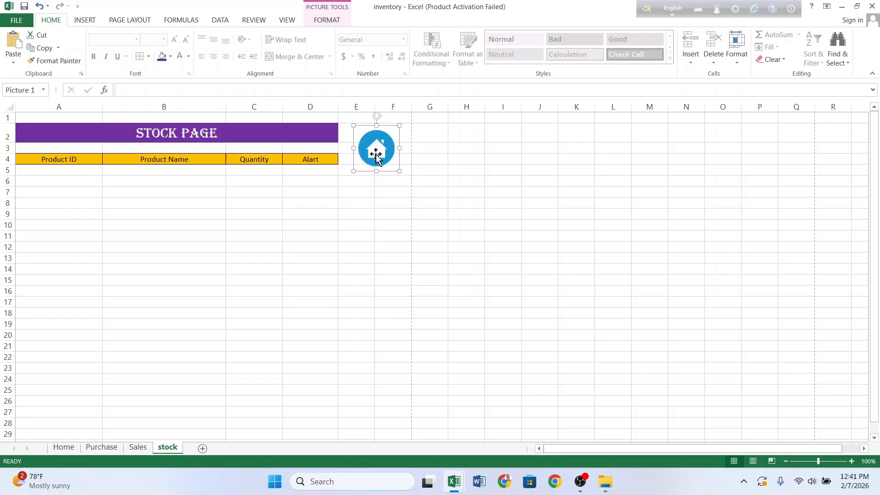
pyautogui.click(111, 447)
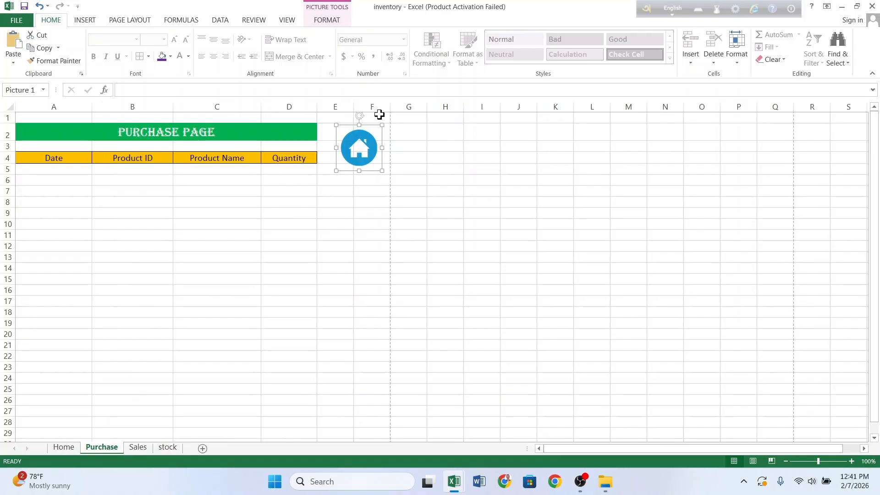
pyautogui.rightClick(370, 145)
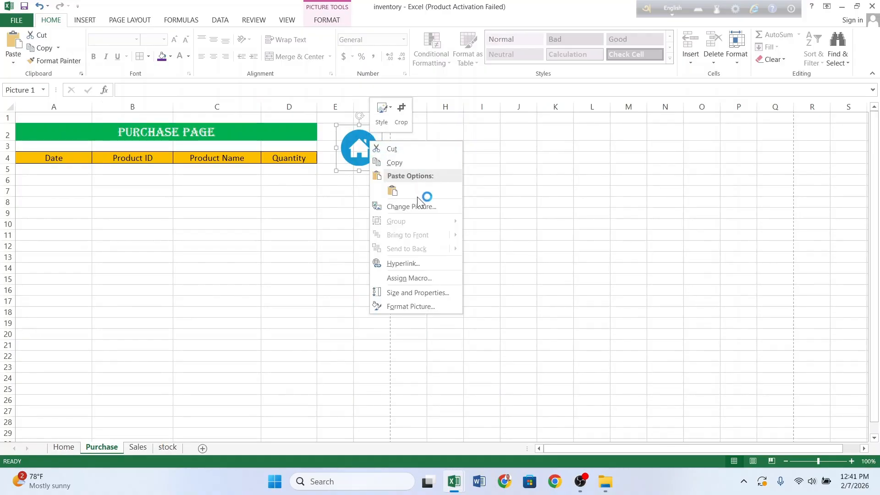
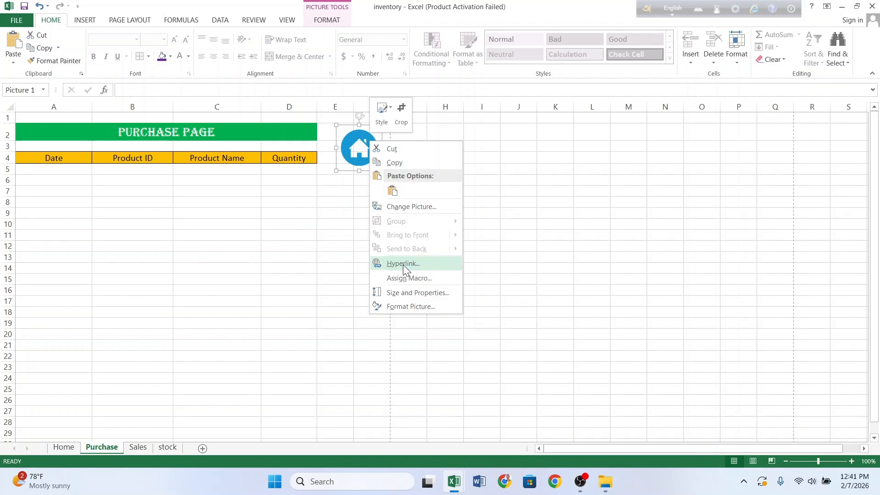
# Step: Hyperlink the Purchase sheet's home icon to the Home sheet
pyautogui.click(402, 264)
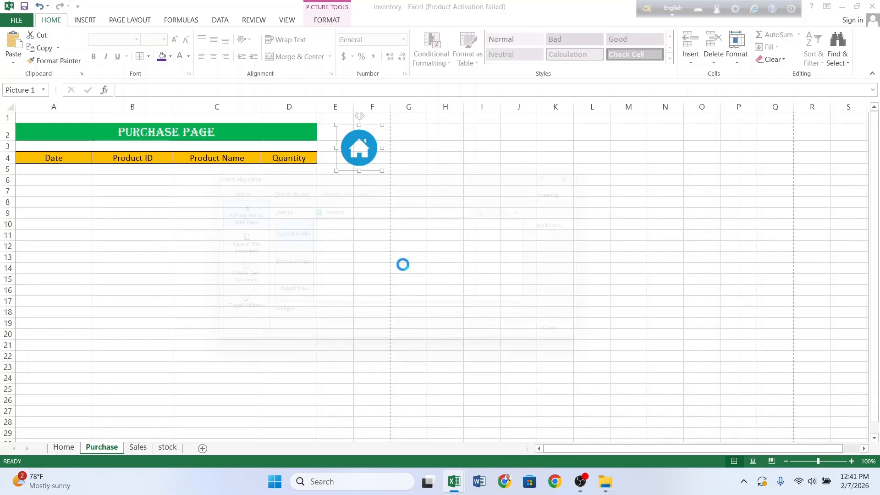
pyautogui.click(219, 246)
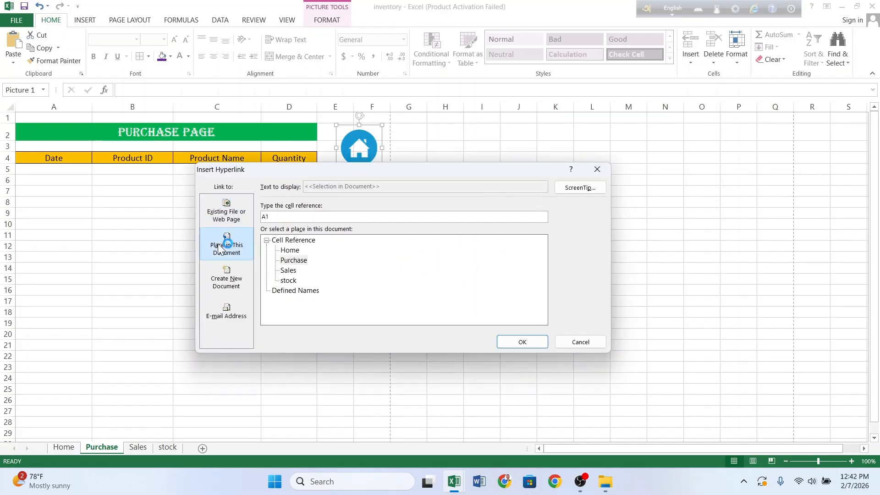
pyautogui.click(300, 250)
pyautogui.click(295, 252)
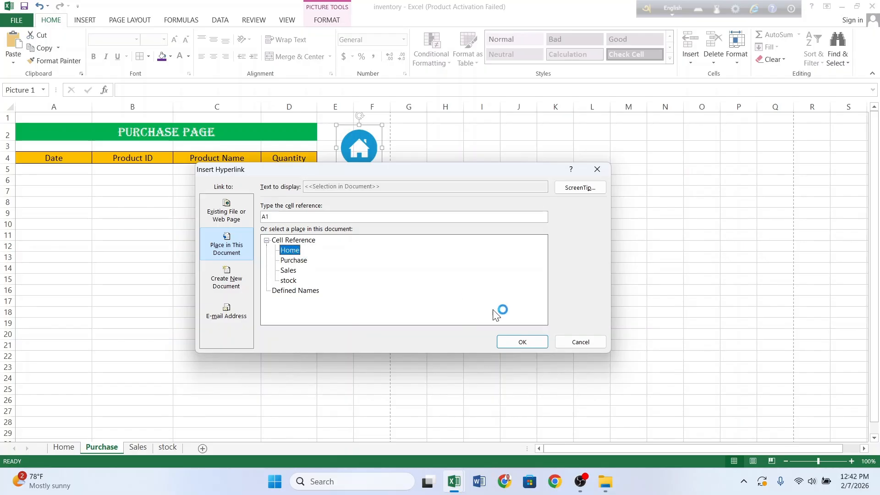
pyautogui.click(514, 342)
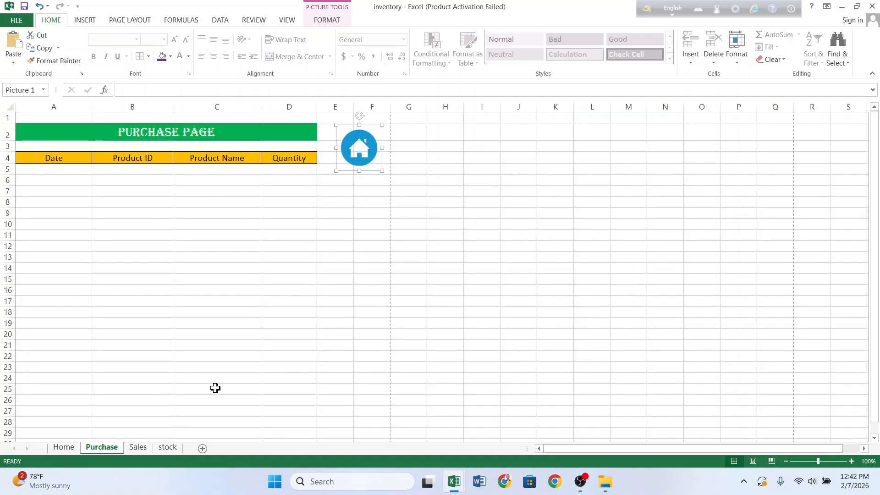
pyautogui.click(372, 201)
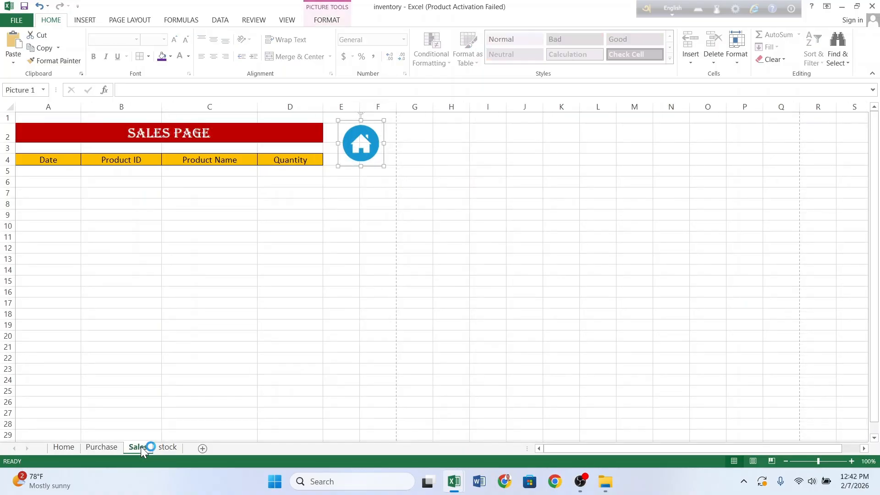
# Step: Hyperlink the Sales sheet's home icon to the Home sheet
pyautogui.rightClick(366, 152)
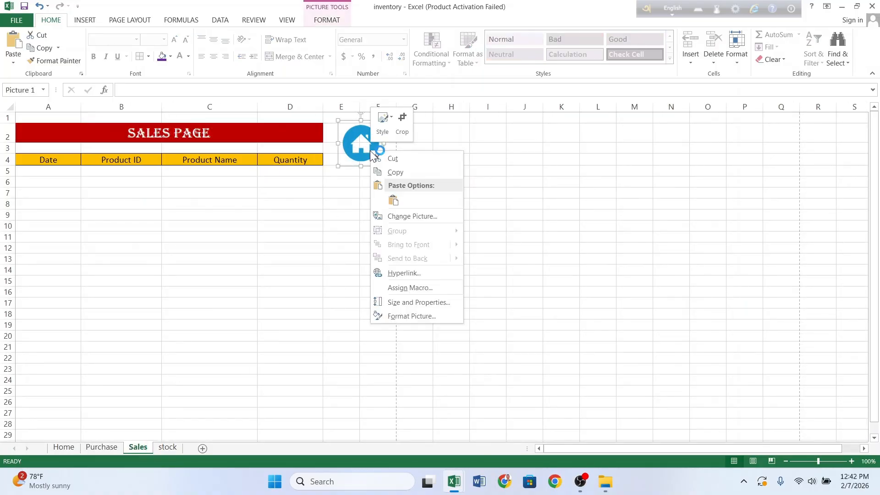
pyautogui.click(399, 217)
pyautogui.click(402, 273)
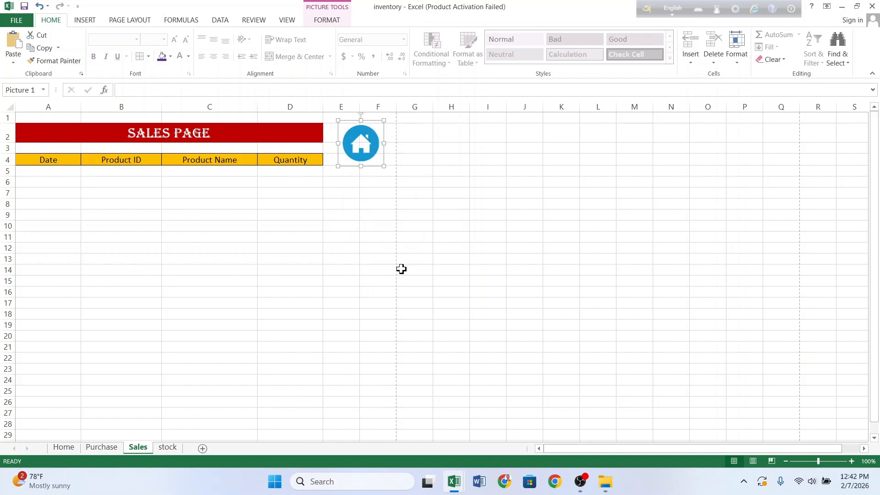
pyautogui.click(292, 255)
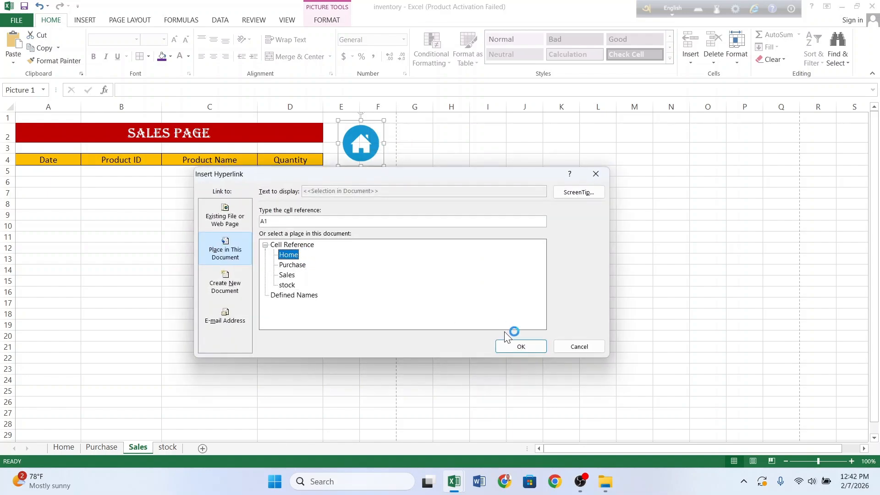
pyautogui.click(511, 345)
# Step: Hyperlink the stock sheet's home icon to the Home sheet, then return to Home
pyautogui.click(168, 447)
pyautogui.rightClick(403, 151)
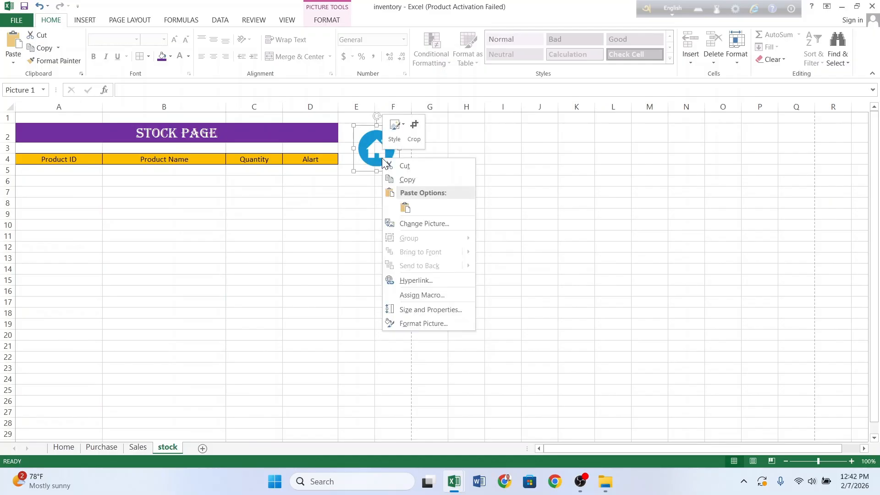
pyautogui.click(425, 273)
pyautogui.click(300, 265)
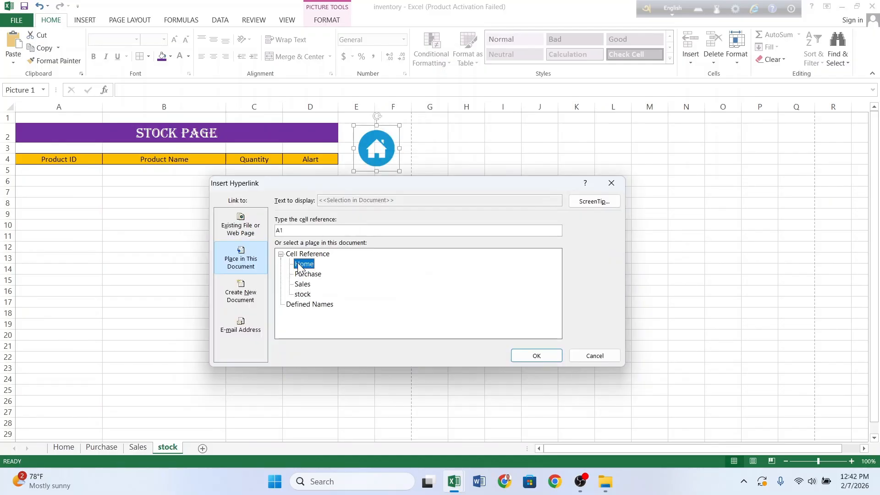
pyautogui.click(535, 356)
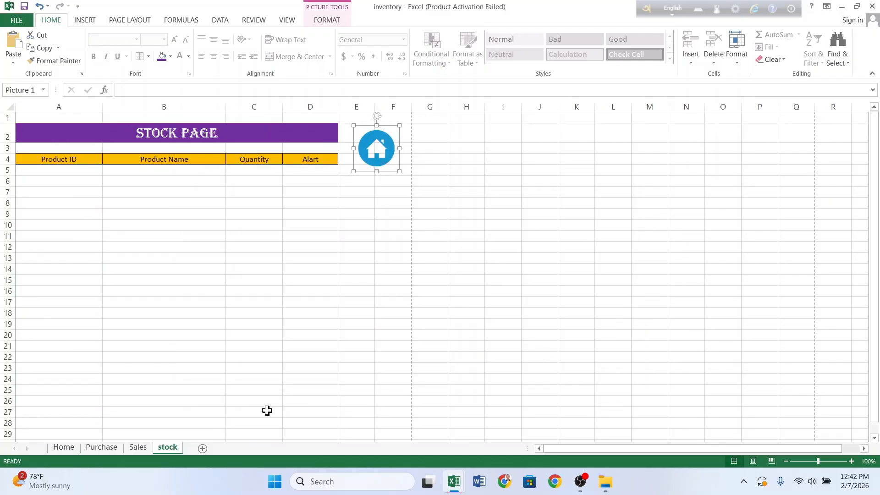
pyautogui.click(63, 447)
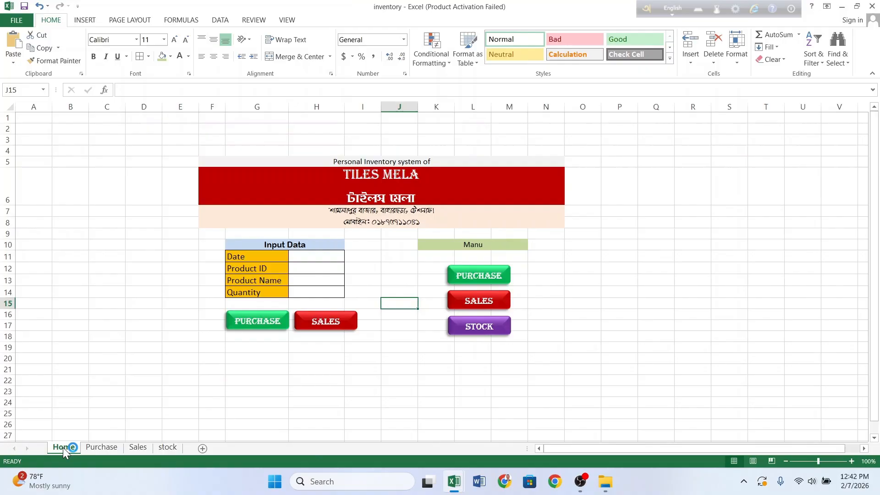
# Step: Hyperlink the PURCHASE menu shape to the Purchase sheet
pyautogui.click(495, 275)
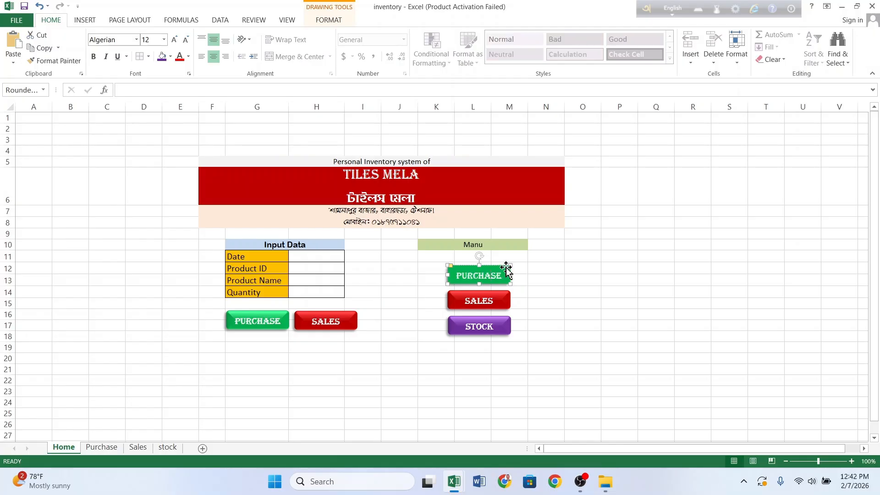
pyautogui.rightClick(507, 273)
pyautogui.click(540, 203)
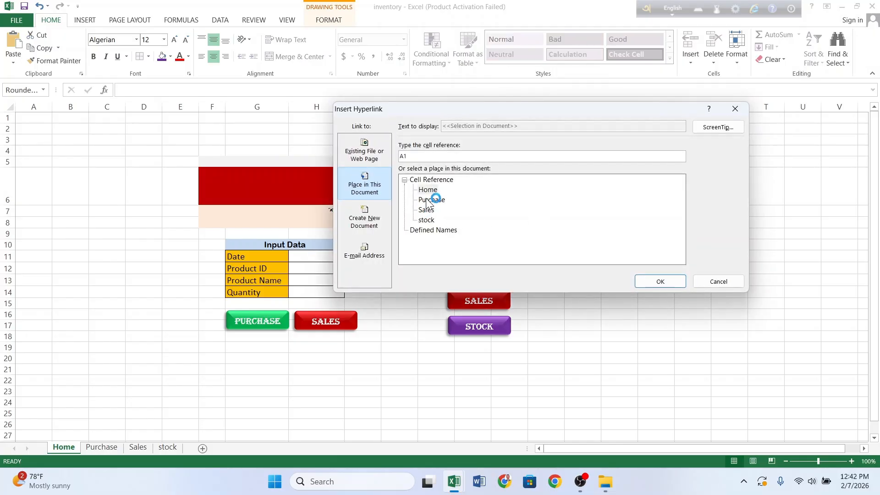
pyautogui.click(432, 200)
pyautogui.click(659, 281)
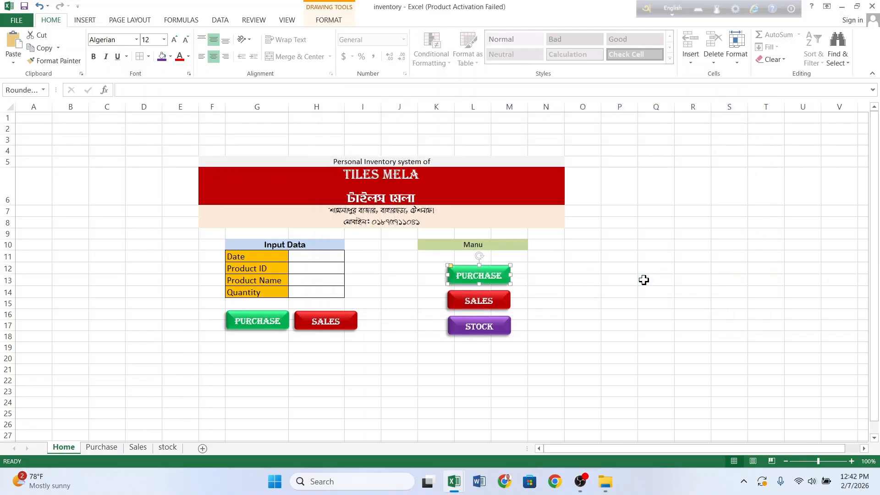
# Step: Hyperlink the SALES menu shape to the Sales sheet
pyautogui.click(458, 306)
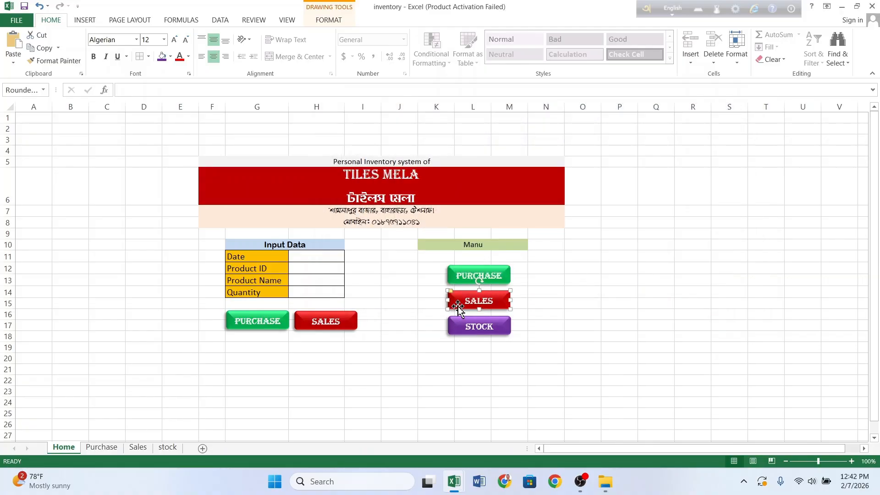
pyautogui.rightClick(458, 306)
pyautogui.click(493, 243)
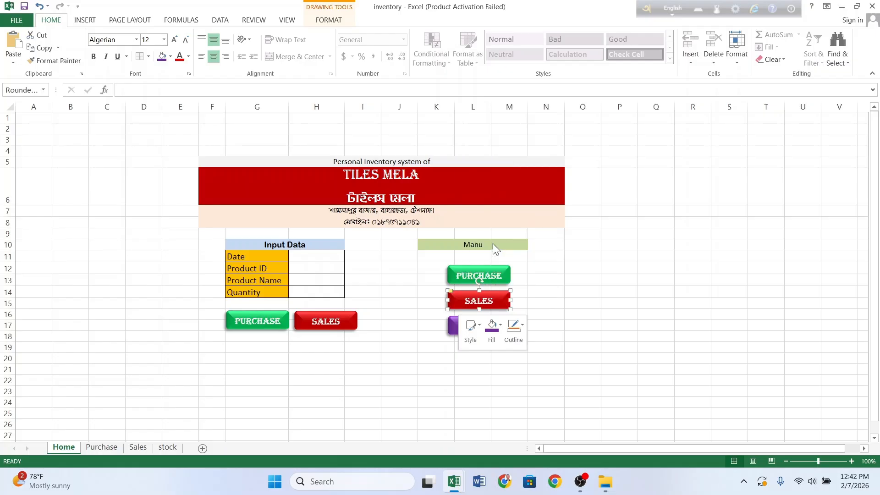
pyautogui.click(397, 249)
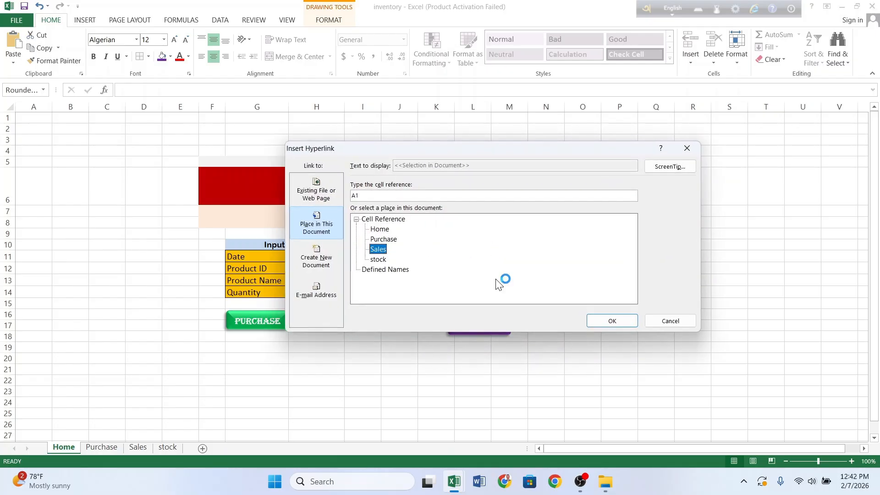
pyautogui.click(603, 320)
# Step: Hyperlink the STOCK menu shape to the stock sheet
pyautogui.click(504, 326)
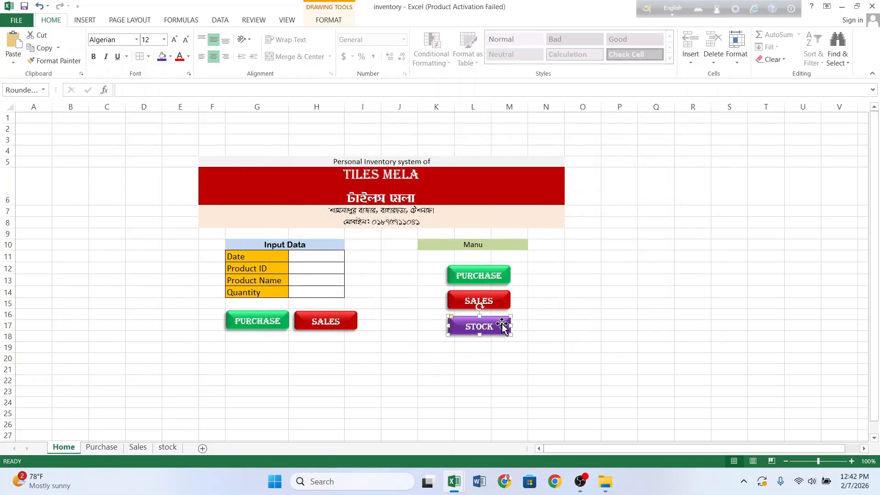
pyautogui.rightClick(503, 325)
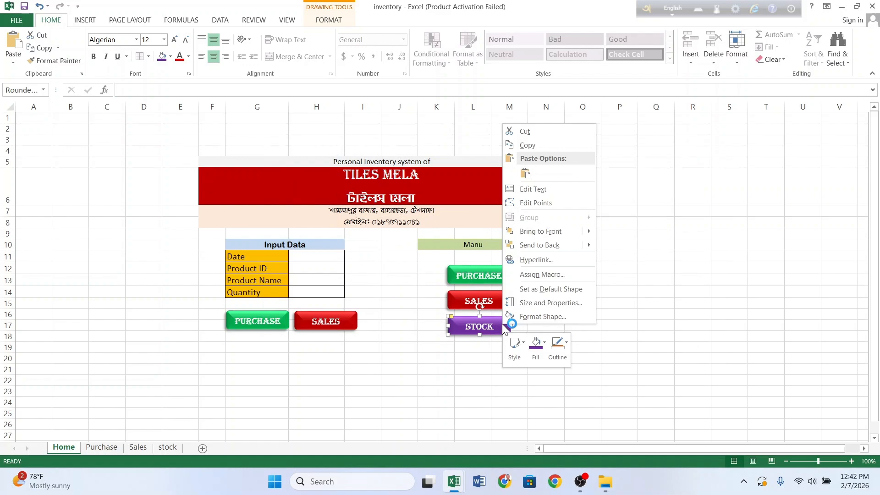
pyautogui.click(544, 261)
pyautogui.click(436, 274)
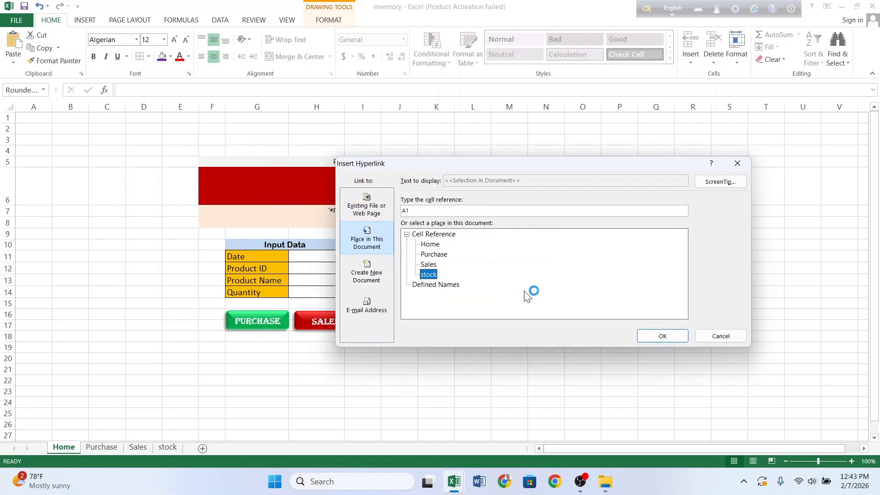
pyautogui.click(658, 337)
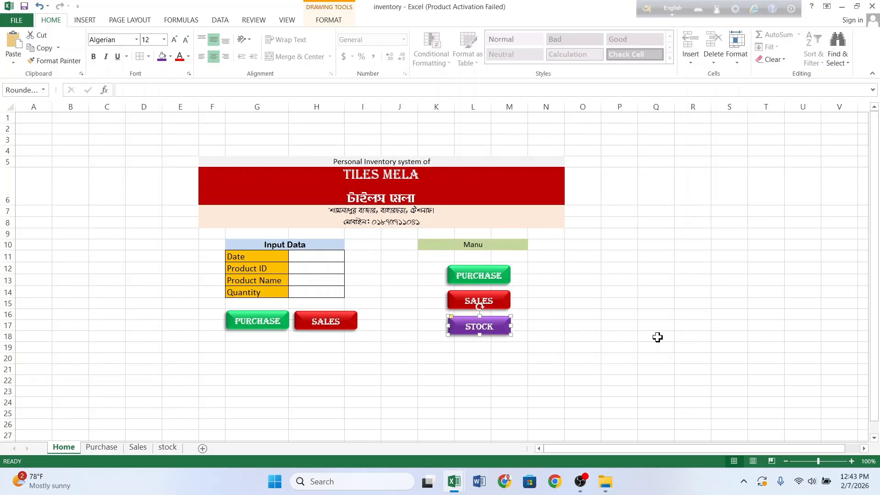
pyautogui.click(568, 355)
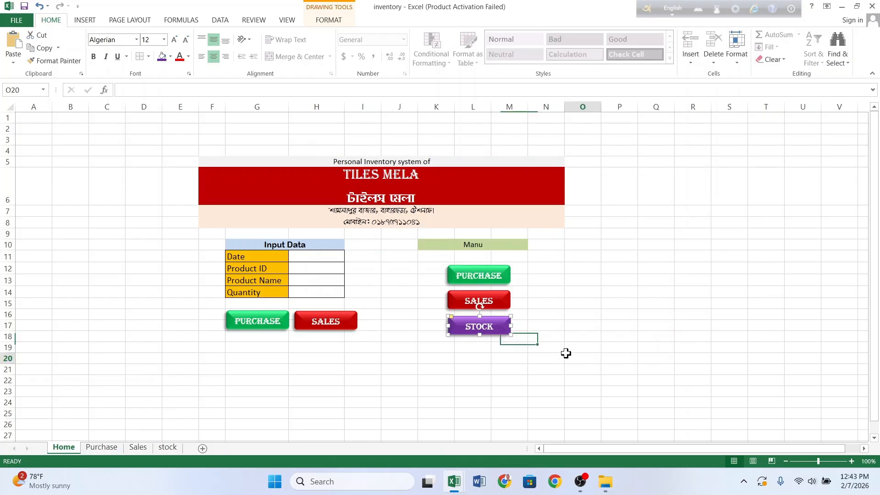
pyautogui.click(478, 277)
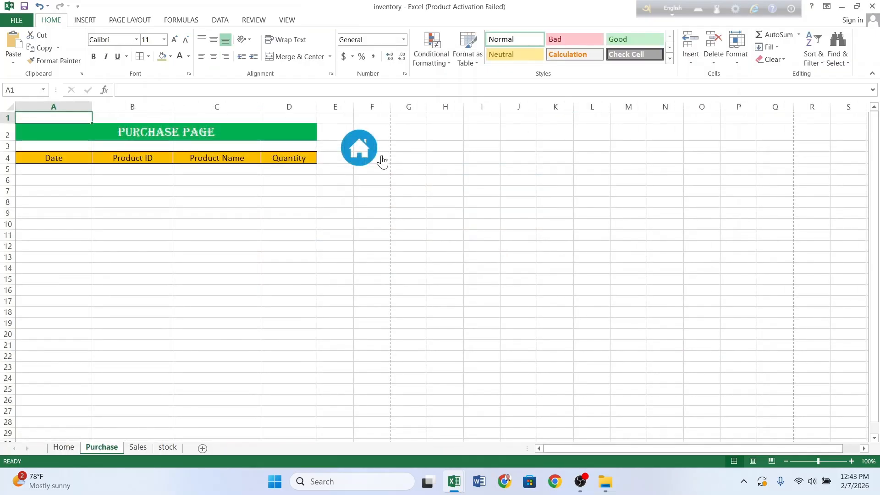
pyautogui.click(368, 158)
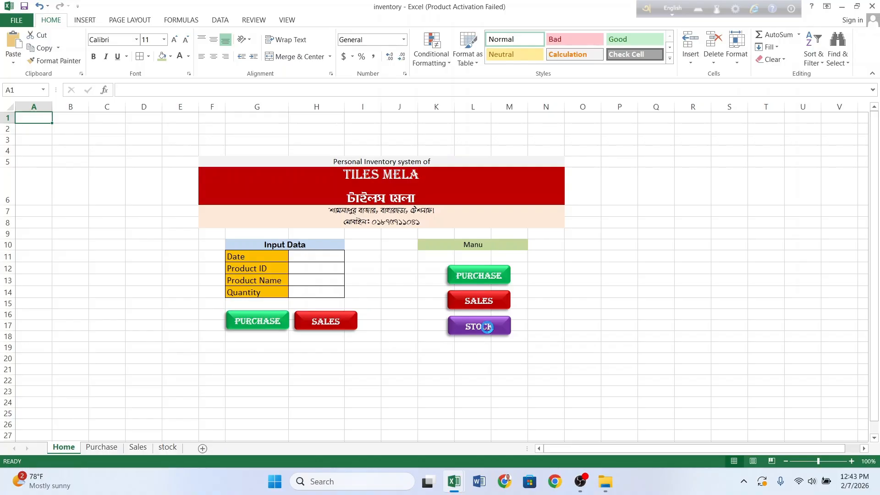
pyautogui.click(488, 331)
pyautogui.click(378, 152)
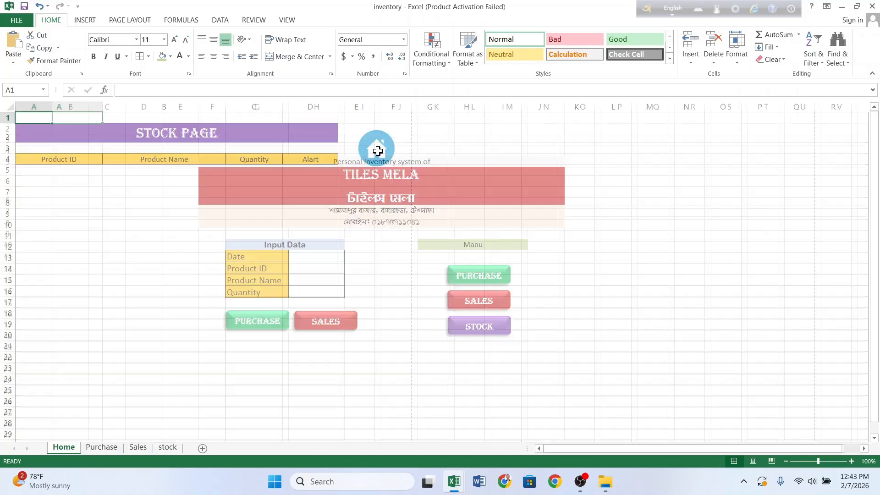
pyautogui.click(479, 282)
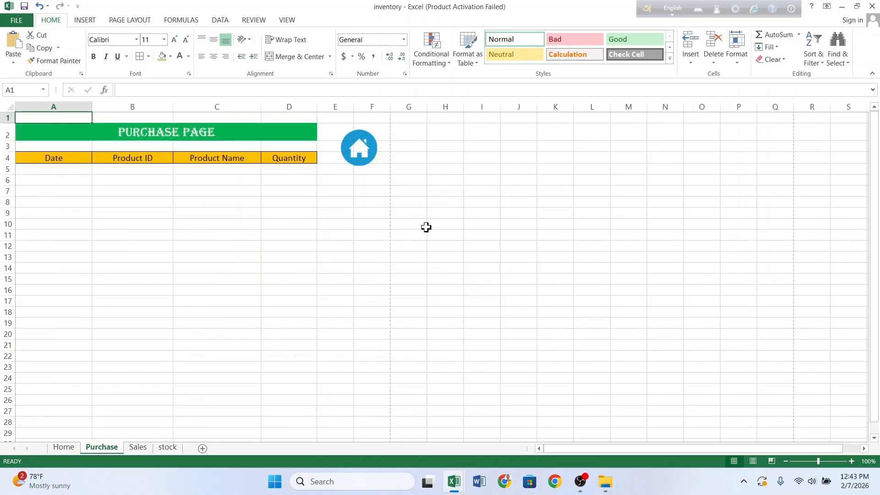
pyautogui.click(367, 143)
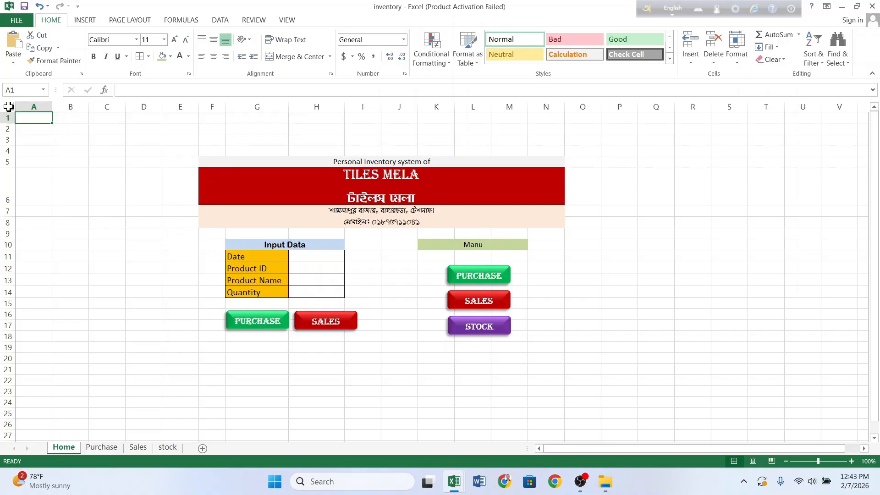
# Step: Turn off gridlines on the Home sheet from the View tab
pyautogui.click(9, 106)
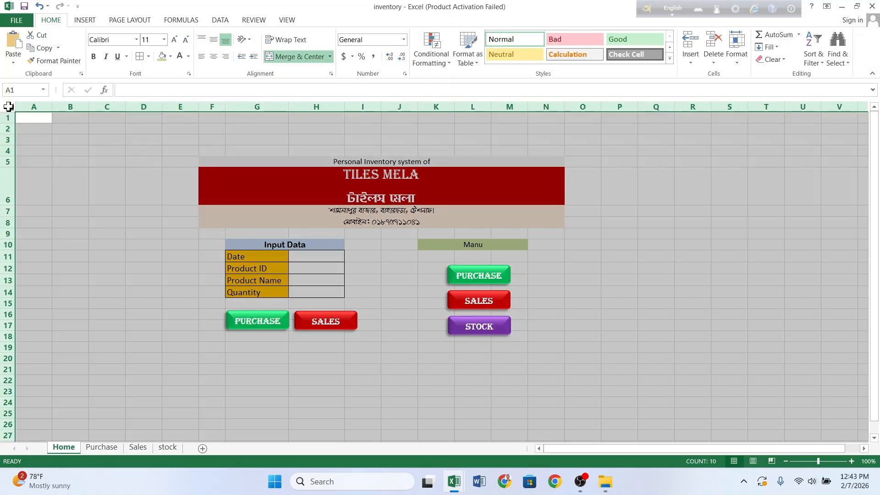
pyautogui.click(285, 20)
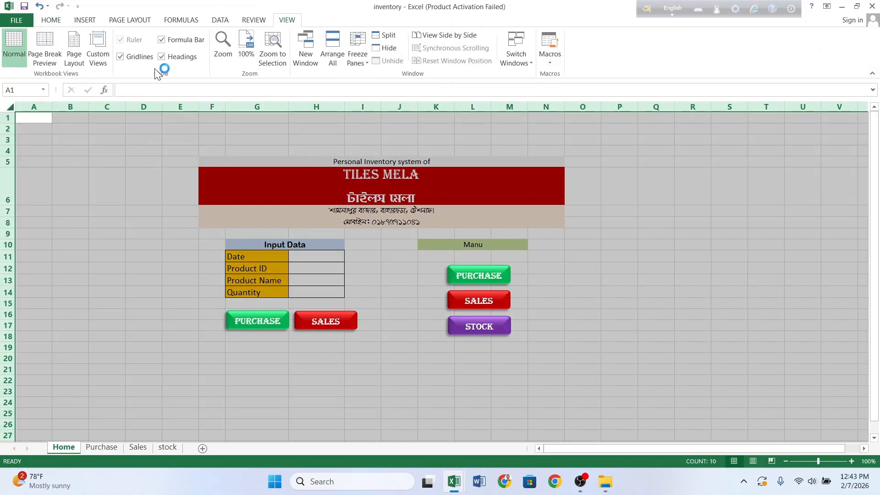
pyautogui.click(120, 57)
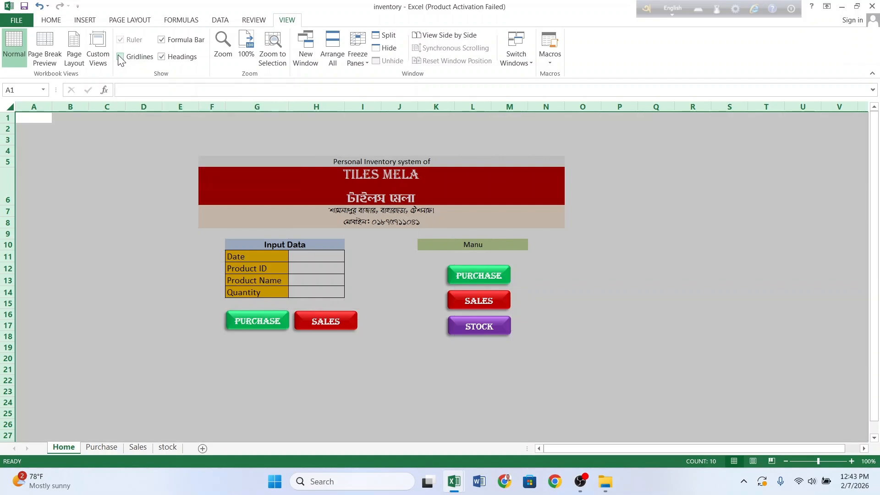
pyautogui.click(410, 379)
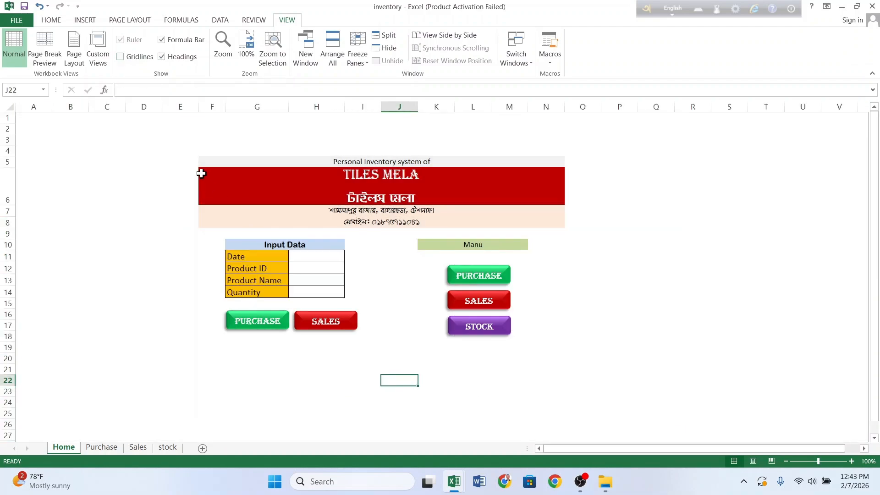
# Step: Select the dashboard range E4:N20 to check the plain layout
pyautogui.moveTo(197, 157); pyautogui.dragTo(373, 285)
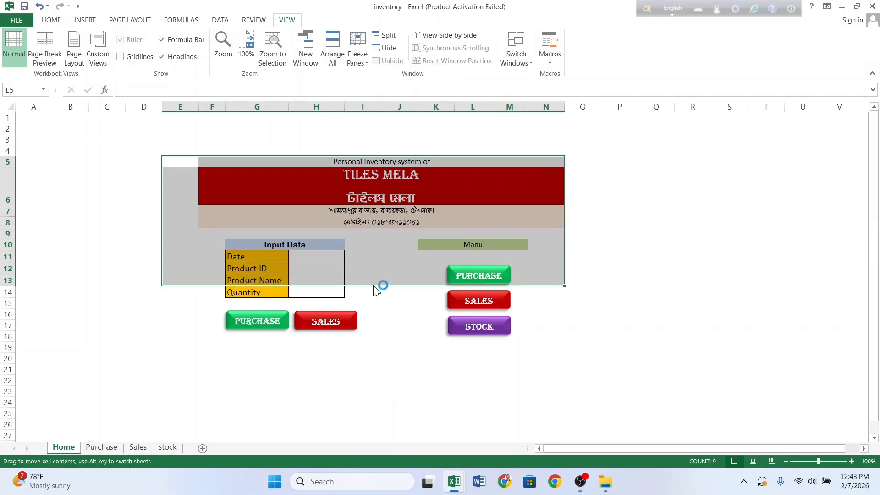
pyautogui.click(389, 382)
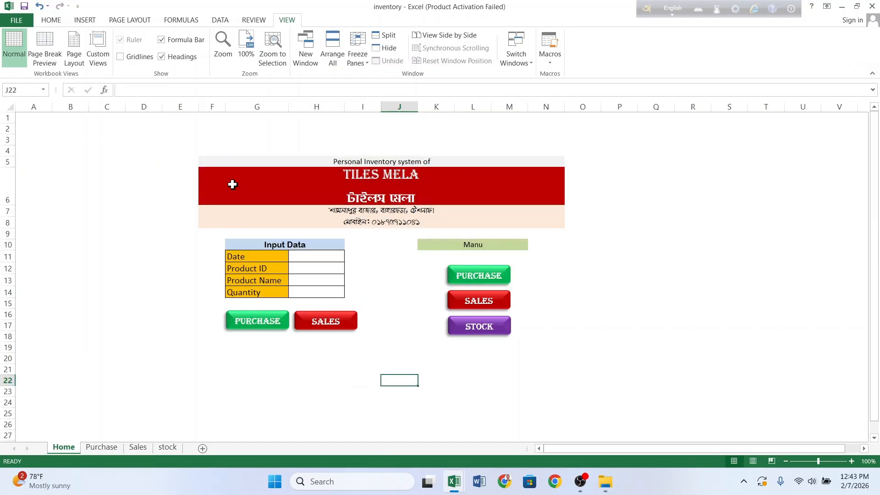
pyautogui.moveTo(199, 147)
pyautogui.mouseDown()
pyautogui.moveTo(404, 207)
pyautogui.moveTo(371, 320)
pyautogui.moveTo(392, 392)
pyautogui.moveTo(403, 362)
pyautogui.mouseUp()
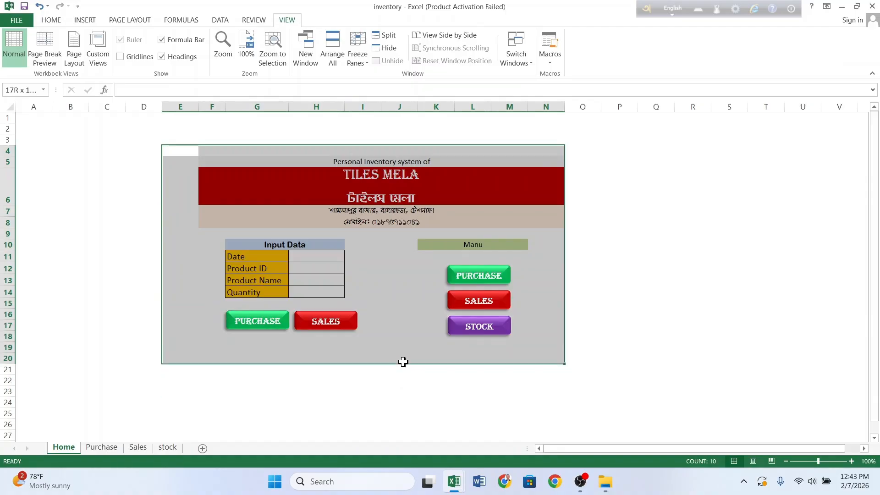
pyautogui.moveTo(403, 362); pyautogui.dragTo(404, 362)
pyautogui.click(366, 369)
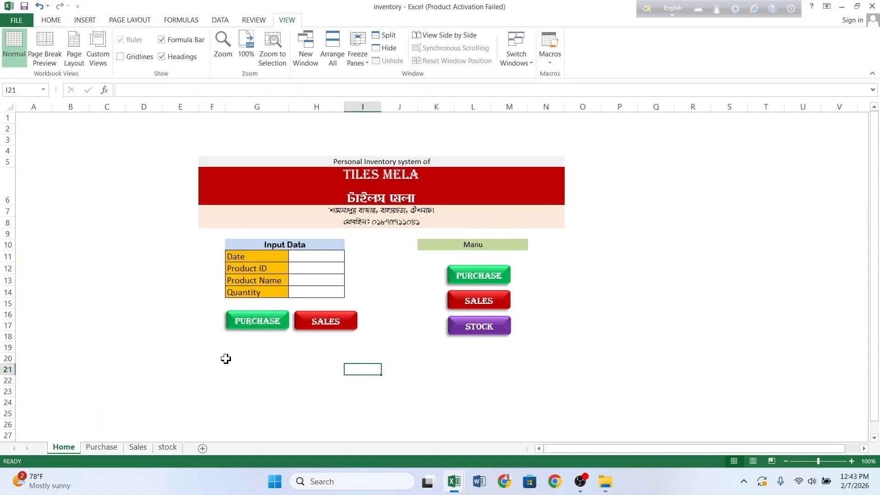
# Step: Merge and centre F20:N20 with middle vertical alignment
pyautogui.moveTo(224, 356); pyautogui.dragTo(548, 357)
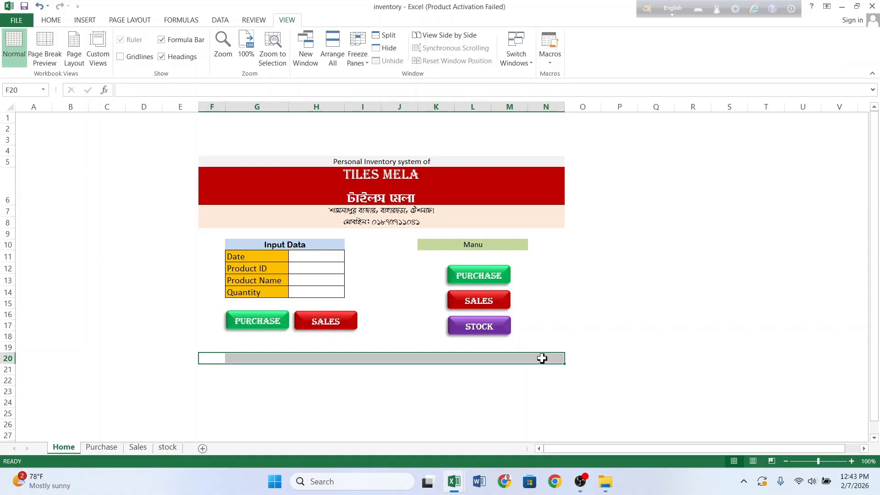
pyautogui.click(57, 21)
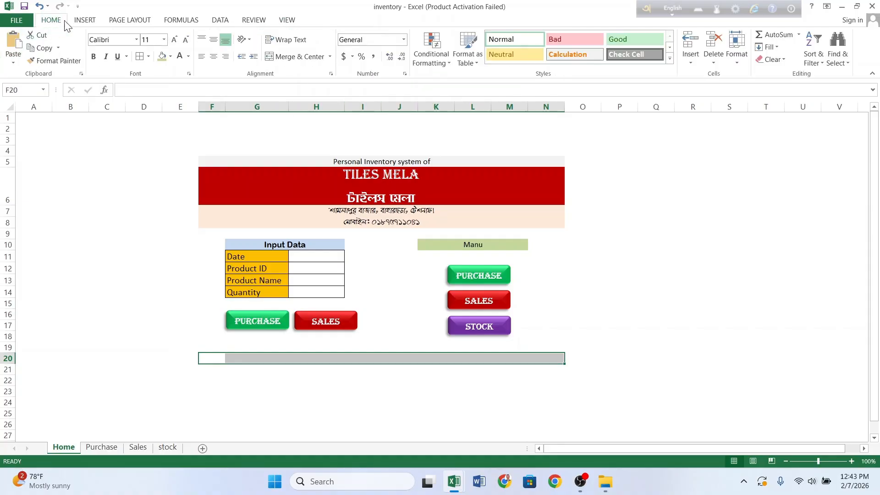
pyautogui.click(294, 57)
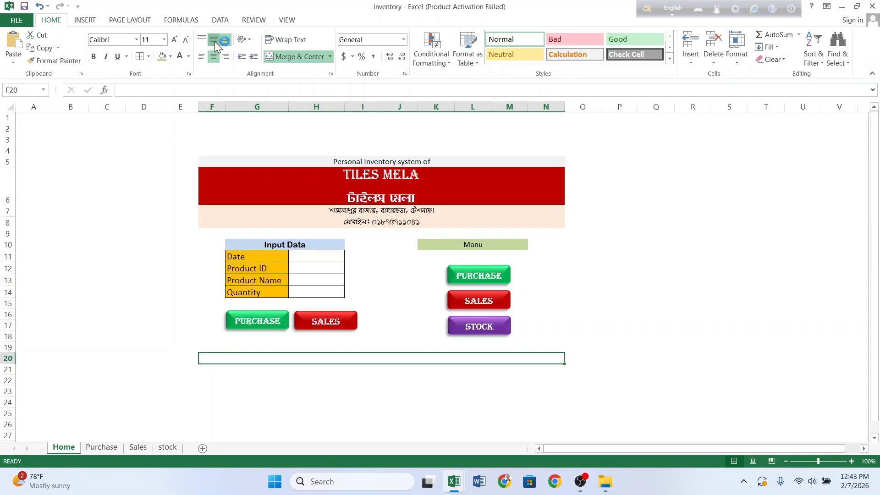
pyautogui.click(214, 43)
# Step: Enter the credit 'This system is developed by' plus the developer's name in F20, italicised
pyautogui.doubleClick(353, 358)
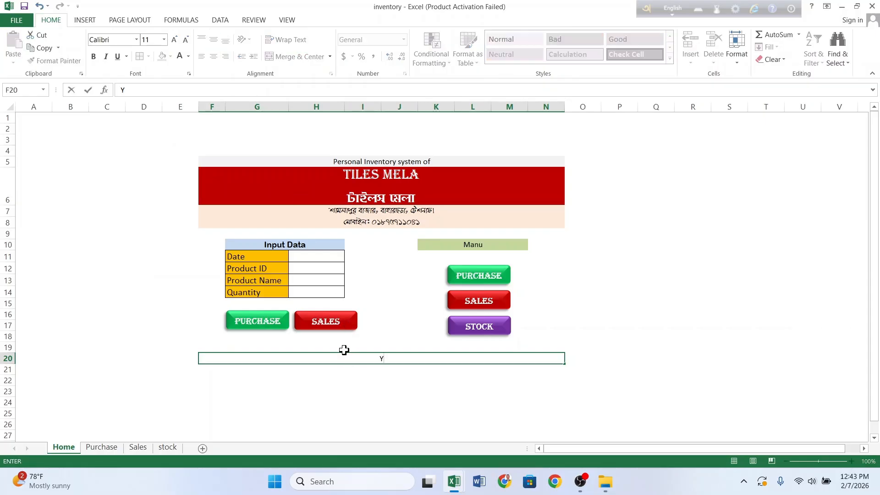
pyautogui.press('alt')
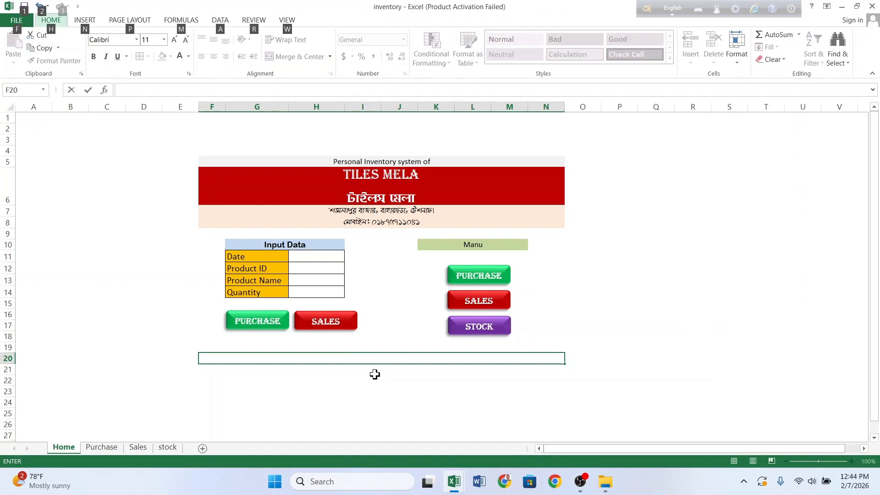
pyautogui.press('v')
pyautogui.press('Escape')
pyautogui.write('This syst')
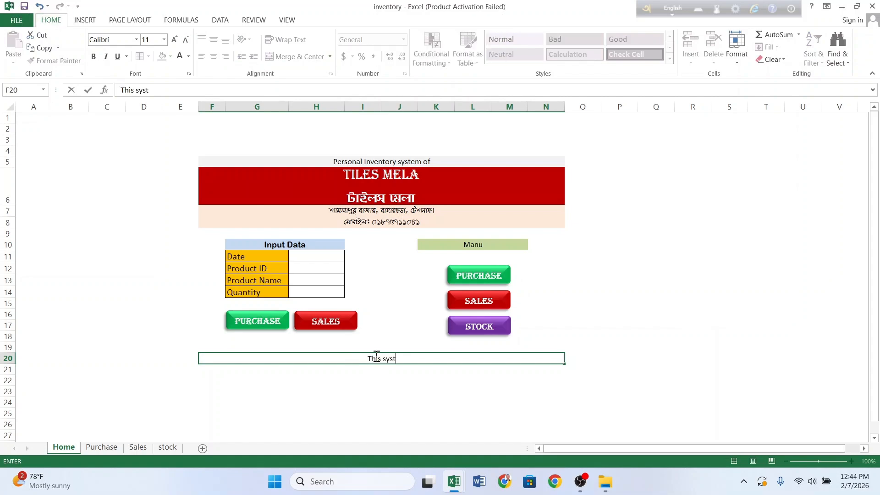
pyautogui.write('em is develop')
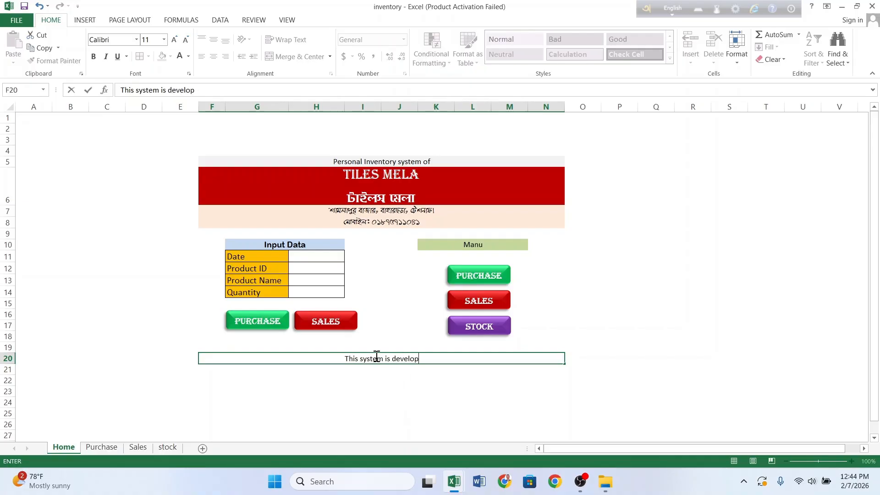
pyautogui.write('ed by Kalim')
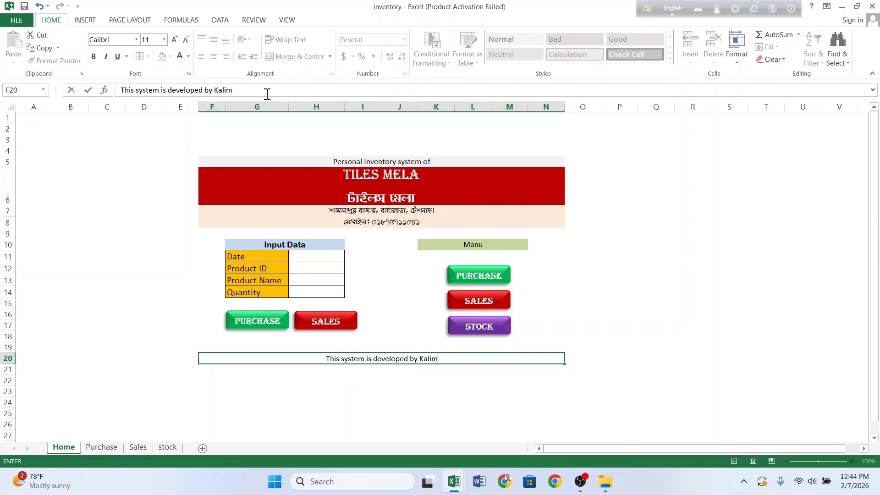
pyautogui.click(291, 413)
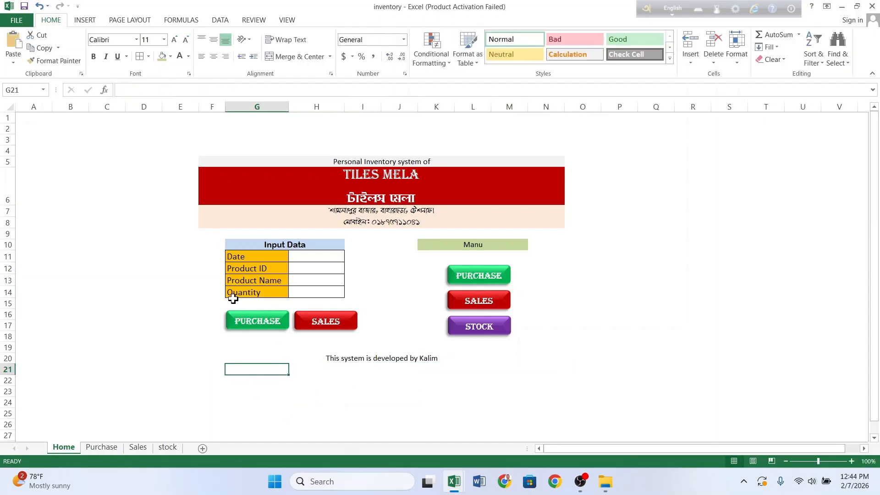
pyautogui.click(257, 358)
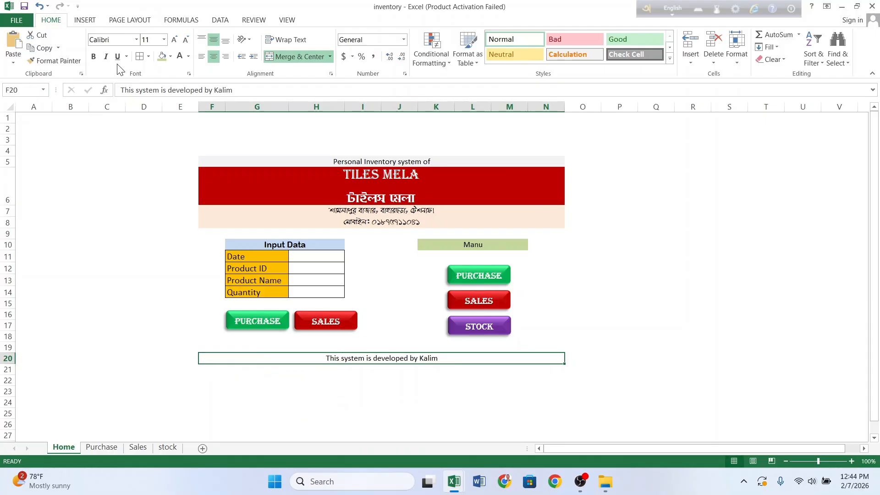
pyautogui.click(106, 56)
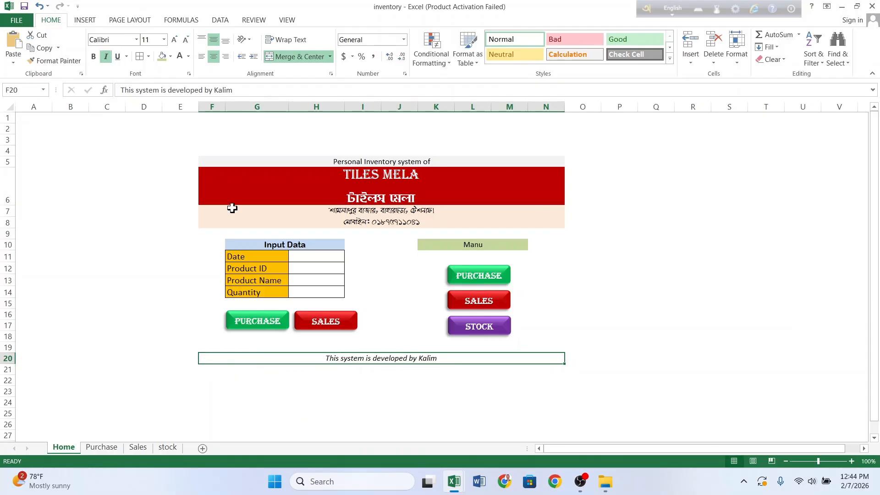
pyautogui.click(367, 398)
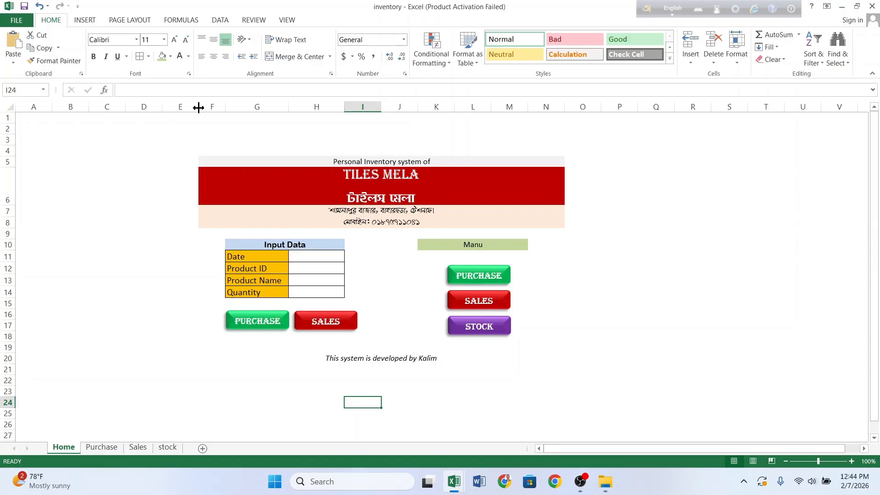
# Step: Put an outside border around the dashboard area F5:N22
pyautogui.moveTo(199, 109); pyautogui.dragTo(198, 108)
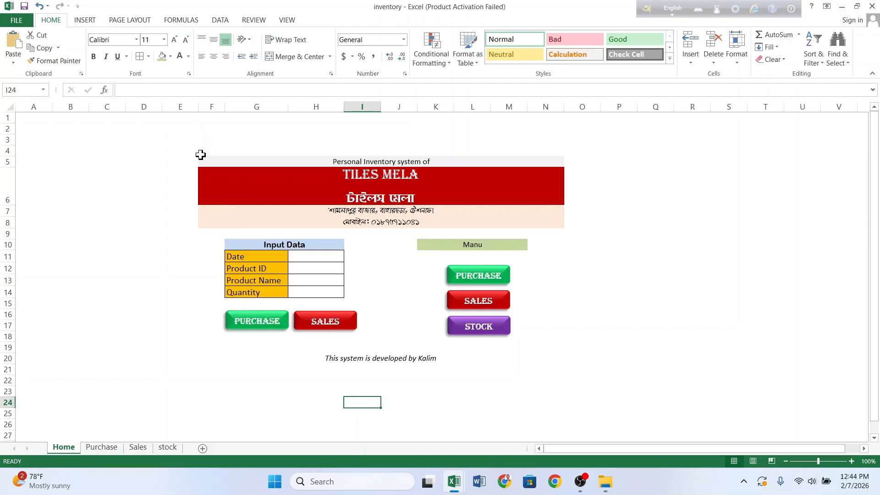
pyautogui.moveTo(201, 155)
pyautogui.mouseDown()
pyautogui.moveTo(331, 279)
pyautogui.moveTo(387, 380)
pyautogui.mouseUp()
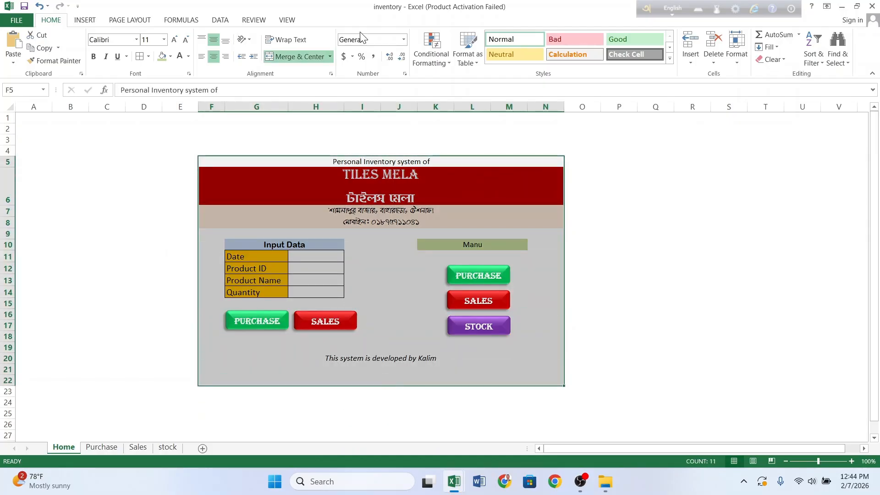
pyautogui.click(148, 57)
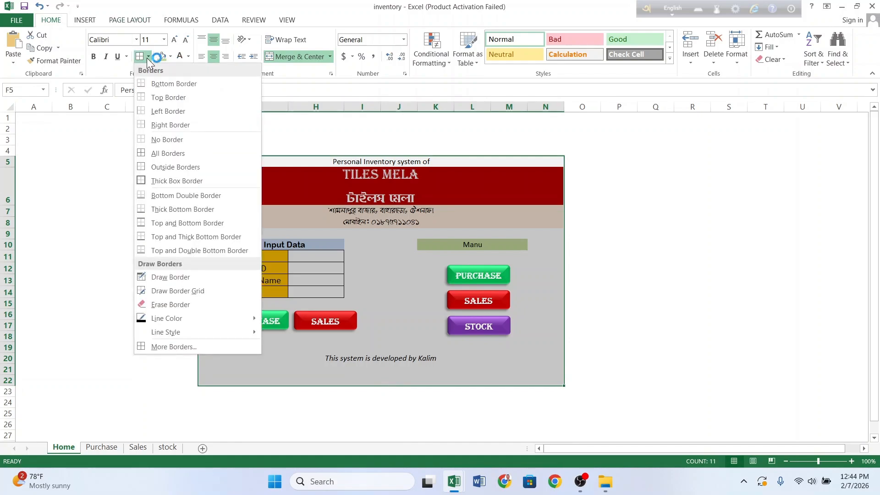
pyautogui.click(168, 168)
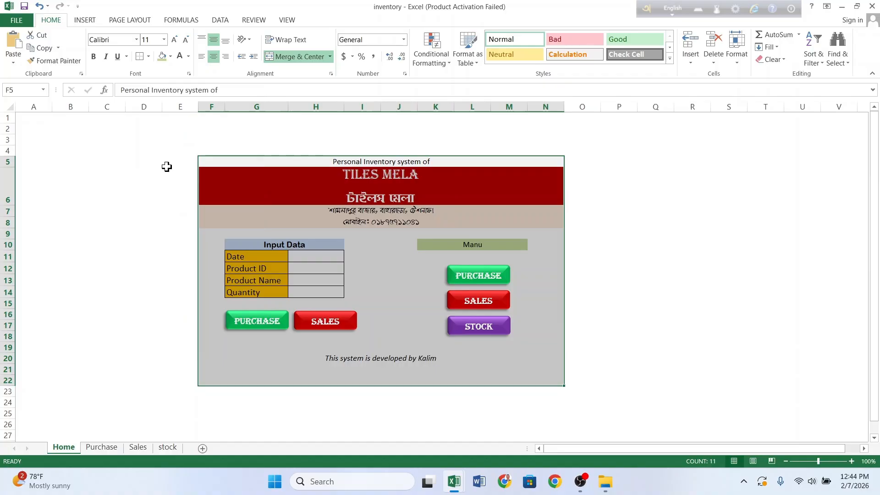
pyautogui.click(297, 426)
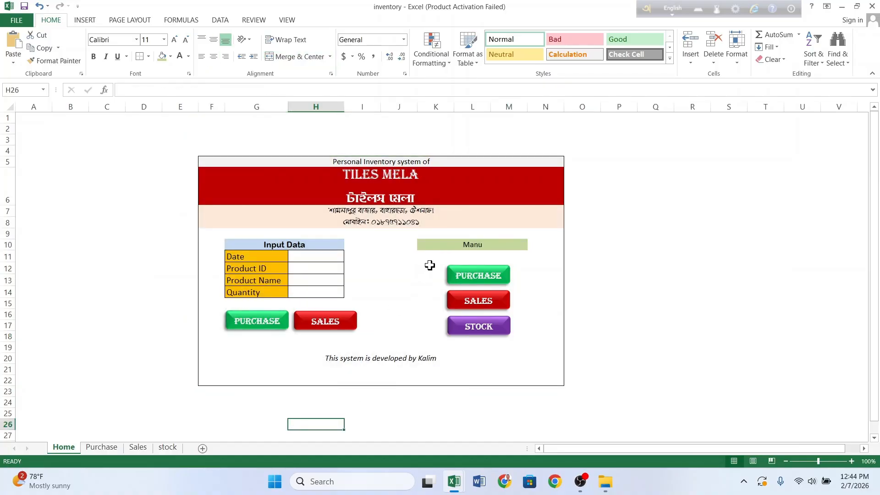
# Step: Put an outside border around the Manu block and its buttons
pyautogui.moveTo(421, 243); pyautogui.dragTo(487, 338)
pyautogui.click(295, 56)
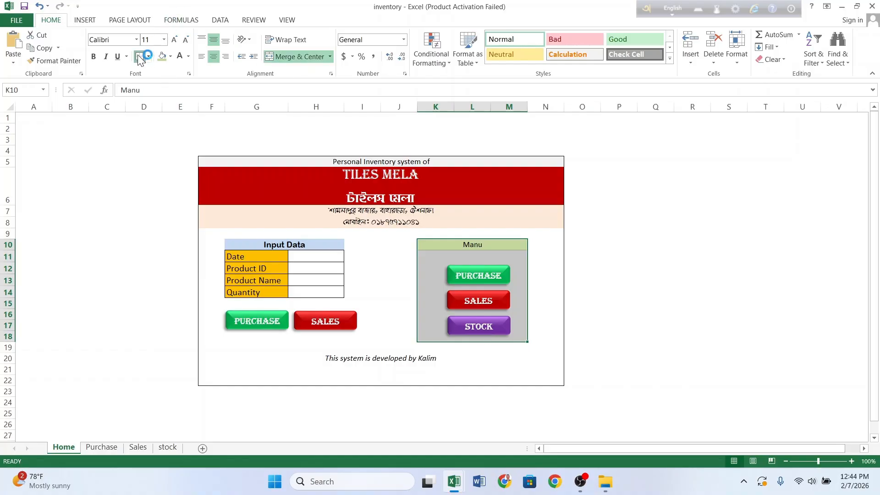
pyautogui.click(380, 296)
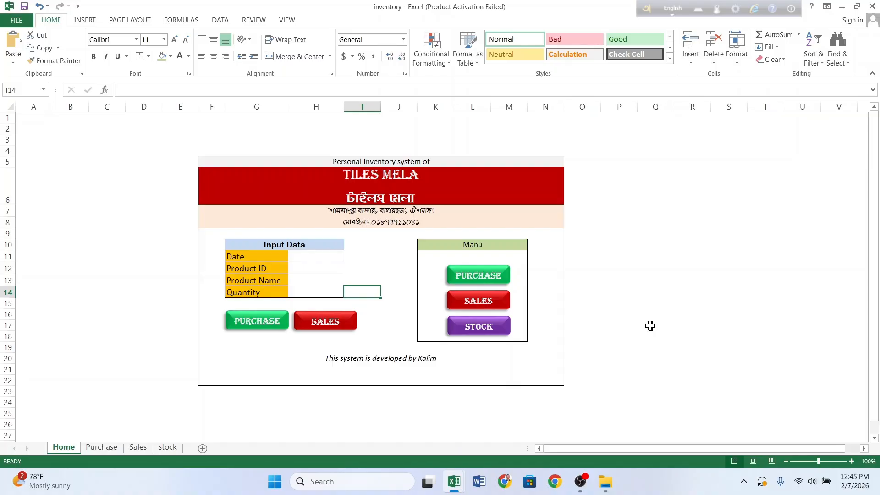
# Step: Fill the Input Data form: today's date, product ID KYC-16, Tiles-18, quantity 500
pyautogui.click(502, 357)
pyautogui.click(373, 283)
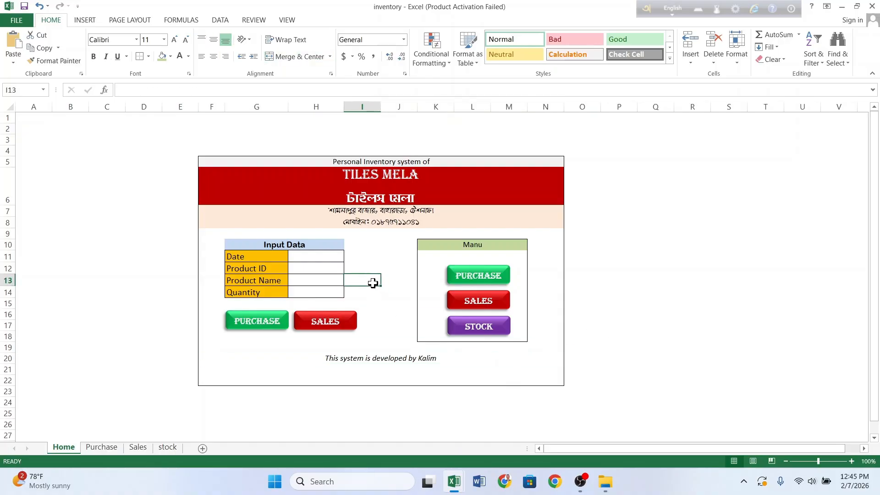
pyautogui.click(324, 257)
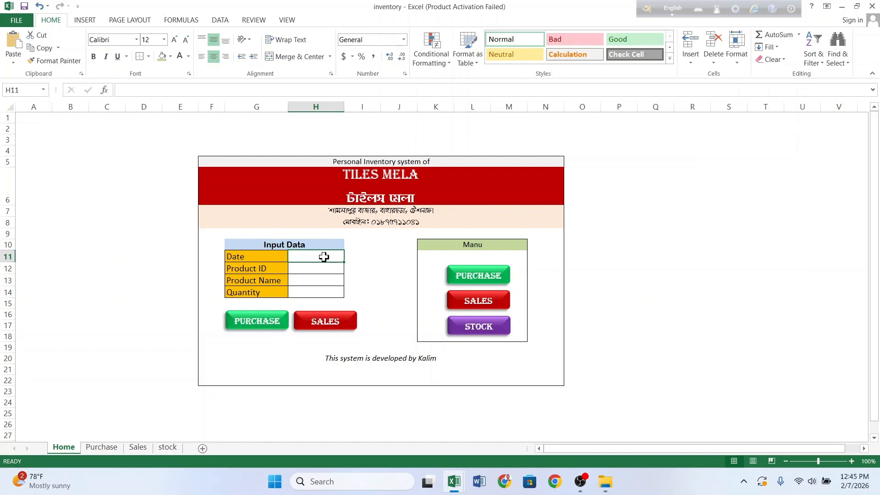
pyautogui.hotkey('ctrl', ';')
pyautogui.press('Return')
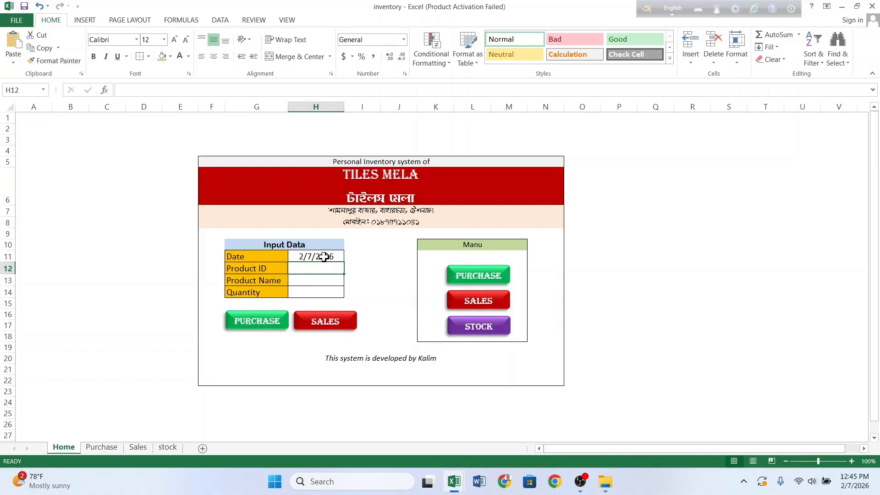
pyautogui.write('KI')
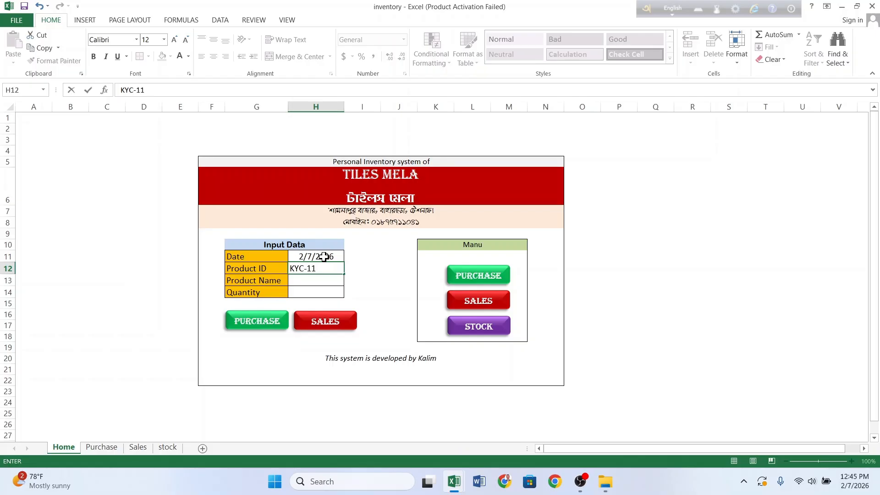
pyautogui.press('Return')
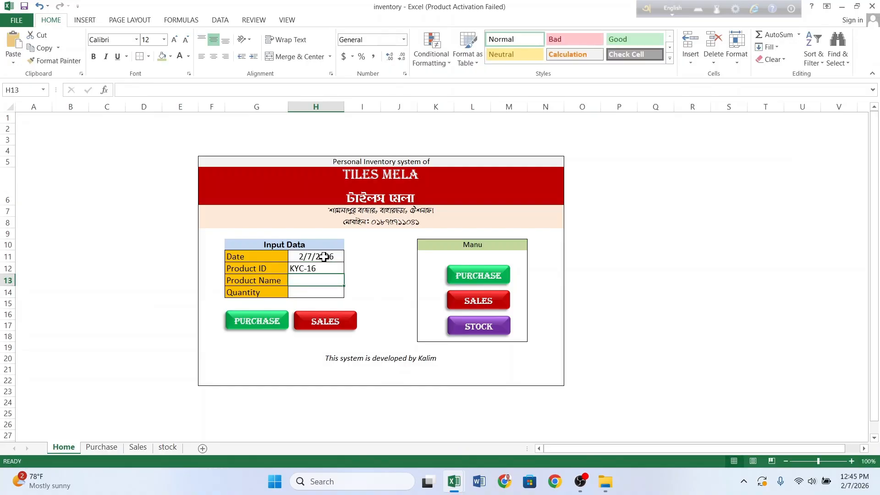
pyautogui.write('Tiles')
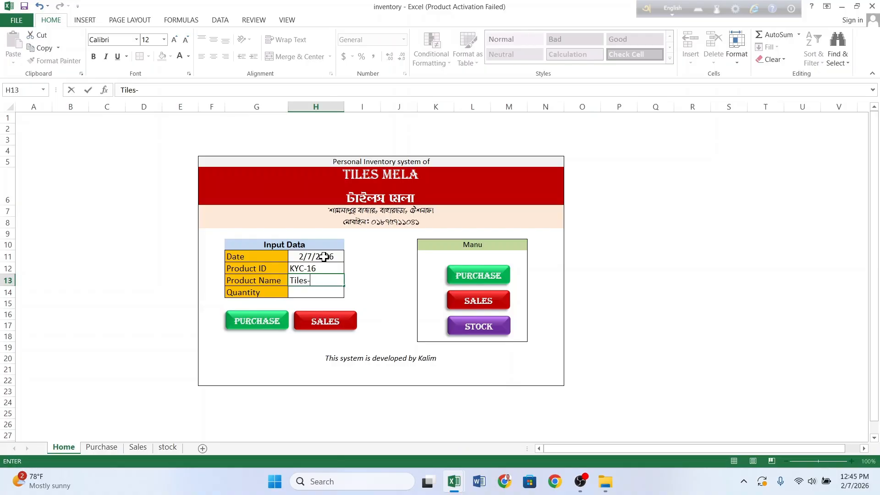
pyautogui.write('-18')
pyautogui.press('Return')
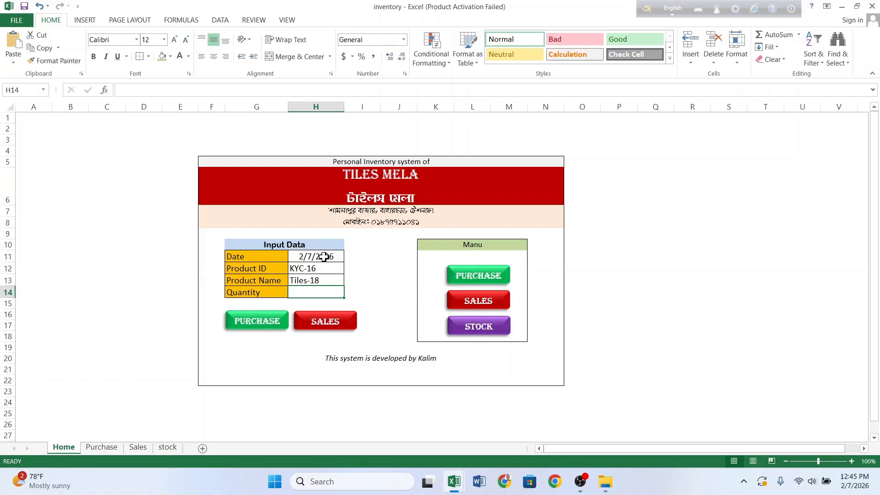
pyautogui.write('500')
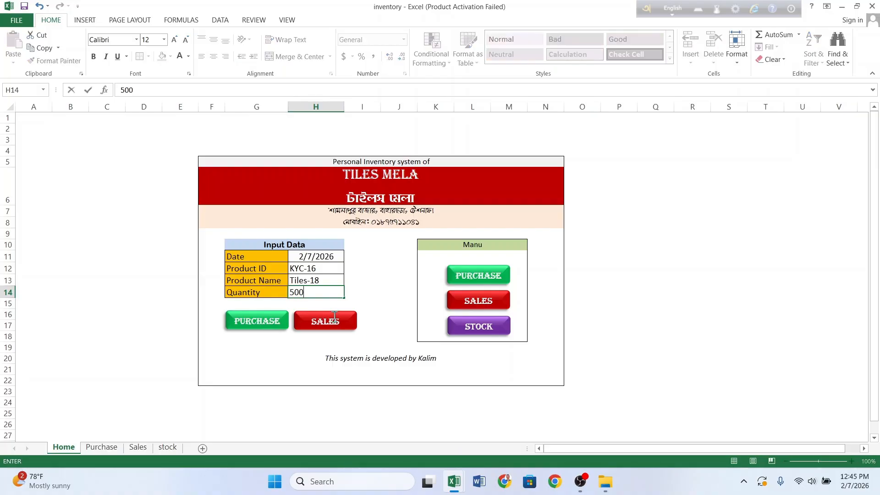
pyautogui.click(362, 278)
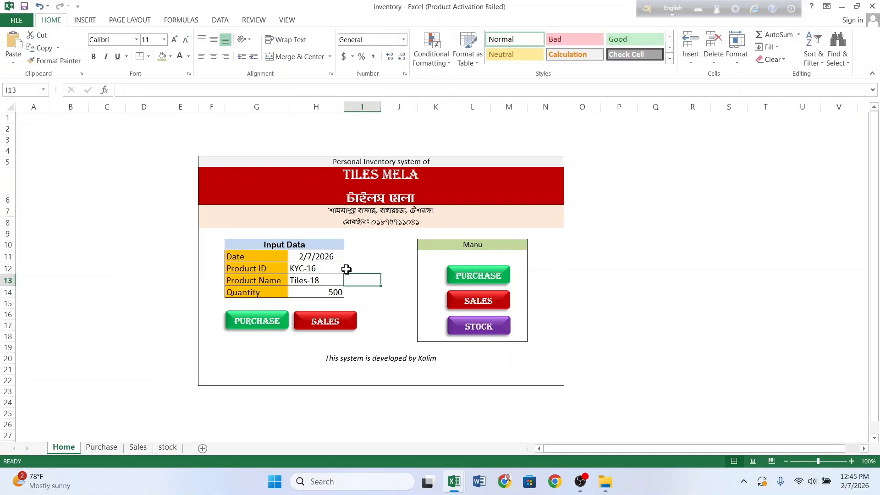
# Step: Centre-align the input values in H11:H14
pyautogui.moveTo(315, 256); pyautogui.dragTo(323, 303)
pyautogui.click(323, 300)
pyautogui.click(322, 296)
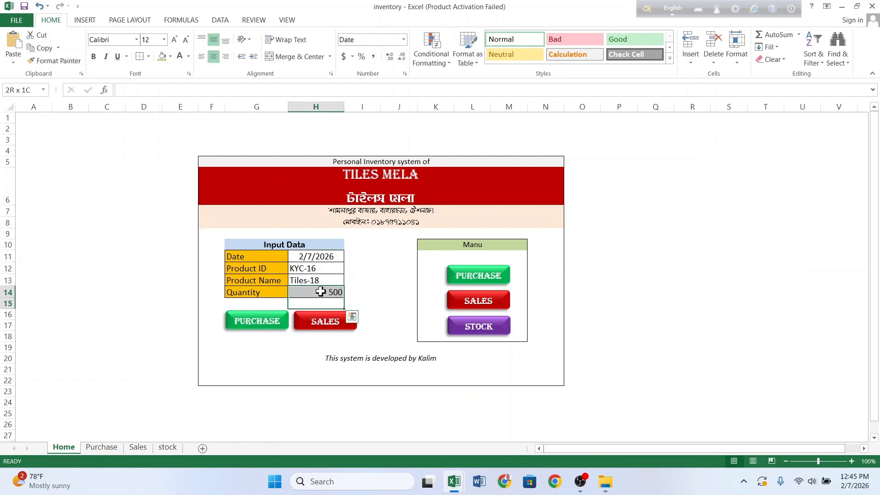
pyautogui.moveTo(320, 256); pyautogui.dragTo(323, 292)
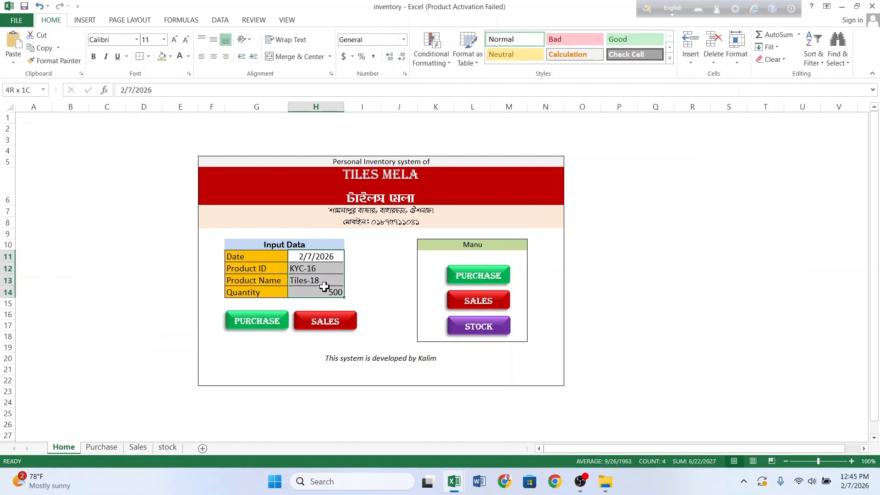
pyautogui.click(214, 56)
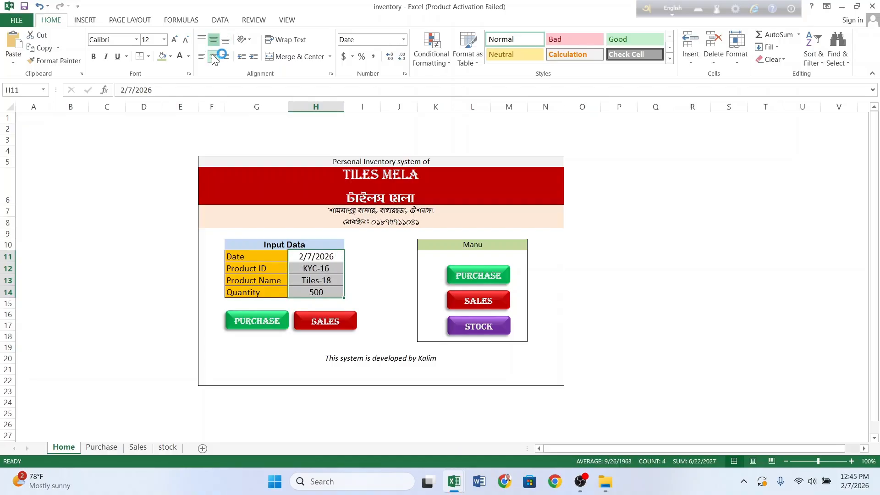
pyautogui.click(404, 58)
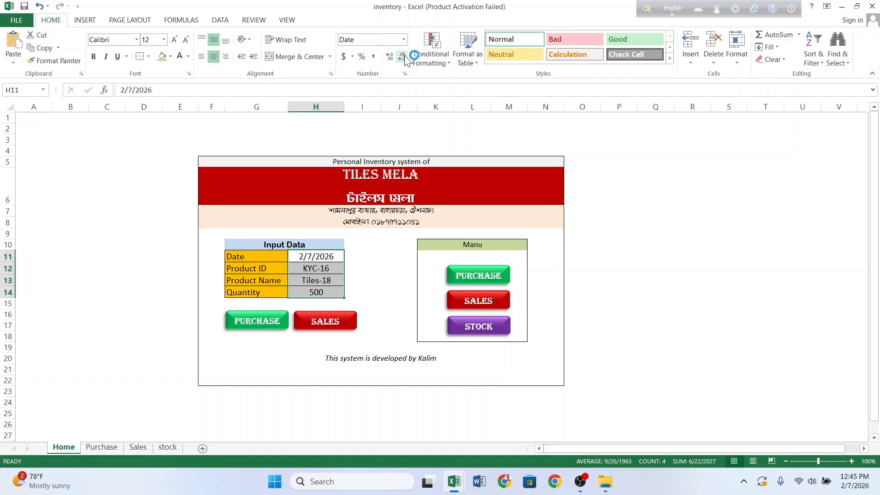
pyautogui.click(286, 21)
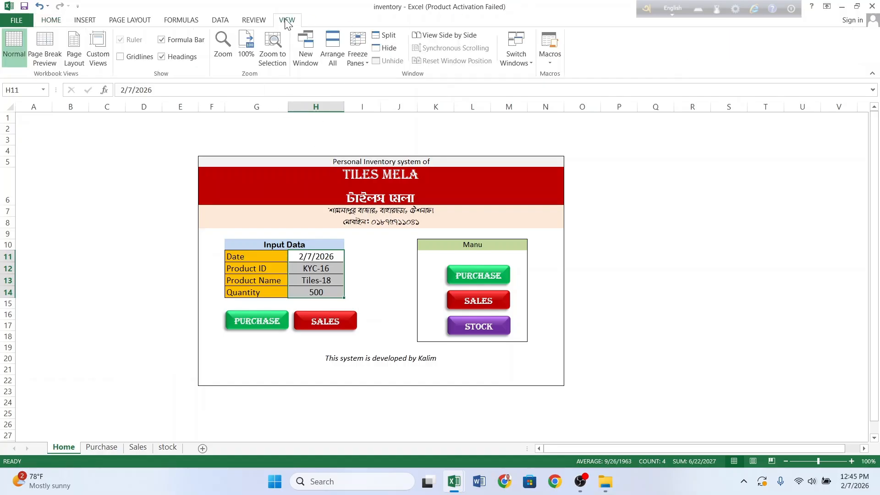
# Step: Begin recording a new macro named 'Purchsae' for purchase entries
pyautogui.click(380, 276)
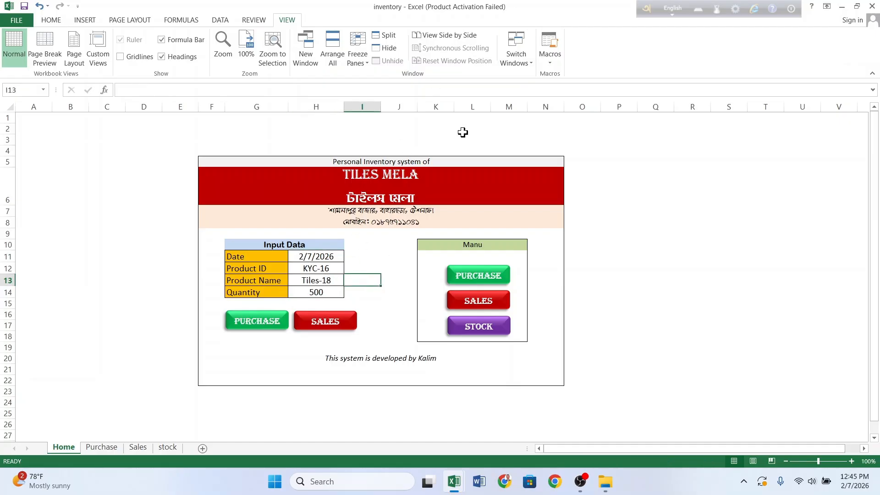
pyautogui.click(547, 64)
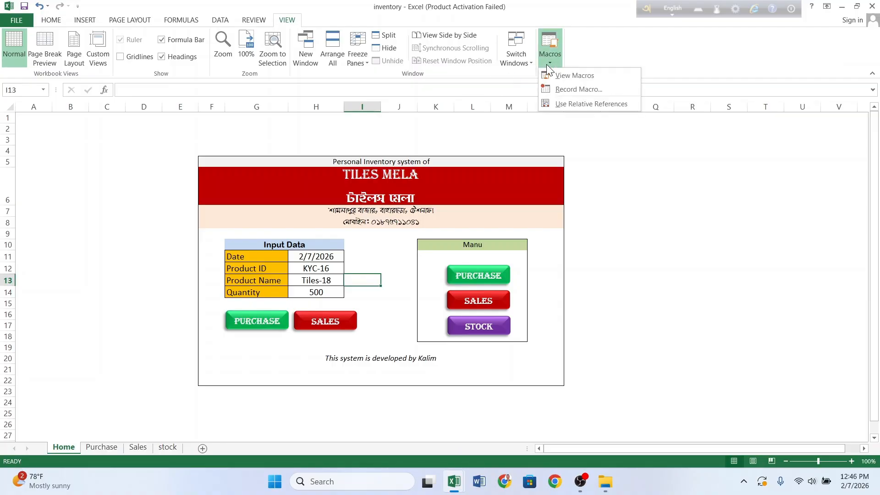
pyautogui.click(557, 90)
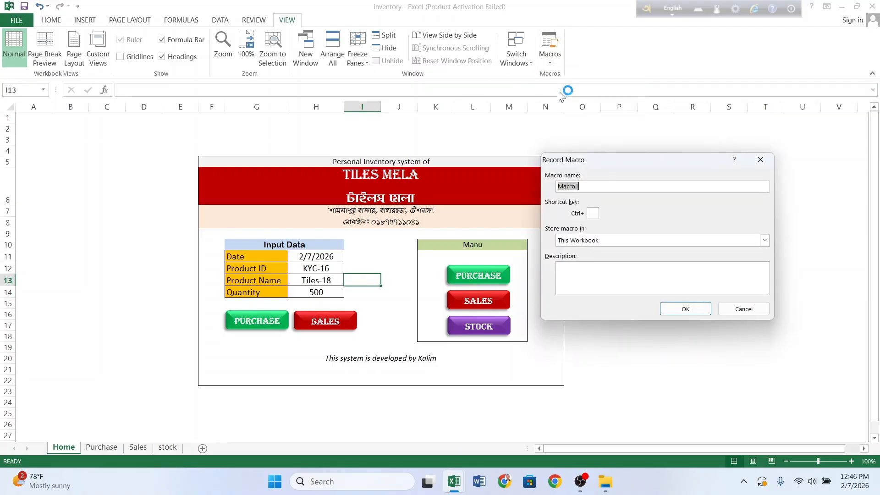
pyautogui.write('Purchsa')
pyautogui.write('e')
pyautogui.click(677, 306)
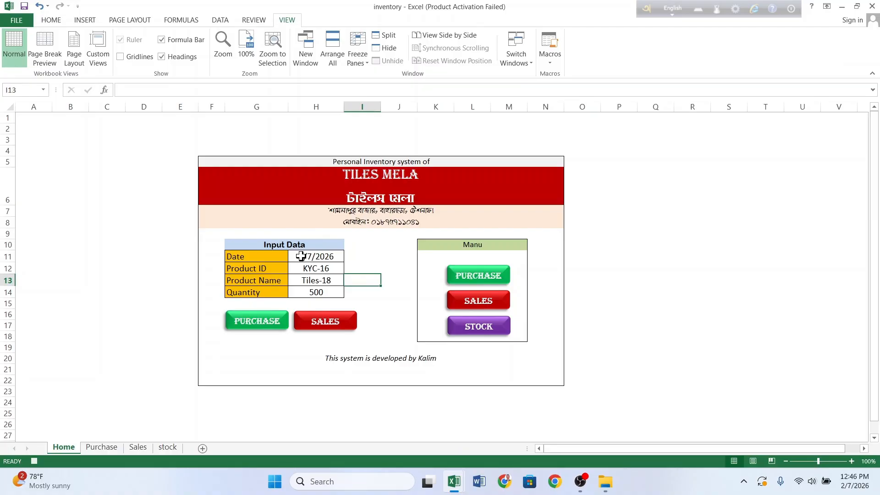
# Step: Copy H11:H14 and paste it transposed into row 5 of the Purchase sheet
pyautogui.moveTo(301, 256); pyautogui.dragTo(318, 290)
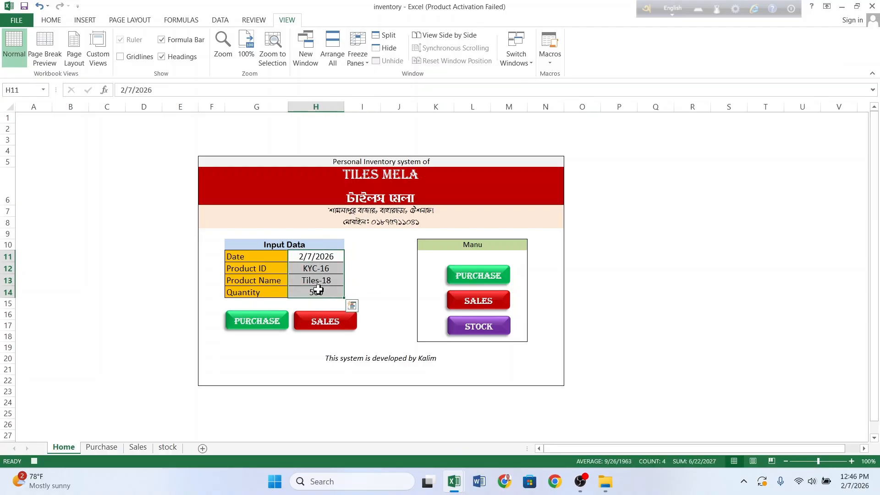
pyautogui.hotkey('ctrl', 'c')
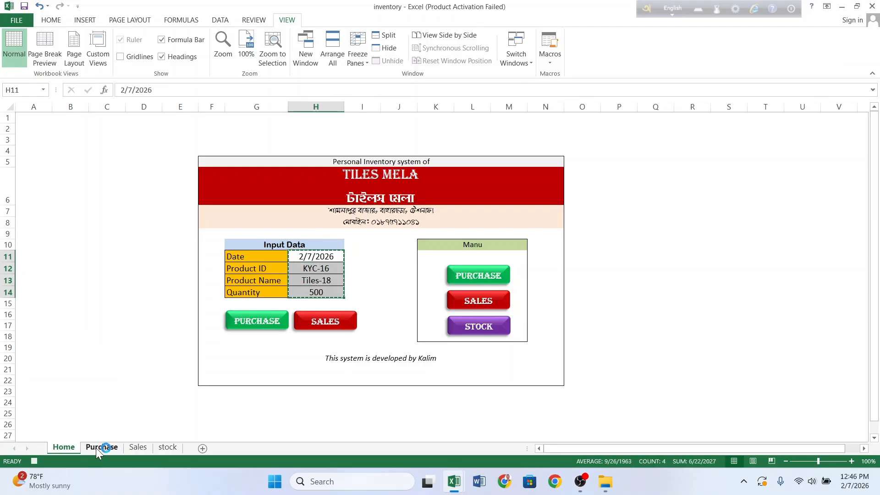
pyautogui.click(96, 447)
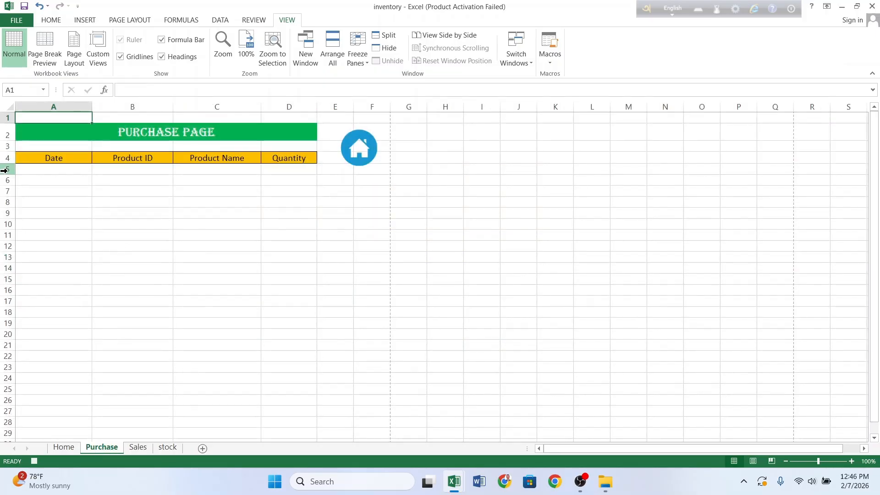
pyautogui.click(27, 171)
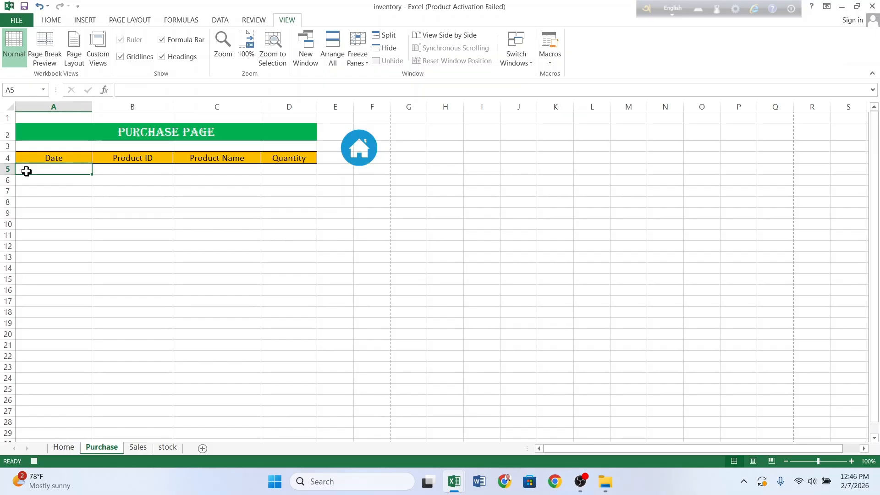
pyautogui.rightClick(27, 171)
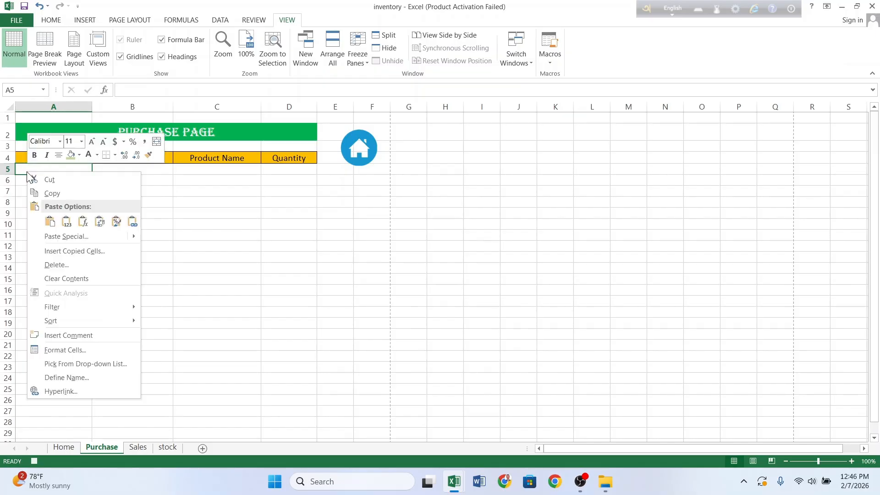
pyautogui.click(82, 237)
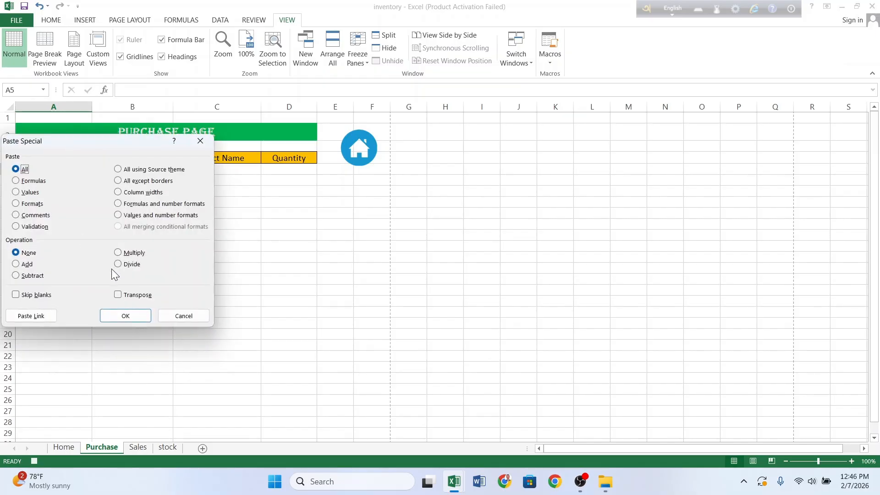
pyautogui.click(118, 295)
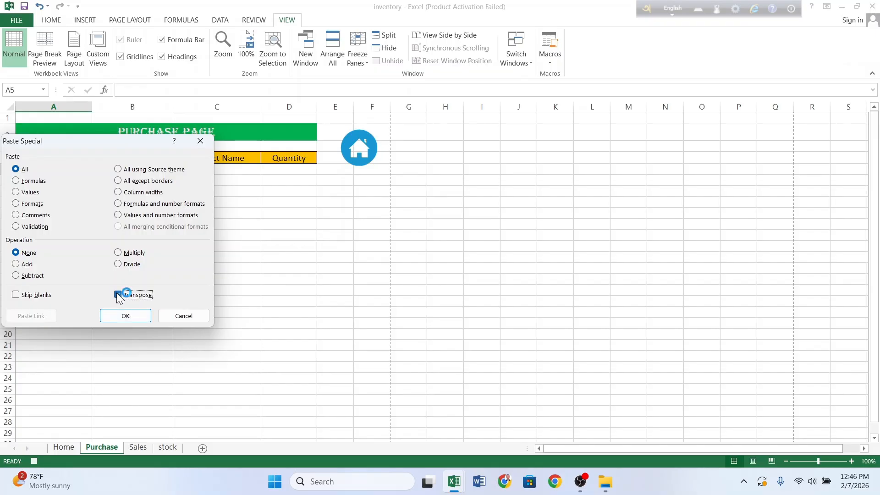
pyautogui.click(124, 315)
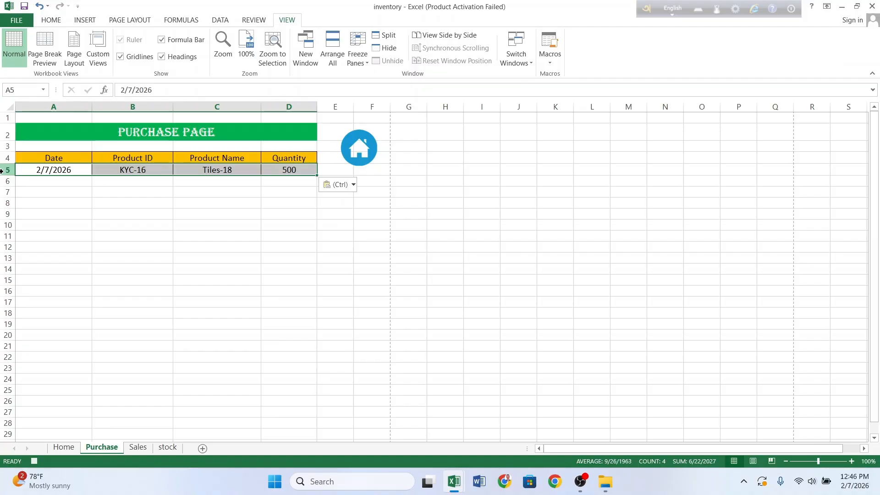
# Step: Insert a blank row at row 5, then clear the Home input values
pyautogui.rightClick(2, 170)
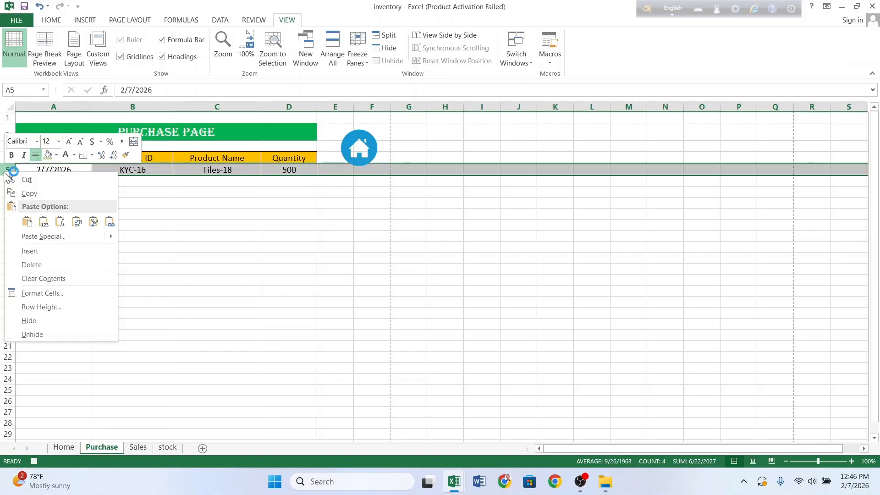
pyautogui.click(34, 250)
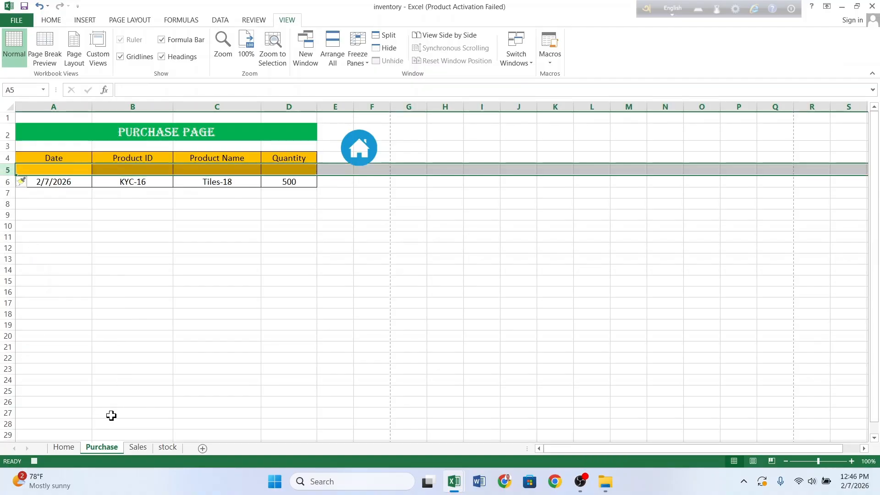
pyautogui.click(68, 446)
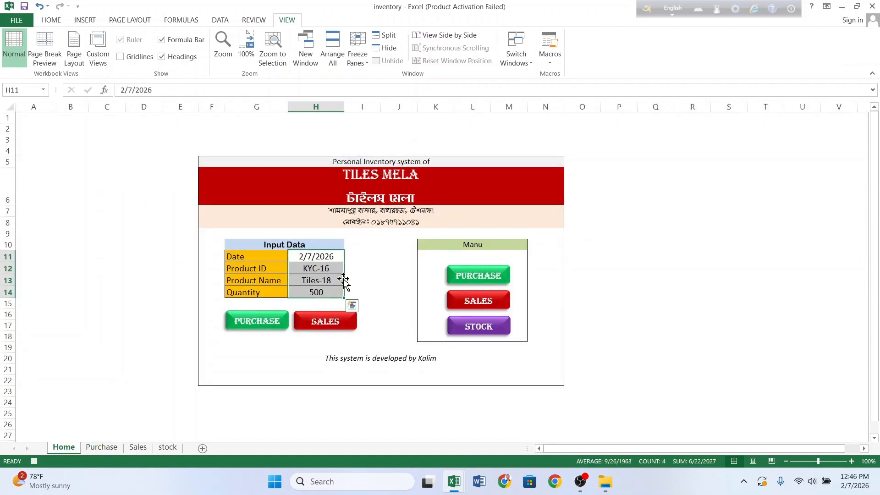
pyautogui.press('Delete')
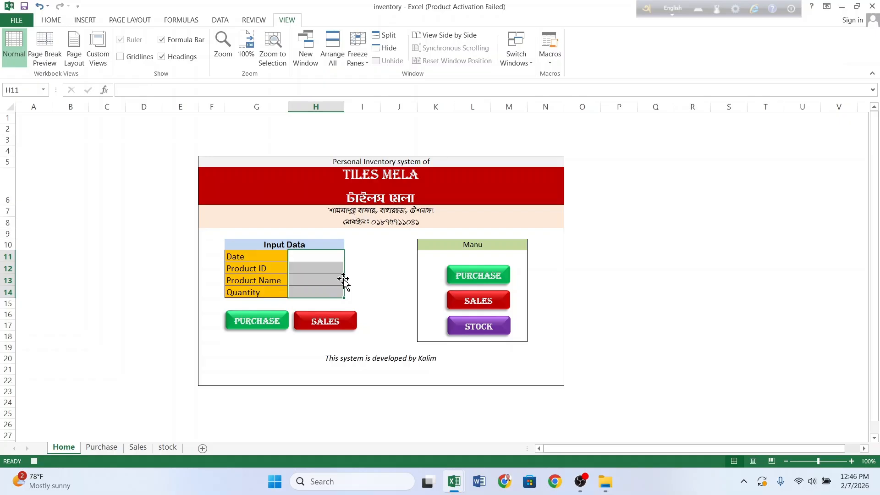
pyautogui.click(323, 256)
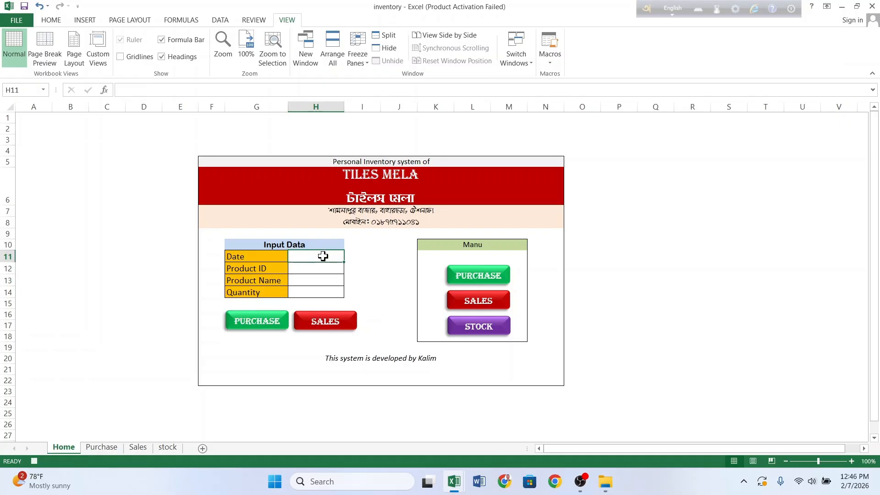
pyautogui.click(552, 64)
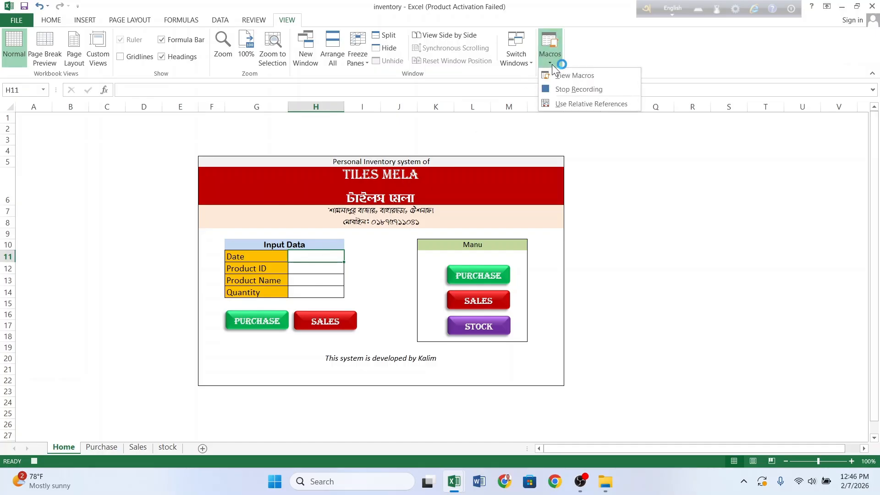
# Step: Stop the macro recording, then enter today's date and product ID KYC-16
pyautogui.click(556, 87)
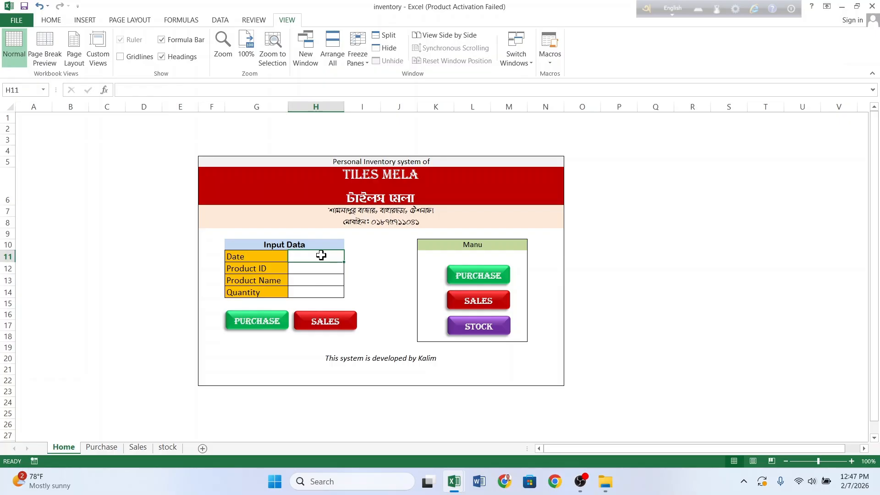
pyautogui.hotkey('ctrl', ';')
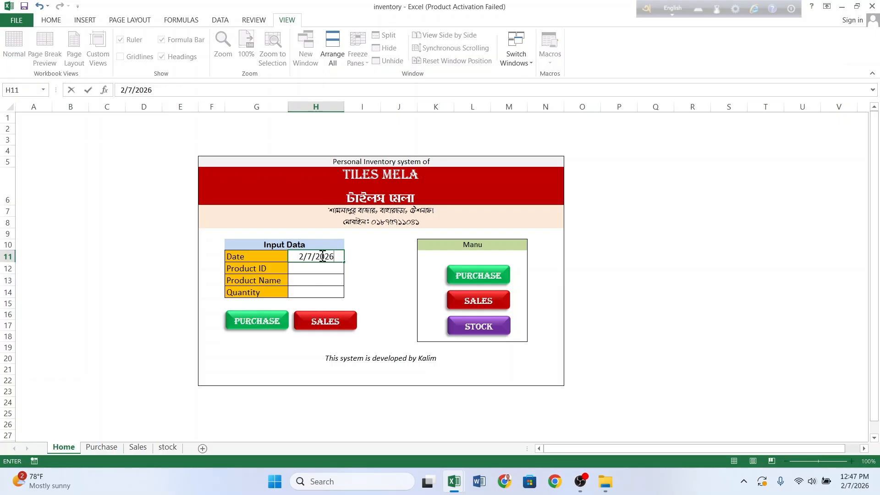
pyautogui.press('Return')
pyautogui.write('KYUC')
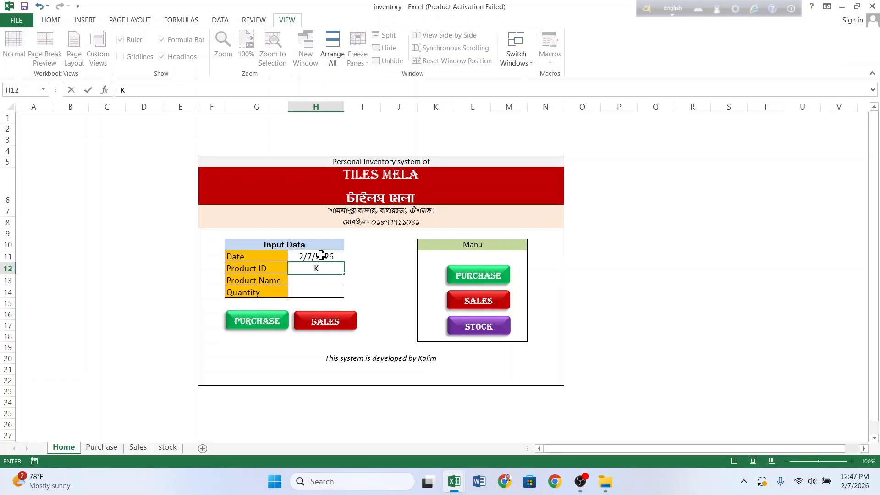
pyautogui.press('BackSpace')
pyautogui.press('BackSpace')
pyautogui.write('C-11')
pyautogui.press('Return')
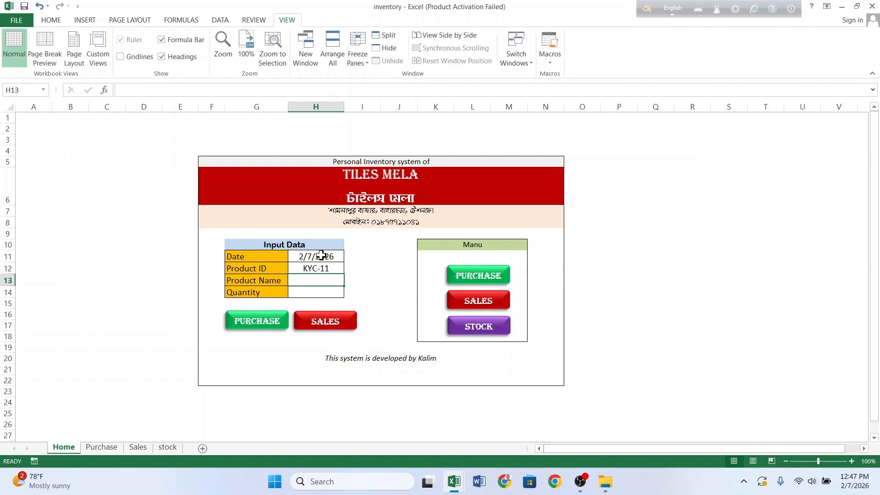
pyautogui.press('Up')
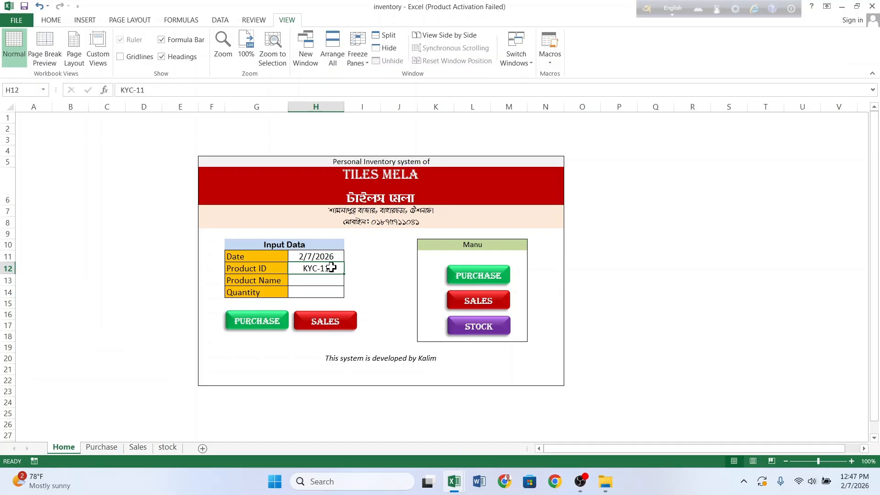
pyautogui.doubleClick(333, 269)
pyautogui.press('BackSpace')
pyautogui.write('6')
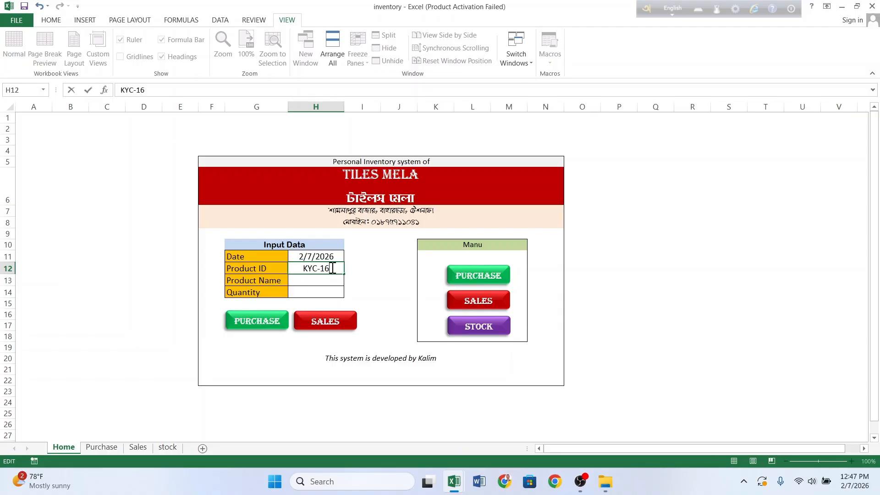
pyautogui.press('Return')
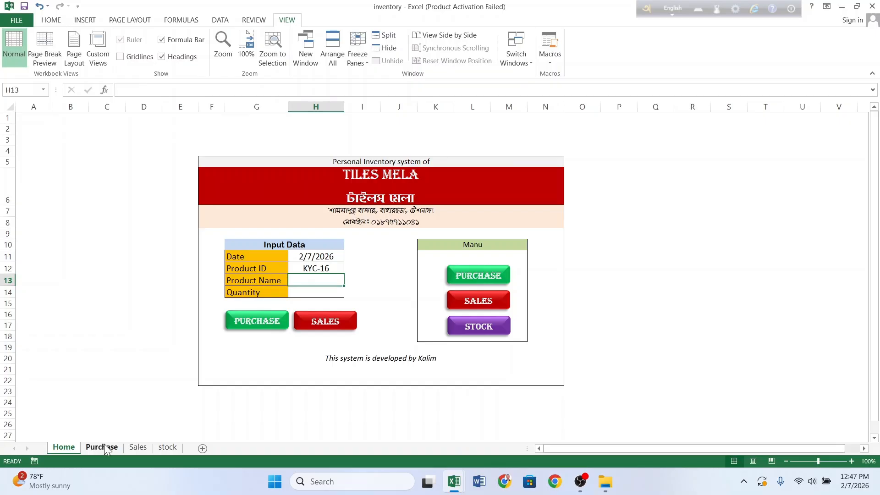
# Step: After checking the Purchase sheet, enter product Tiles-18 and quantity 200 on Home
pyautogui.click(102, 446)
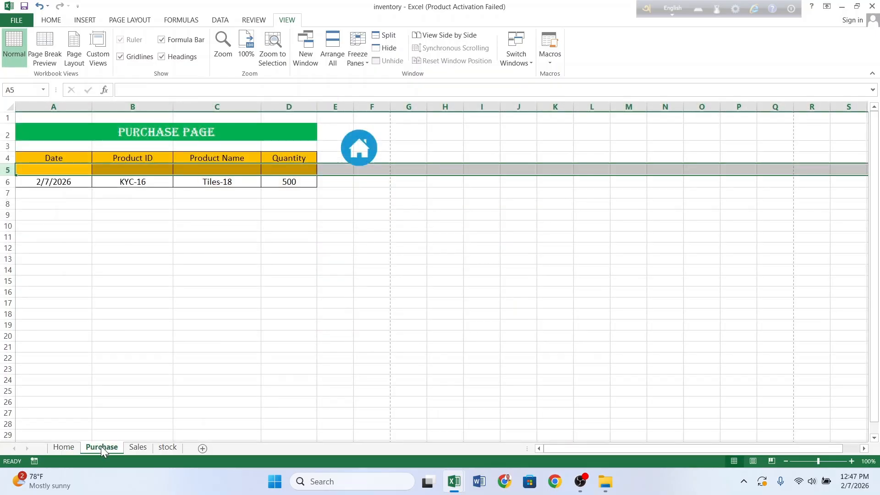
pyautogui.click(71, 447)
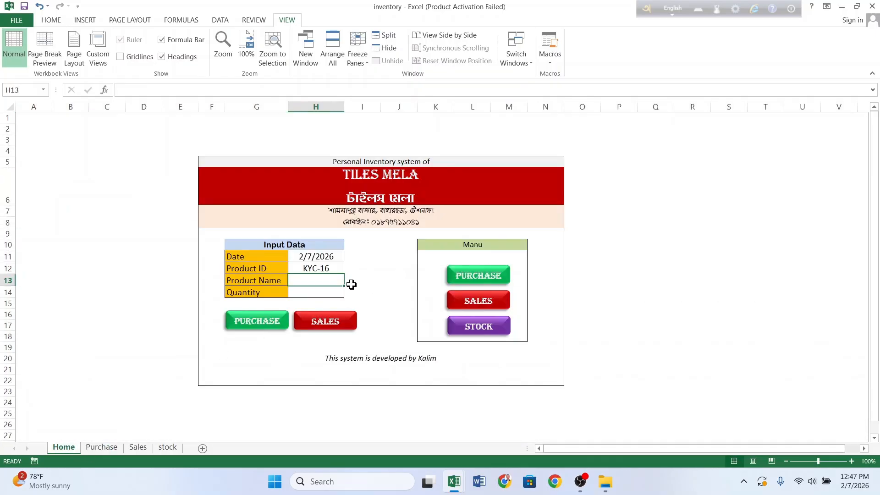
pyautogui.write('Tiles-')
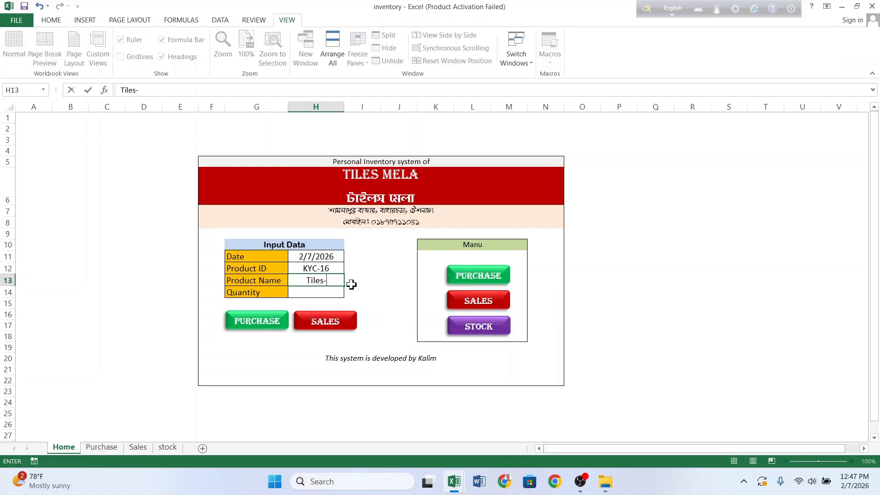
pyautogui.write('18')
pyautogui.press('Return')
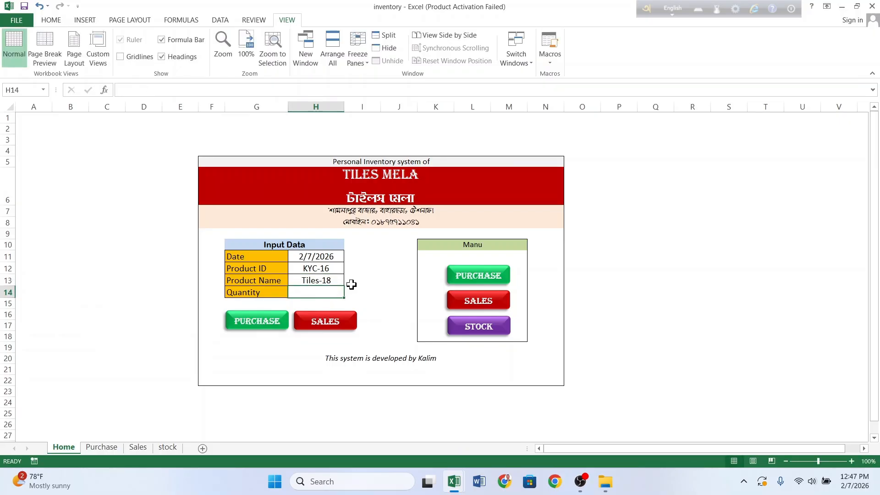
pyautogui.write('200')
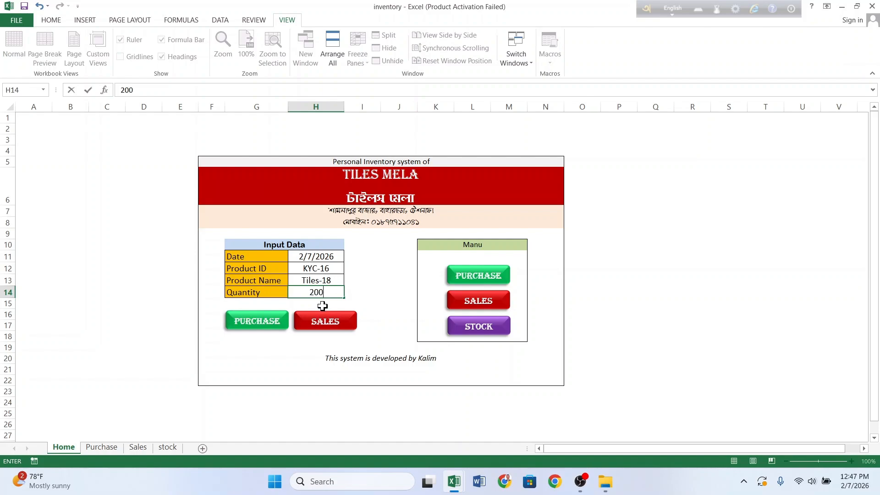
pyautogui.click(364, 279)
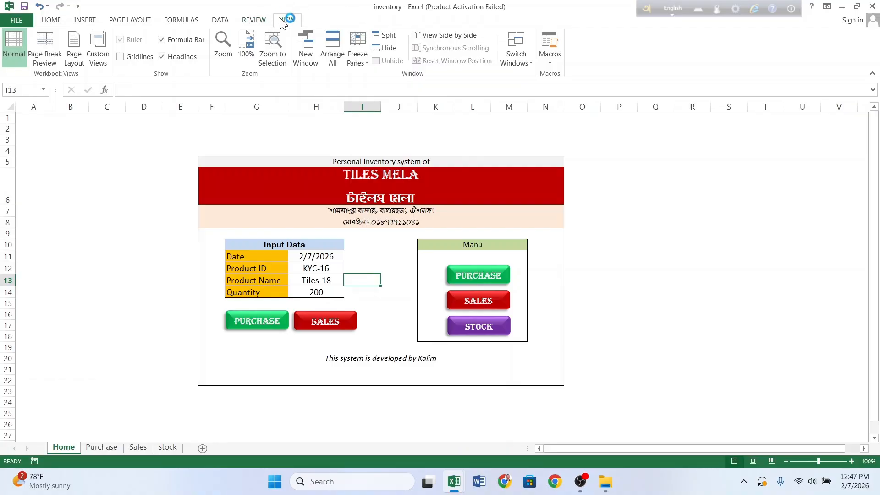
# Step: Start recording a macro named 'Sale' and copy the input values H11:H14
pyautogui.click(550, 63)
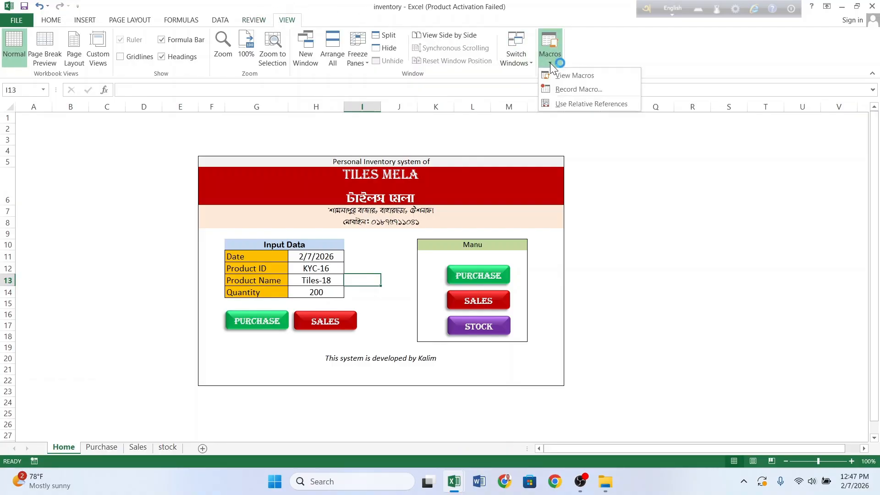
pyautogui.click(565, 89)
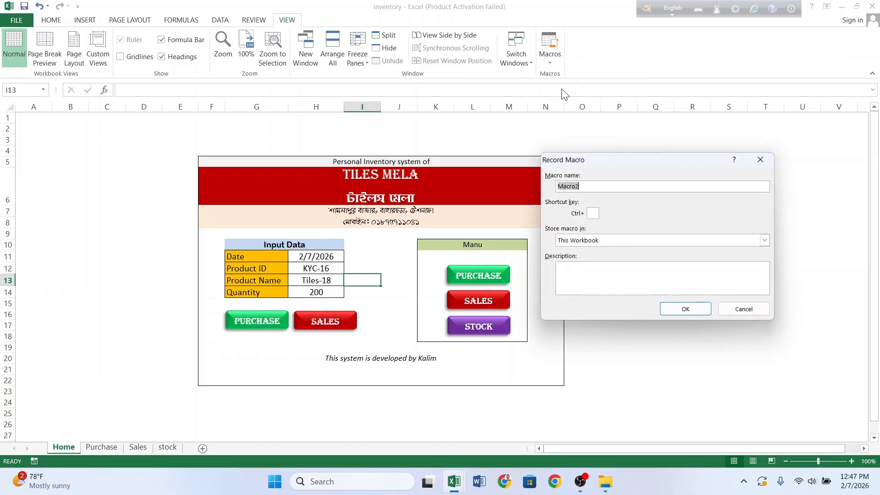
pyautogui.press('BackSpace')
pyautogui.write('Sales')
pyautogui.click(684, 308)
pyautogui.moveTo(319, 253); pyautogui.dragTo(326, 287)
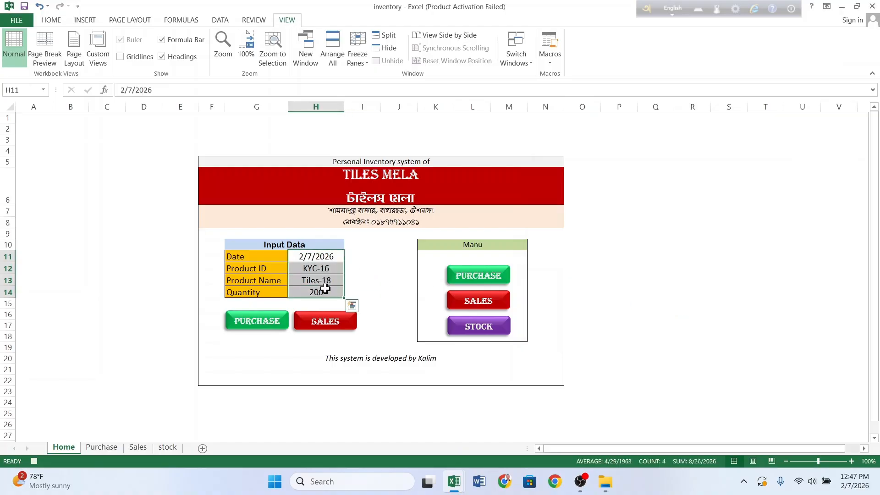
pyautogui.hotkey('ctrl', 'c')
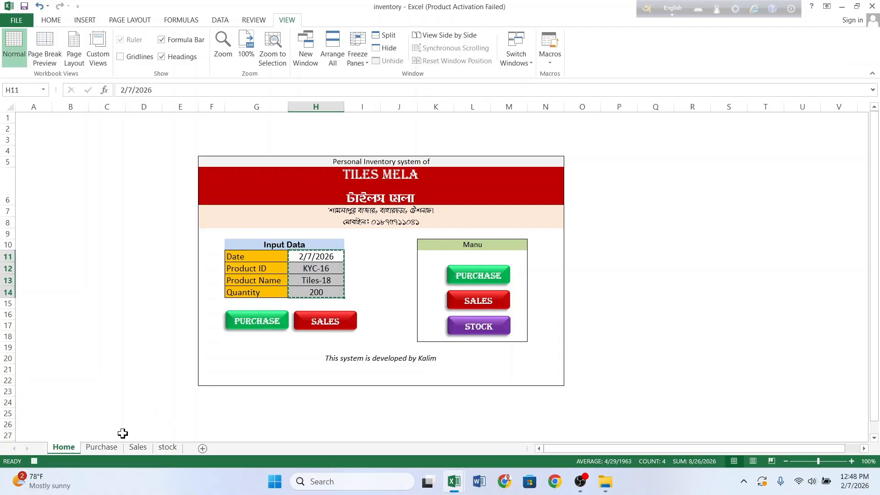
# Step: On the Sales sheet, paste the copied entry transposed into A5 and insert a blank row 5
pyautogui.click(138, 446)
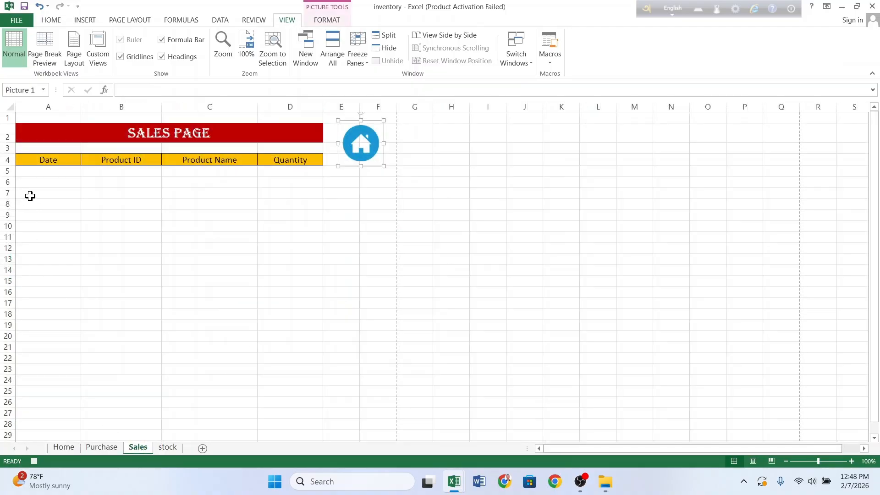
pyautogui.click(29, 171)
pyautogui.rightClick(30, 171)
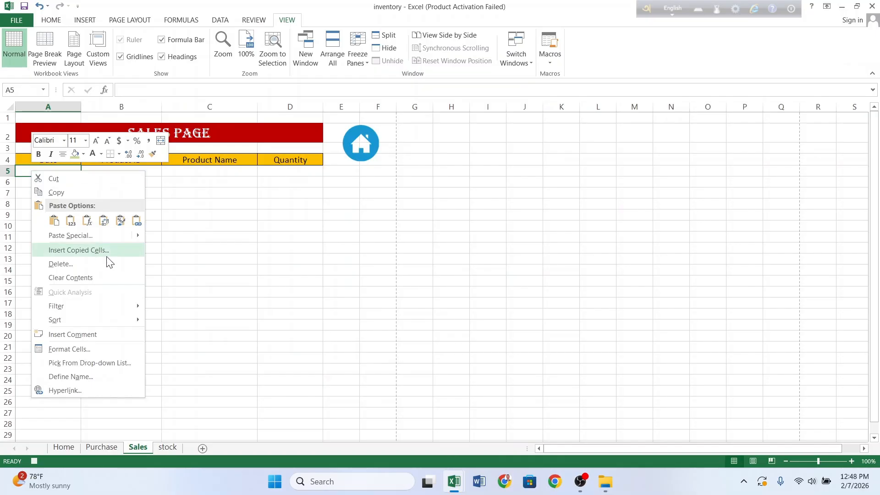
pyautogui.click(119, 235)
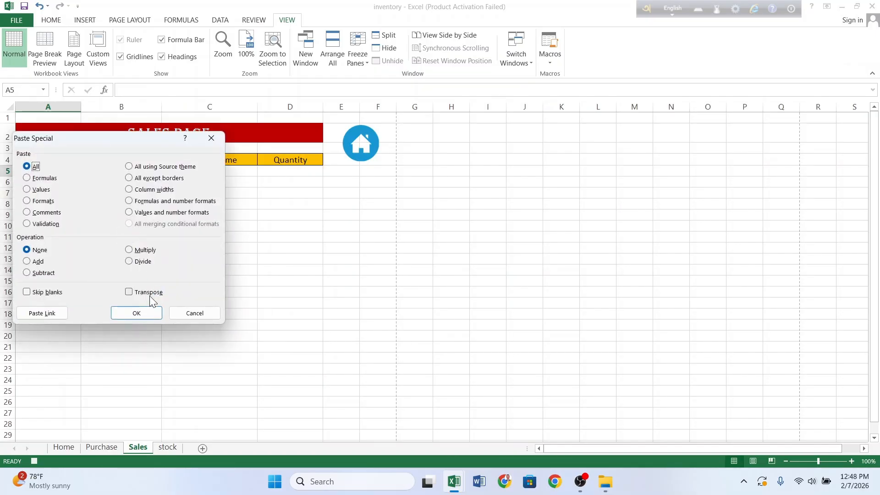
pyautogui.click(129, 292)
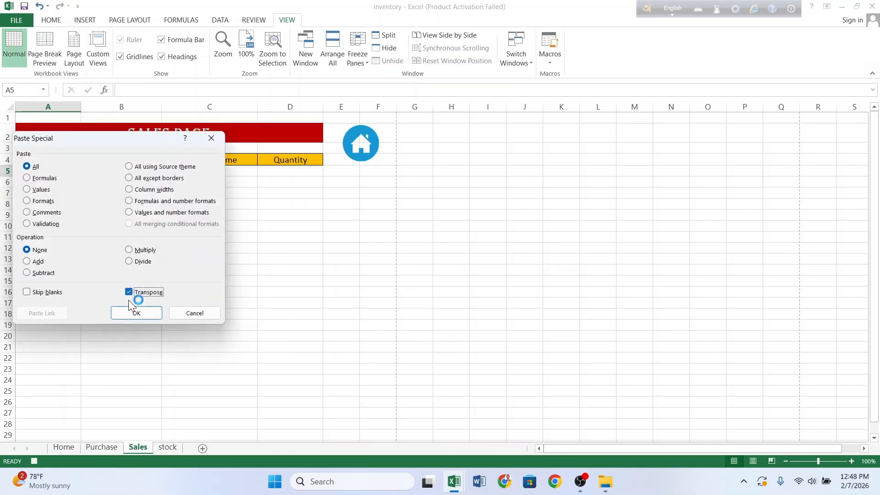
pyautogui.click(135, 311)
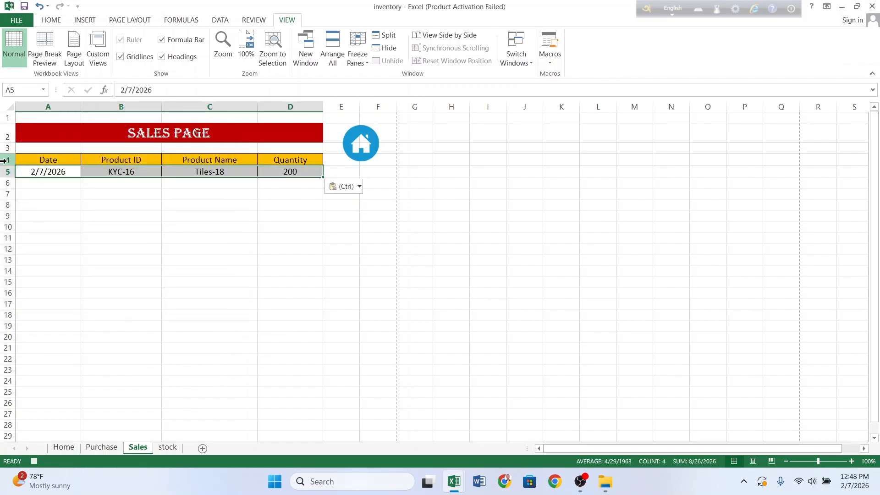
pyautogui.rightClick(4, 172)
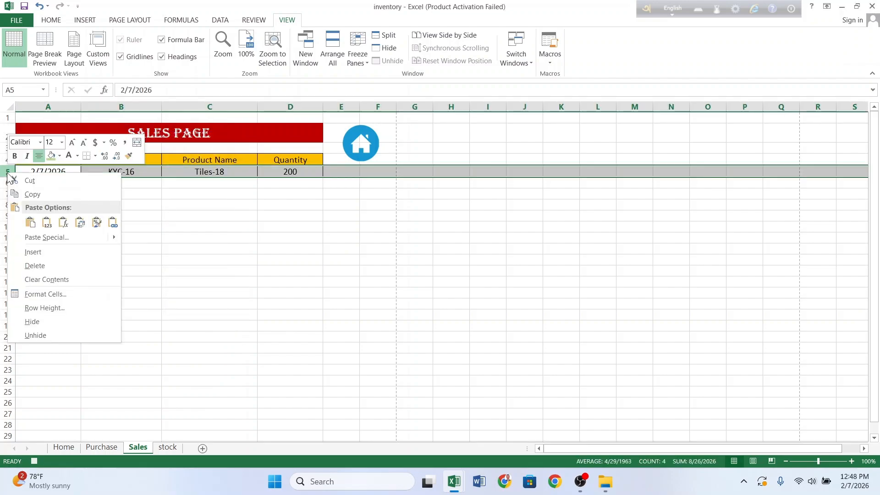
pyautogui.click(38, 249)
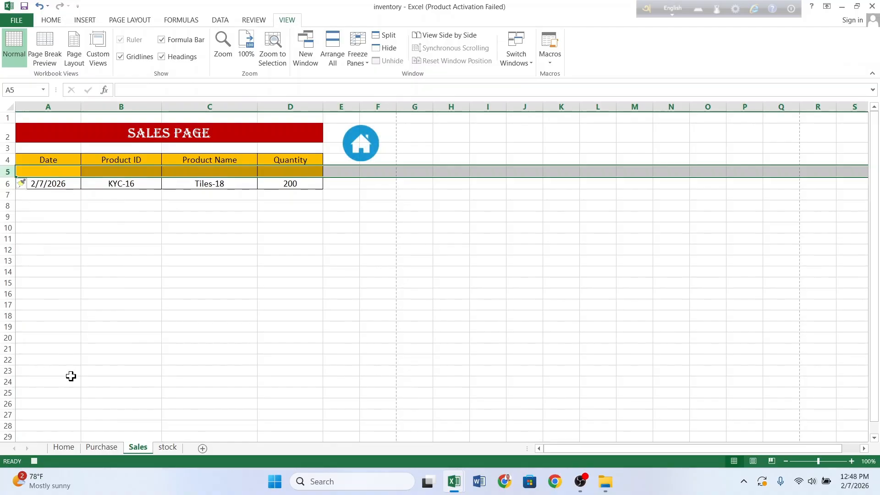
# Step: Clear the Home input cells H11:H14 and stop recording the Sales macro
pyautogui.click(65, 446)
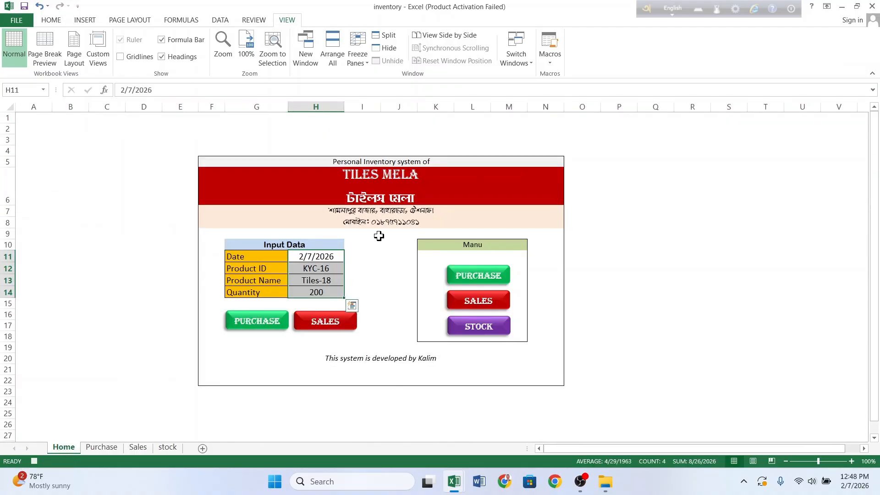
pyautogui.press('Delete')
pyautogui.click(325, 259)
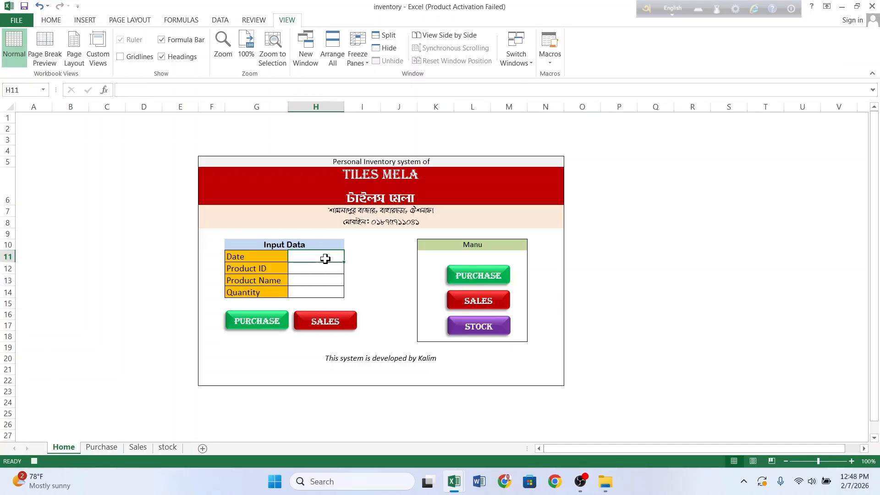
pyautogui.click(552, 59)
pyautogui.click(562, 89)
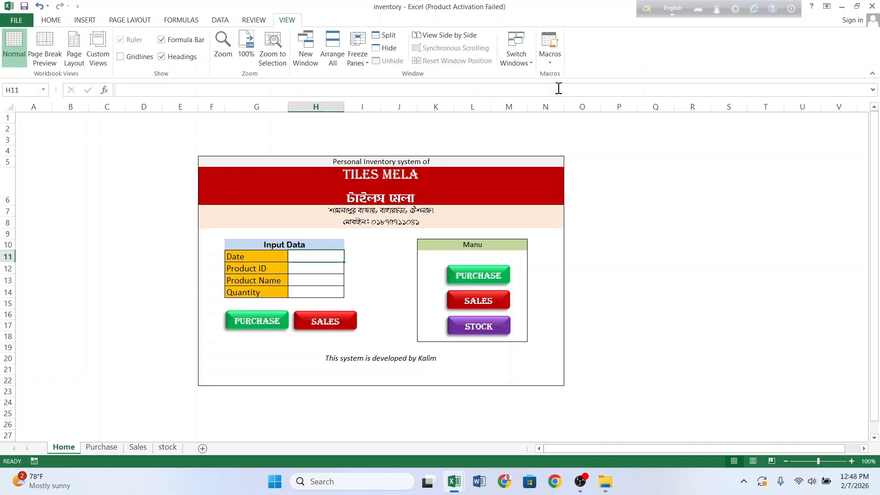
pyautogui.click(401, 264)
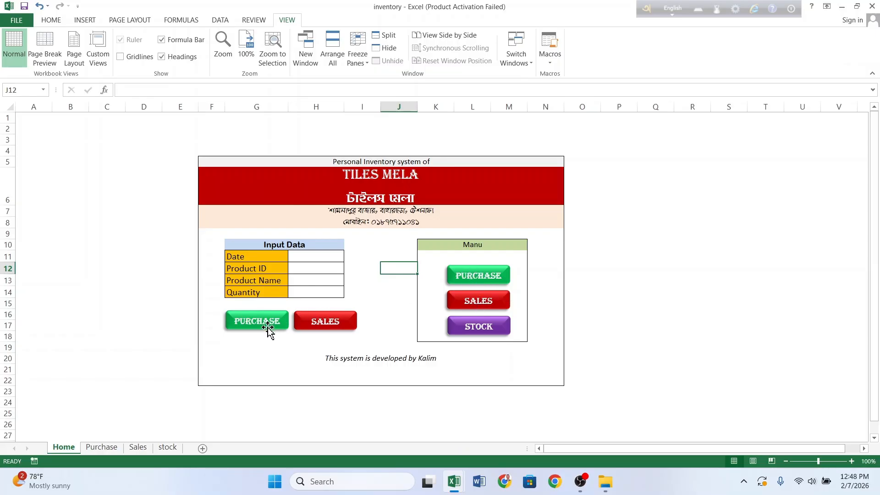
# Step: Assign the Purchase macro to the PURCHASE button
pyautogui.click(281, 326)
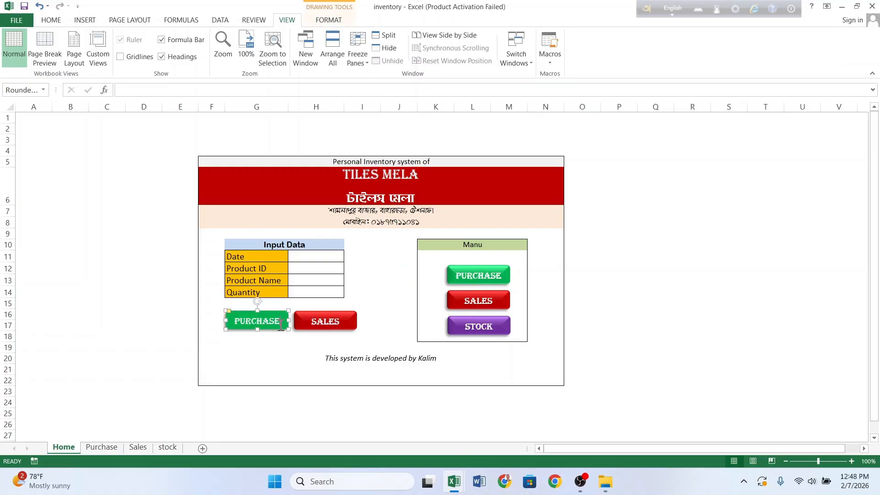
pyautogui.rightClick(281, 325)
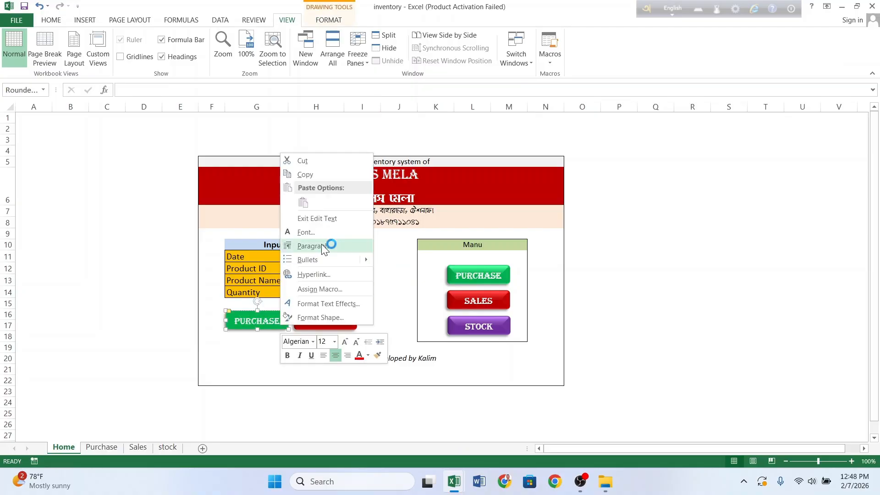
pyautogui.click(320, 290)
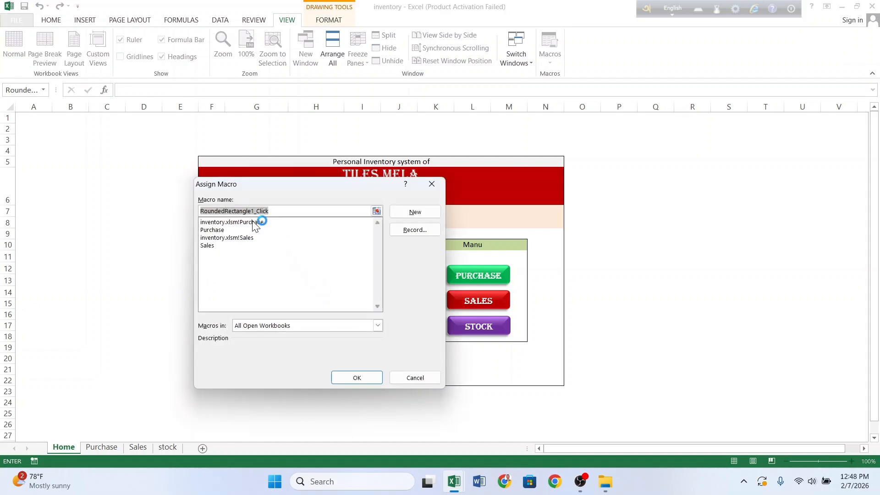
pyautogui.click(217, 231)
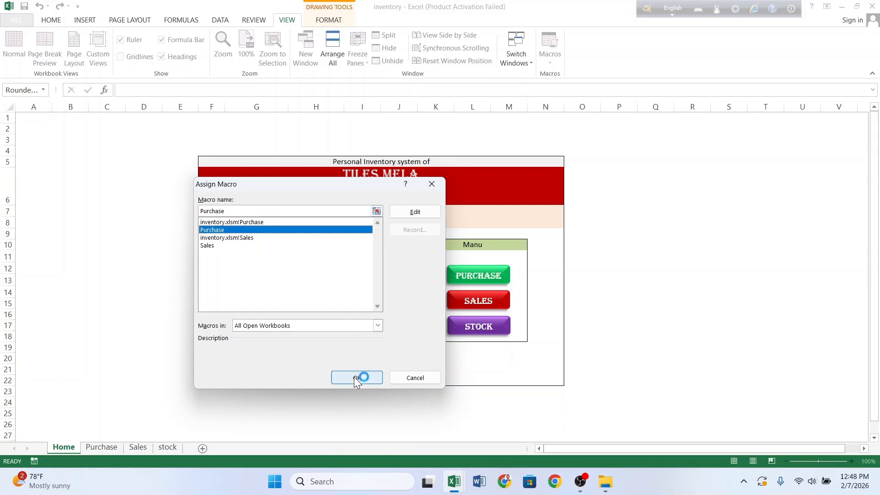
# Step: Assign the Sales macro to the SALES button
pyautogui.click(324, 322)
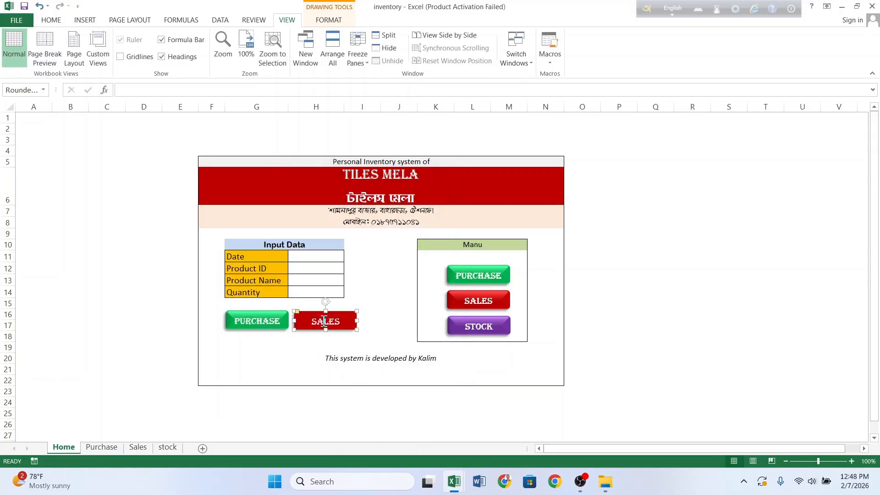
pyautogui.rightClick(324, 322)
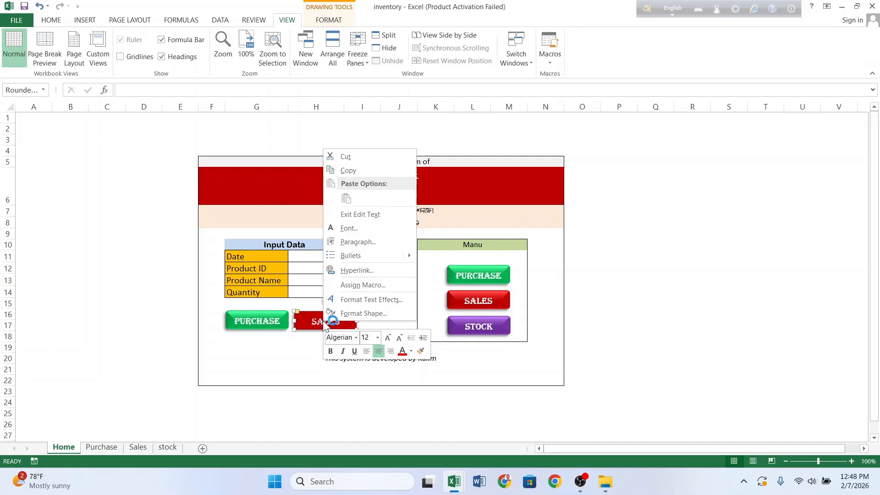
pyautogui.click(363, 285)
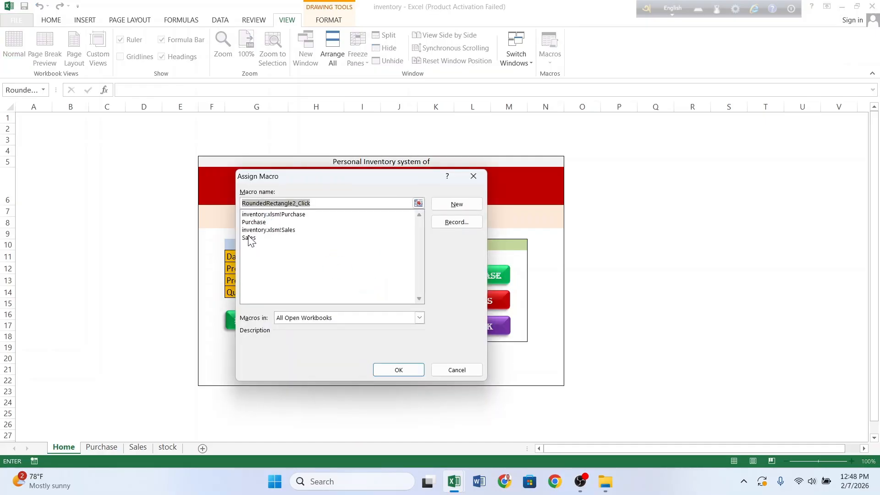
pyautogui.click(249, 238)
pyautogui.click(408, 371)
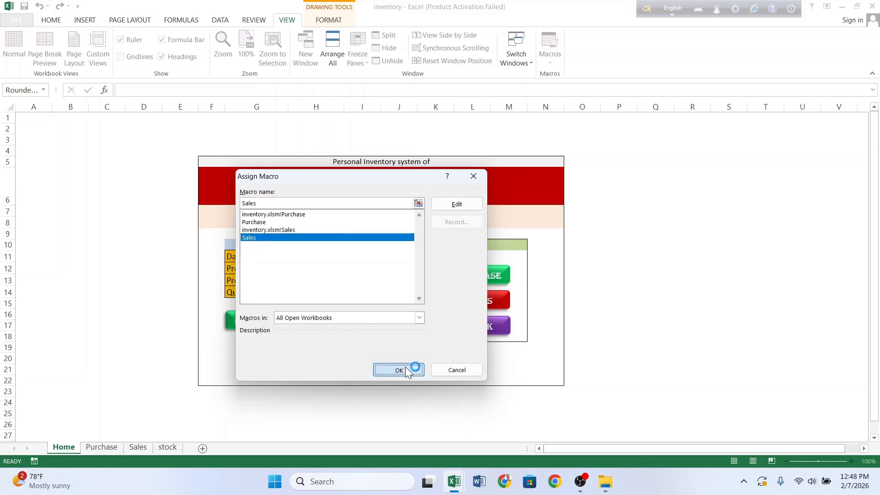
pyautogui.click(386, 314)
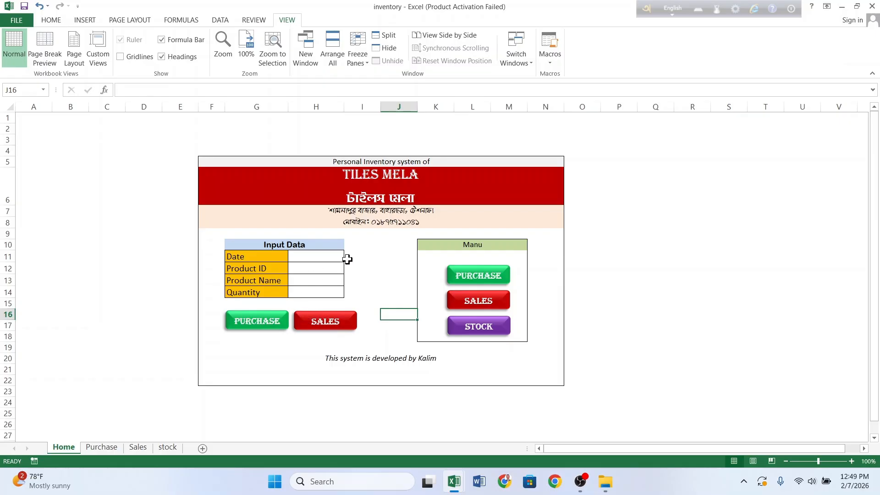
# Step: After viewing the Purchase sheet, enter today's date and product ID KYC-55 on the Home form
pyautogui.click(101, 447)
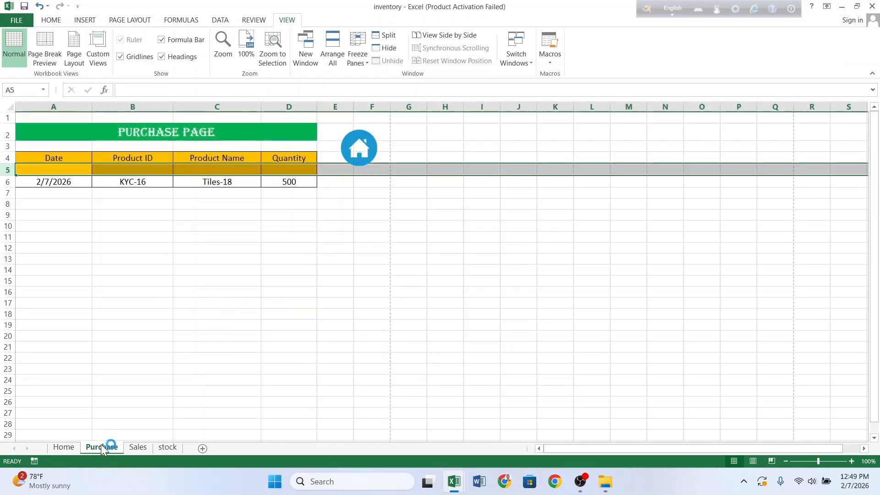
pyautogui.click(197, 214)
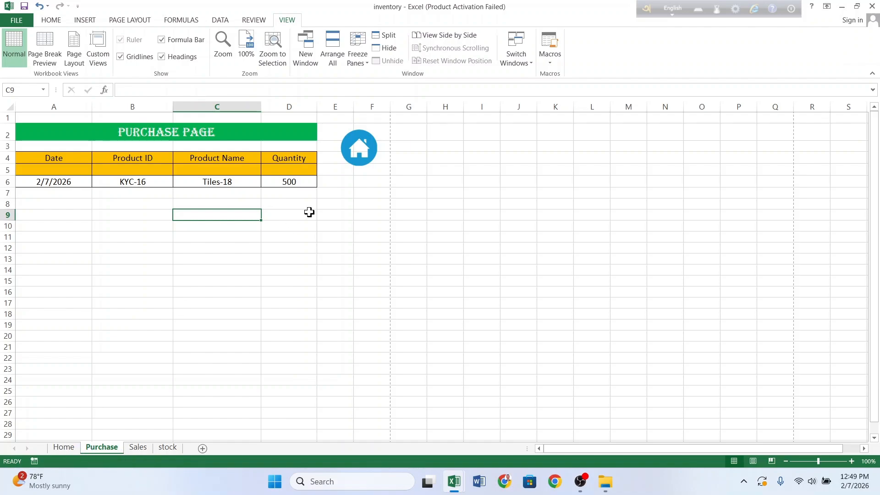
pyautogui.click(364, 151)
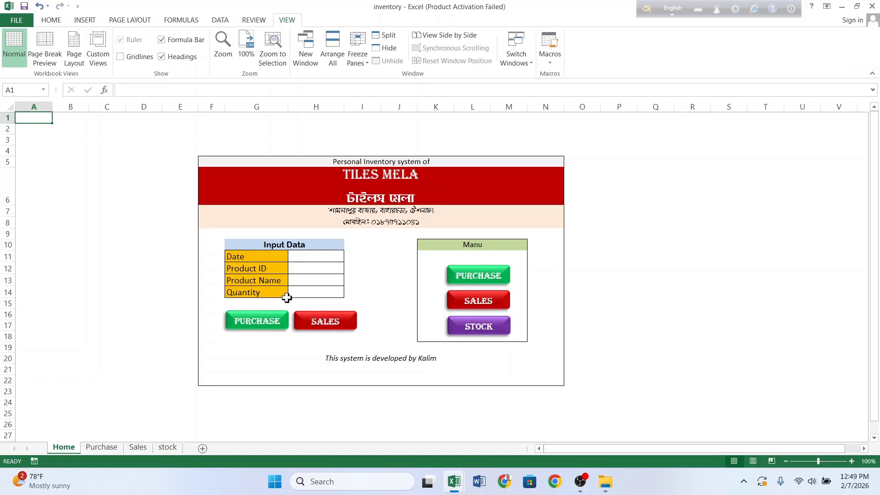
pyautogui.click(318, 257)
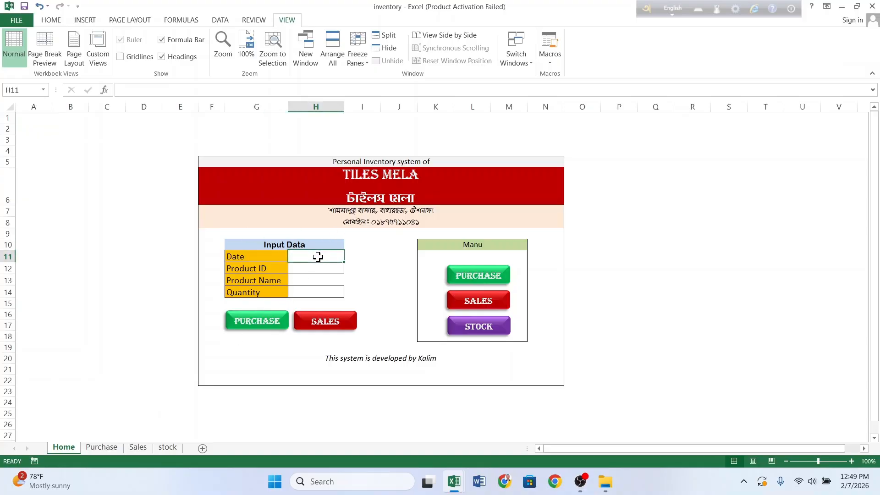
pyautogui.hotkey('ctrl', ';')
pyautogui.press('Return')
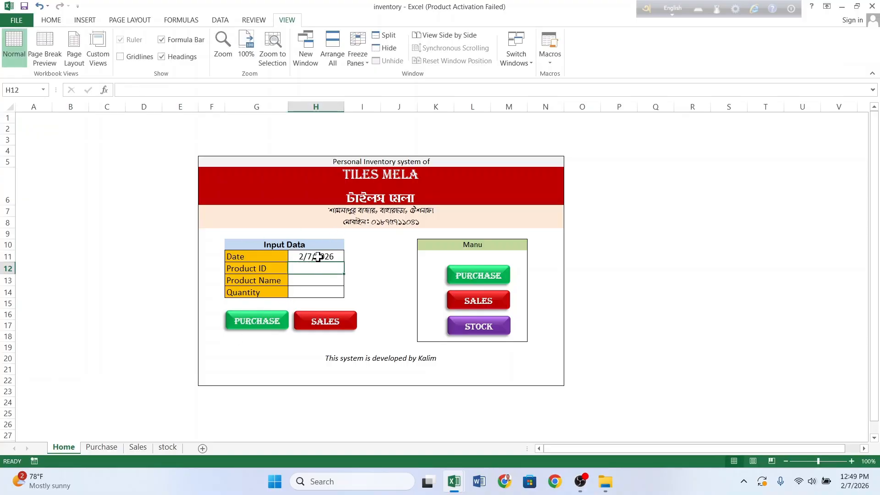
pyautogui.write('KYC-')
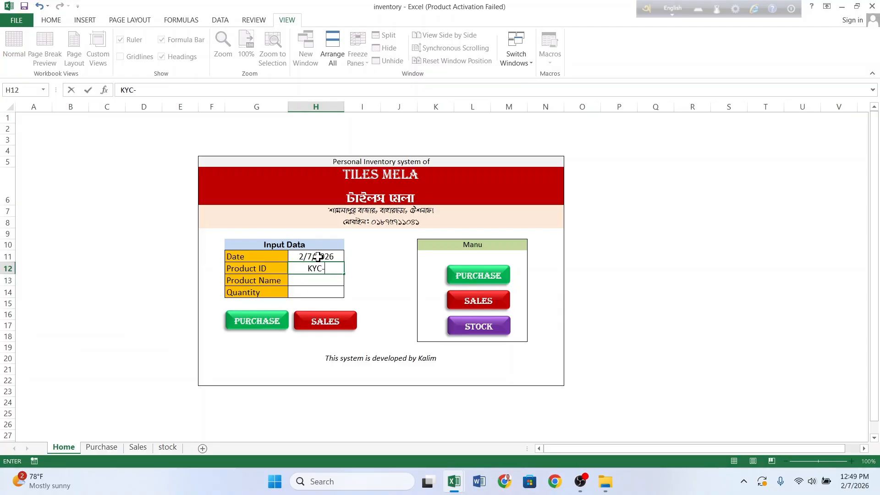
pyautogui.write('55')
pyautogui.press('Return')
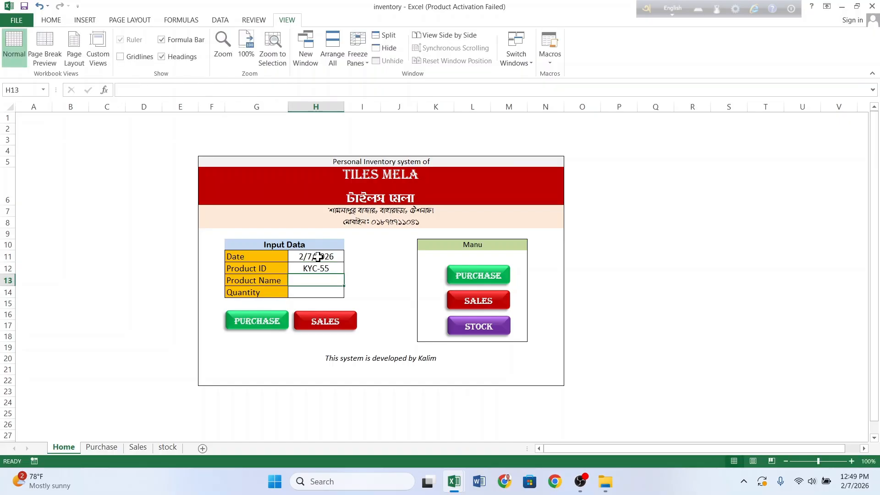
# Step: Enter product Tiles-55 with quantity 700, submit it as a purchase, and view the Purchase sheet
pyautogui.write('Til')
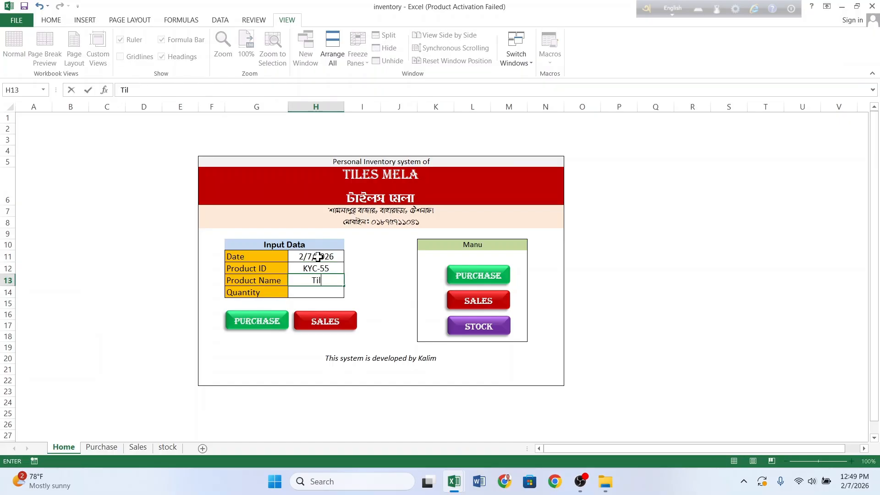
pyautogui.write('es-55')
pyautogui.press('Return')
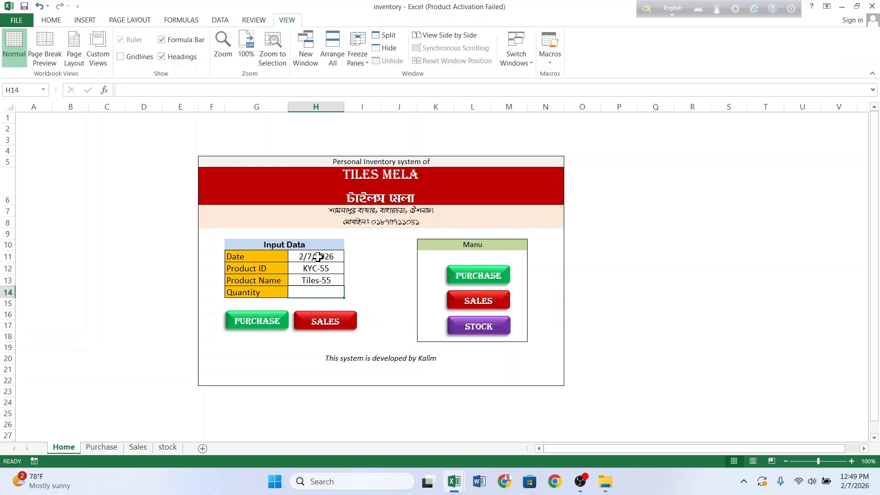
pyautogui.write('700')
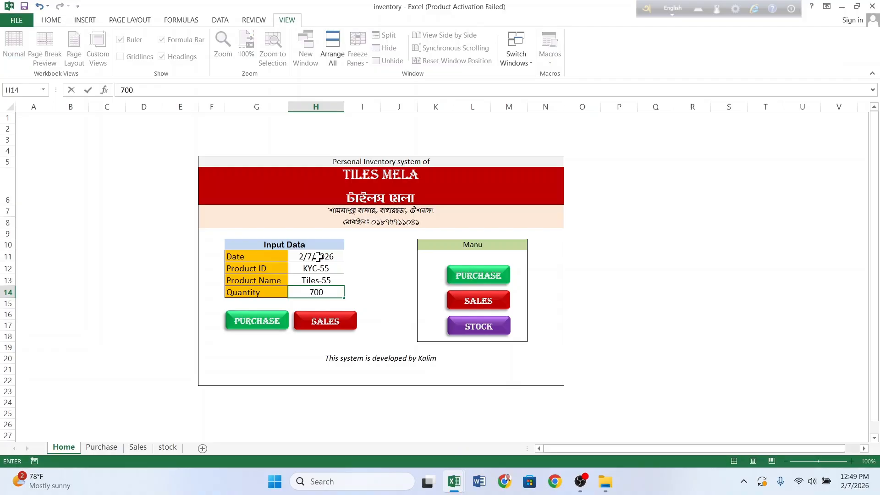
pyautogui.click(261, 321)
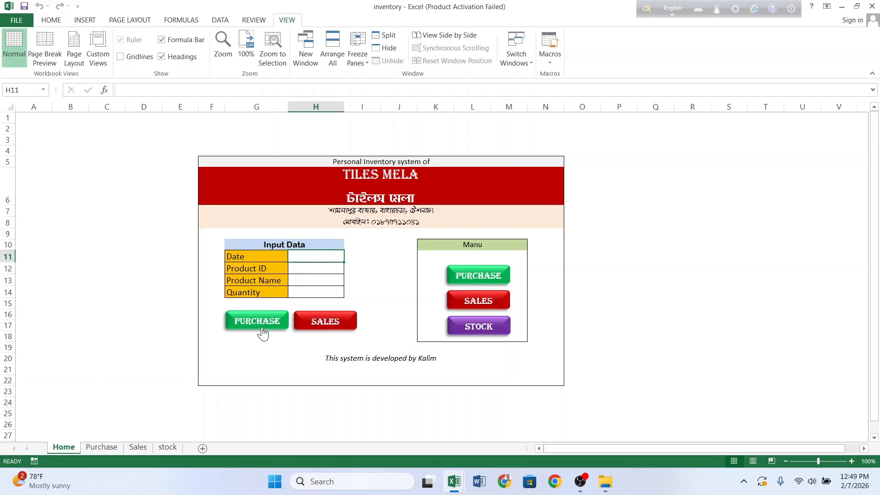
pyautogui.click(470, 275)
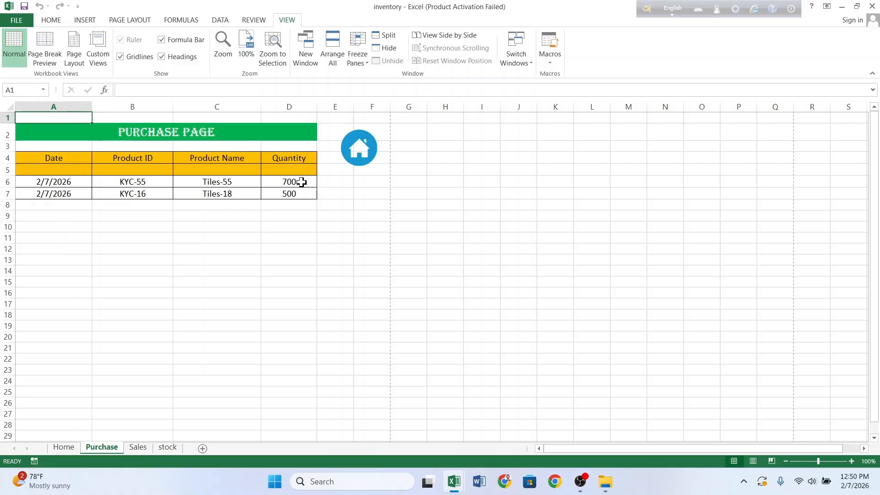
# Step: Enter today's date and product ID KYC-55 on the Home input form
pyautogui.click(360, 147)
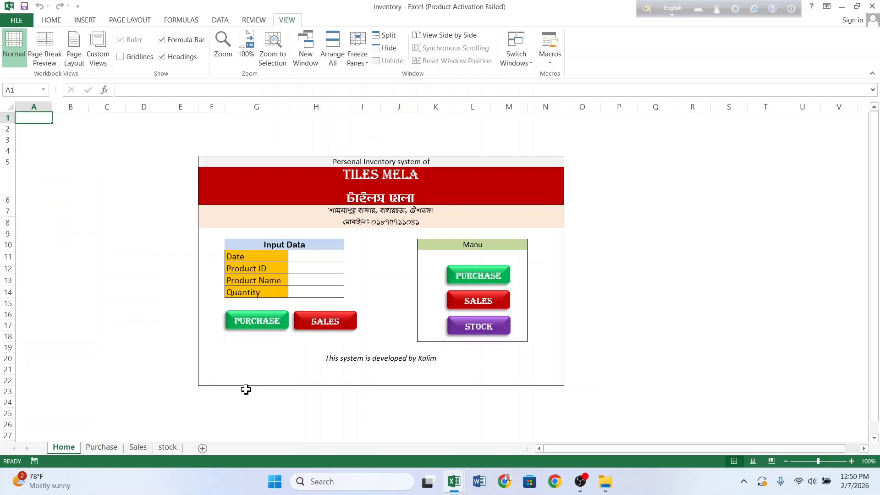
pyautogui.click(136, 447)
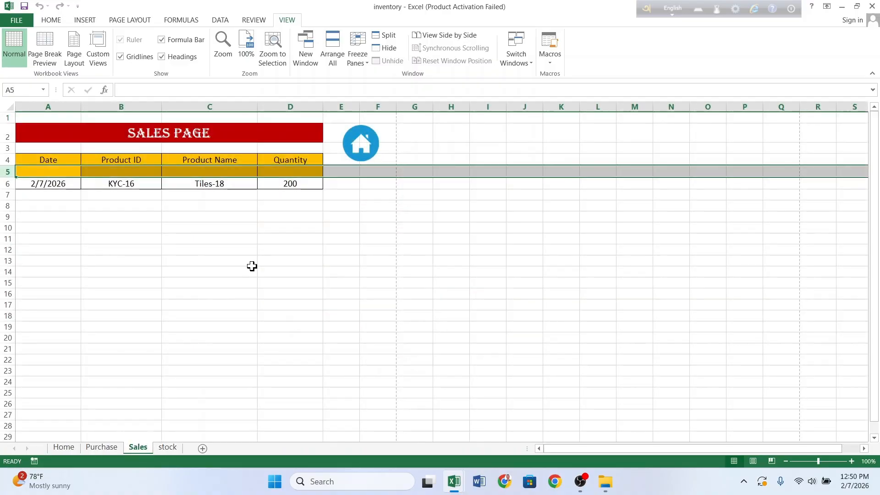
pyautogui.click(361, 144)
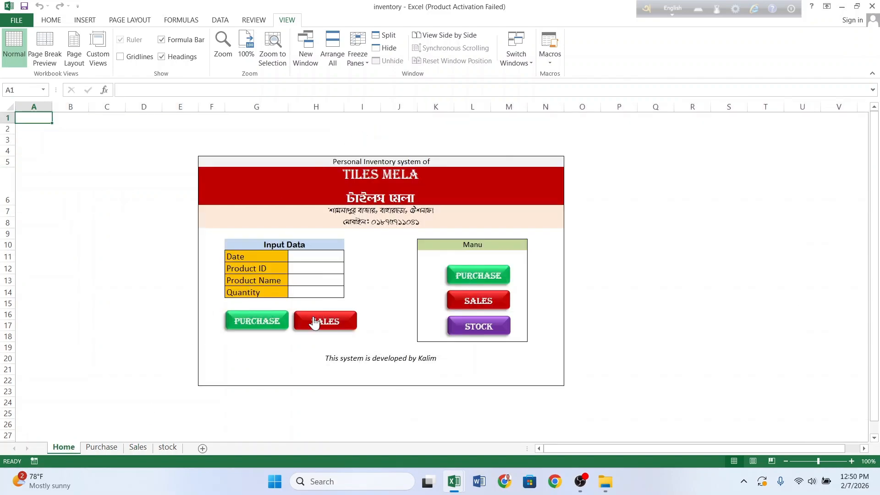
pyautogui.click(316, 258)
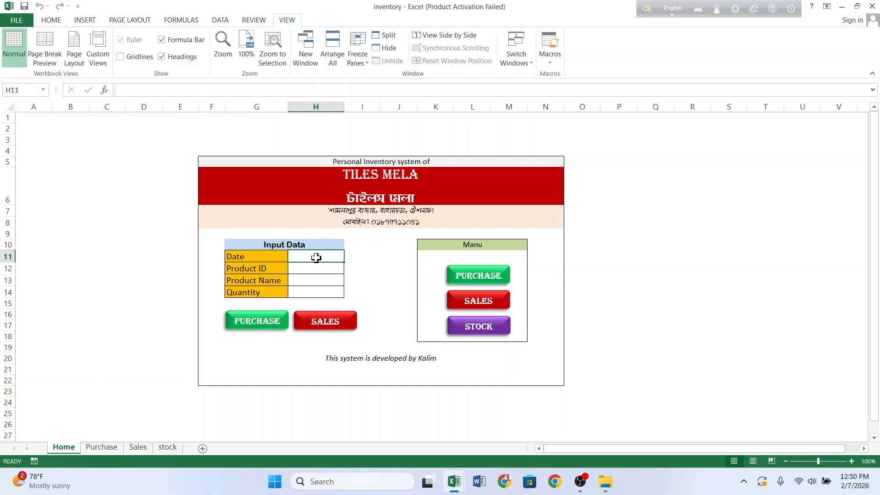
pyautogui.hotkey('ctrl', ';')
pyautogui.press('Return')
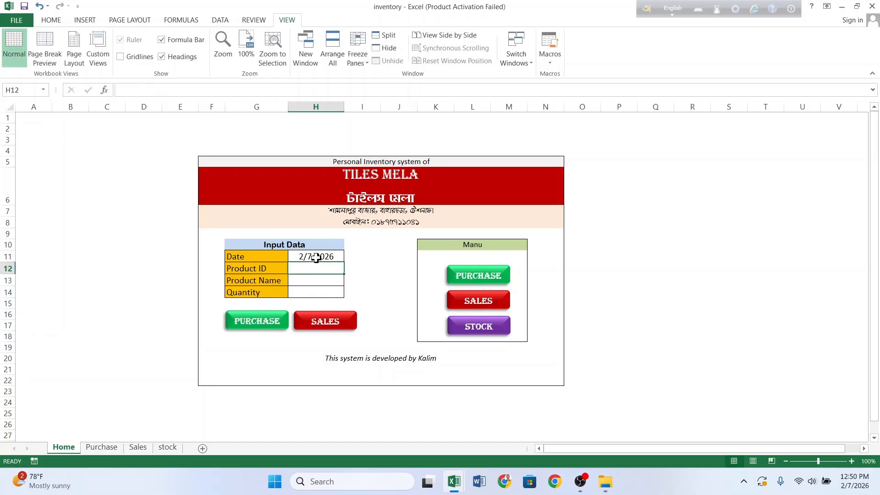
pyautogui.write('KYC')
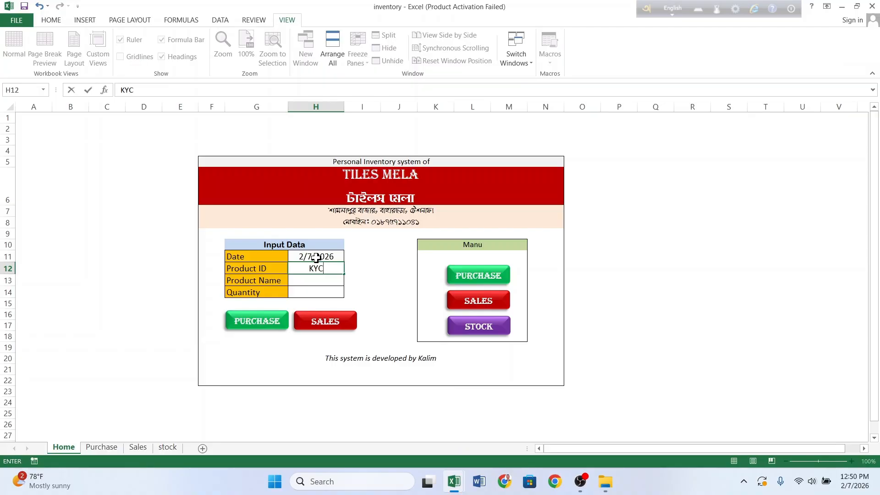
pyautogui.write('-55')
pyautogui.press('Return')
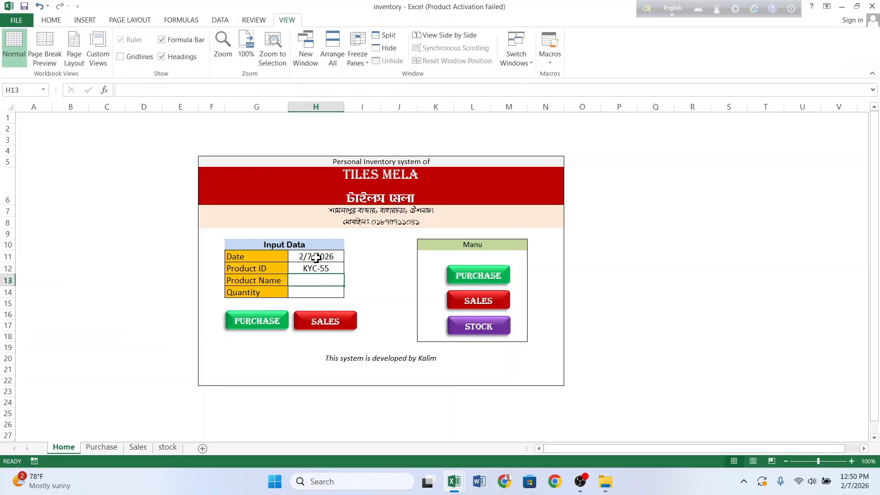
# Step: Add product Tiles-55 with quantity 300, submit it as a sale, check the Sales sheet, and return Home
pyautogui.write('Tiles-')
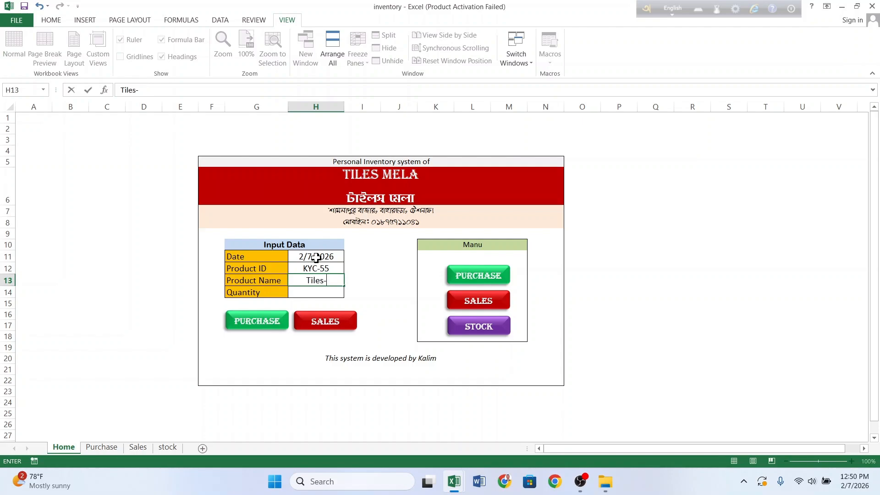
pyautogui.write('55')
pyautogui.press('Return')
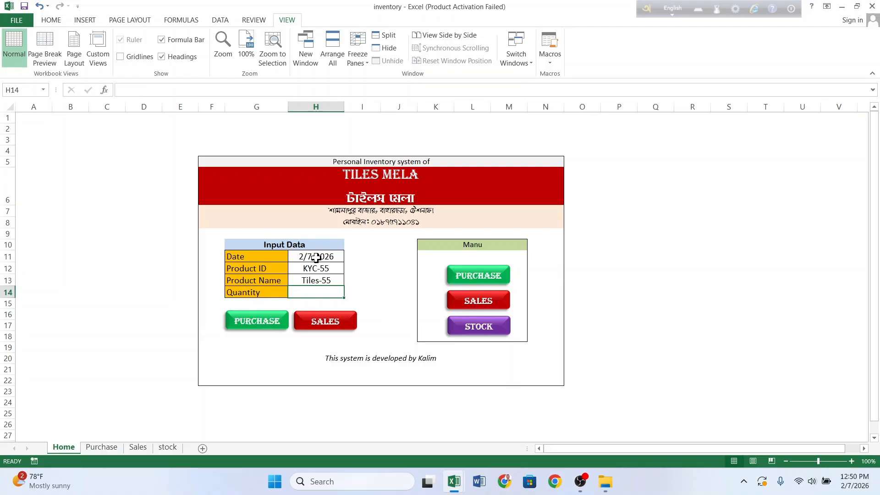
pyautogui.write('300')
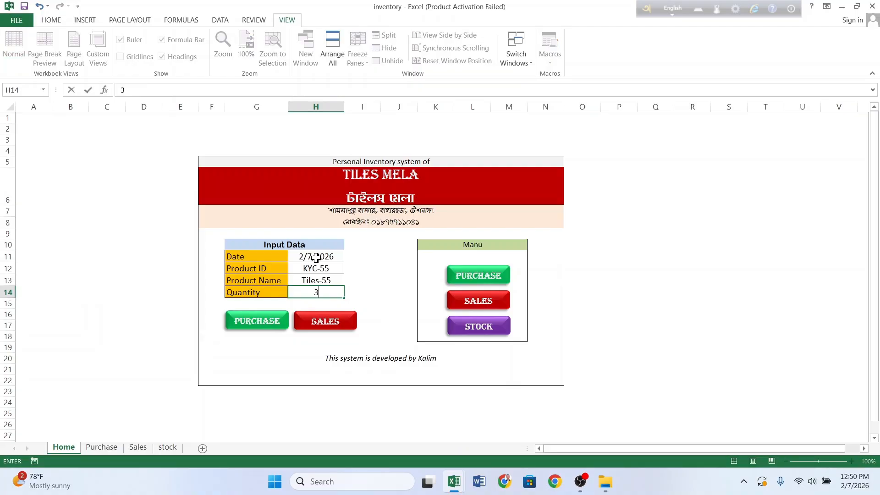
pyautogui.click(336, 324)
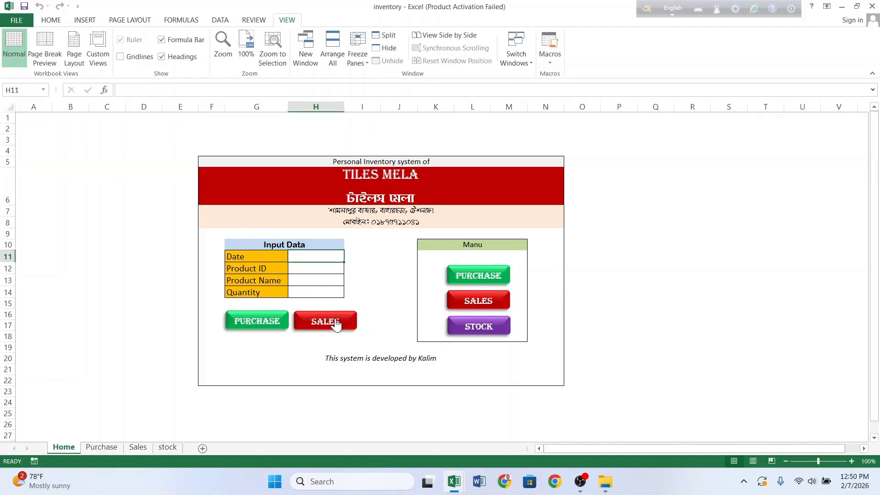
pyautogui.click(480, 303)
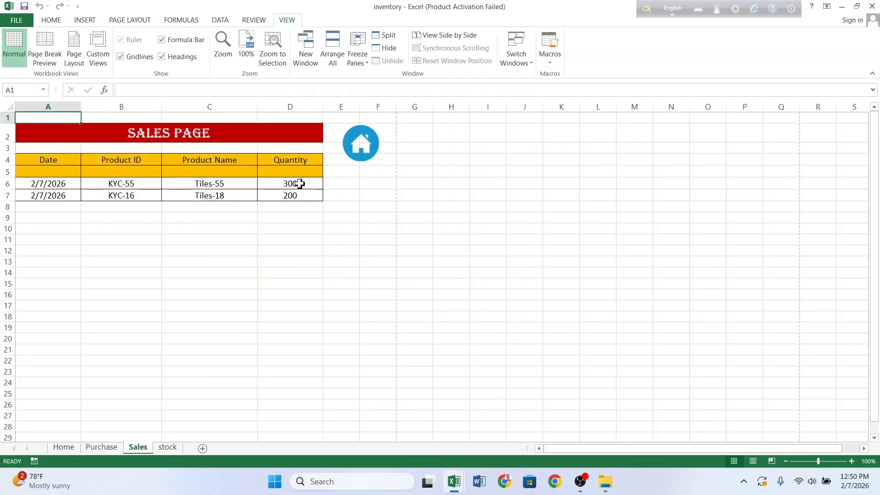
pyautogui.click(358, 143)
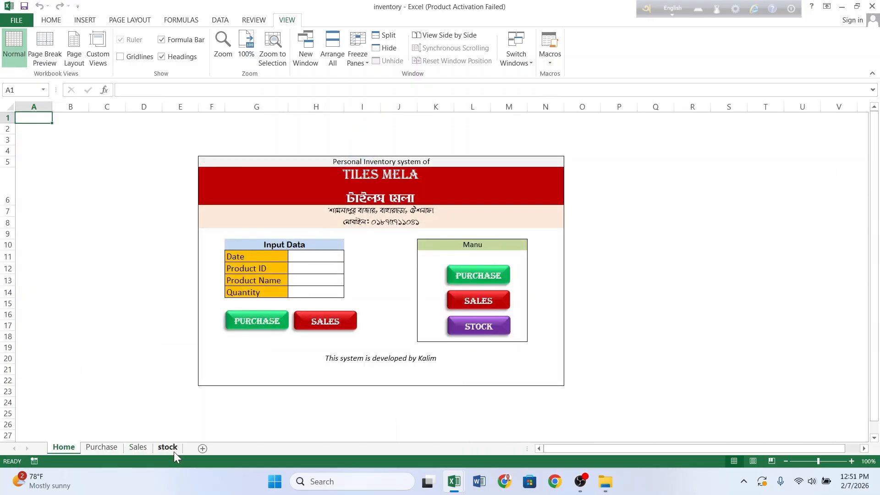
# Step: Select the stock table body A5:D24 and apply All Borders to it
pyautogui.click(464, 329)
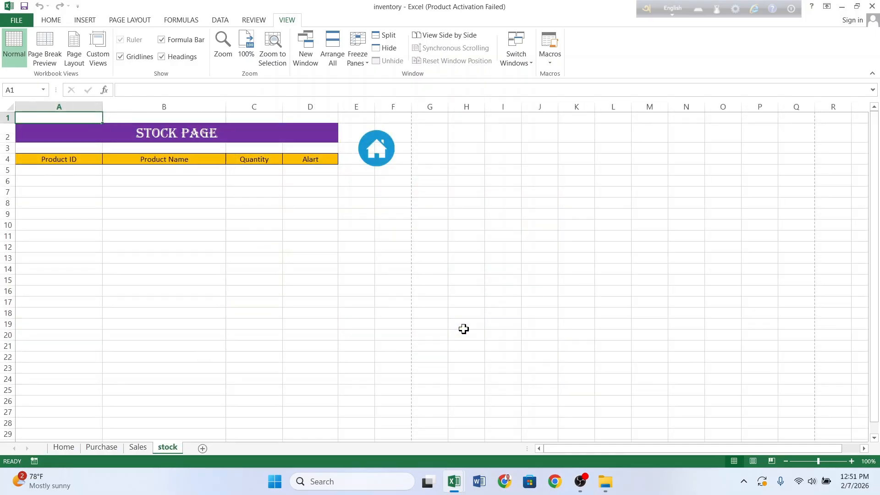
pyautogui.click(137, 448)
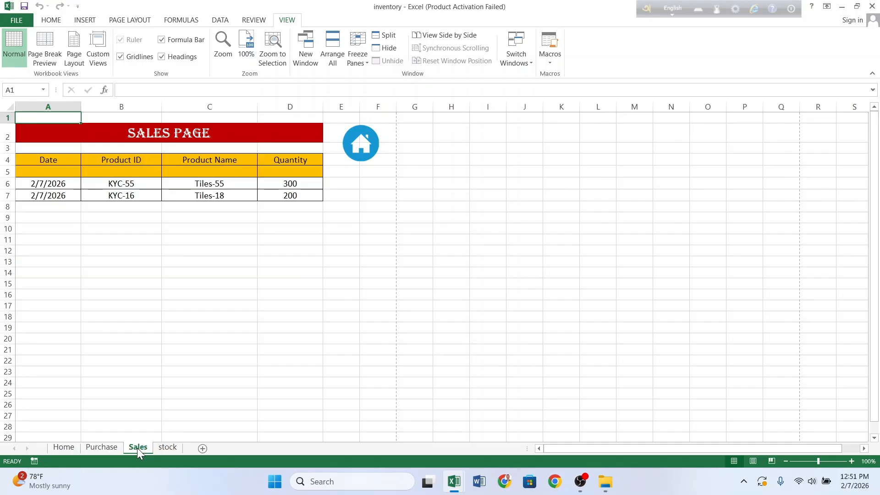
pyautogui.click(136, 447)
pyautogui.click(167, 449)
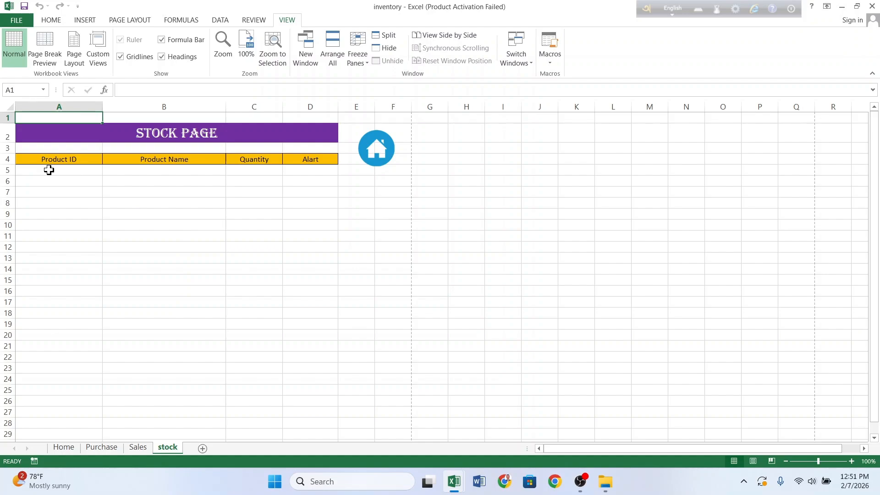
pyautogui.click(49, 169)
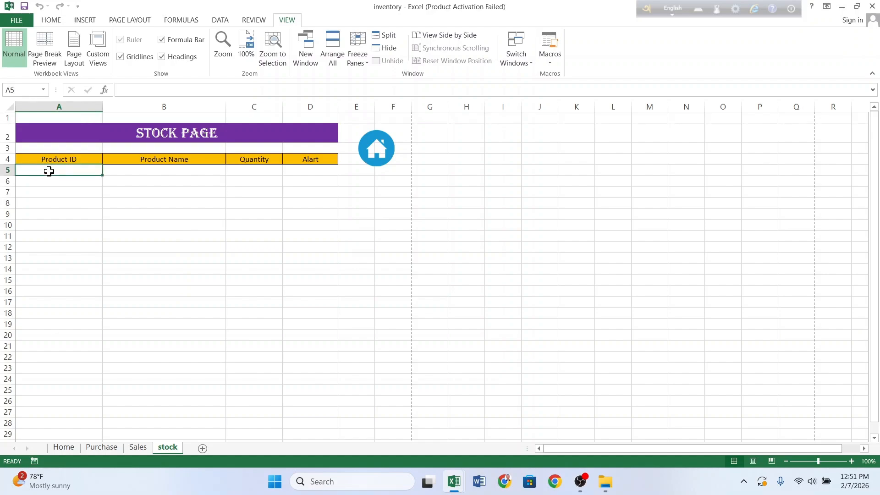
pyautogui.click(244, 172)
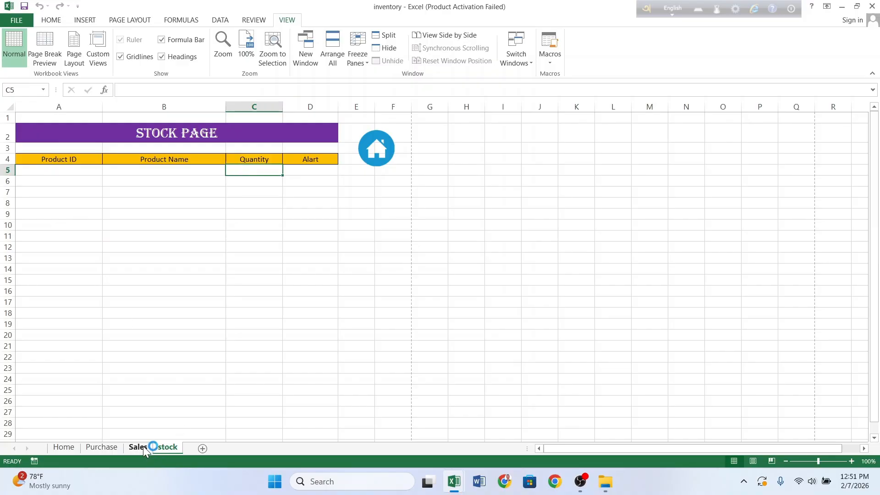
pyautogui.moveTo(65, 172); pyautogui.dragTo(278, 348)
pyautogui.moveTo(328, 380); pyautogui.dragTo(301, 313)
pyautogui.moveTo(70, 169); pyautogui.dragTo(290, 375)
pyautogui.click(52, 19)
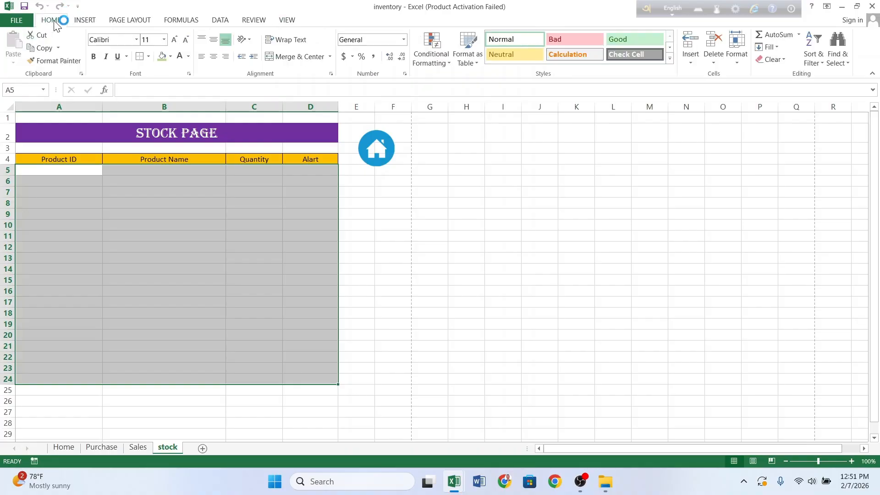
pyautogui.click(149, 56)
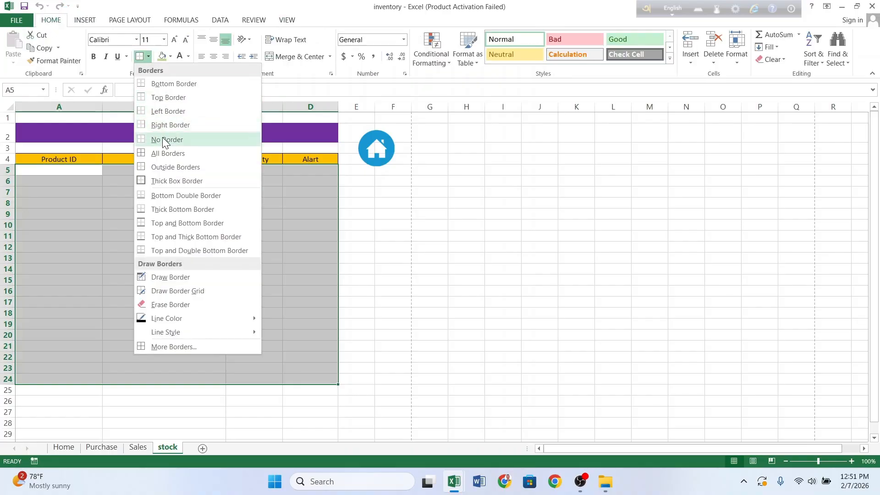
pyautogui.click(169, 153)
pyautogui.click(154, 331)
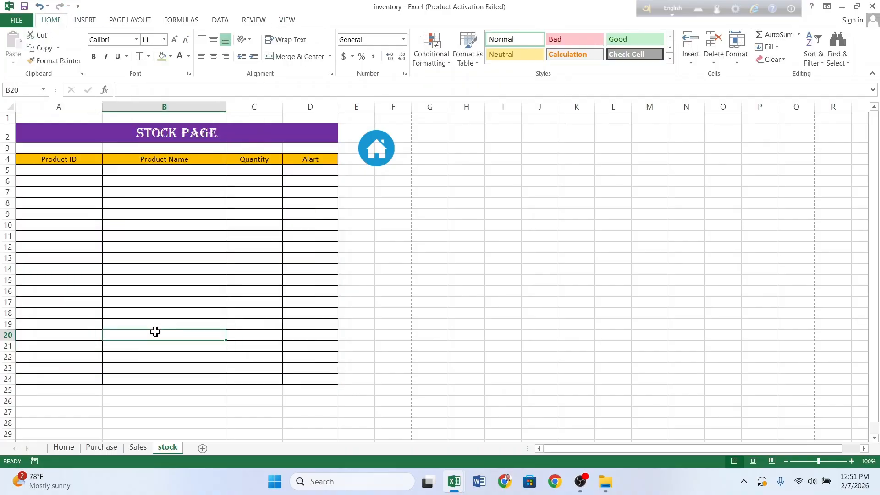
# Step: Copy KYC-55 and KYC-16 from Purchase B6:B7 and paste them into stock cell A5
pyautogui.click(102, 447)
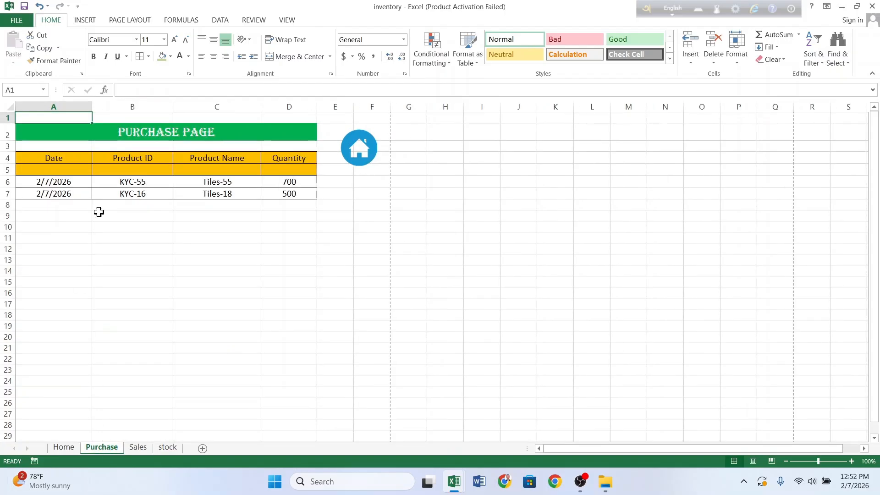
pyautogui.moveTo(133, 178); pyautogui.dragTo(132, 196)
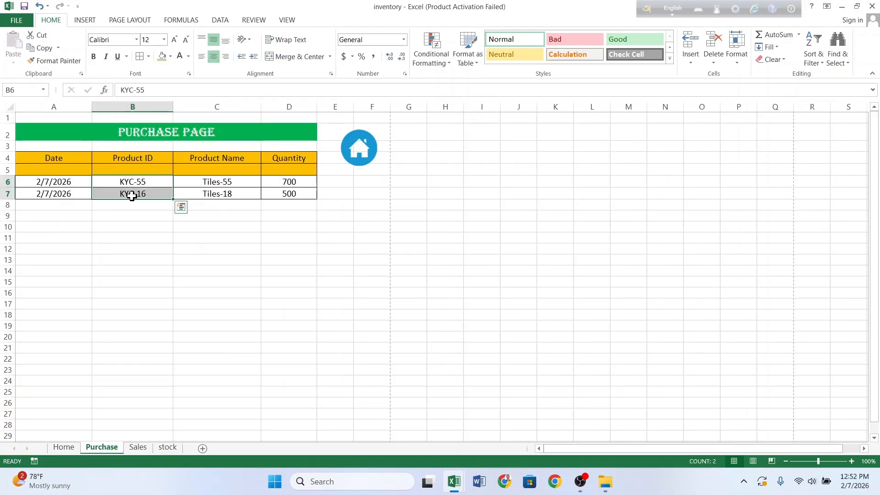
pyautogui.hotkey('ctrl', 'c')
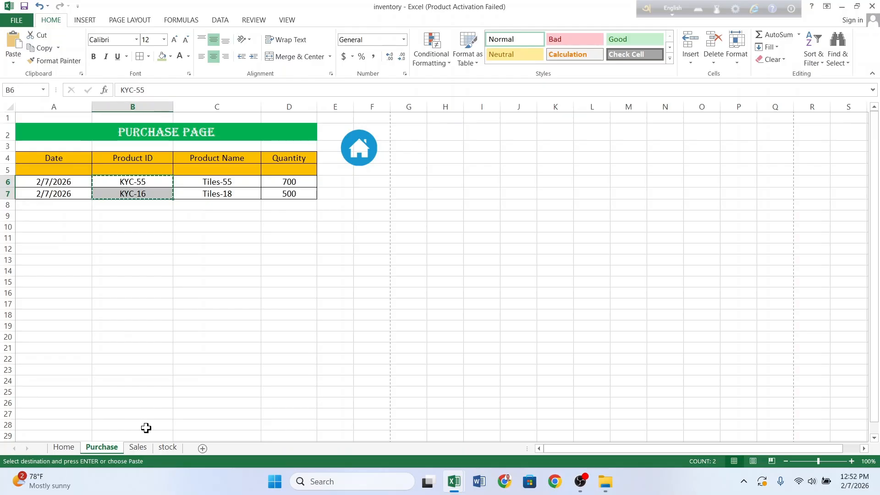
pyautogui.click(165, 448)
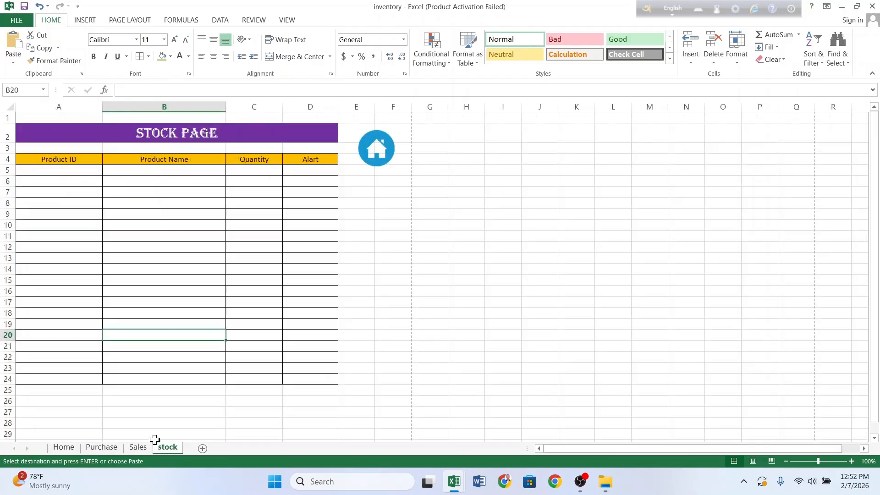
pyautogui.click(60, 168)
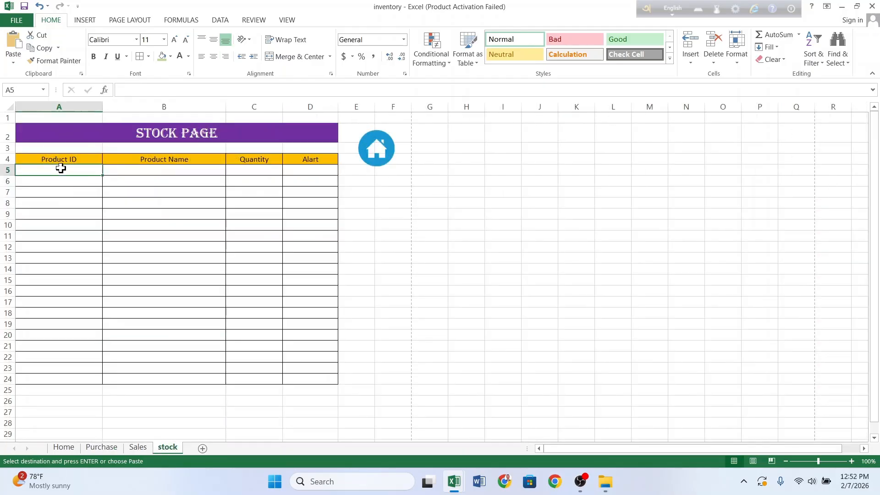
pyautogui.hotkey('ctrl', 'v')
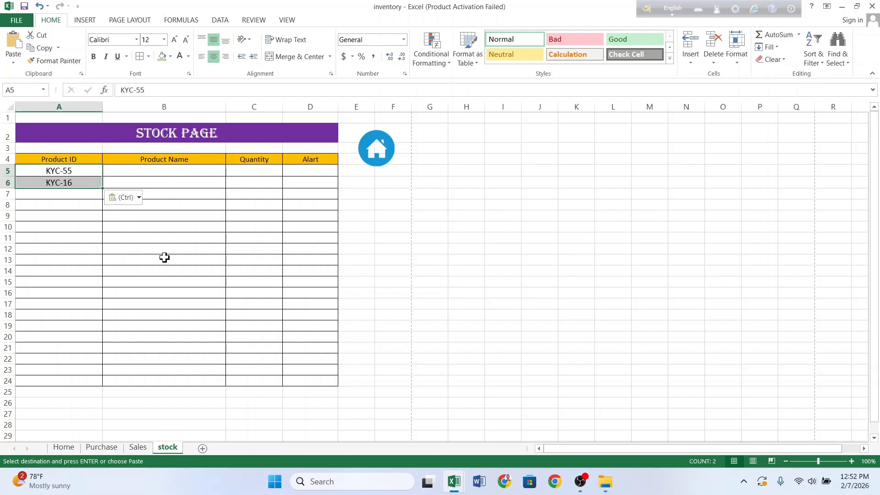
pyautogui.click(167, 272)
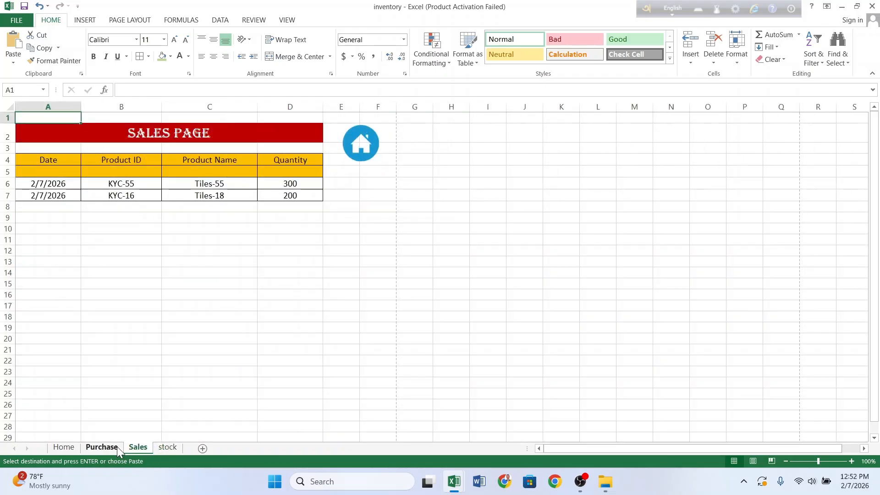
# Step: Start a =SUMIF( formula in stock cell C5 referencing the Purchase sheet, then erase it
pyautogui.click(173, 447)
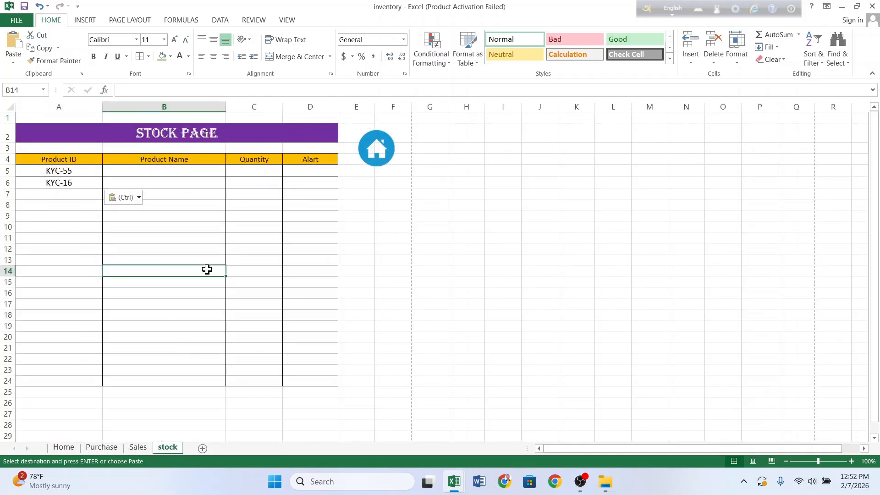
pyautogui.click(264, 173)
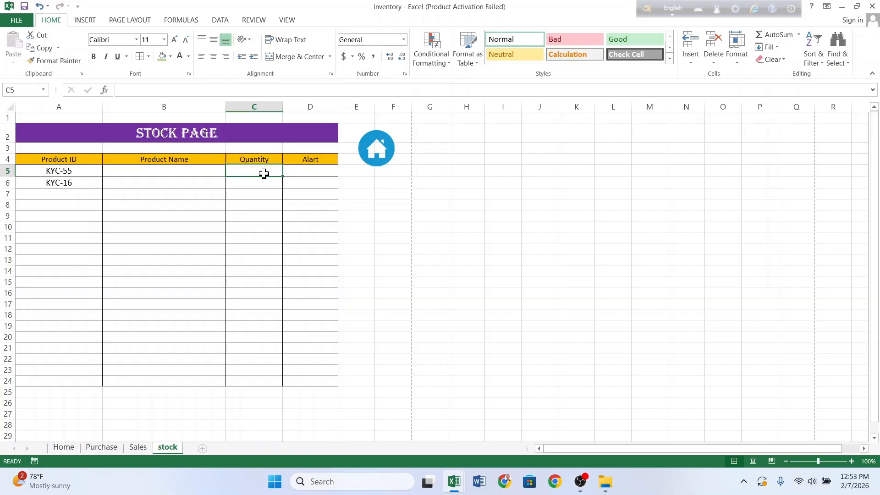
pyautogui.write('=')
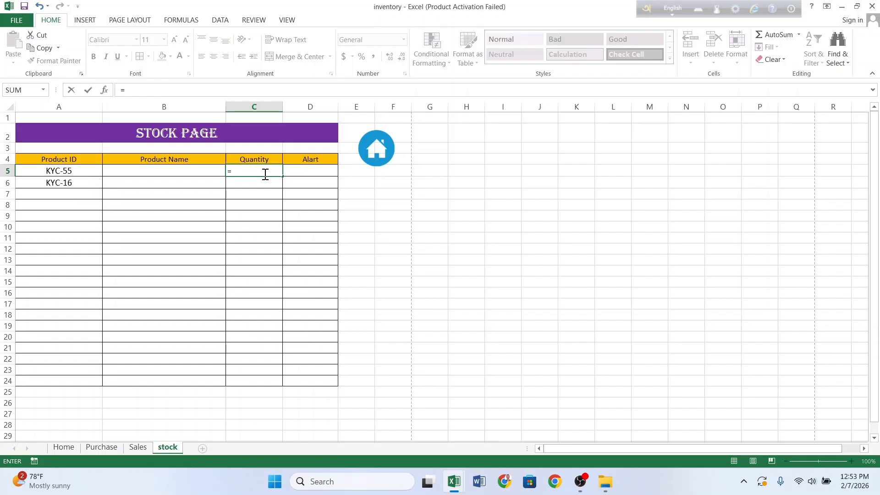
pyautogui.write('sumif')
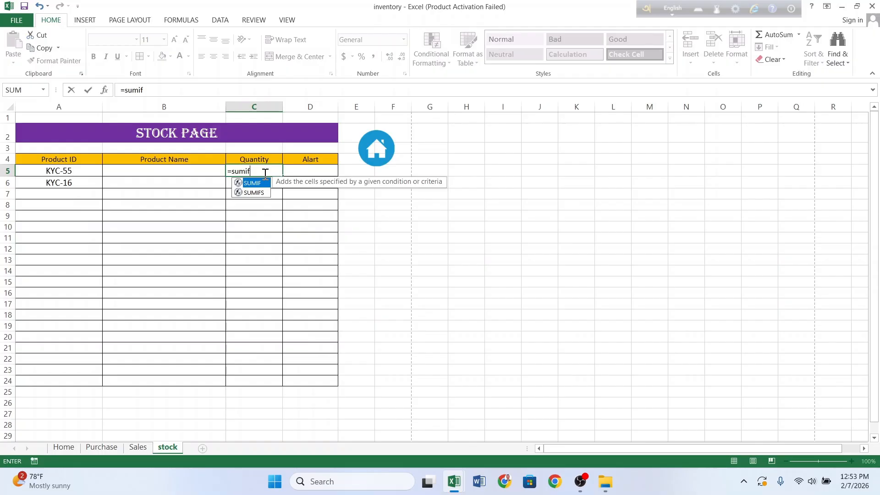
pyautogui.write('(')
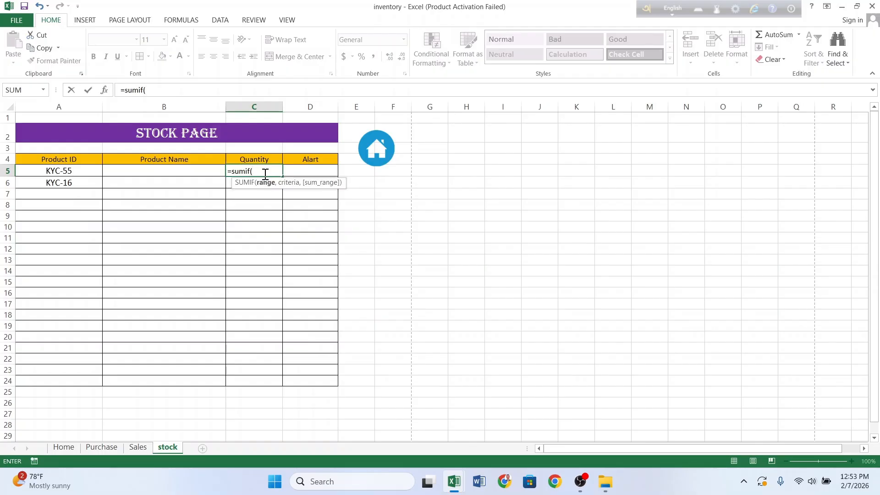
pyautogui.click(102, 447)
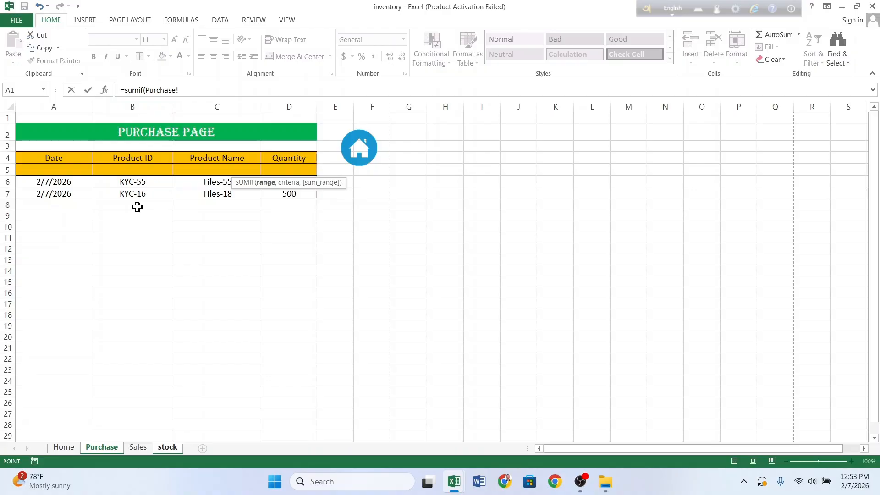
pyautogui.click(106, 129)
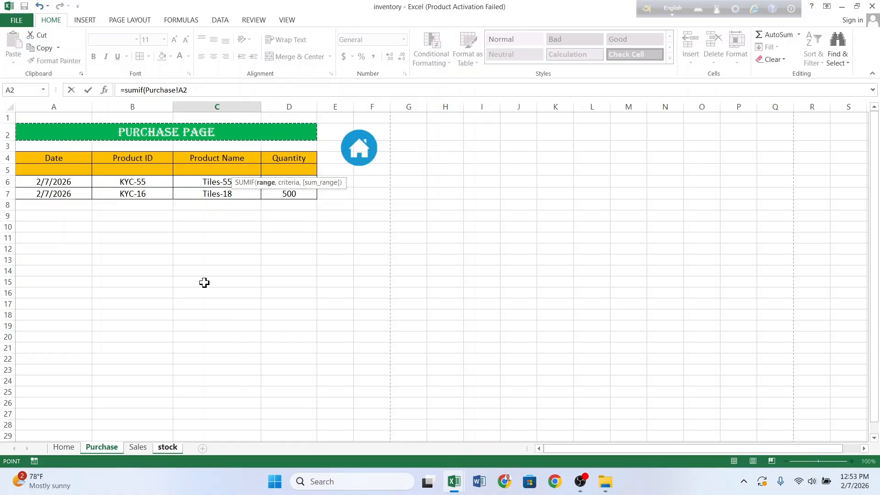
pyautogui.click(168, 447)
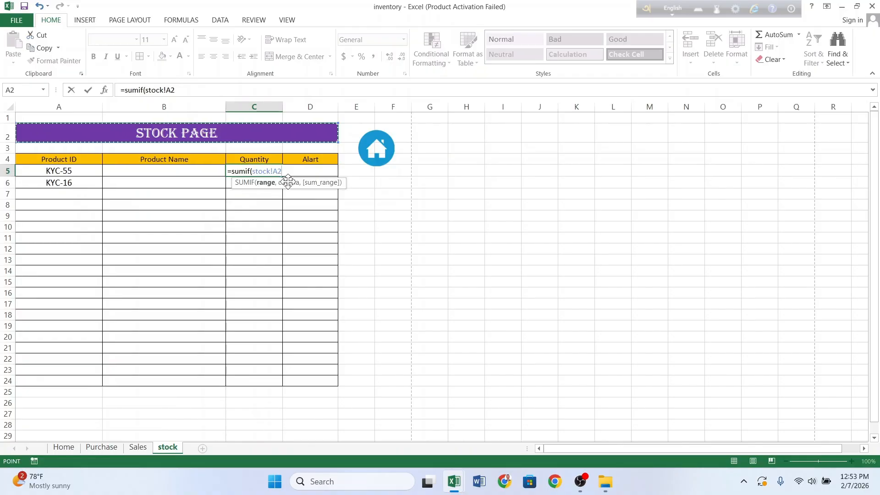
pyautogui.click(223, 90)
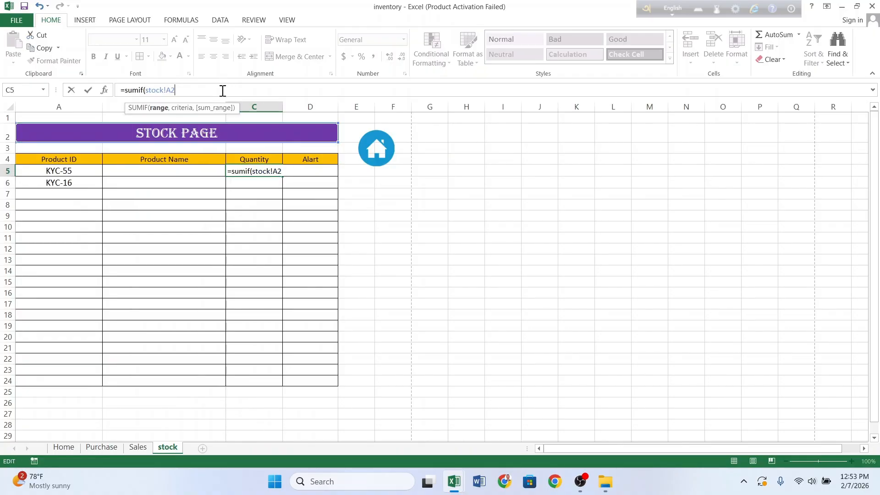
pyautogui.press('BackSpace')
pyautogui.press('BackSpace')
pyautogui.press('BackSpace')
pyautogui.press('BackSpace')
pyautogui.press('BackSpace')
pyautogui.press('BackSpace')
pyautogui.press('BackSpace')
pyautogui.press('BackSpace')
pyautogui.press('BackSpace')
pyautogui.press('BackSpace')
pyautogui.press('BackSpace')
pyautogui.press('BackSpace')
pyautogui.press('BackSpace')
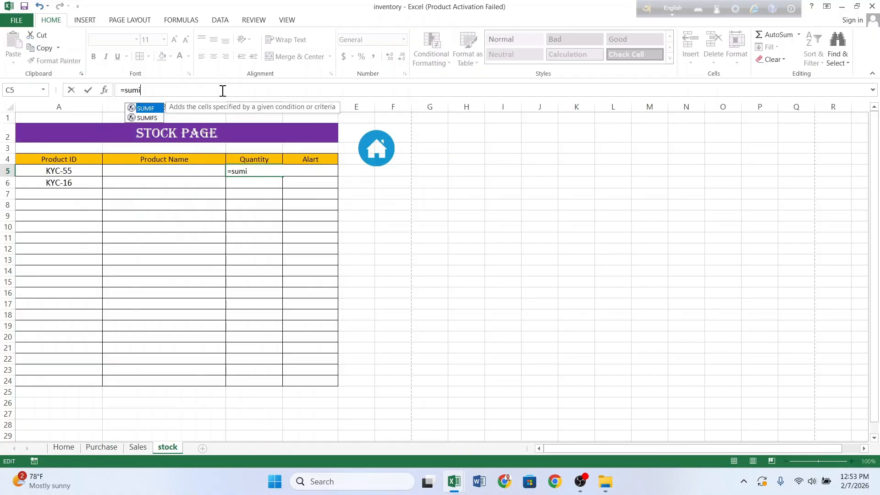
pyautogui.press('BackSpace')
pyautogui.press('BackSpace')
# Step: Unmerge the PURCHASE PAGE title on the Purchase sheet
pyautogui.click(229, 219)
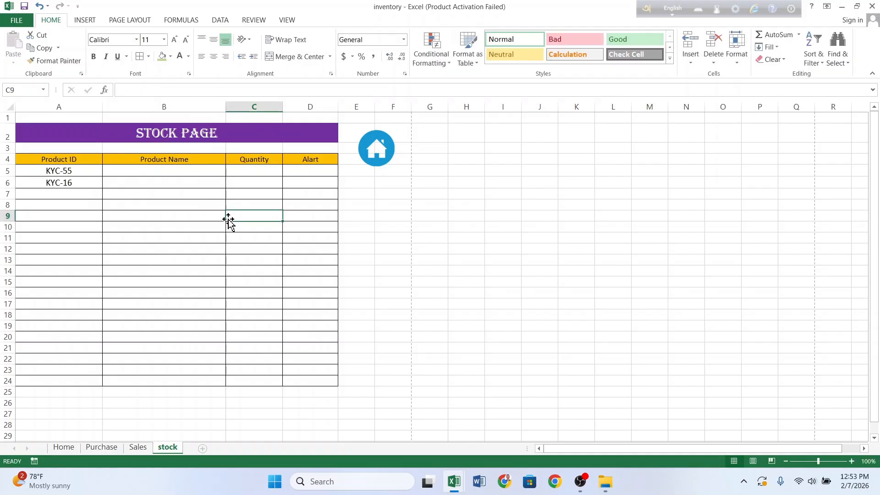
pyautogui.click(112, 446)
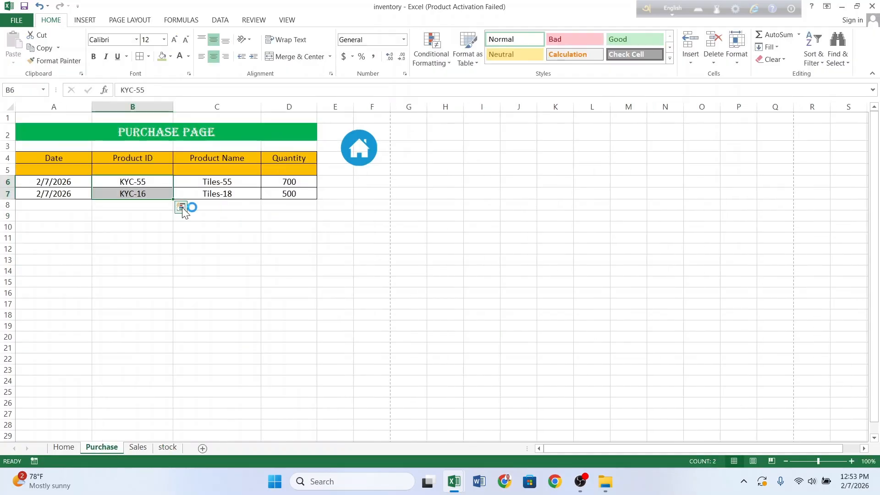
pyautogui.click(192, 136)
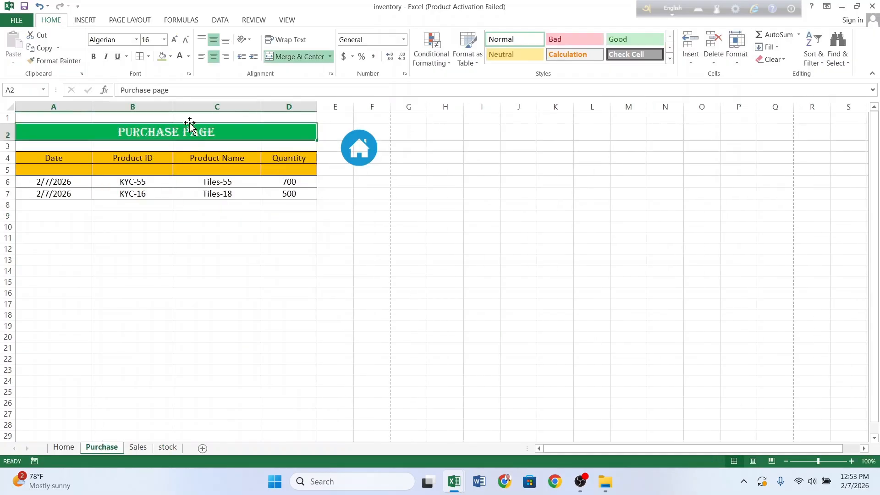
pyautogui.click(281, 55)
pyautogui.click(212, 259)
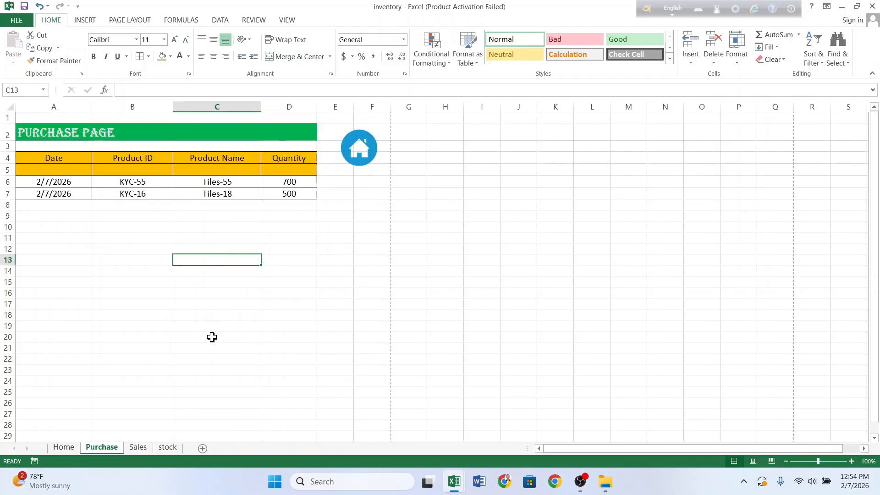
# Step: Unmerge the SALES PAGE title on the Sales sheet
pyautogui.click(147, 447)
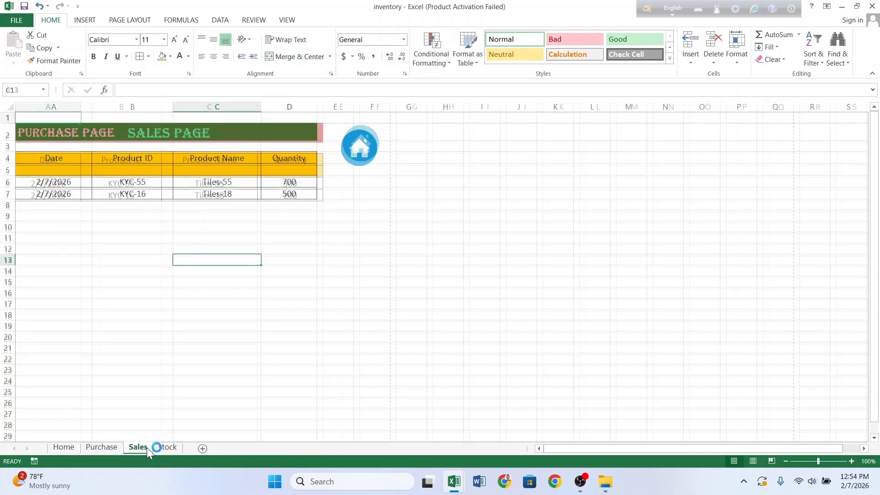
pyautogui.click(244, 137)
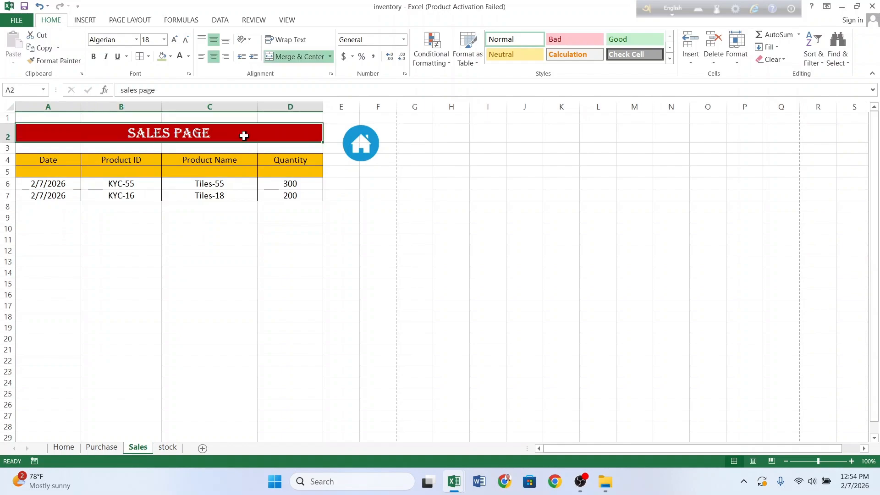
pyautogui.click(281, 57)
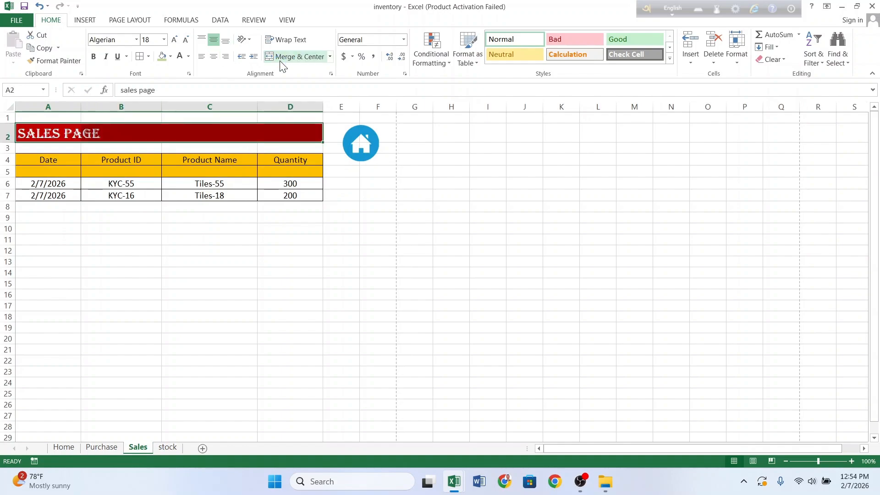
pyautogui.click(234, 260)
# Step: Unmerge the STOCK PAGE title on the stock sheet
pyautogui.click(169, 447)
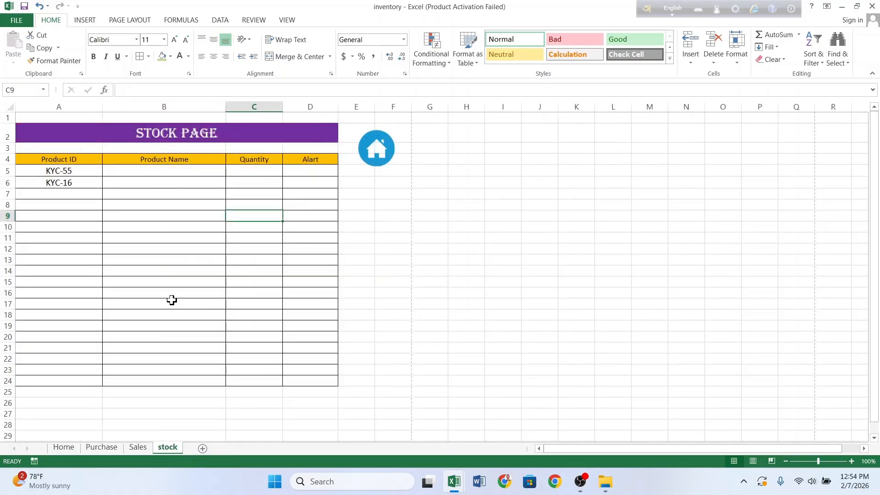
pyautogui.click(243, 132)
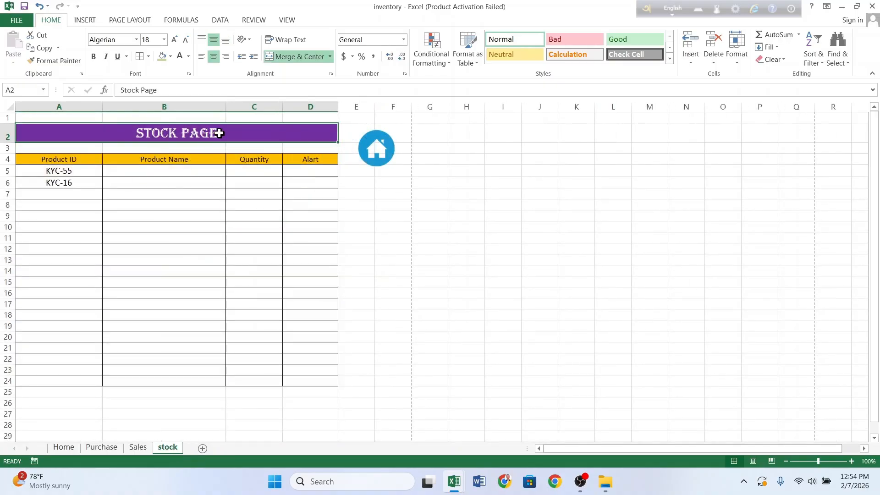
pyautogui.click(279, 55)
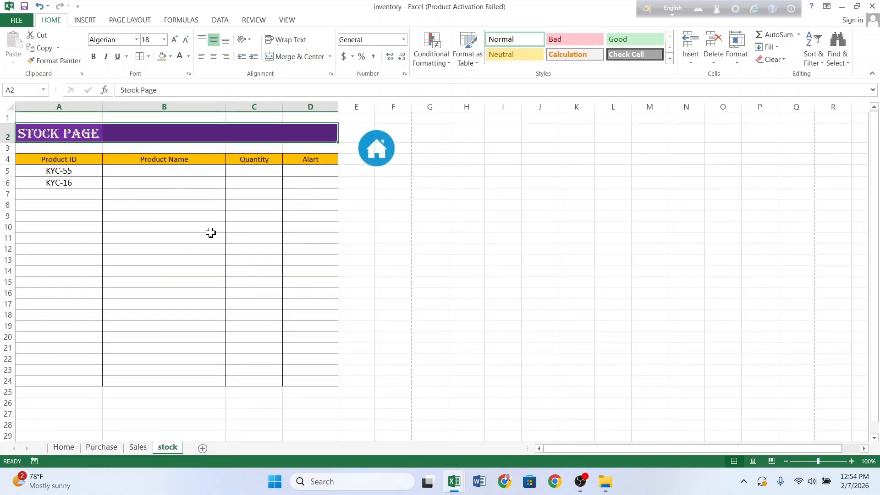
pyautogui.click(177, 278)
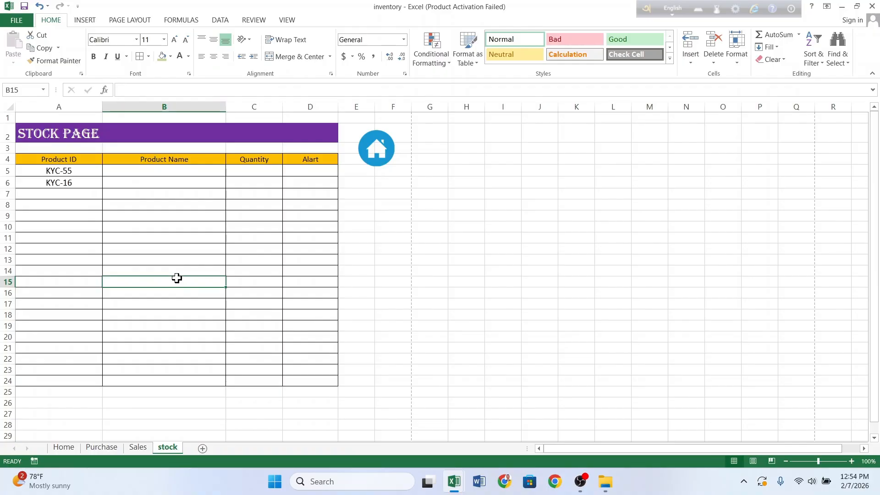
# Step: In stock cell C5, start a SUMIF using Purchase column B as the range
pyautogui.click(103, 447)
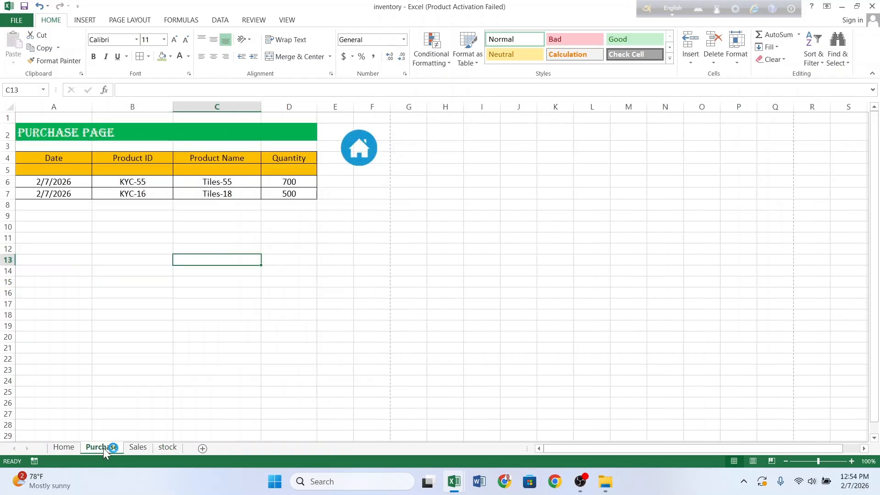
pyautogui.click(162, 447)
pyautogui.click(265, 172)
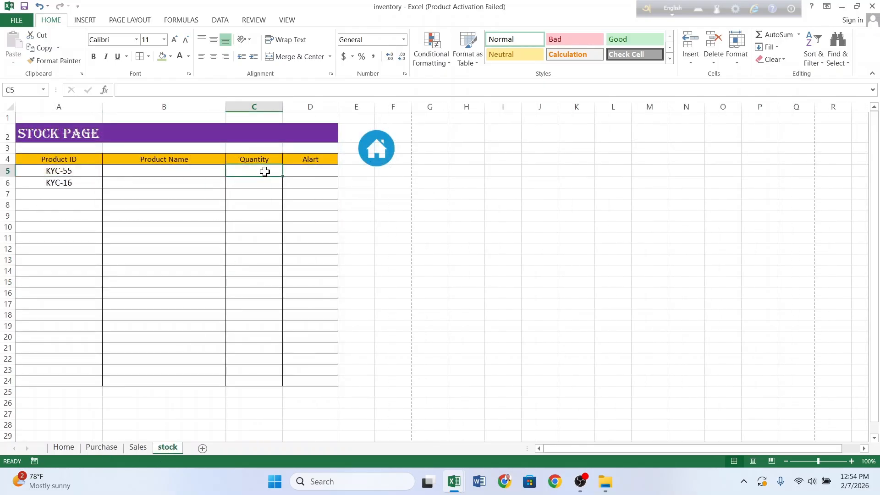
pyautogui.write('=j')
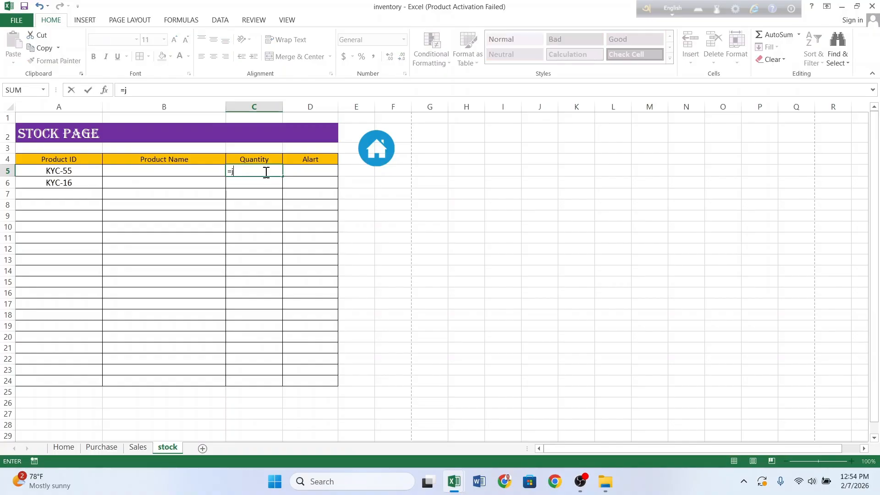
pyautogui.write('sumif')
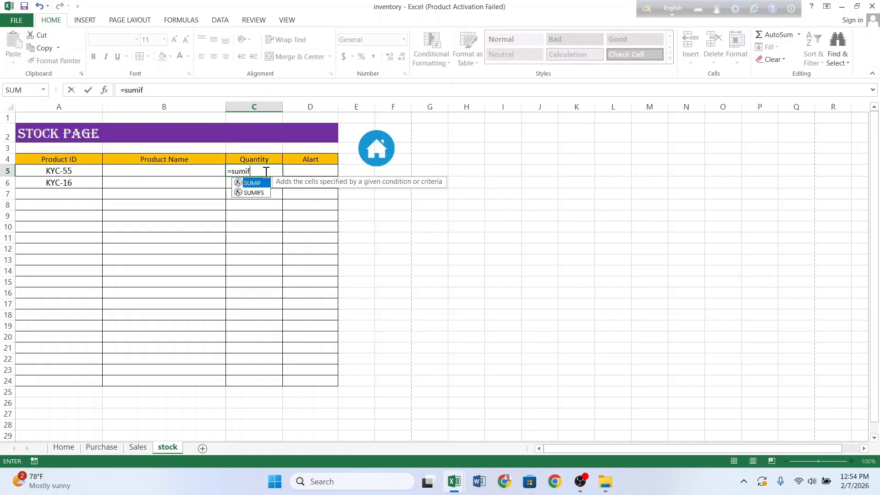
pyautogui.write('(')
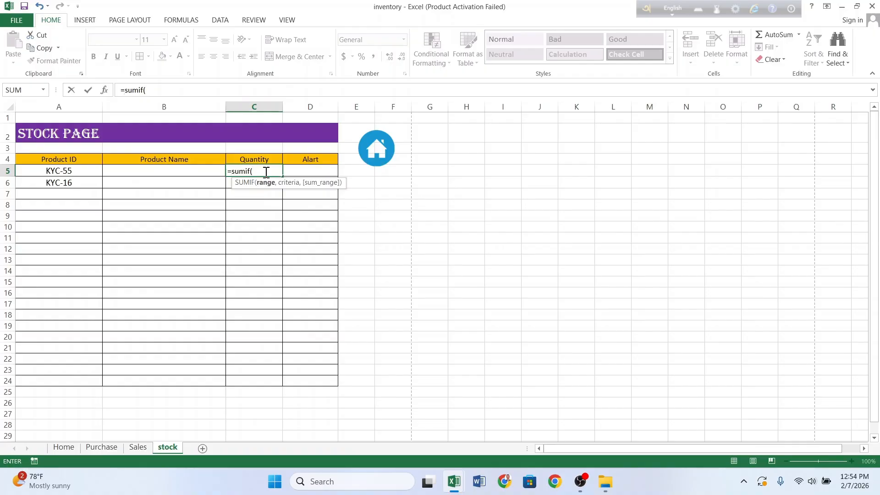
pyautogui.click(108, 448)
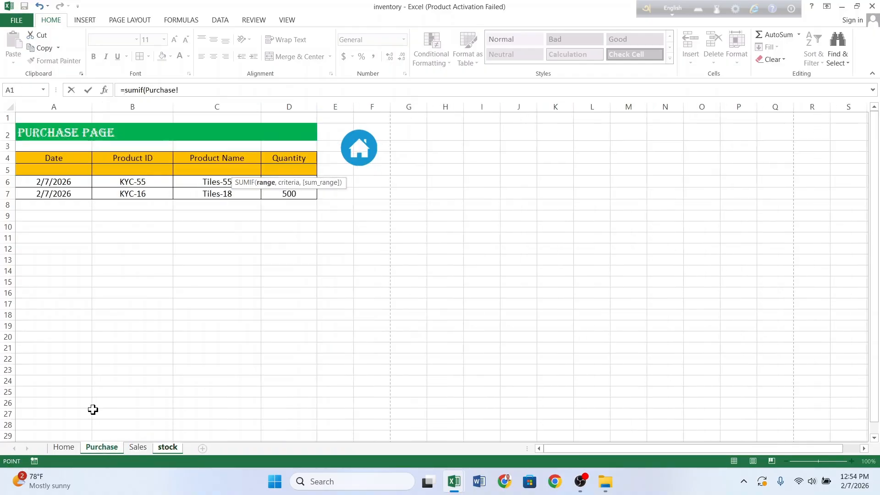
pyautogui.click(142, 100)
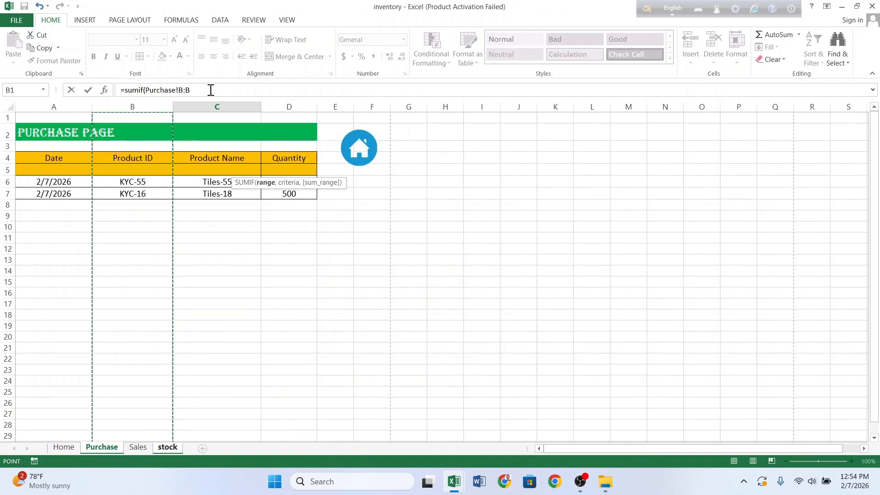
pyautogui.click(210, 90)
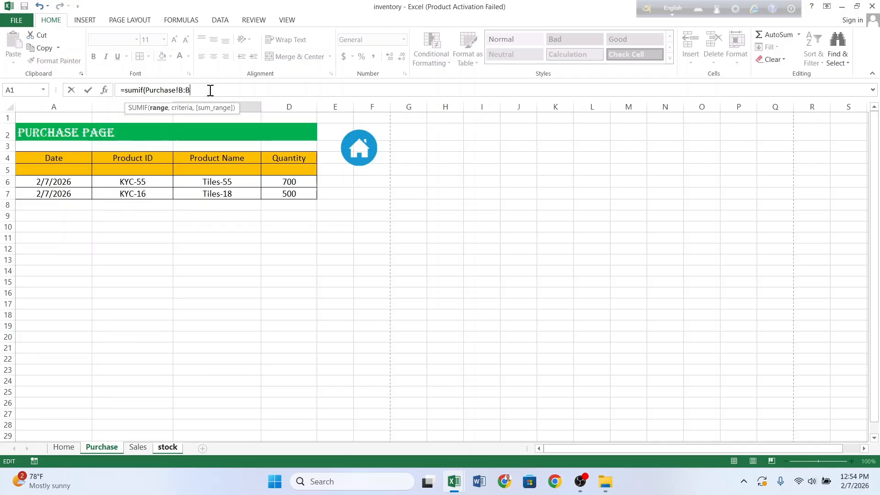
pyautogui.write(',')
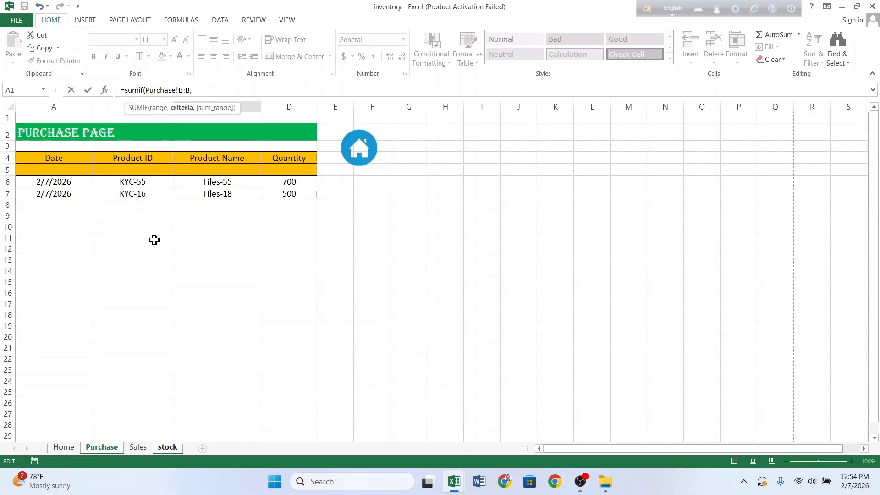
# Step: Complete the SUMIF with criteria stock!A5 and sum range Purchase!D:D
pyautogui.click(167, 448)
pyautogui.click(87, 171)
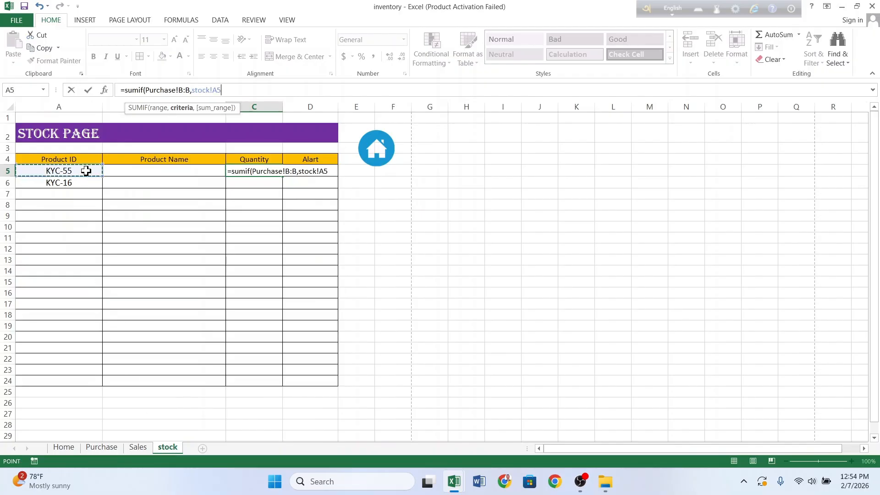
pyautogui.write(',')
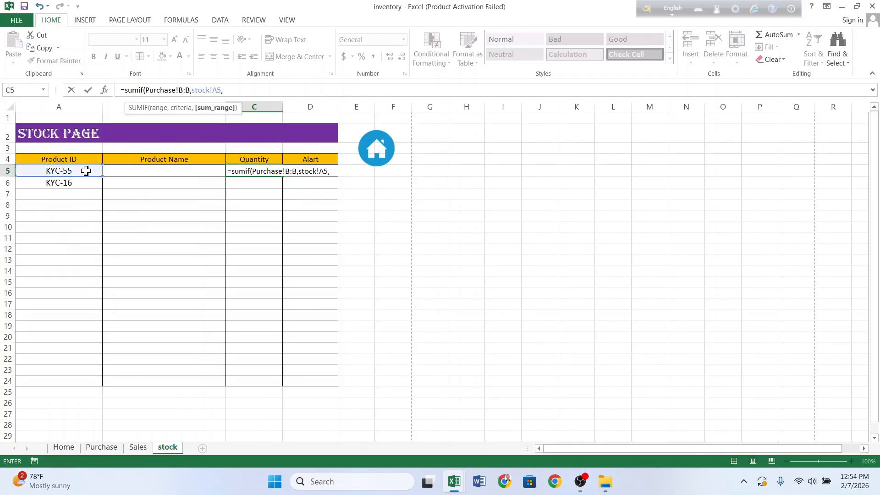
pyautogui.click(95, 446)
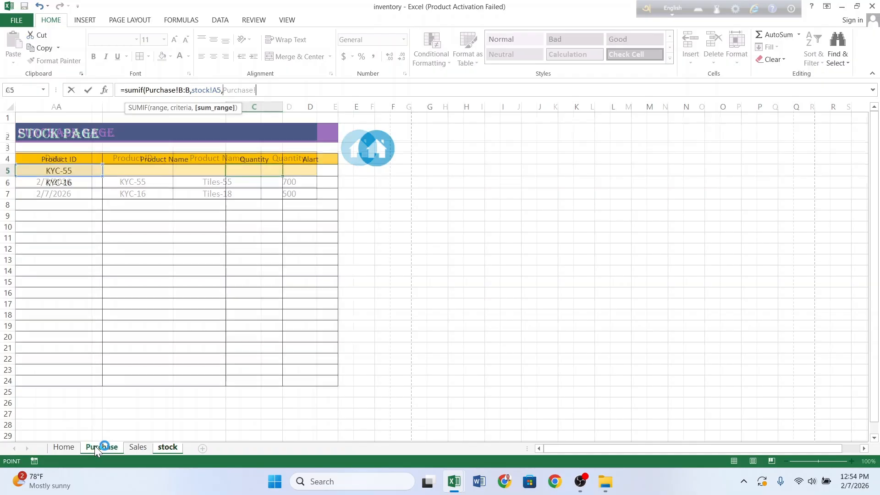
pyautogui.click(293, 103)
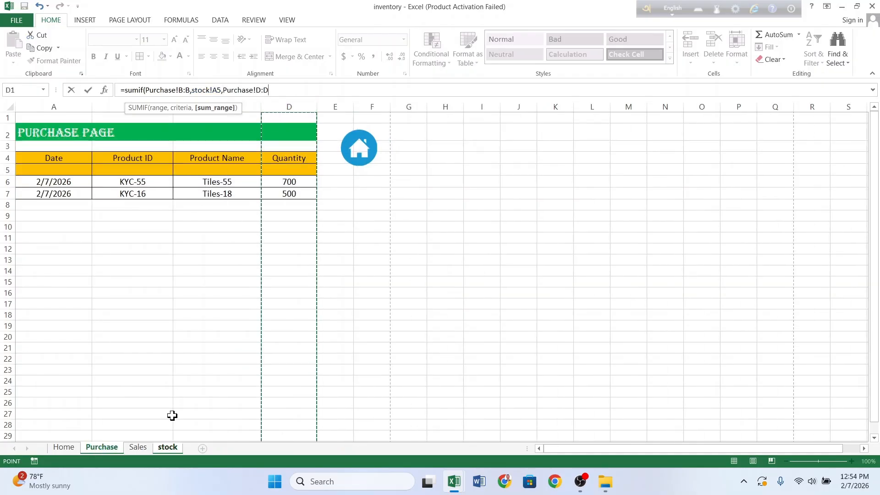
pyautogui.write(')')
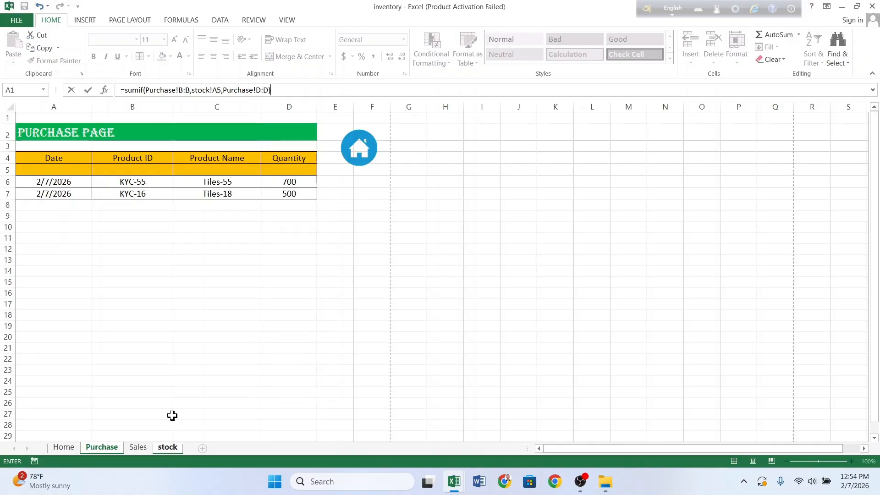
pyautogui.press('Return')
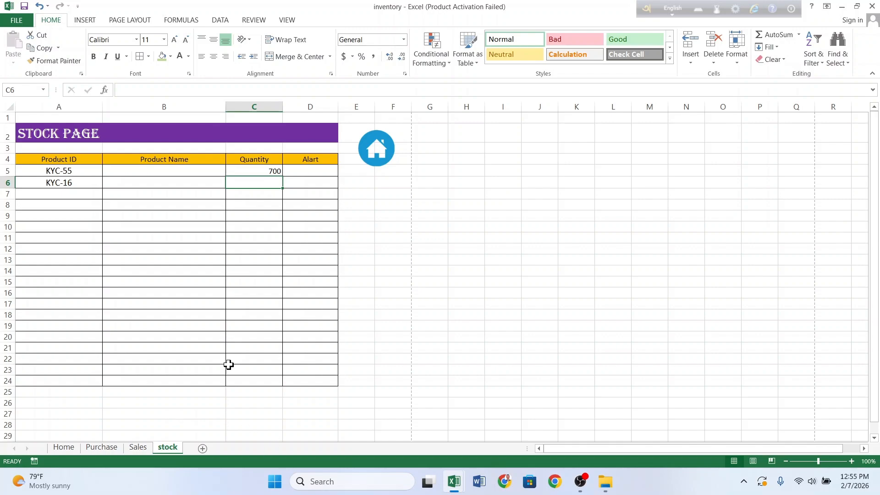
# Step: Fill the C5 SUMIF formula down through C24
pyautogui.click(278, 173)
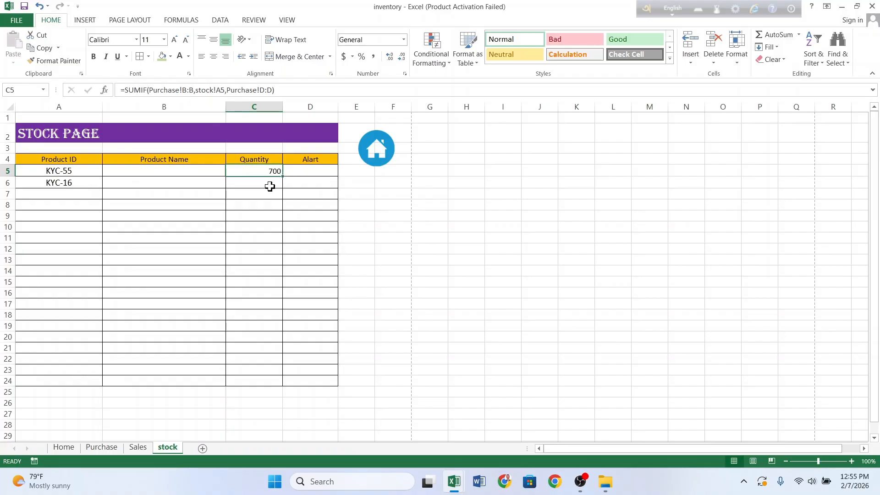
pyautogui.click(267, 182)
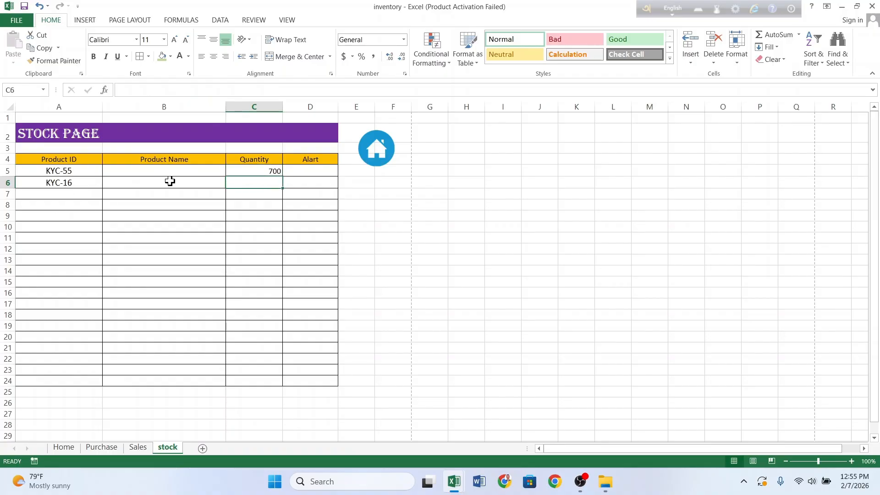
pyautogui.click(265, 173)
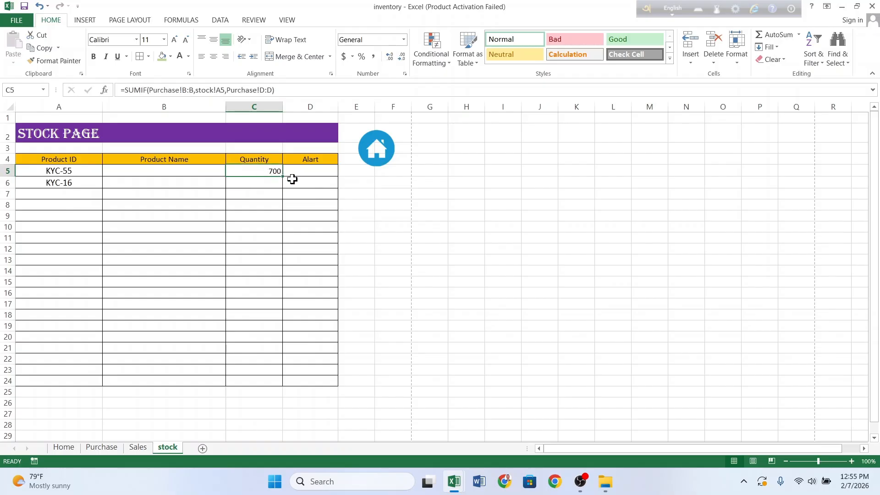
pyautogui.moveTo(284, 176); pyautogui.dragTo(284, 191)
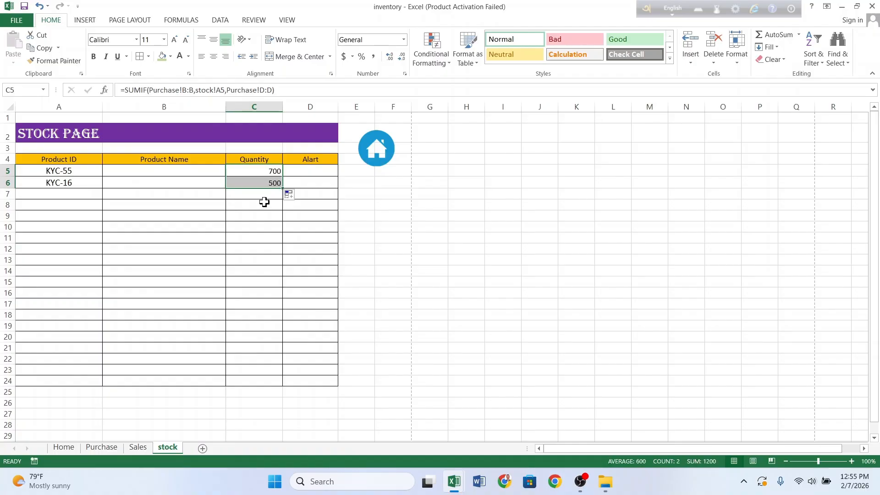
pyautogui.click(260, 192)
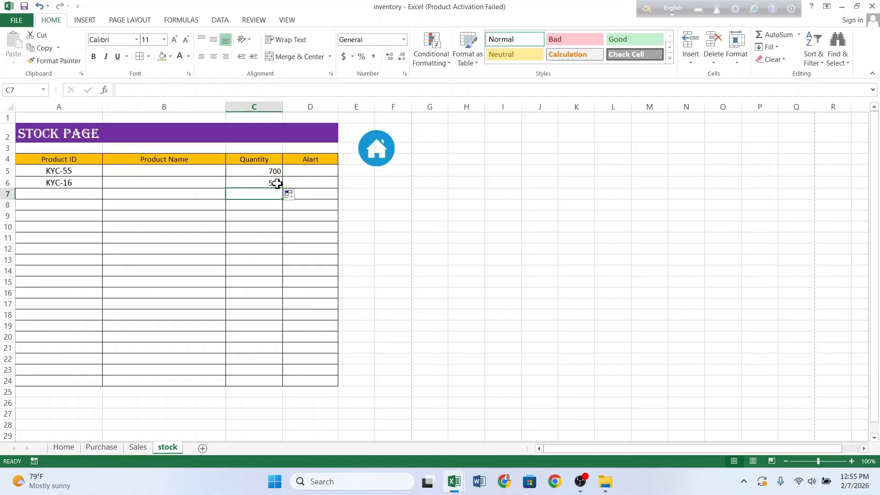
pyautogui.click(277, 184)
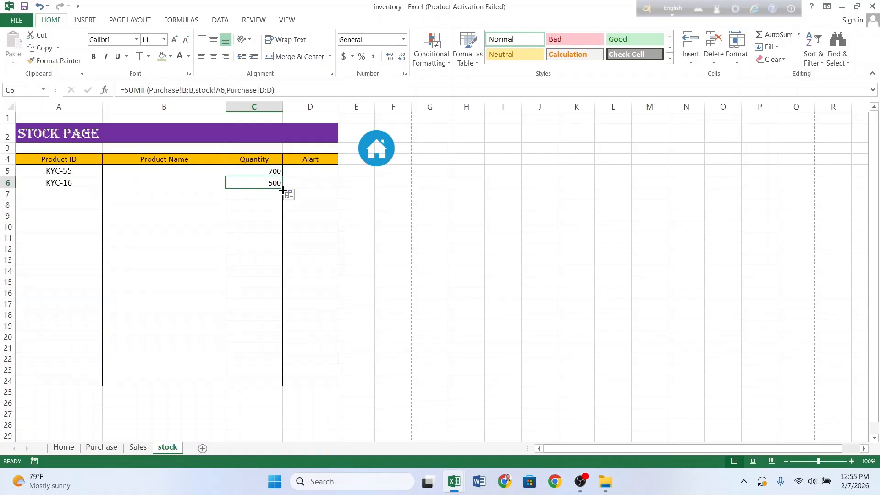
pyautogui.moveTo(283, 191); pyautogui.dragTo(284, 384)
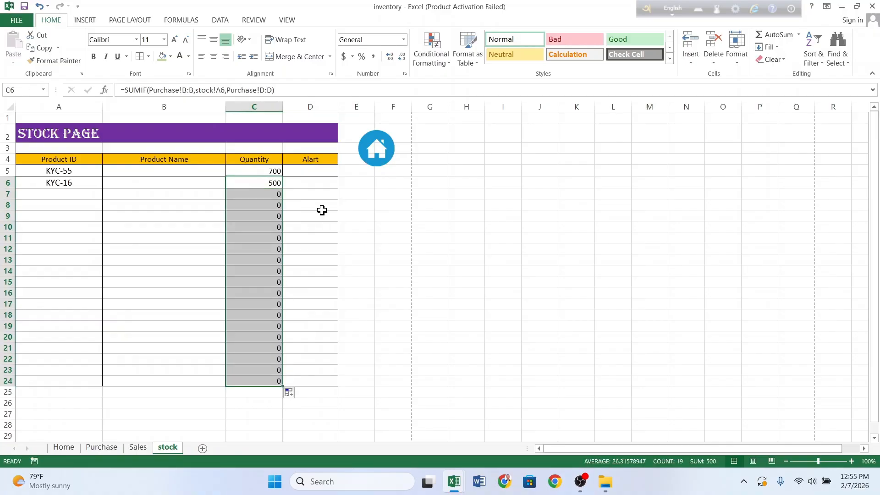
pyautogui.click(211, 217)
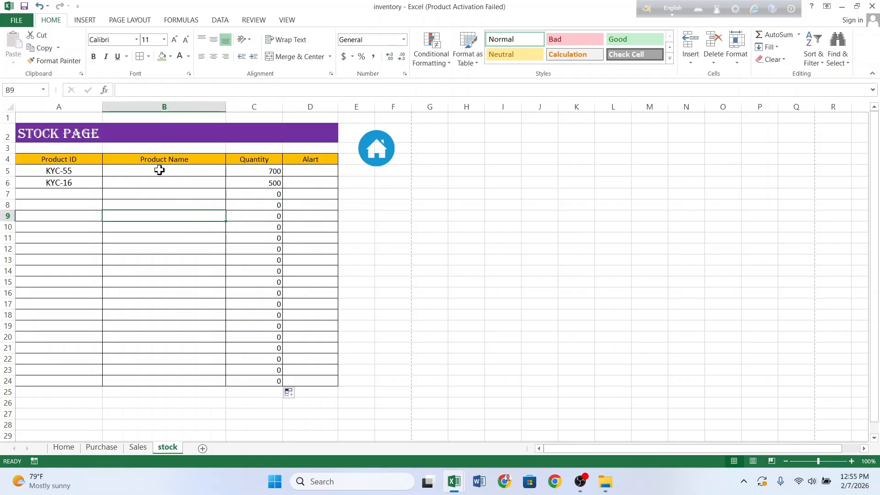
# Step: Compare quantities on the Sales and Purchase sheets, then reselect stock cell C5
pyautogui.click(144, 447)
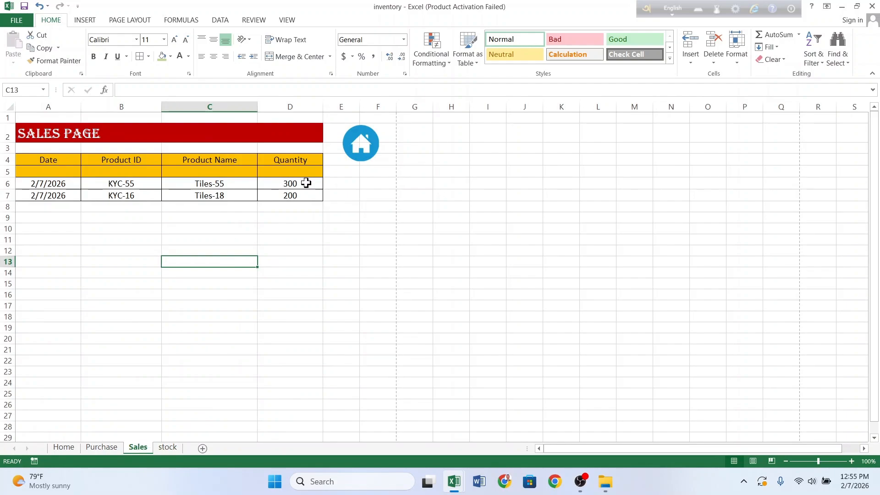
pyautogui.click(110, 449)
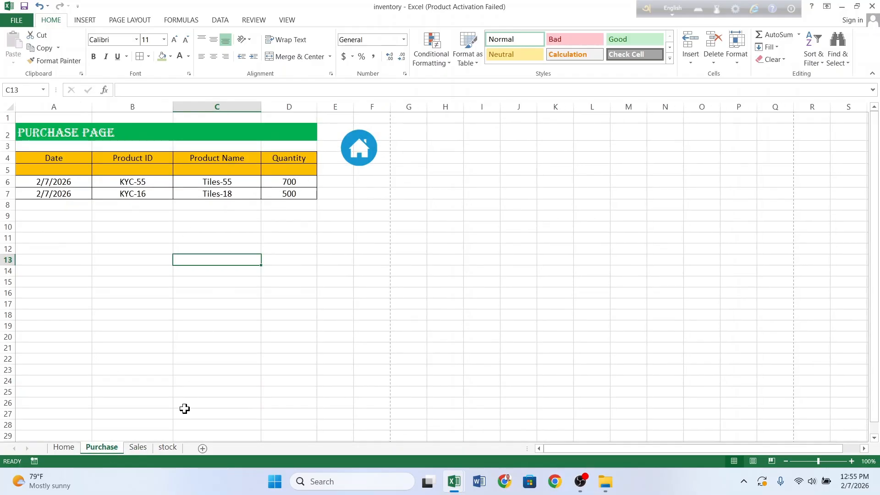
pyautogui.click(138, 447)
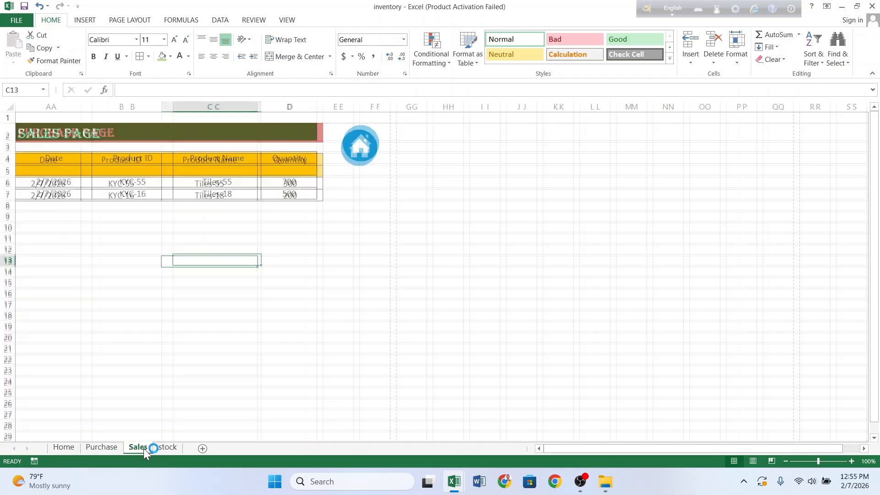
pyautogui.click(168, 447)
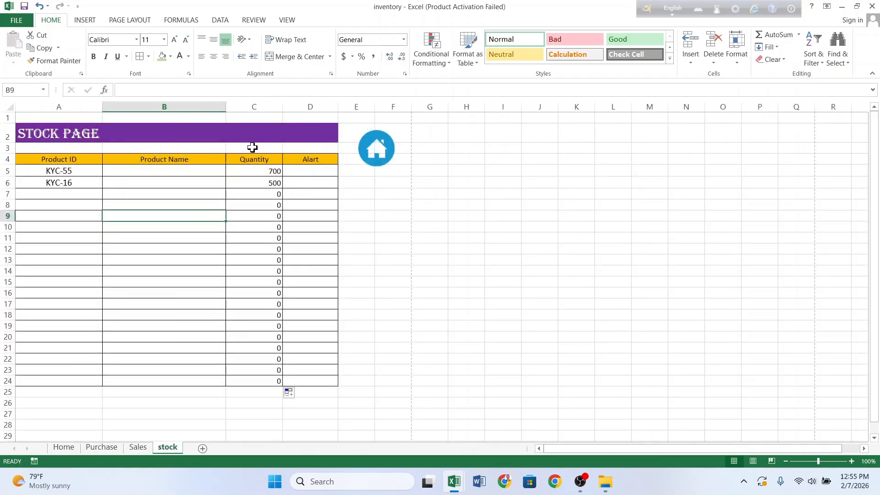
pyautogui.click(259, 172)
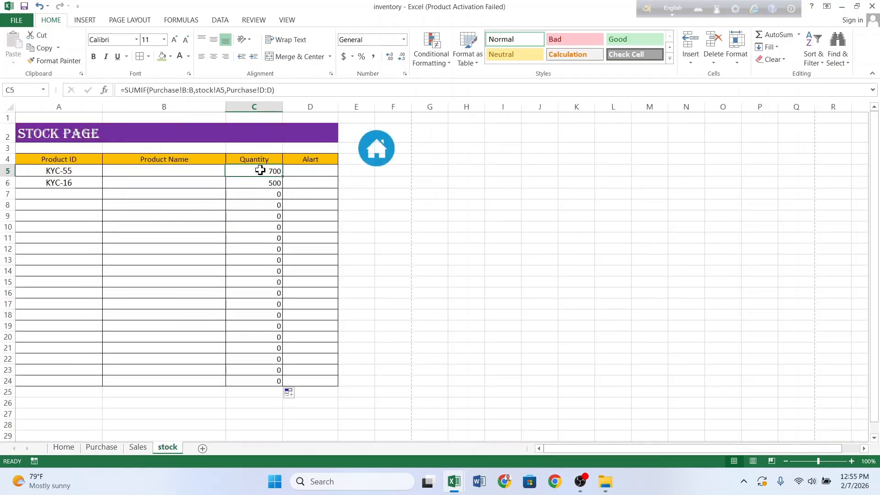
# Step: Append -SUMIF( to C5's formula, using Sales column B as the range
pyautogui.click(285, 90)
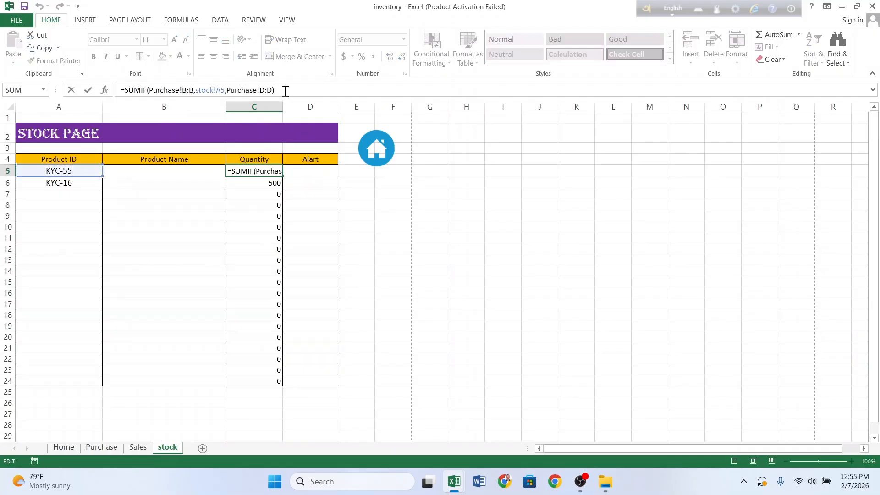
pyautogui.write('-')
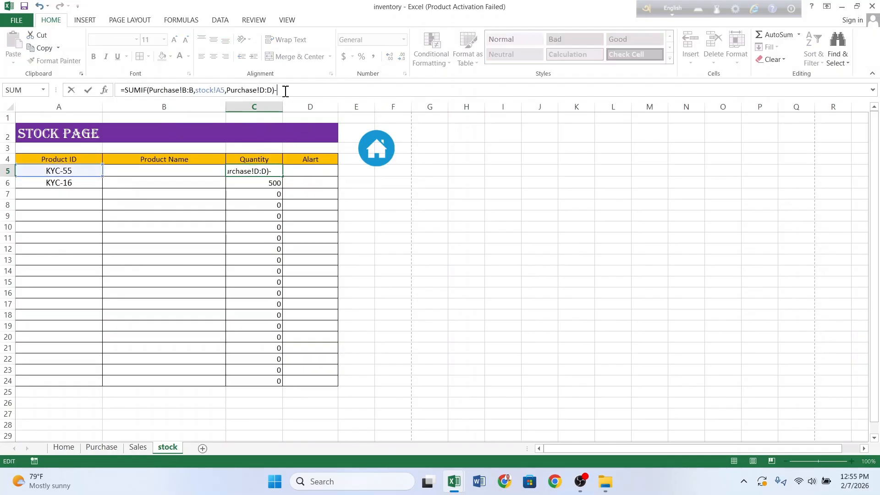
pyautogui.click(102, 447)
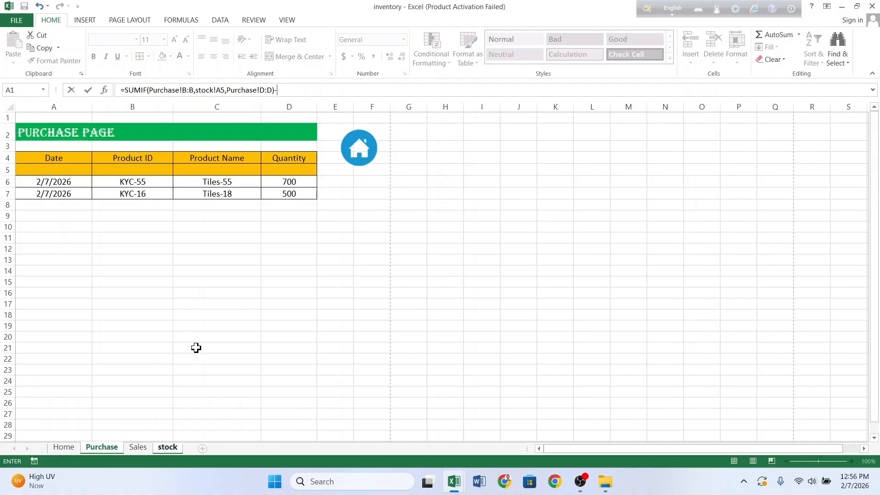
pyautogui.write('sumif')
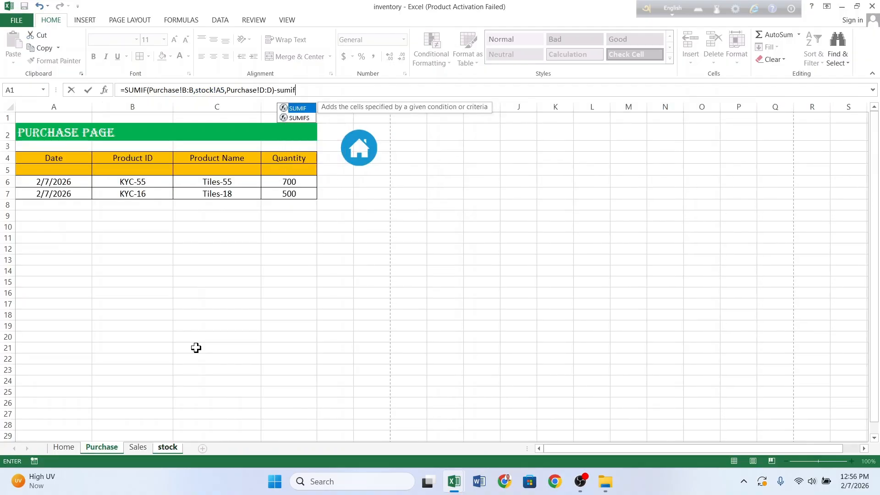
pyautogui.write('(')
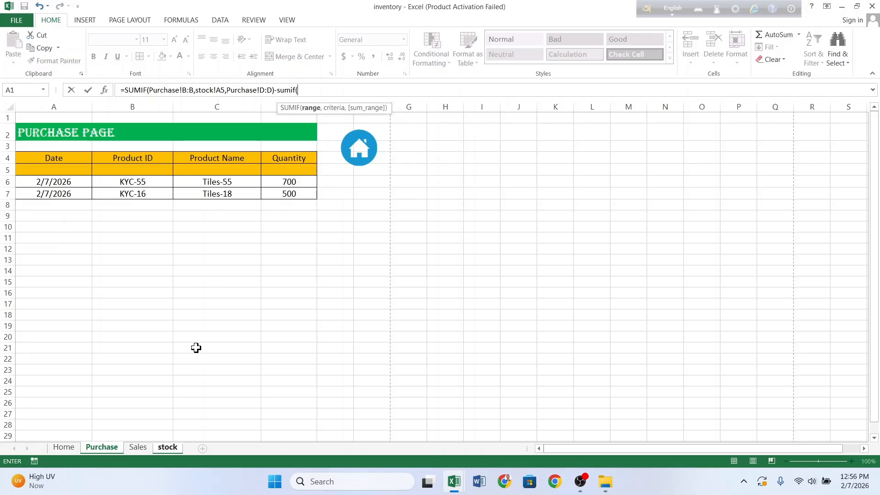
pyautogui.click(137, 448)
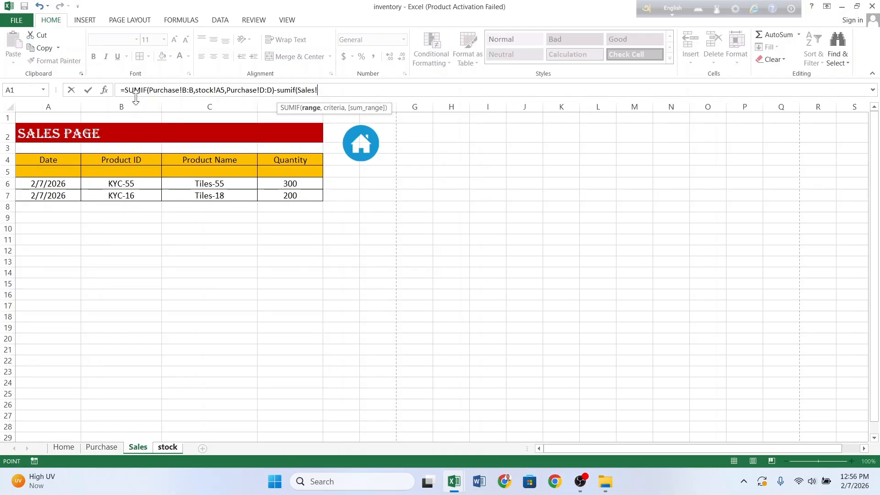
pyautogui.click(133, 100)
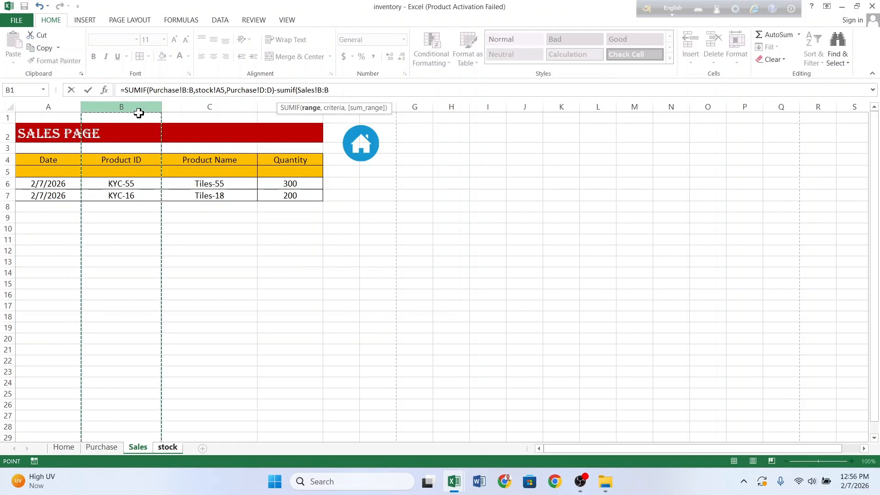
pyautogui.write(',')
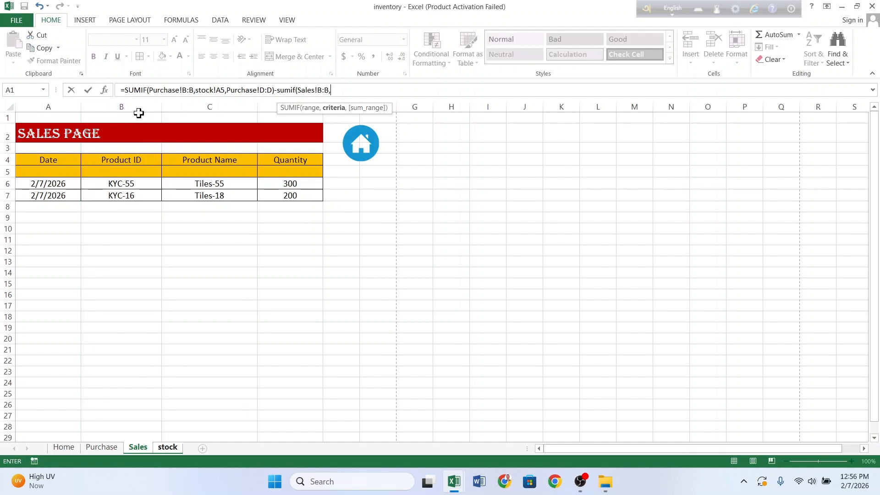
# Step: Finish it with criteria stock!A5 and sum range Sales!D:D, so KYC-55 shows 400
pyautogui.click(166, 447)
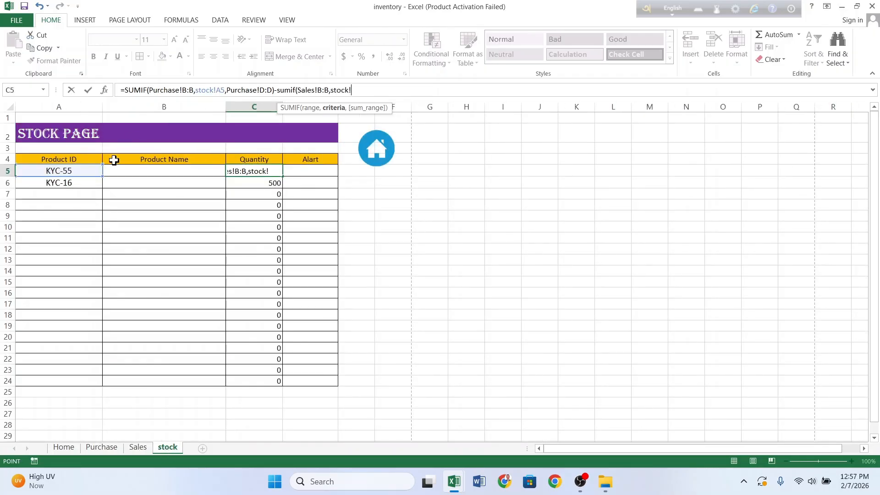
pyautogui.click(81, 172)
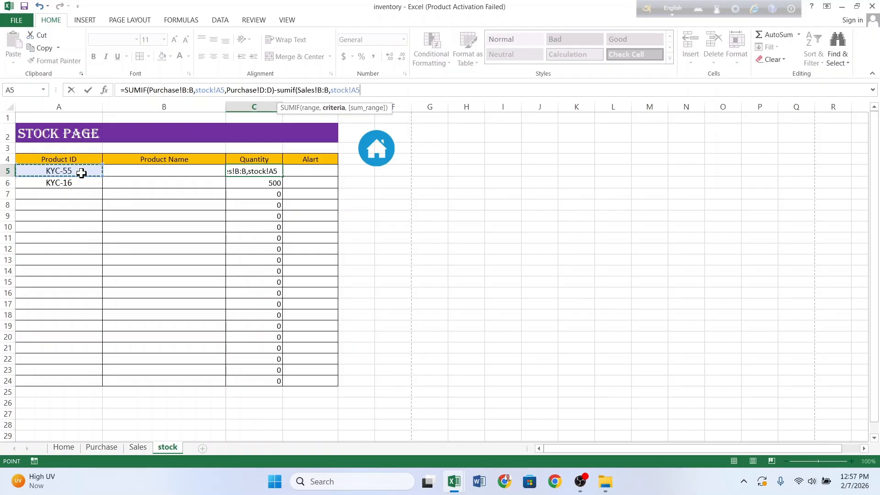
pyautogui.write(',')
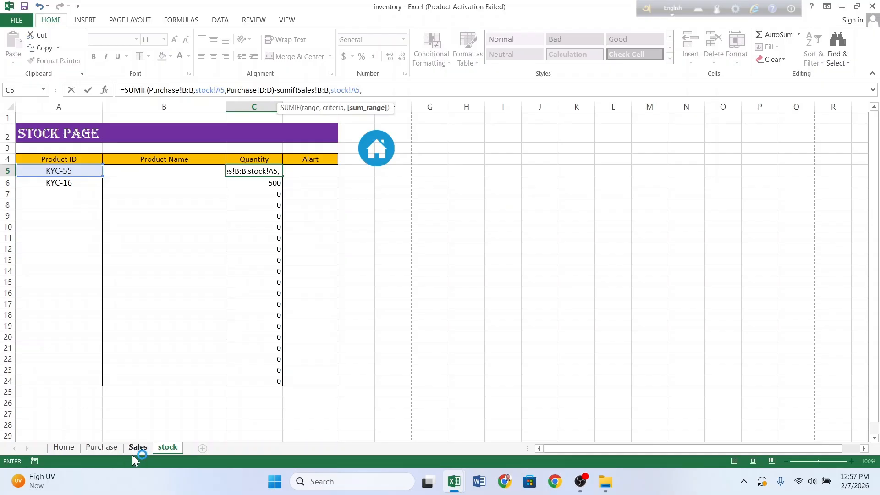
pyautogui.click(136, 447)
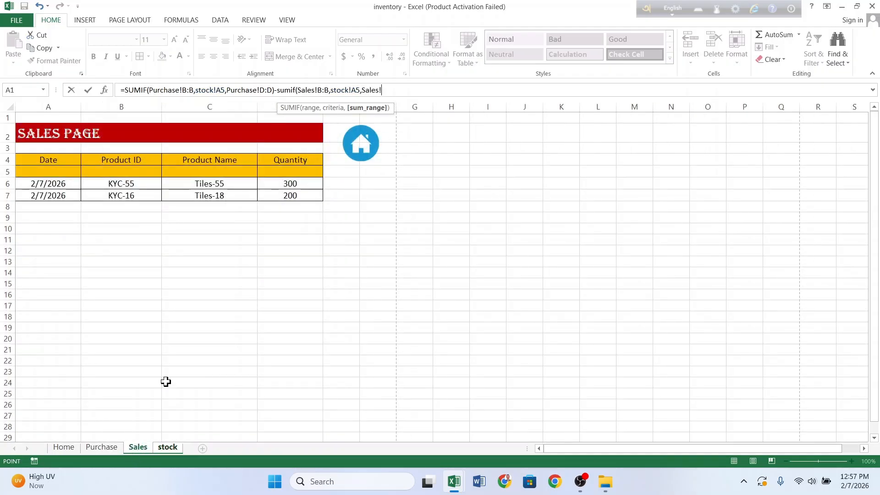
pyautogui.click(273, 99)
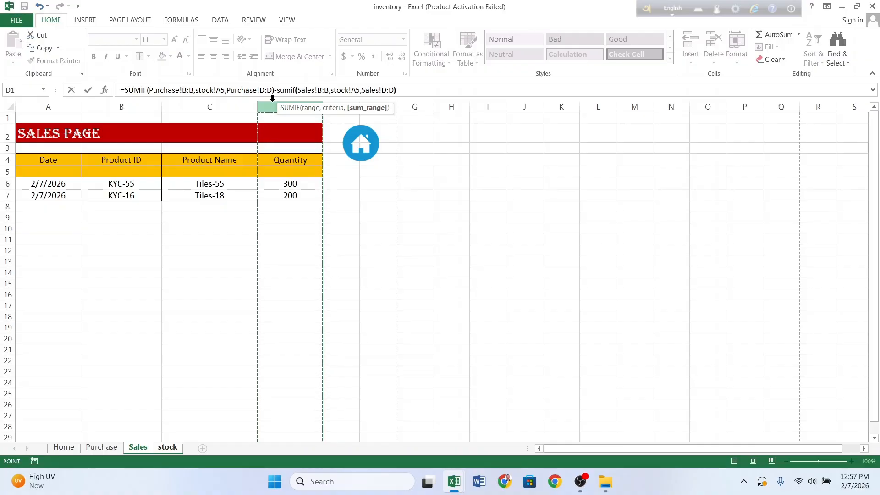
pyautogui.write(')')
pyautogui.press('Return')
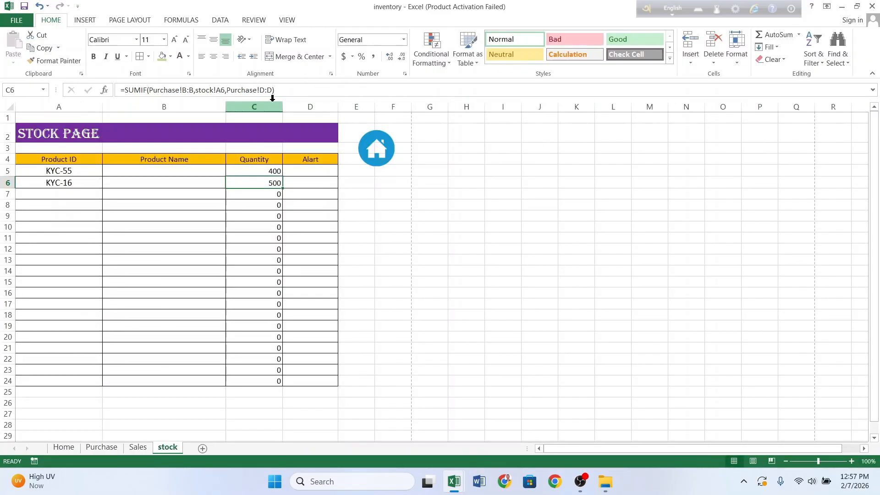
pyautogui.click(257, 170)
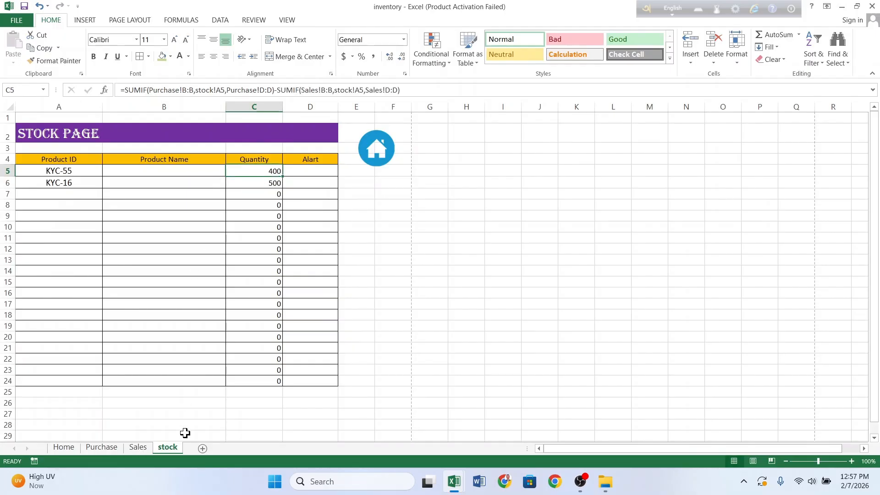
pyautogui.click(386, 150)
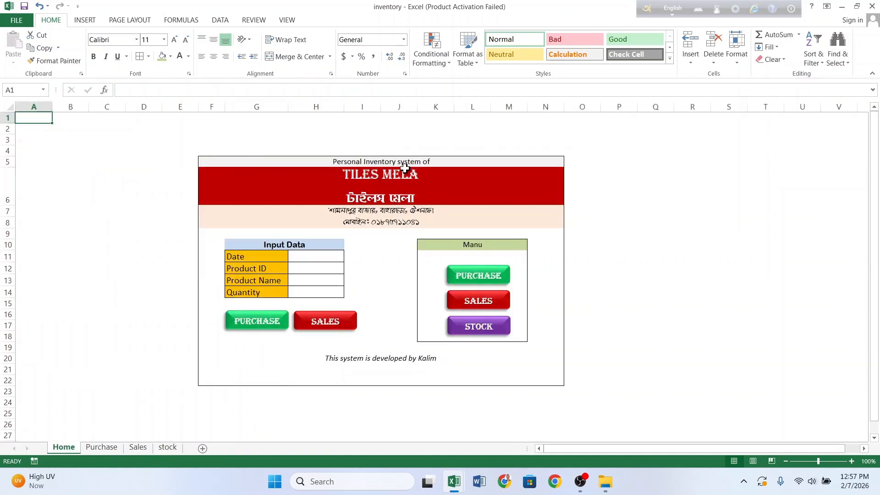
pyautogui.click(476, 275)
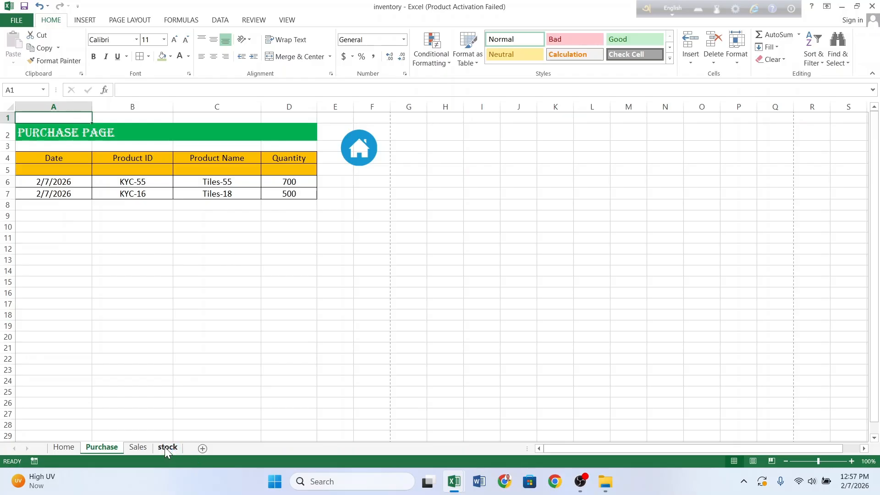
pyautogui.click(138, 449)
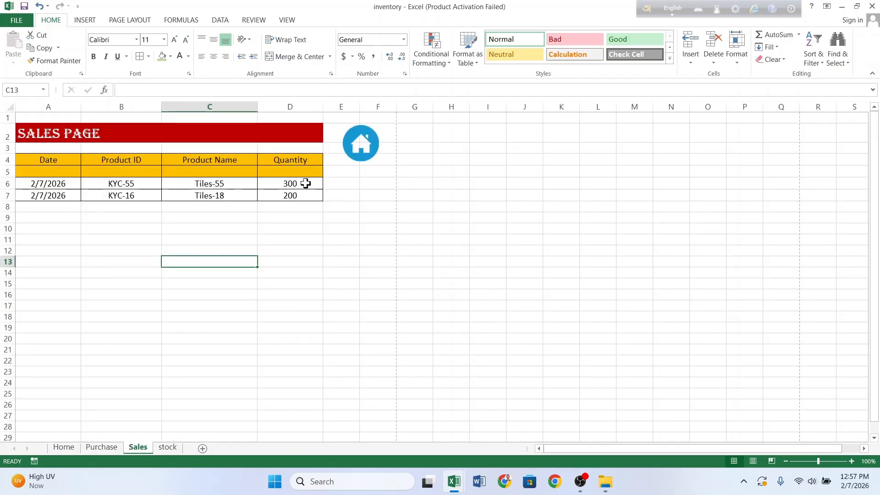
pyautogui.click(168, 448)
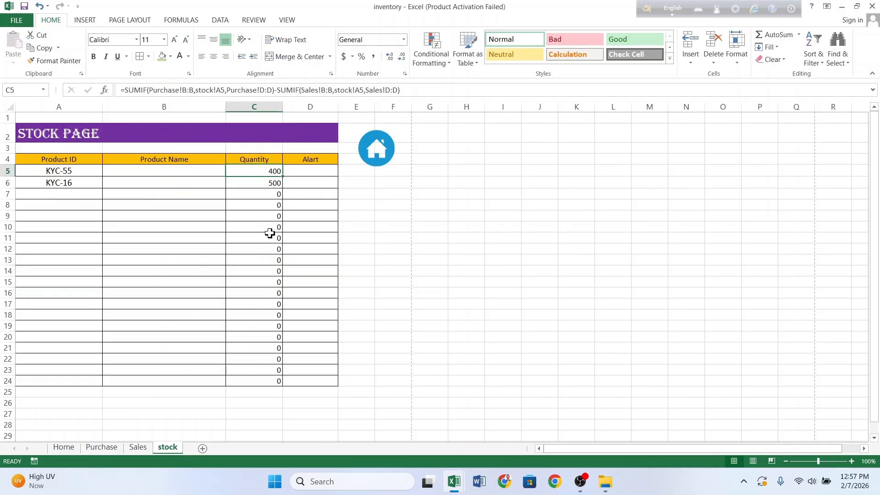
pyautogui.moveTo(78, 193); pyautogui.dragTo(77, 379)
pyautogui.click(72, 249)
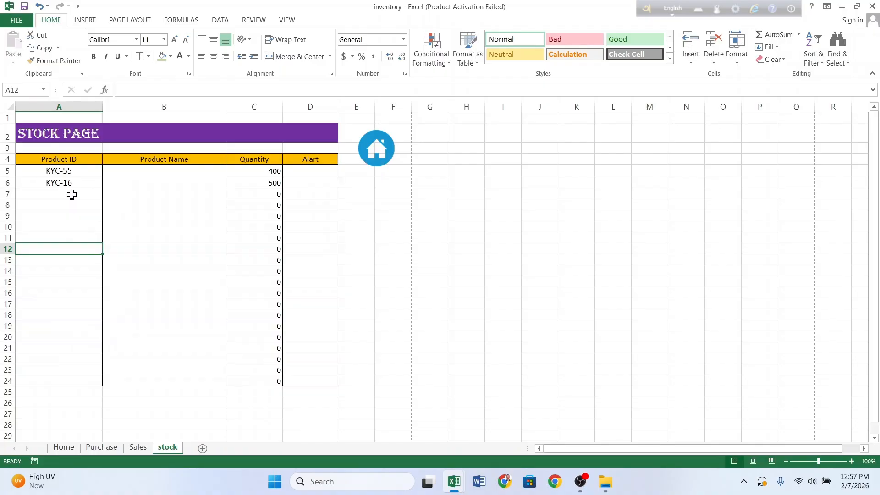
# Step: Select the empty product ID cells A7:A24 on the stock sheet
pyautogui.click(72, 193)
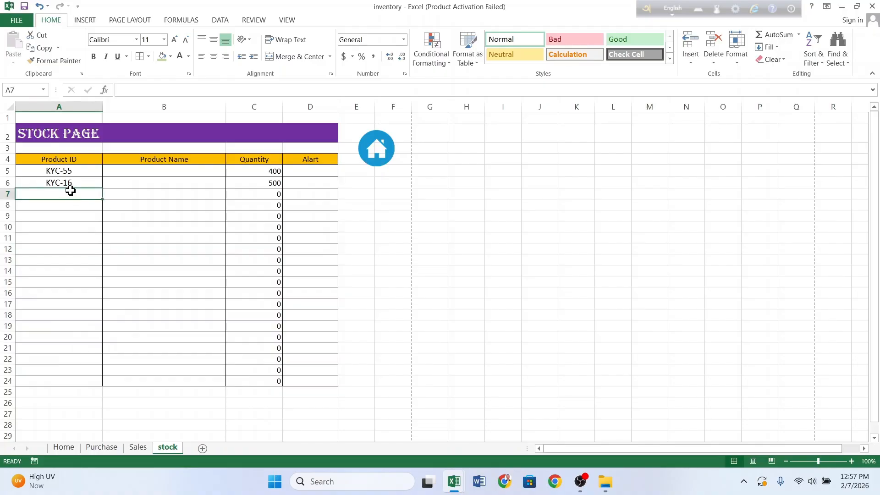
pyautogui.moveTo(66, 200); pyautogui.dragTo(65, 378)
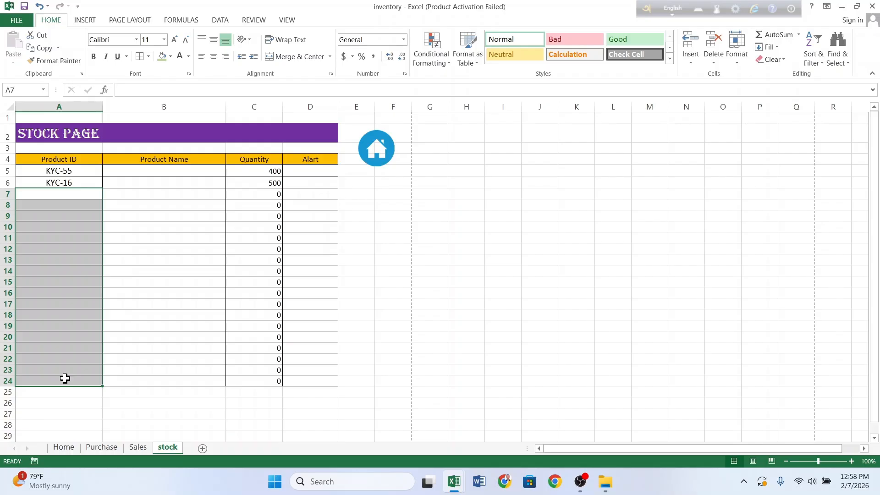
pyautogui.click(71, 250)
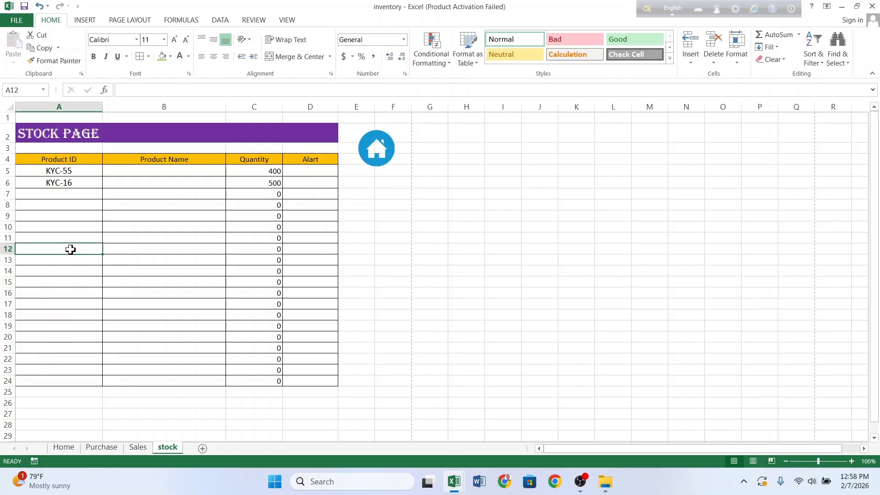
pyautogui.click(63, 191)
pyautogui.moveTo(63, 191); pyautogui.dragTo(69, 379)
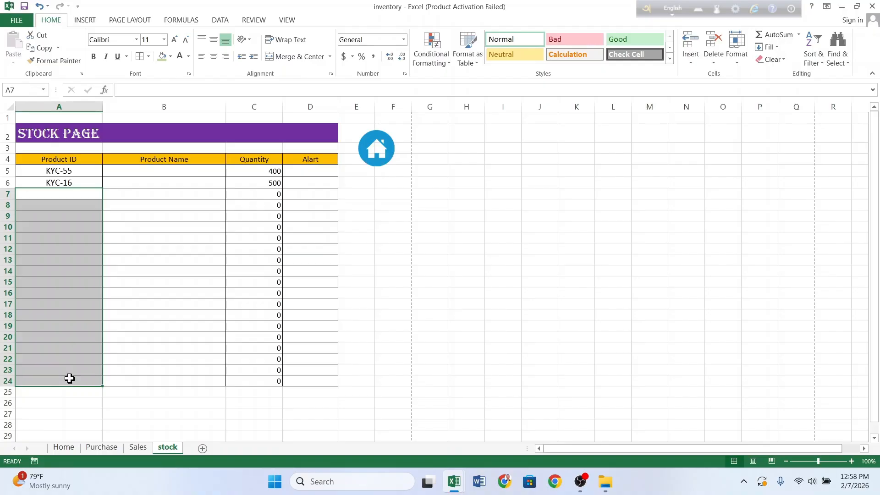
pyautogui.click(68, 251)
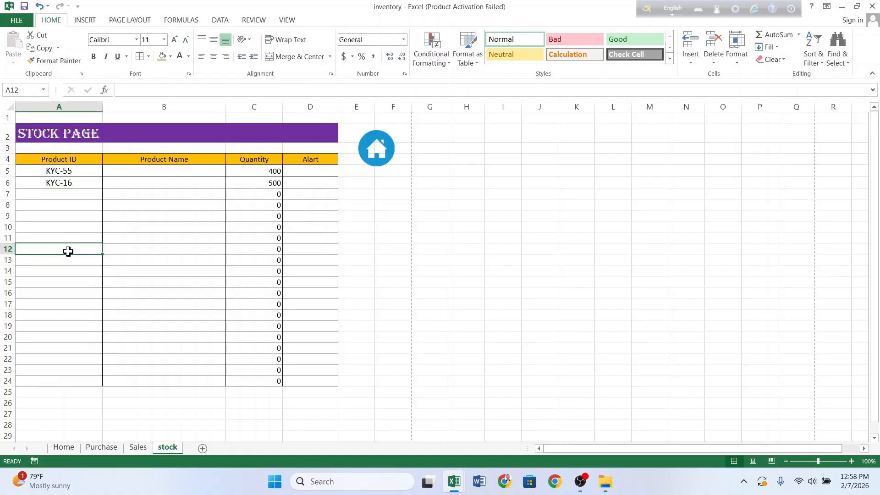
pyautogui.moveTo(67, 194); pyautogui.dragTo(81, 381)
pyautogui.click(75, 326)
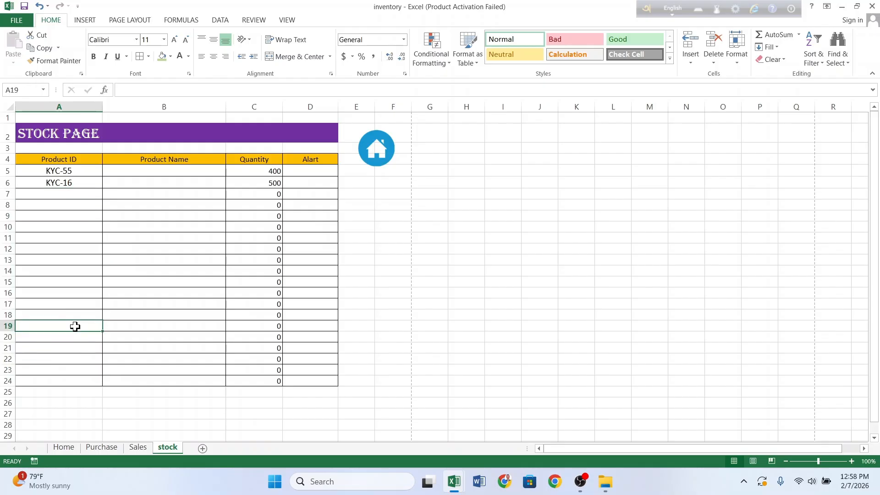
# Step: Review the Purchase, Sales and stock sheets, ending on the Home dashboard
pyautogui.click(97, 450)
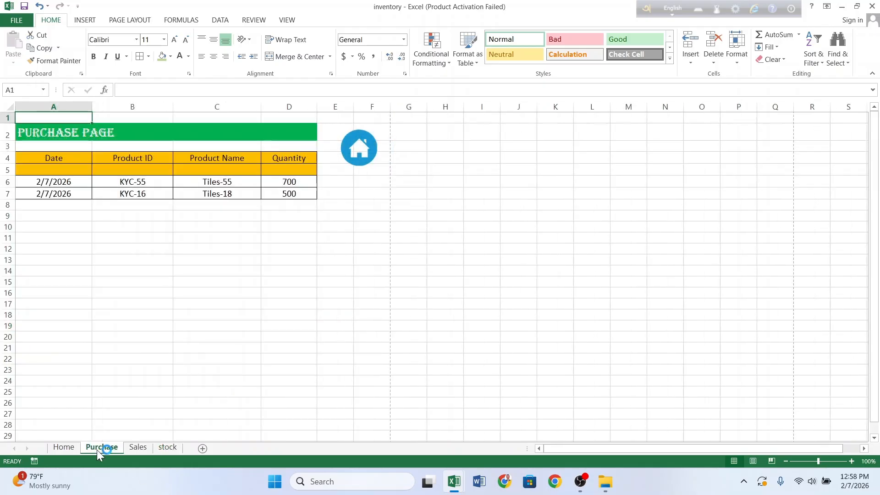
pyautogui.click(139, 448)
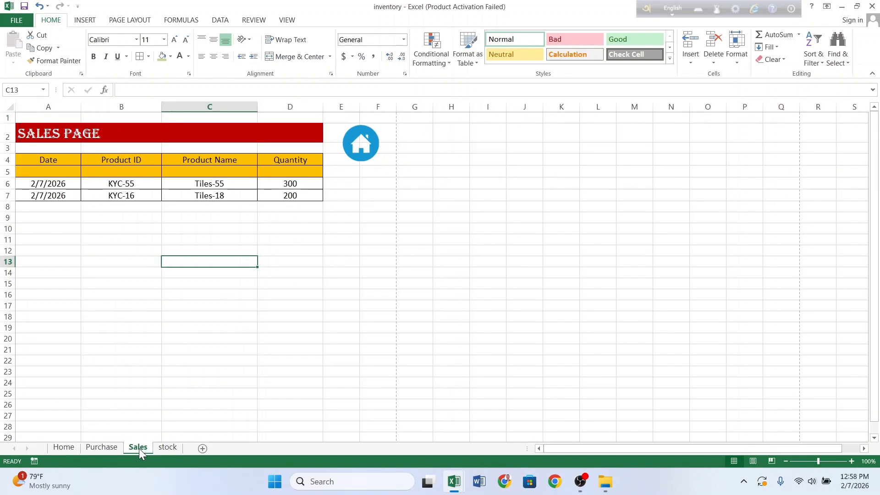
pyautogui.click(169, 445)
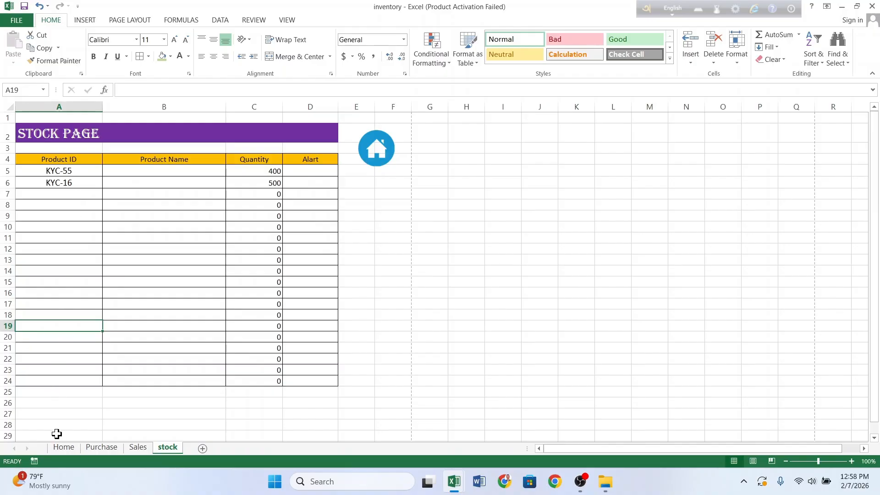
pyautogui.click(64, 447)
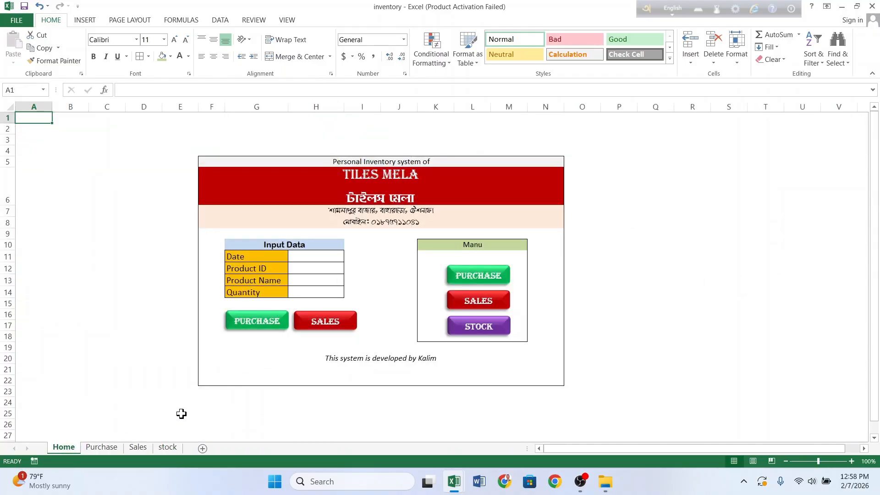
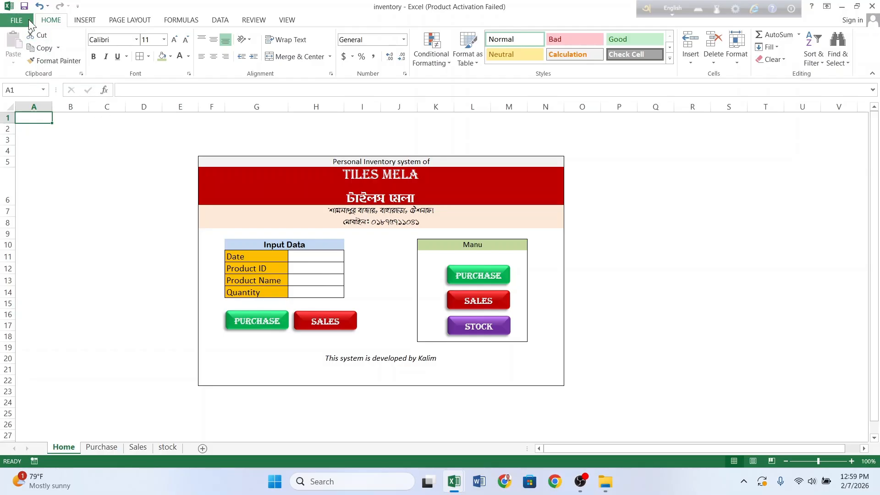
# Step: Open Save As for the inventory workbook, browsing to the Desktop folder
pyautogui.click(22, 22)
pyautogui.click(22, 21)
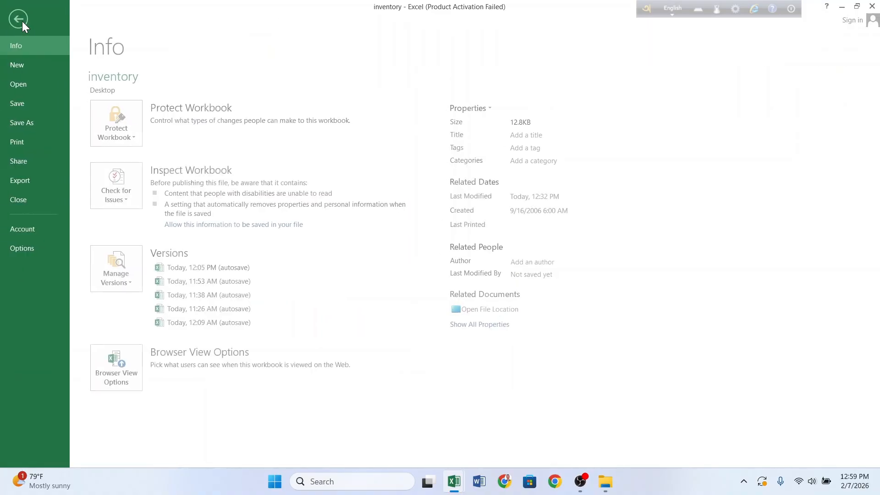
pyautogui.click(37, 118)
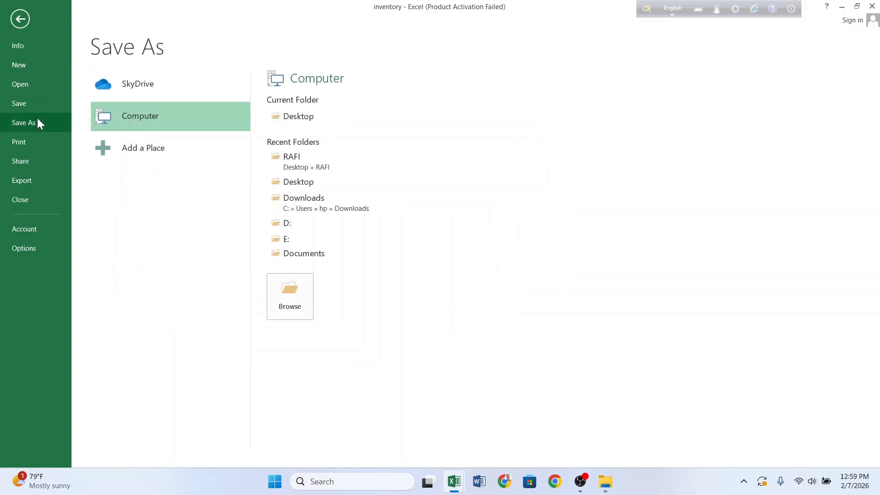
pyautogui.click(311, 115)
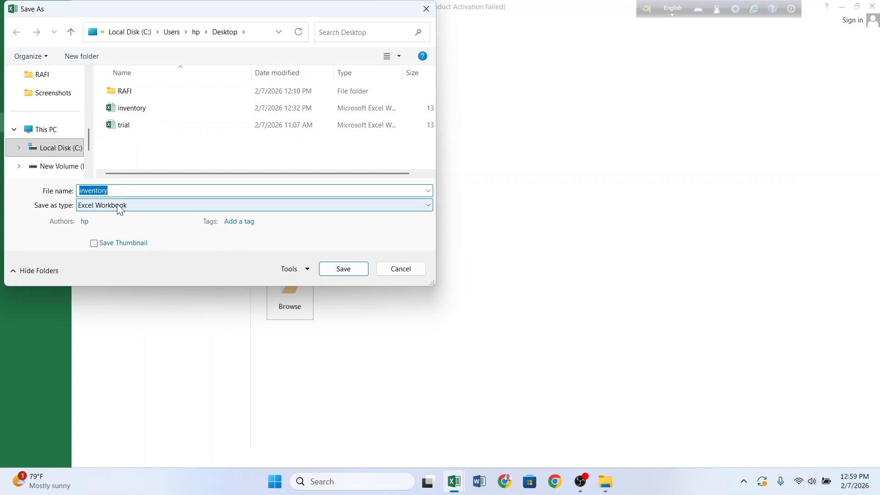
# Step: Set the file type to Excel Macro-Enabled Workbook and create a Desktop folder named Inventory
pyautogui.click(119, 206)
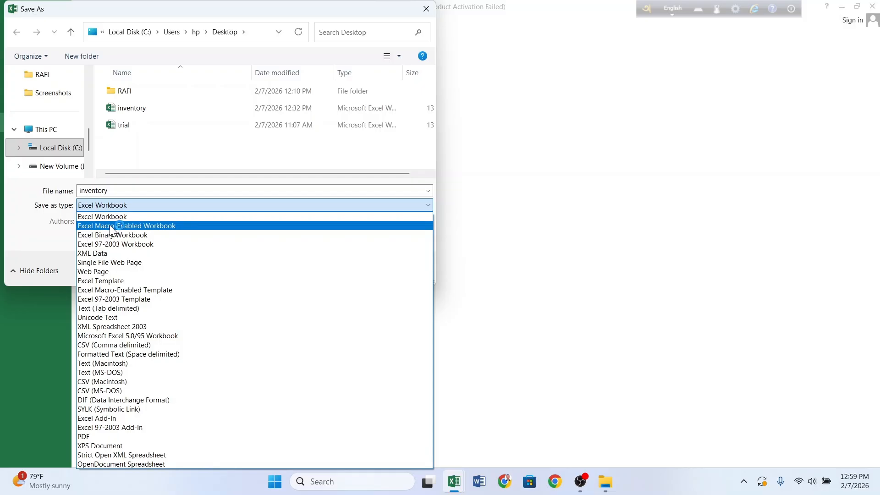
pyautogui.click(109, 225)
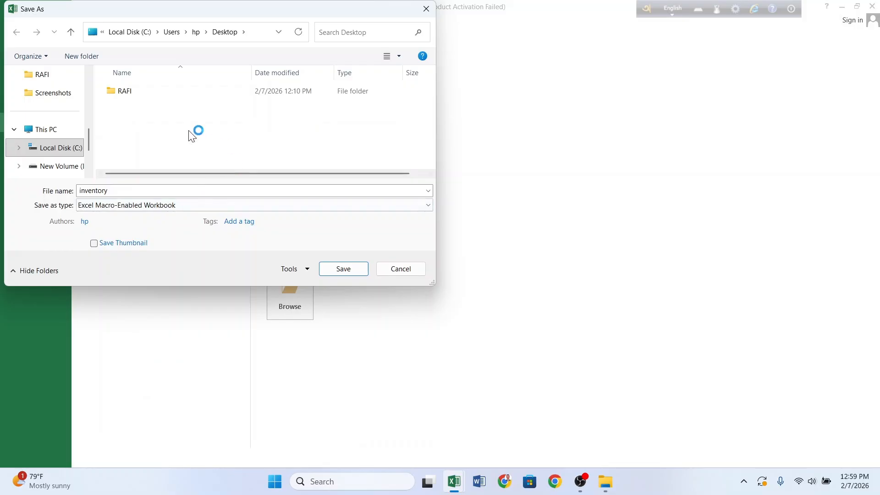
pyautogui.rightClick(128, 112)
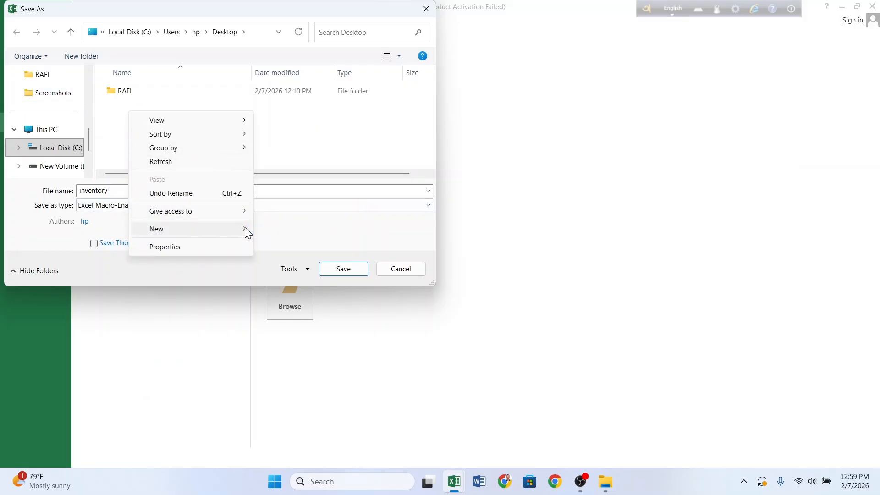
pyautogui.moveTo(245, 227)
pyautogui.click(281, 229)
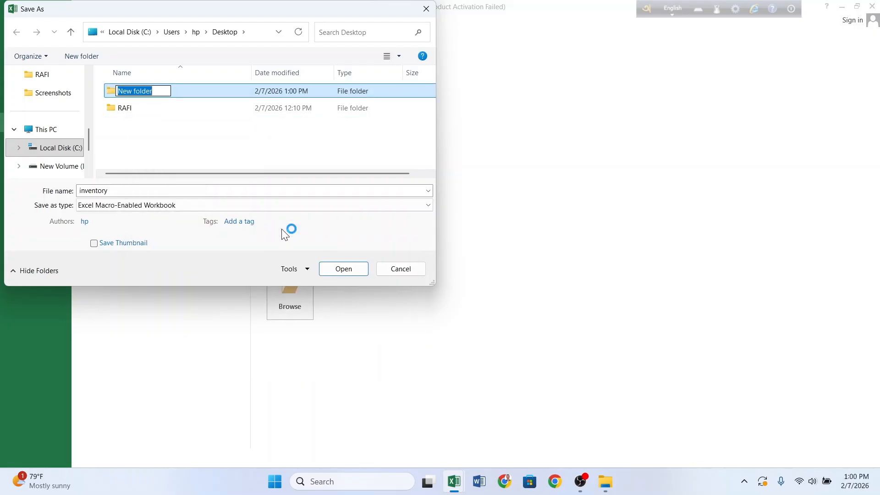
pyautogui.press('BackSpace')
pyautogui.write('Inventory')
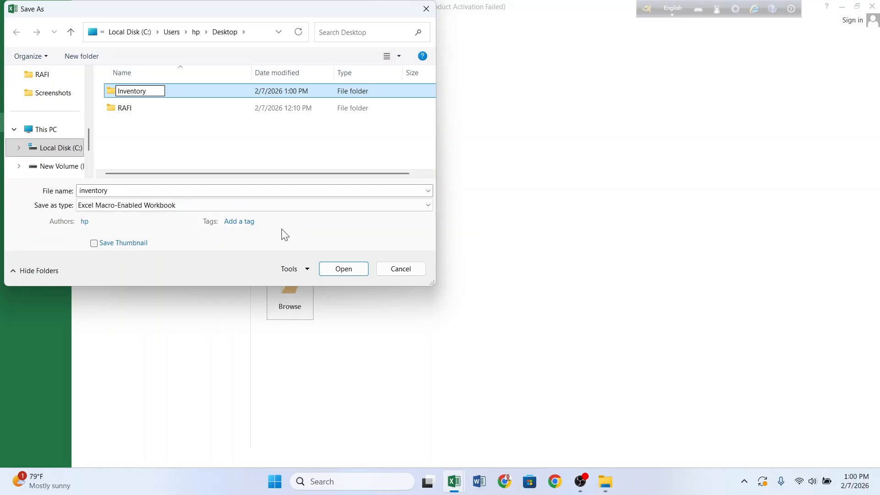
pyautogui.press('Return')
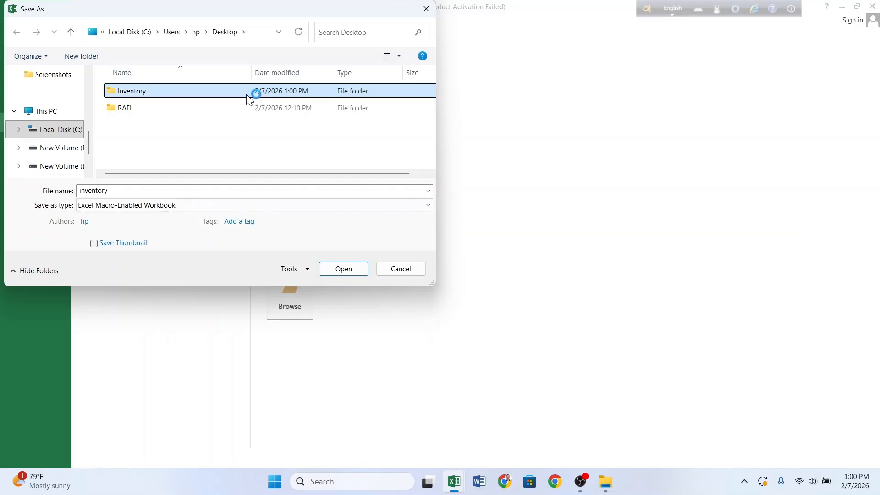
# Step: Open the Inventory folder, try saving as inventory, and dismiss the same-name warning
pyautogui.click(246, 92)
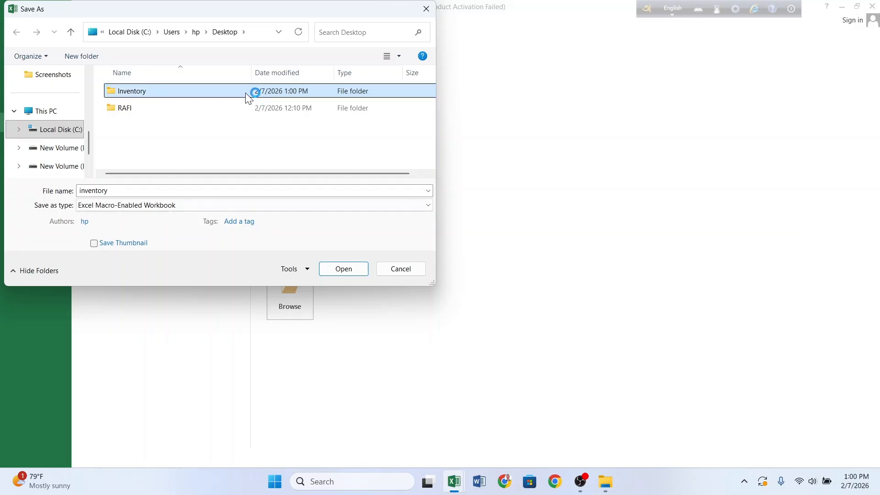
pyautogui.click(343, 271)
pyautogui.click(344, 270)
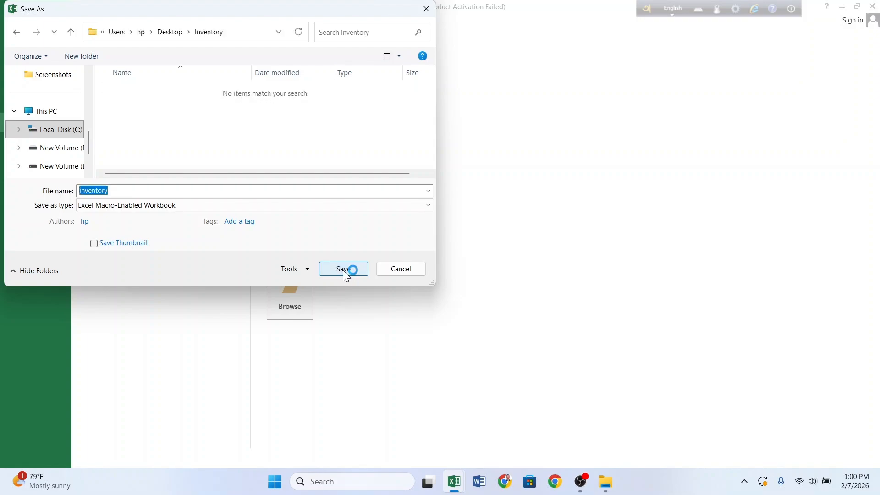
pyautogui.click(343, 271)
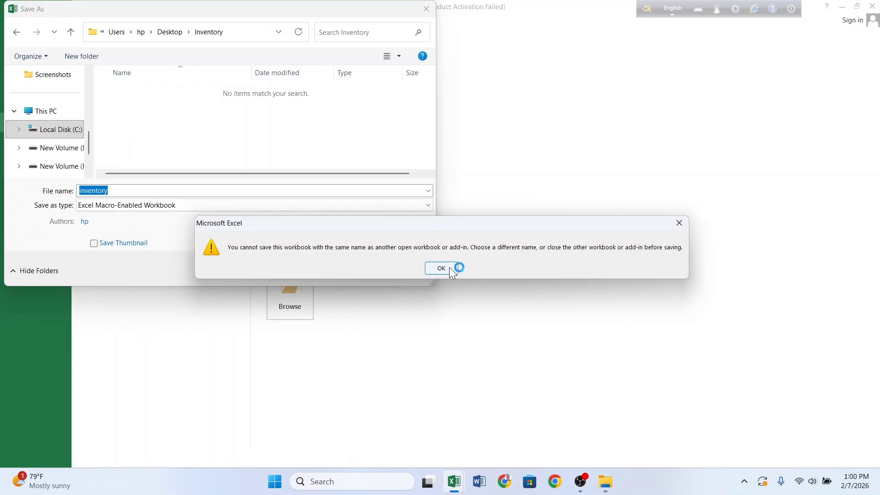
pyautogui.click(440, 268)
# Step: Save the copy as inventory-02, acknowledging the personal information warning
pyautogui.click(443, 268)
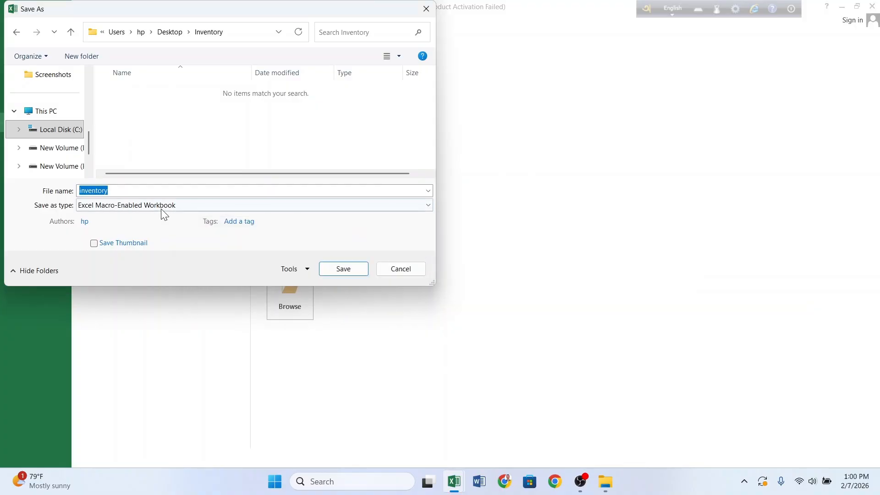
pyautogui.click(151, 189)
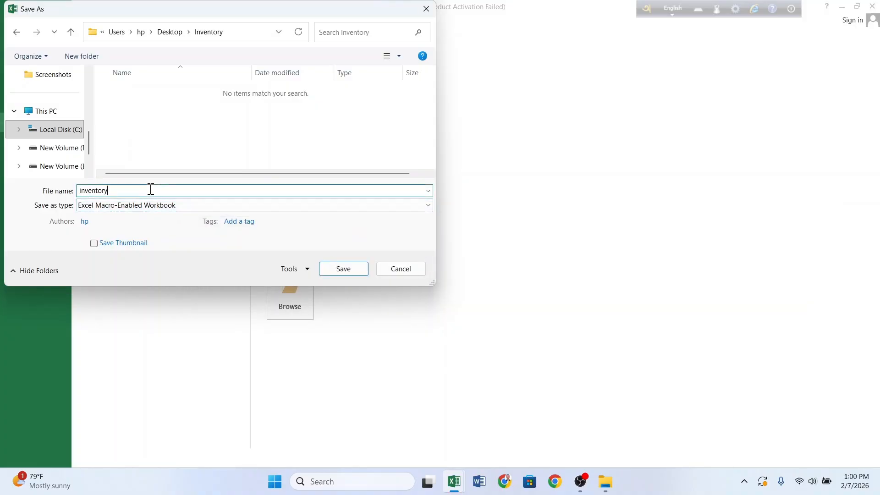
pyautogui.write('-02')
pyautogui.click(342, 270)
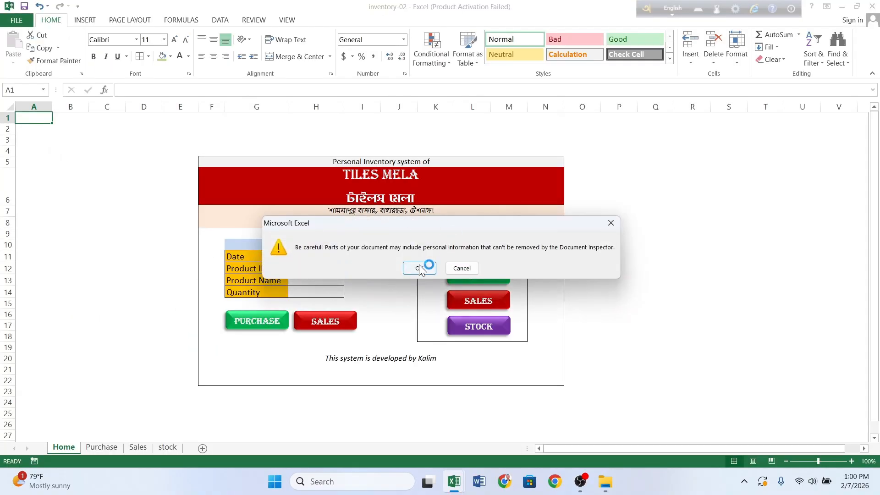
pyautogui.click(418, 266)
# Step: Close inventory-02, keep the original inventory workbook open, and minimize Excel
pyautogui.click(872, 6)
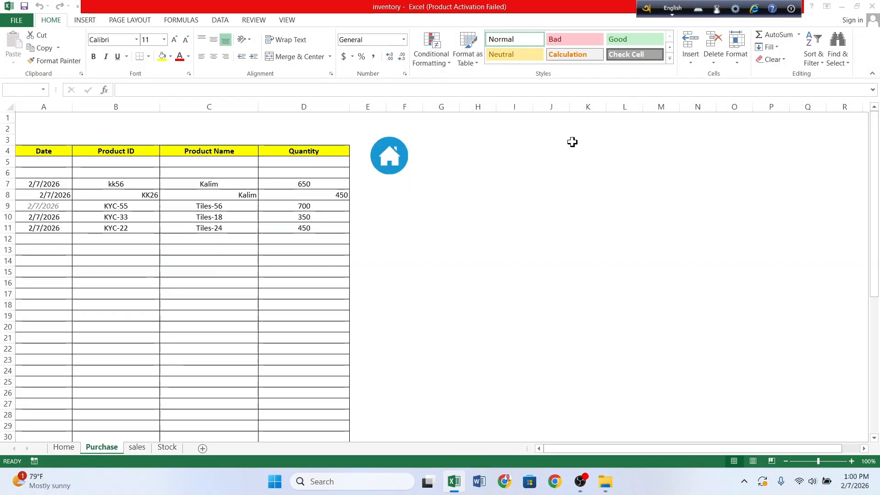
pyautogui.click(872, 7)
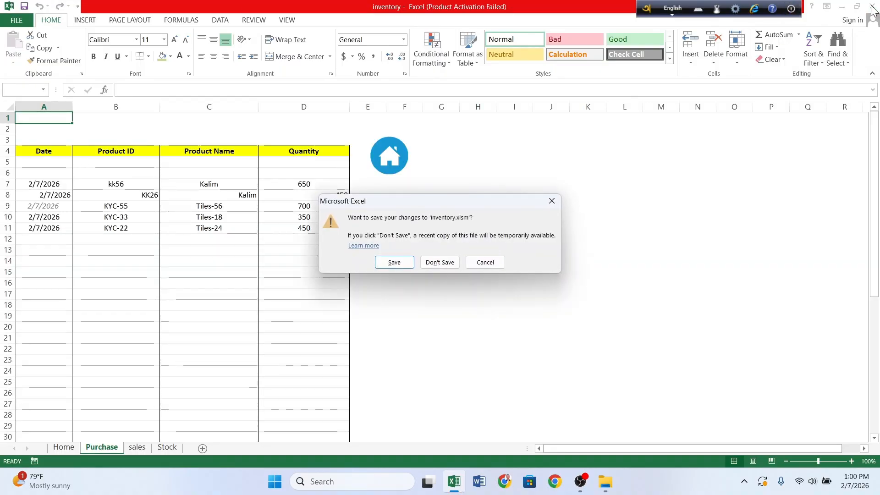
pyautogui.click(485, 262)
pyautogui.click(842, 8)
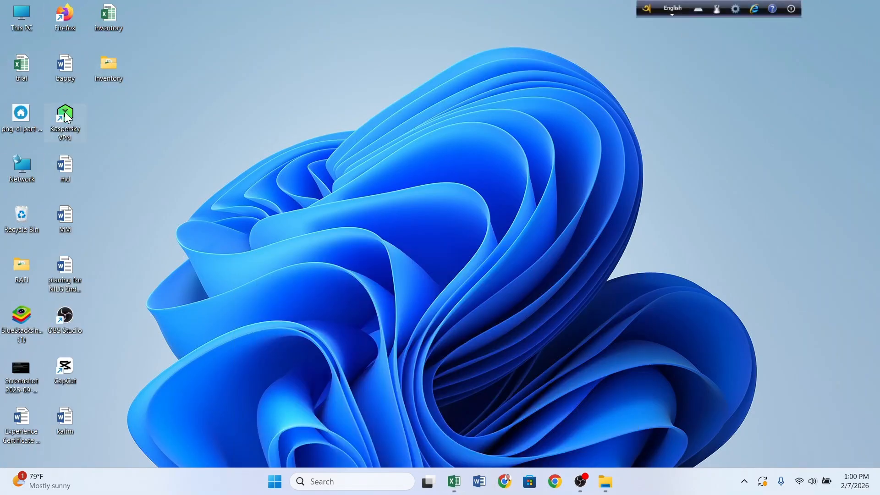
# Step: Open the Desktop Inventory folder and launch inventory-02
pyautogui.doubleClick(105, 67)
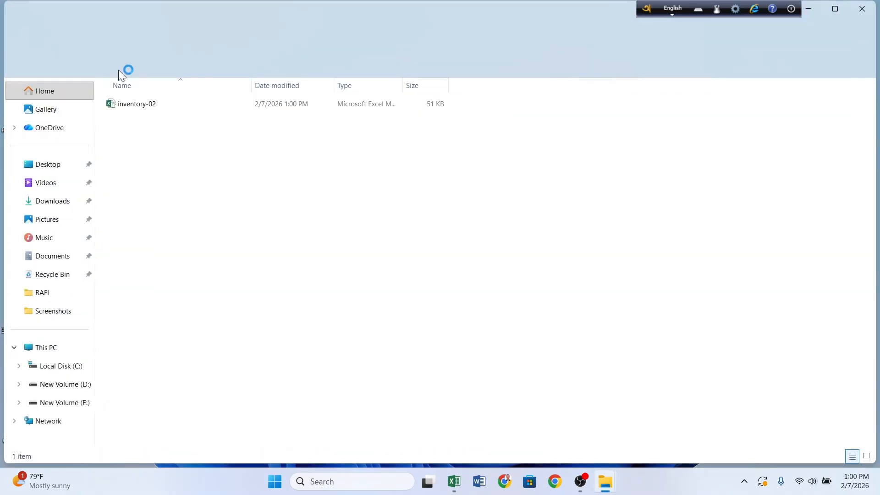
pyautogui.doubleClick(180, 105)
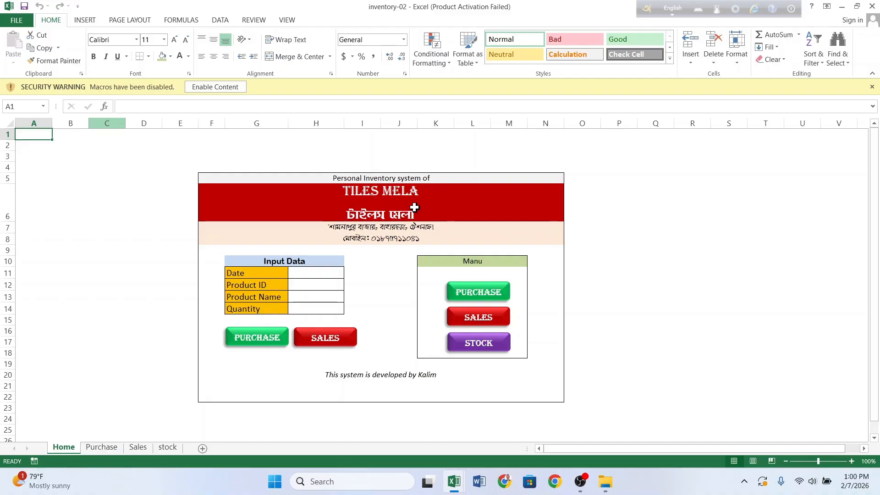
# Step: Enable macros and fill the purchase form: today's date, KK34, Kalim, quantity 800
pyautogui.click(230, 86)
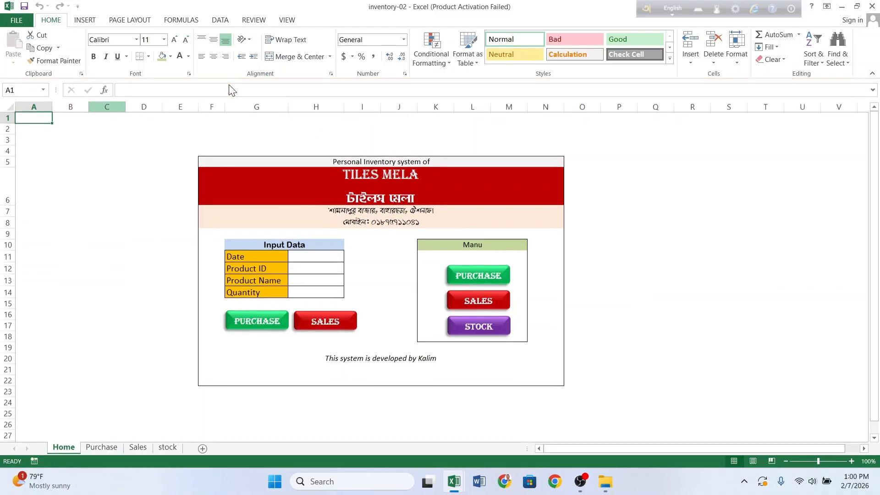
pyautogui.click(319, 256)
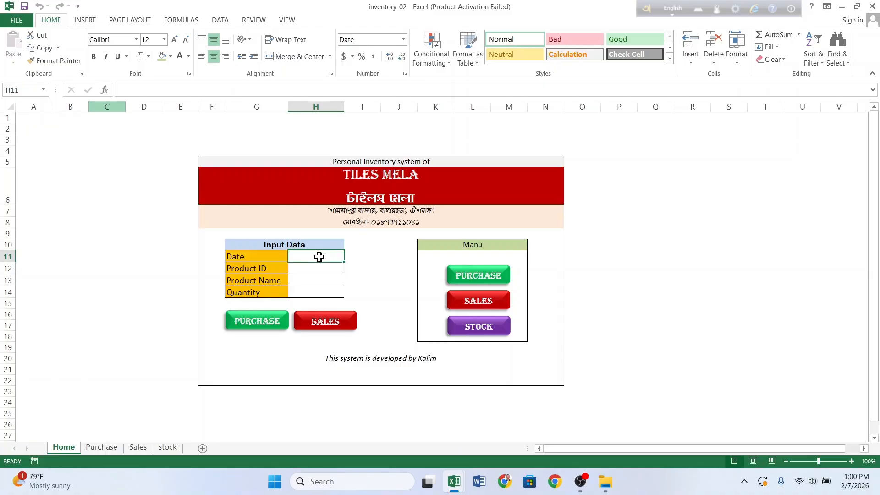
pyautogui.hotkey('ctrl', ';')
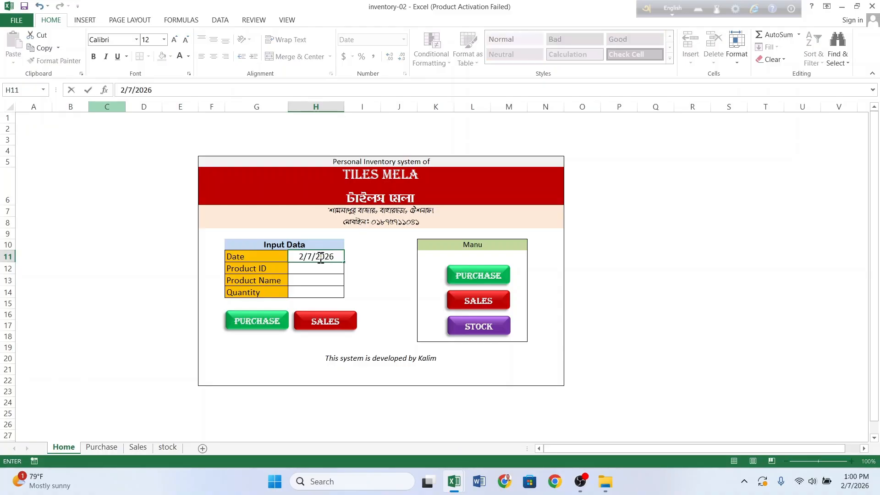
pyautogui.press('Return')
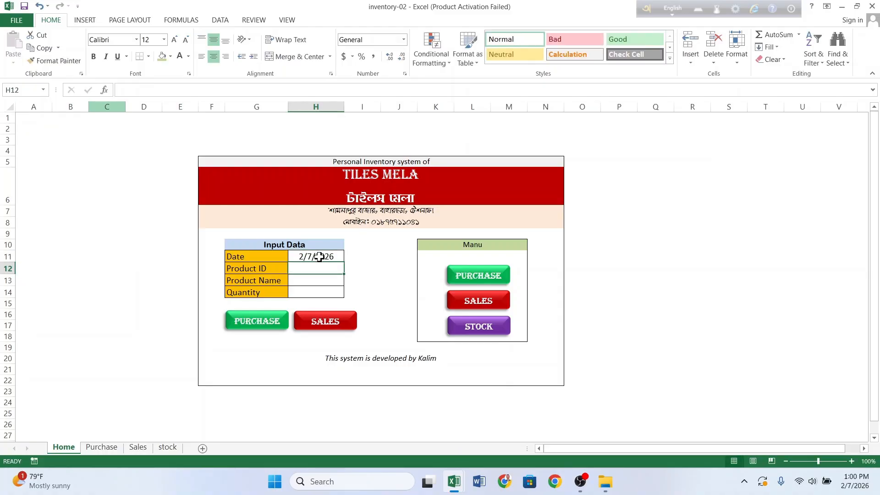
pyautogui.write('KK')
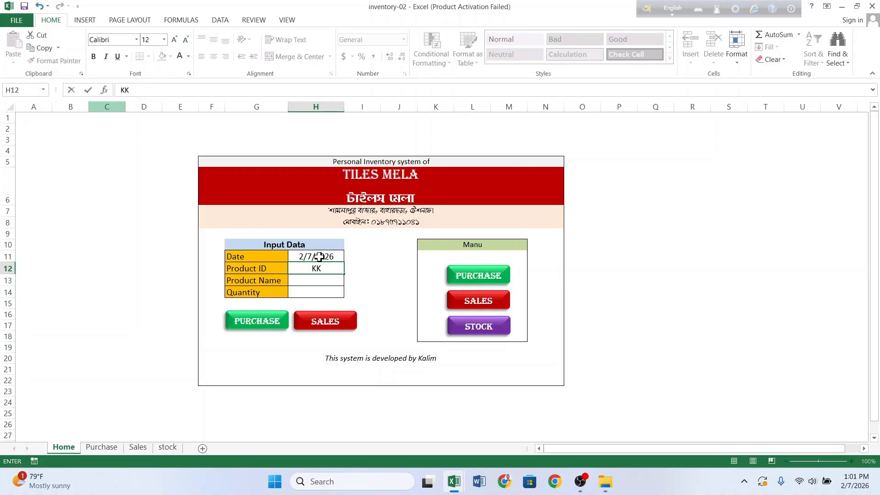
pyautogui.write('34')
pyautogui.press('Return')
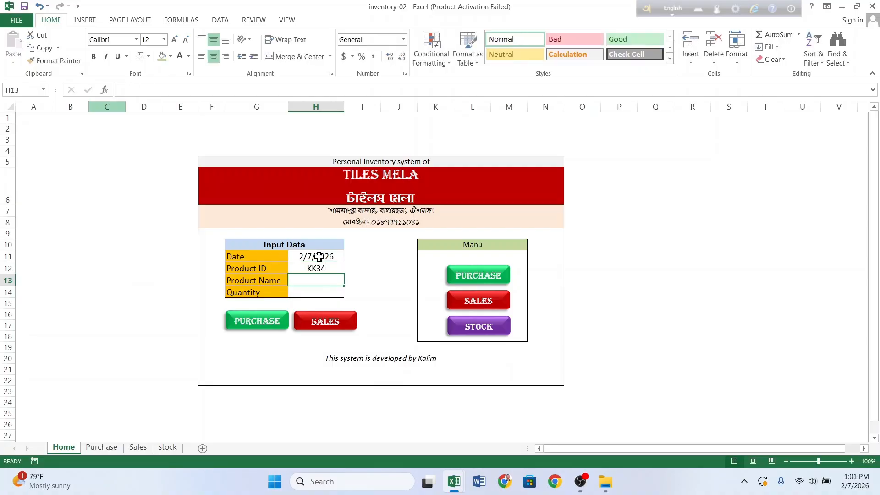
pyautogui.write('Kalim')
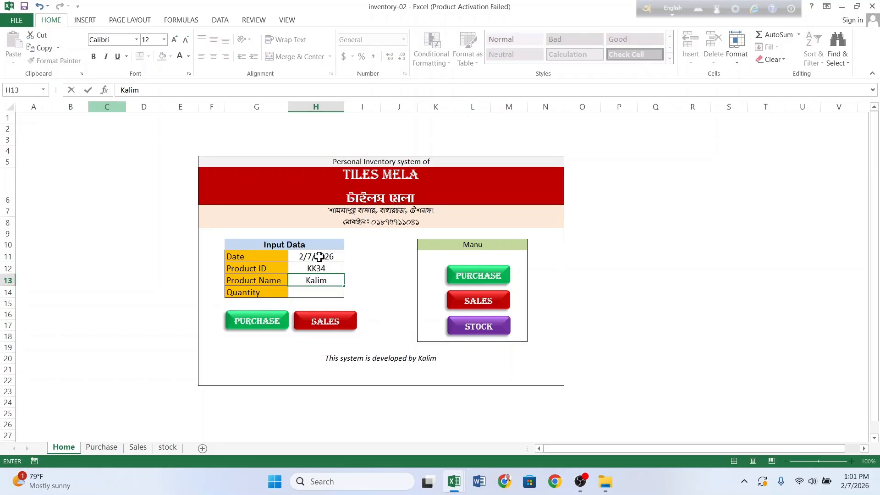
pyautogui.press('Return')
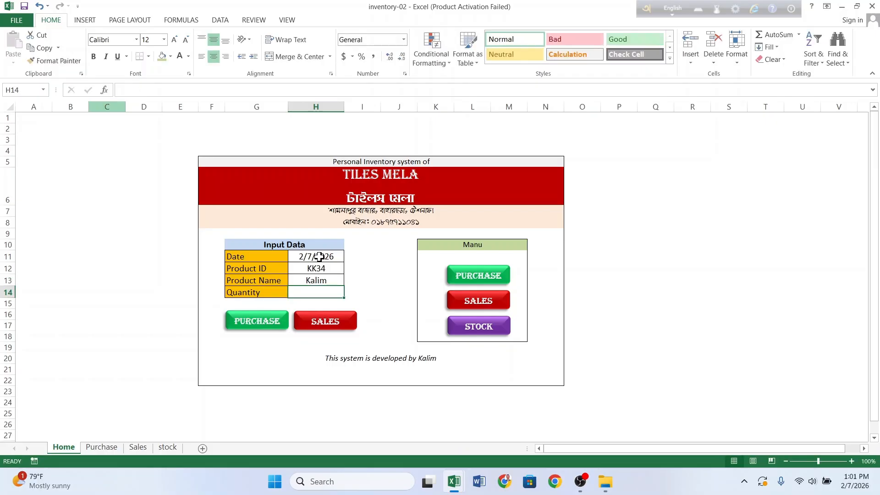
pyautogui.write('800')
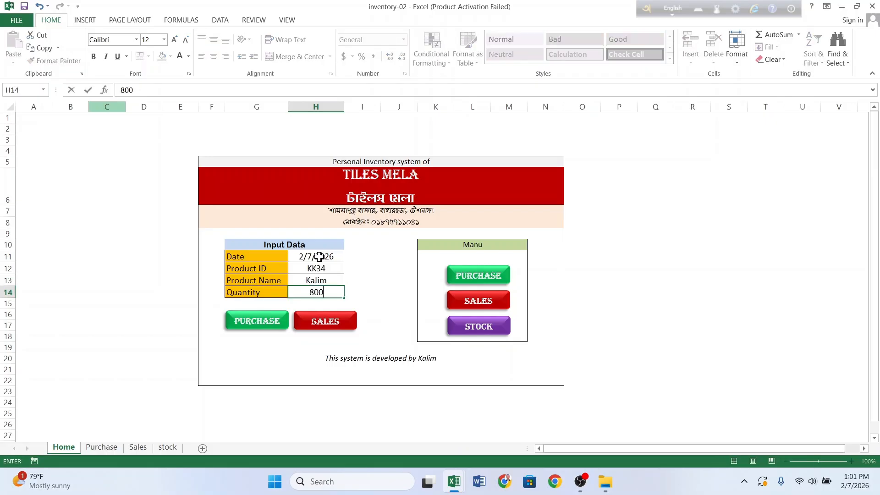
# Step: Record the purchase, confirm it on the Purchase sheet, and return Home
pyautogui.click(268, 322)
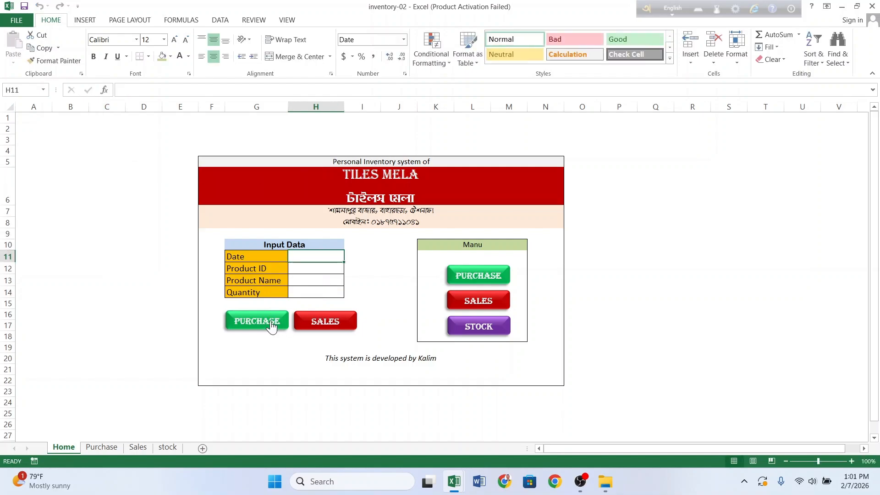
pyautogui.click(481, 277)
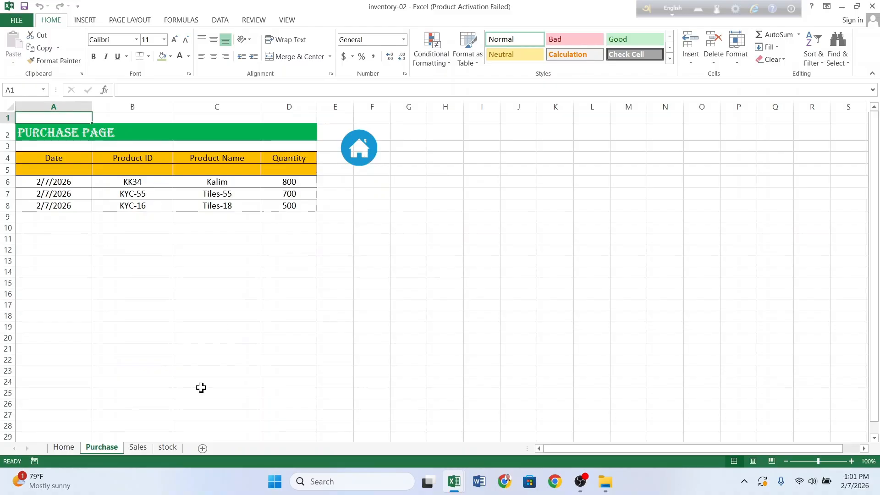
pyautogui.click(362, 150)
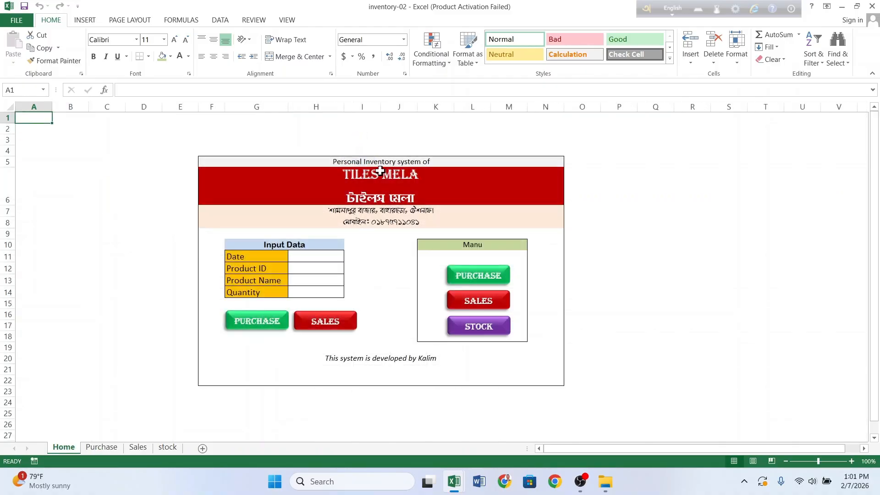
# Step: Enter product ID KK34 in cell A7 of the Stock sheet
pyautogui.click(480, 327)
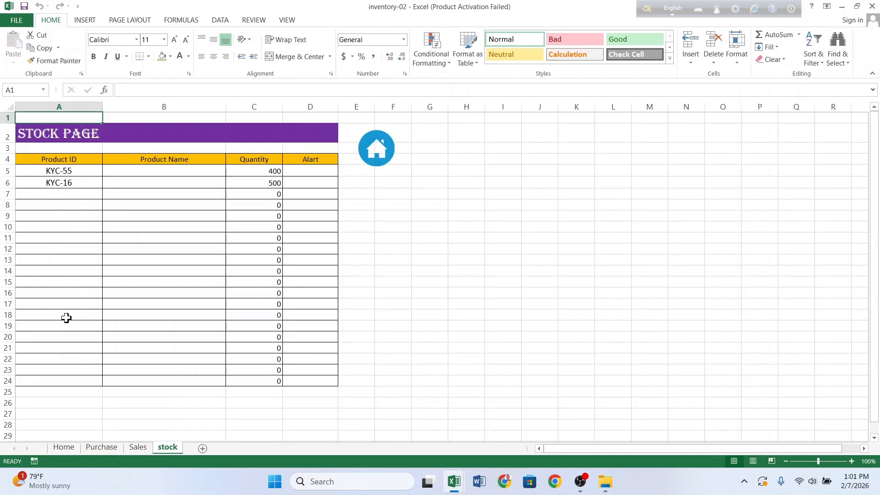
pyautogui.click(53, 197)
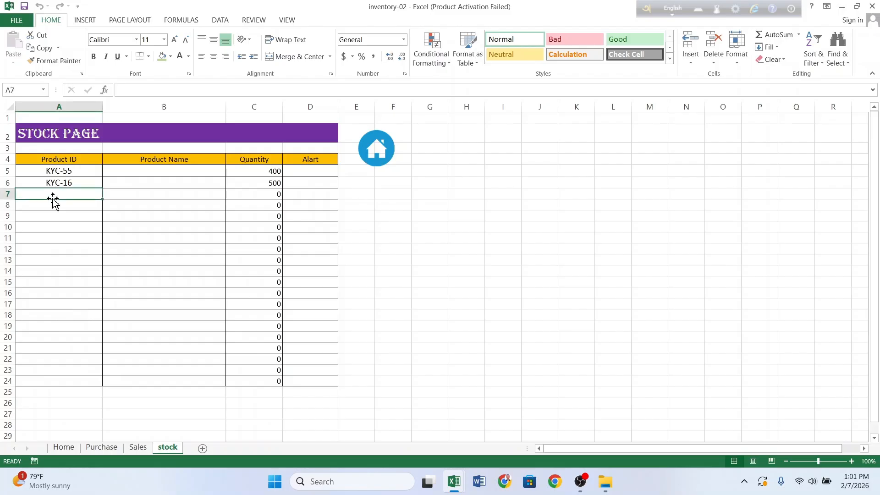
pyautogui.write('KK34')
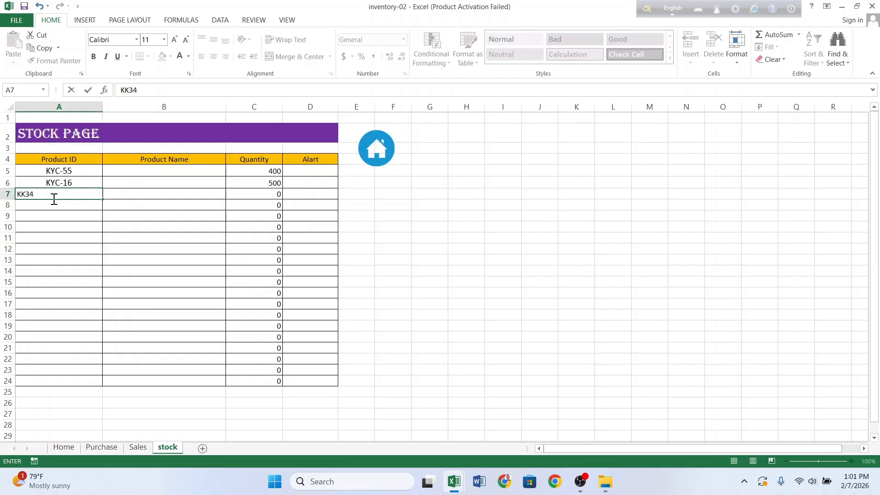
pyautogui.press('Return')
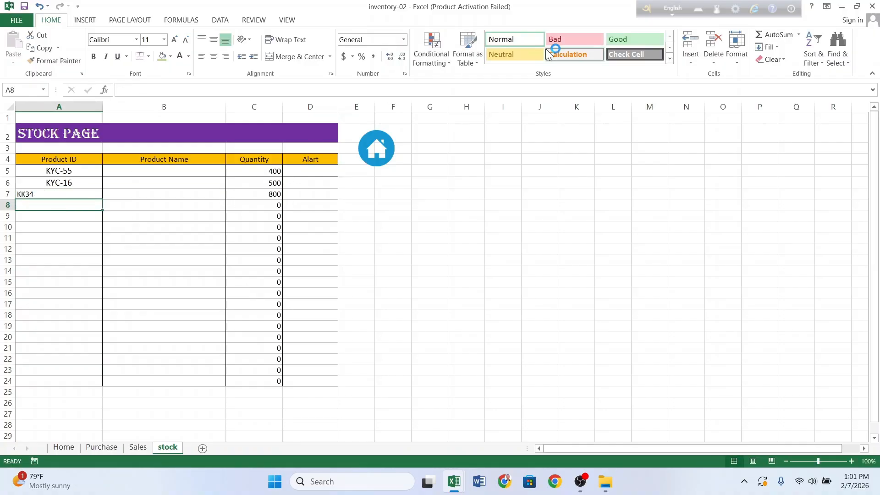
# Step: Save and close inventory-02, acknowledging the personal-information warning
pyautogui.click(873, 6)
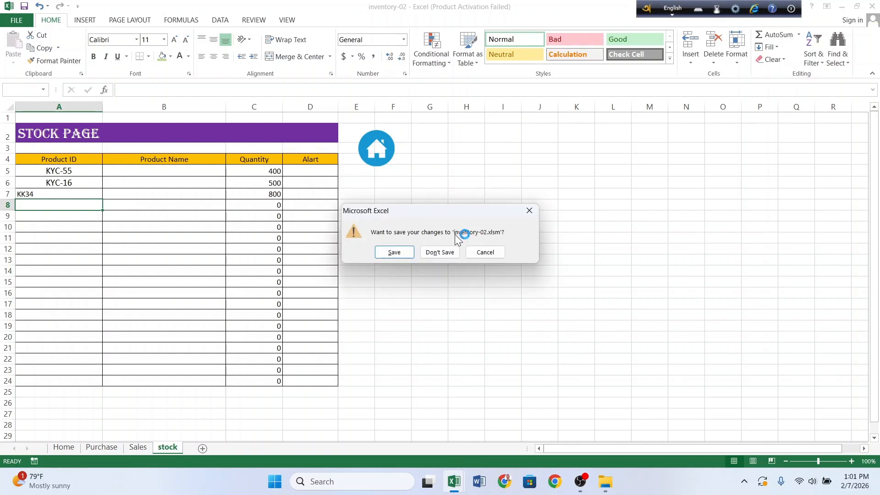
pyautogui.click(404, 252)
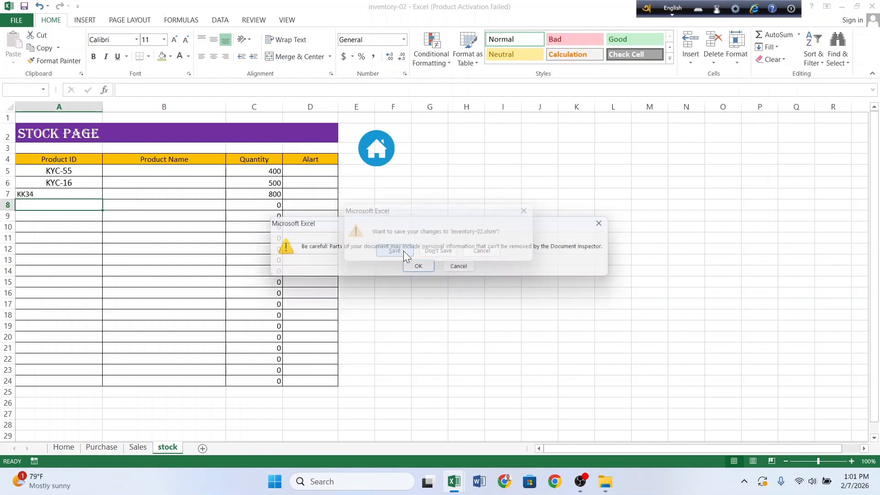
pyautogui.click(419, 269)
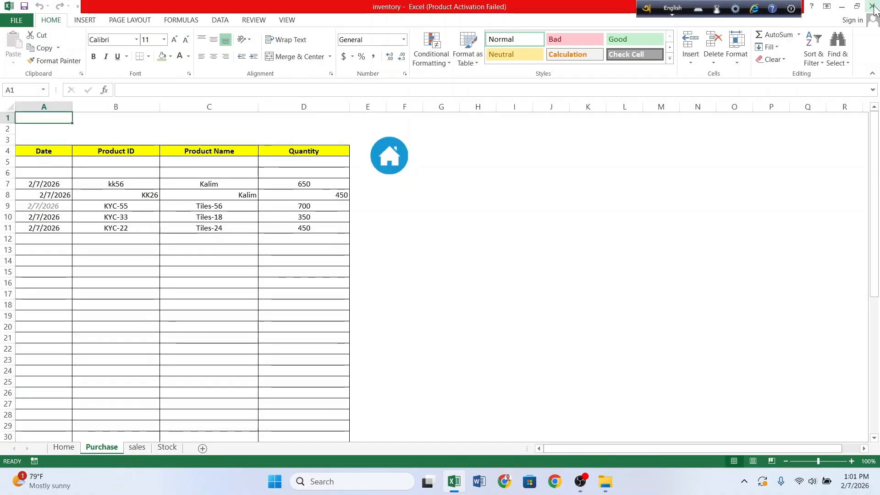
# Step: Save and close the original inventory workbook, acknowledging the warning
pyautogui.click(873, 6)
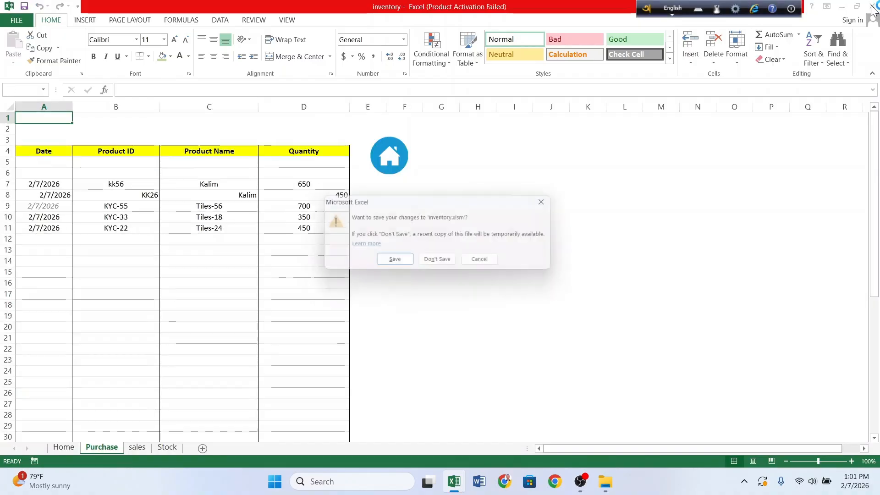
pyautogui.click(396, 266)
pyautogui.click(417, 269)
# Step: Refresh the Windows desktop
pyautogui.rightClick(443, 164)
pyautogui.click(476, 208)
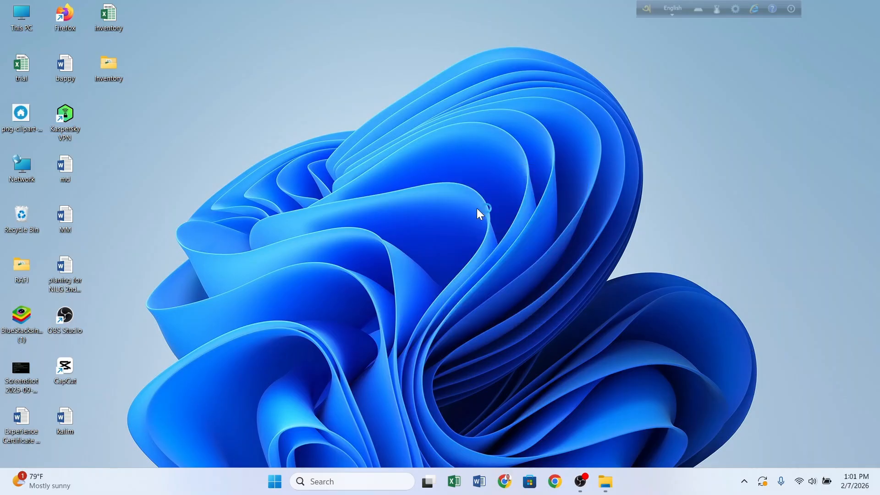
pyautogui.rightClick(337, 92)
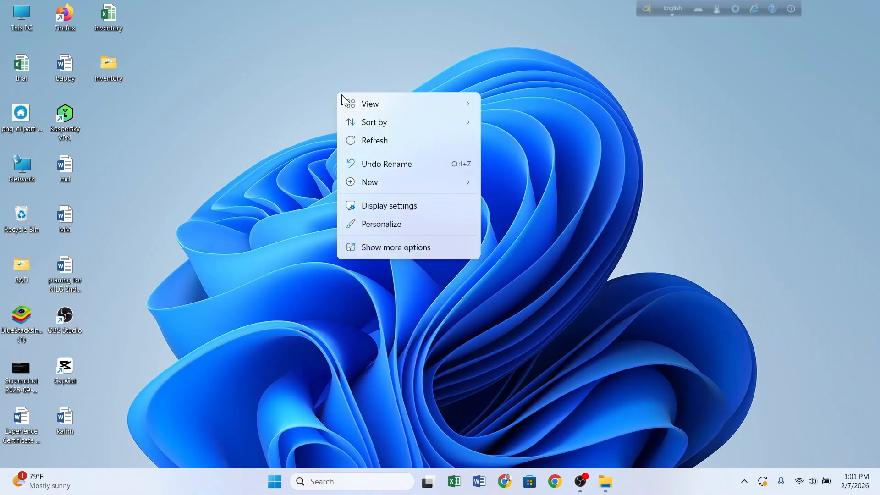
pyautogui.click(371, 139)
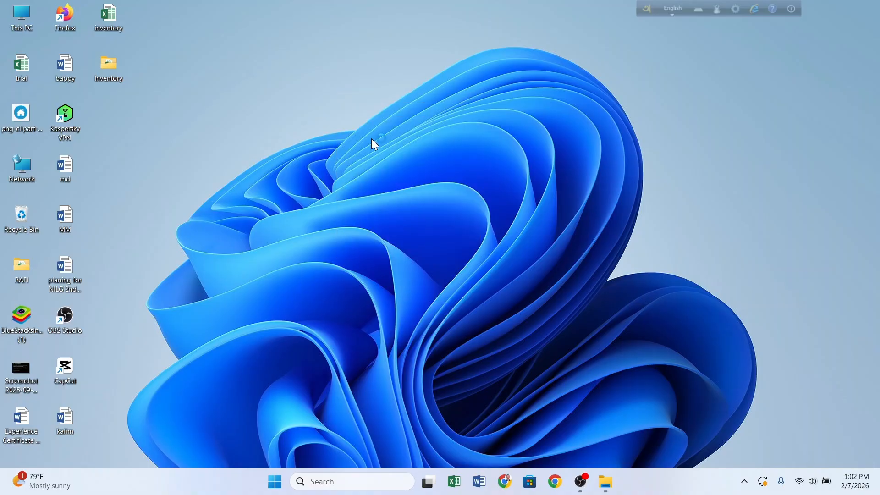